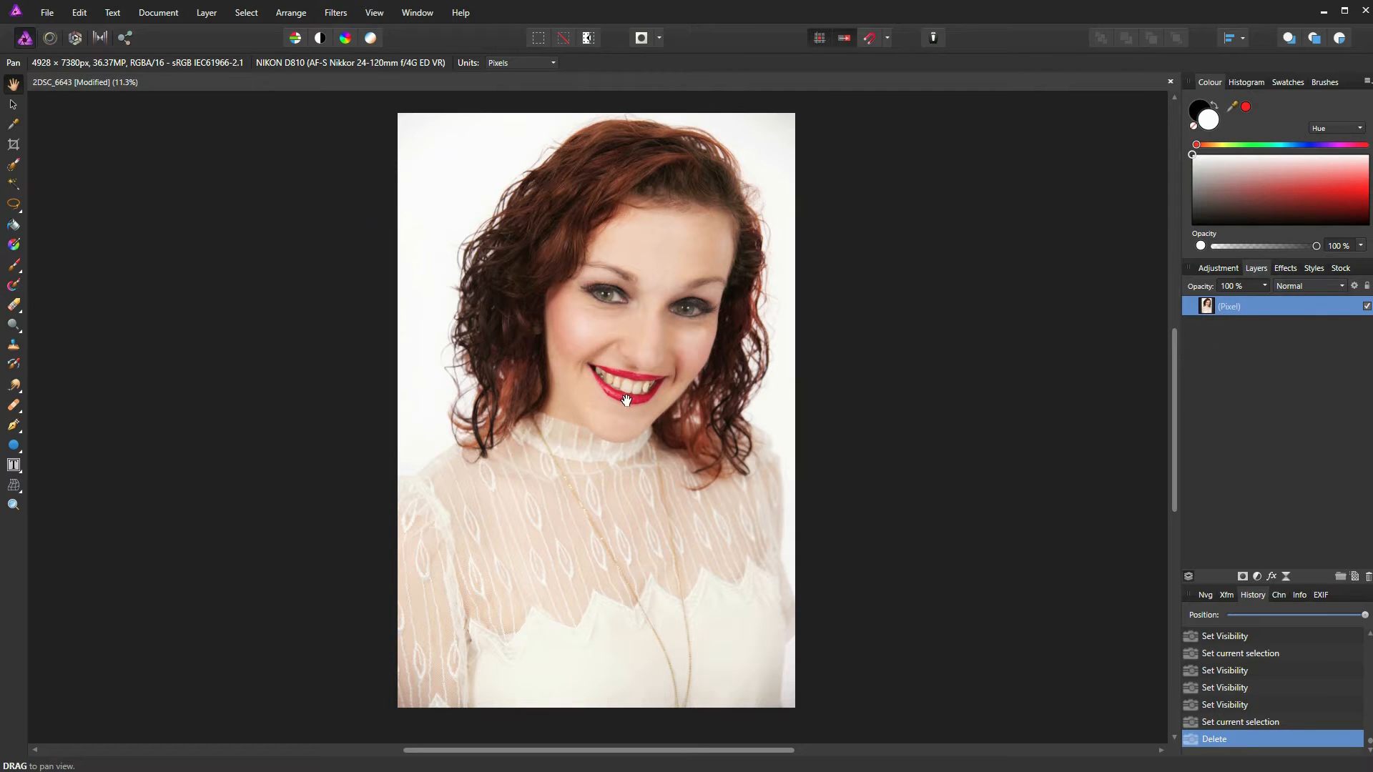
# Step: Examine the teeth in the portrait's smile, comparing the whole picture with a close-up of the mouth
pyautogui.scroll(4, 627, 400)
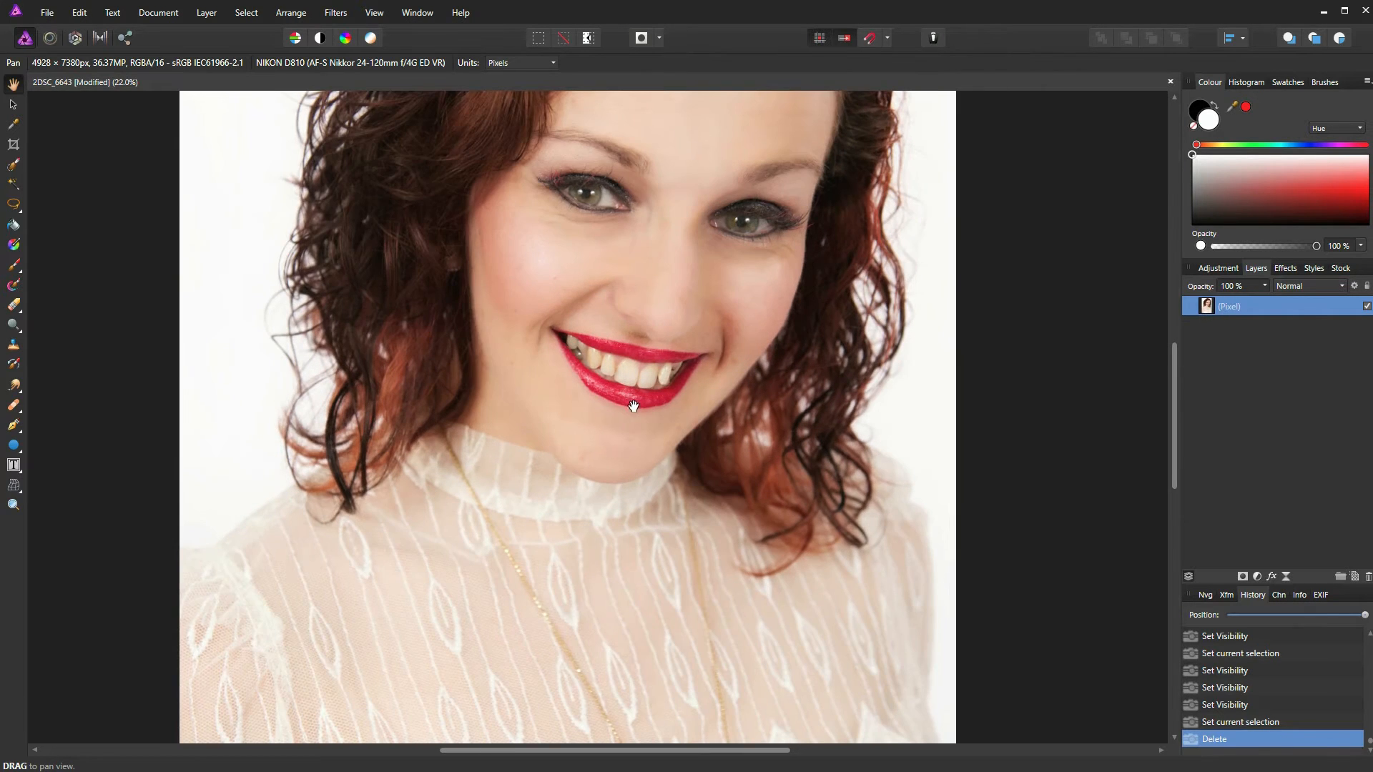
pyautogui.scroll(2, 632, 400)
pyautogui.scroll(2, 632, 400)
pyautogui.scroll(-6, 632, 400)
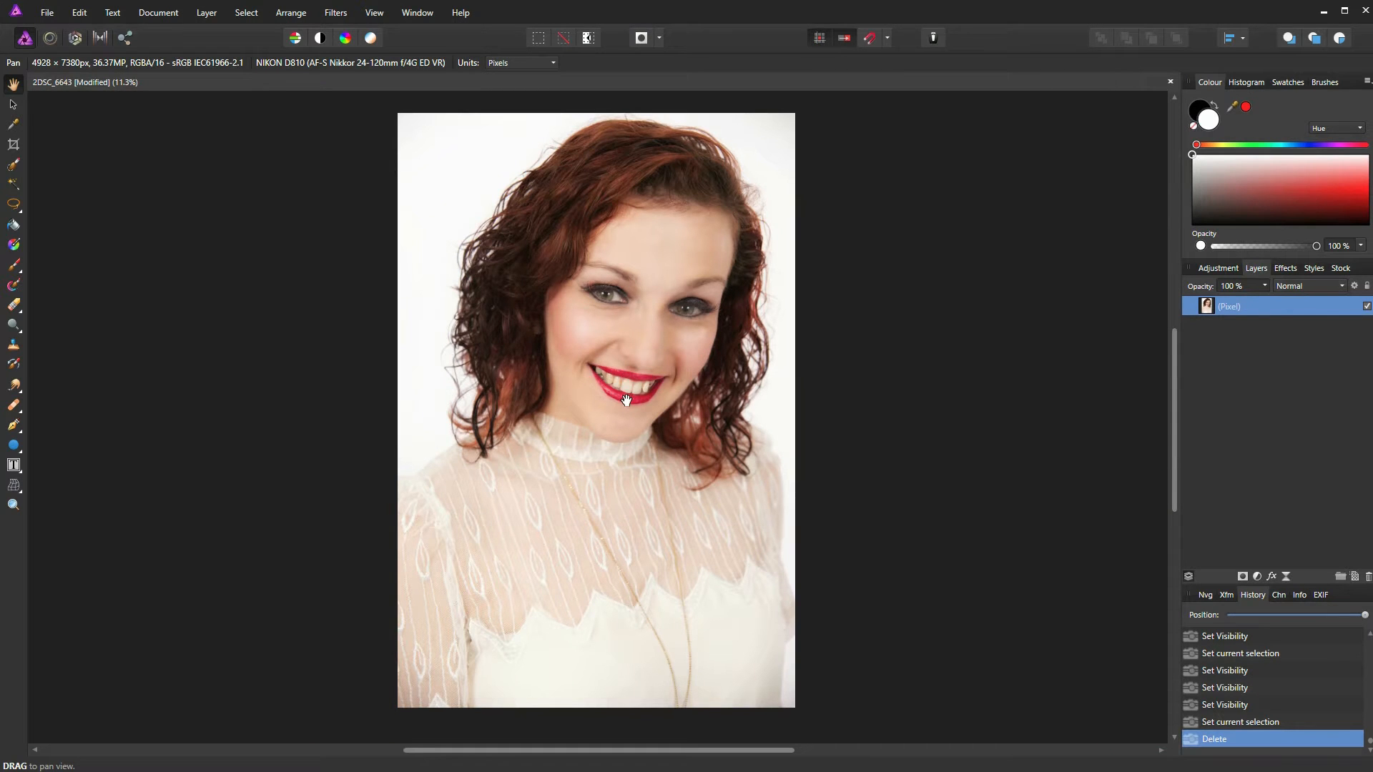
pyautogui.scroll(4, 626, 399)
pyautogui.scroll(3, 635, 402)
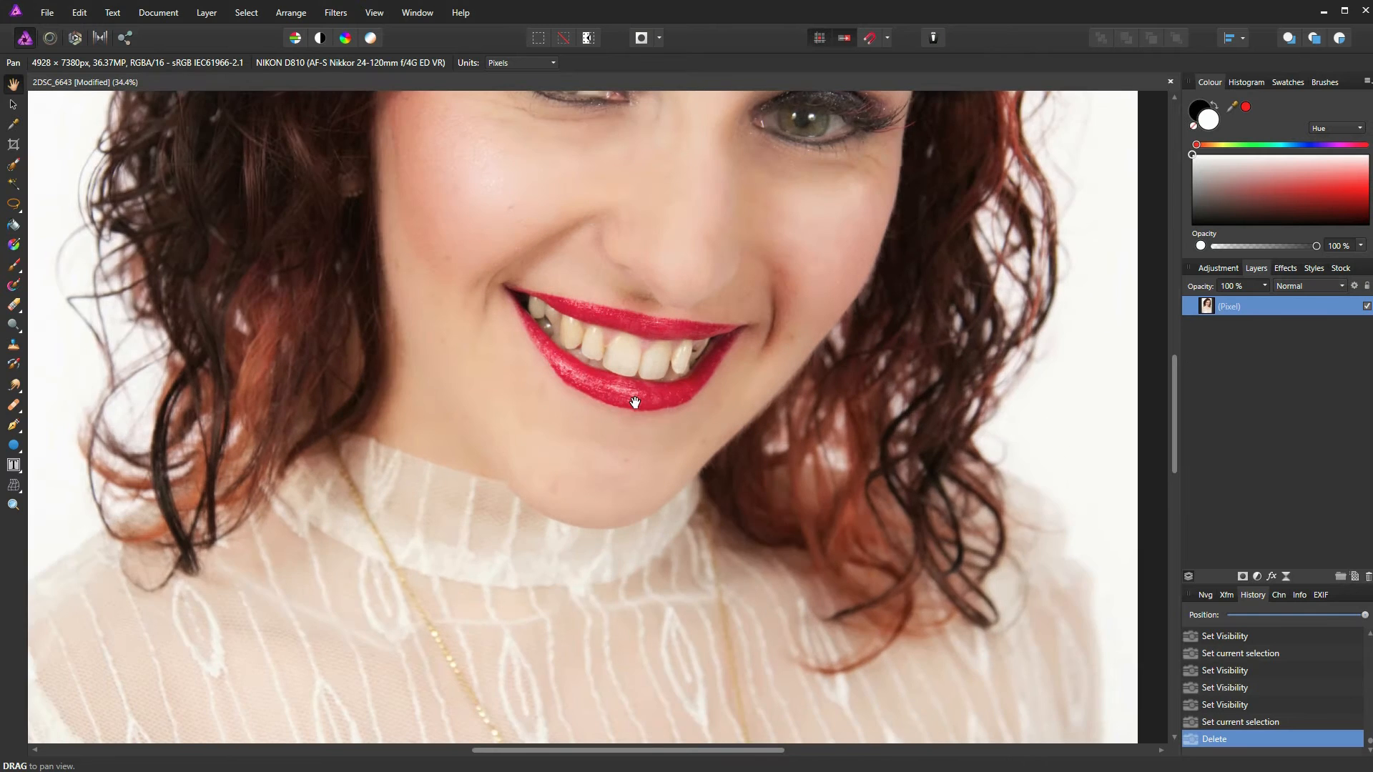
pyautogui.scroll(4, 634, 402)
pyautogui.scroll(1, 632, 398)
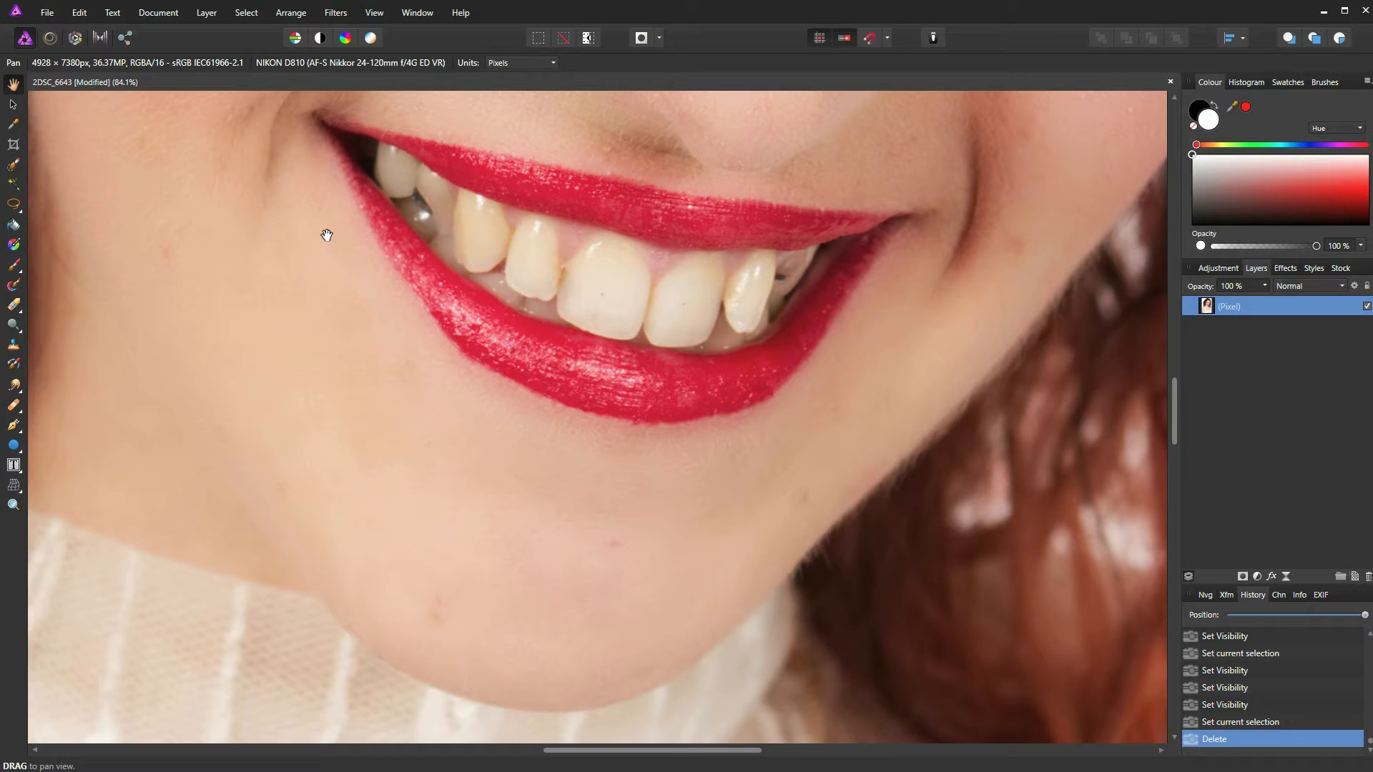
# Step: Select the healthy canine tooth with a freehand selection feathered 7 px, and copy and paste it as a new pixel layer
pyautogui.press('l')
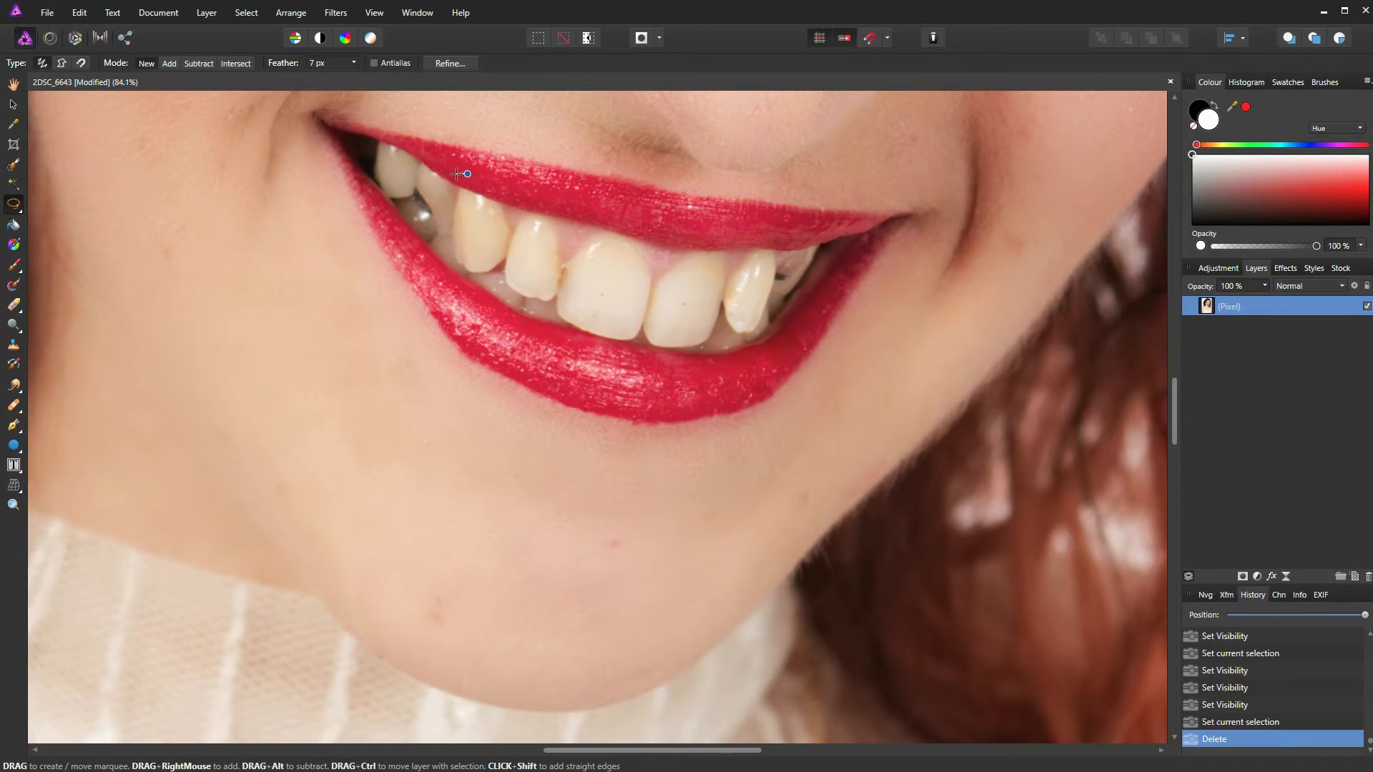
pyautogui.moveTo(442, 240)
pyautogui.mouseDown()
pyautogui.moveTo(479, 286)
pyautogui.moveTo(514, 269)
pyautogui.moveTo(530, 222)
pyautogui.mouseUp()
pyautogui.moveTo(468, 174); pyautogui.dragTo(469, 175)
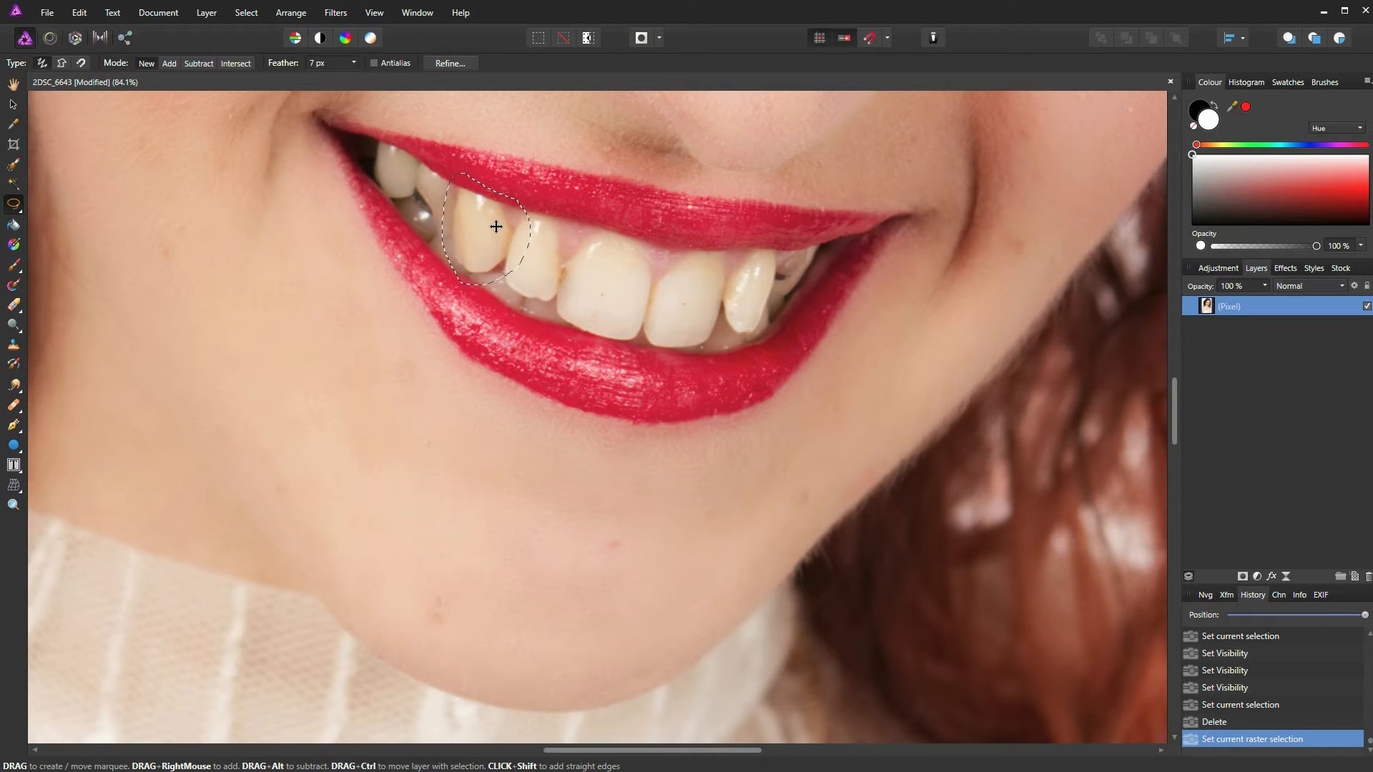
pyautogui.hotkey('ctrl', 'v')
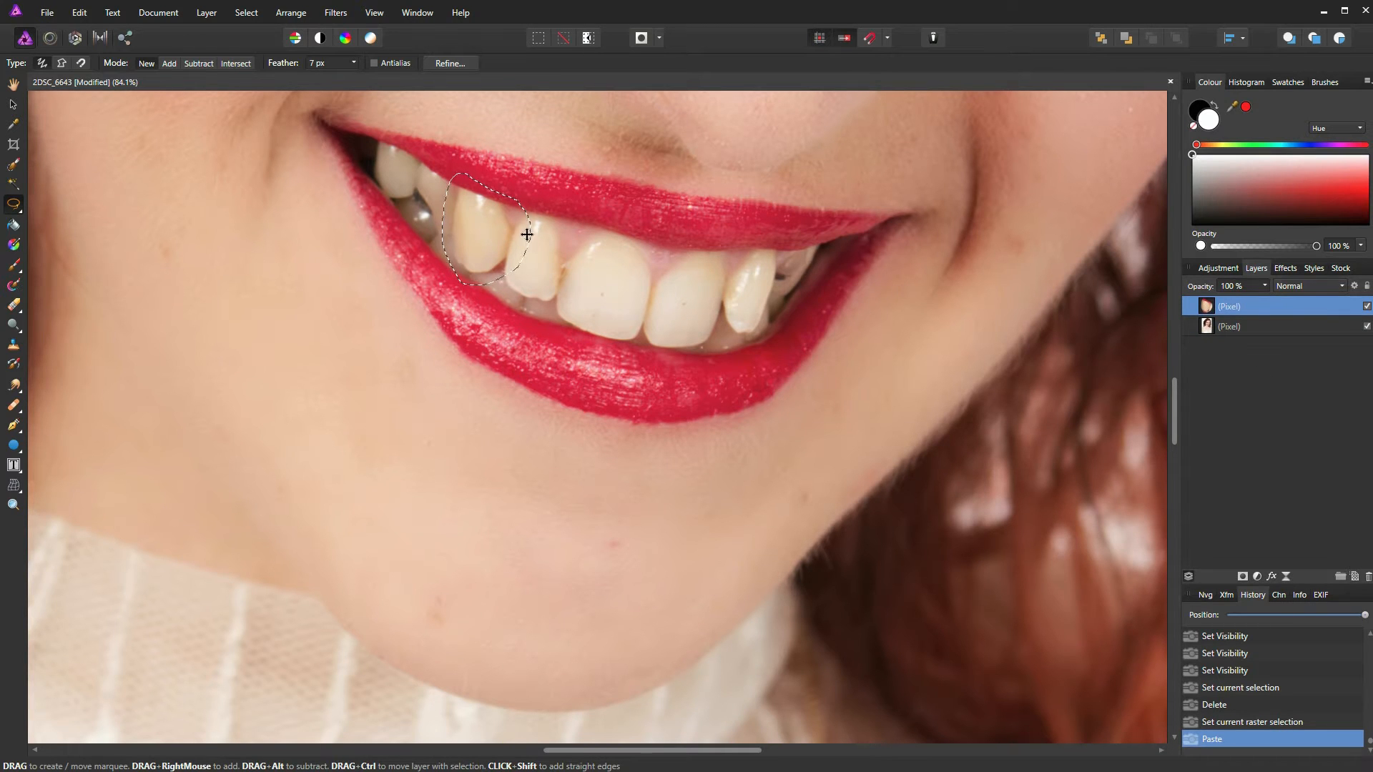
# Step: Move the copied tooth over the damaged tooth beside it and rotate it about -8.5° to follow the smile
pyautogui.click(13, 104)
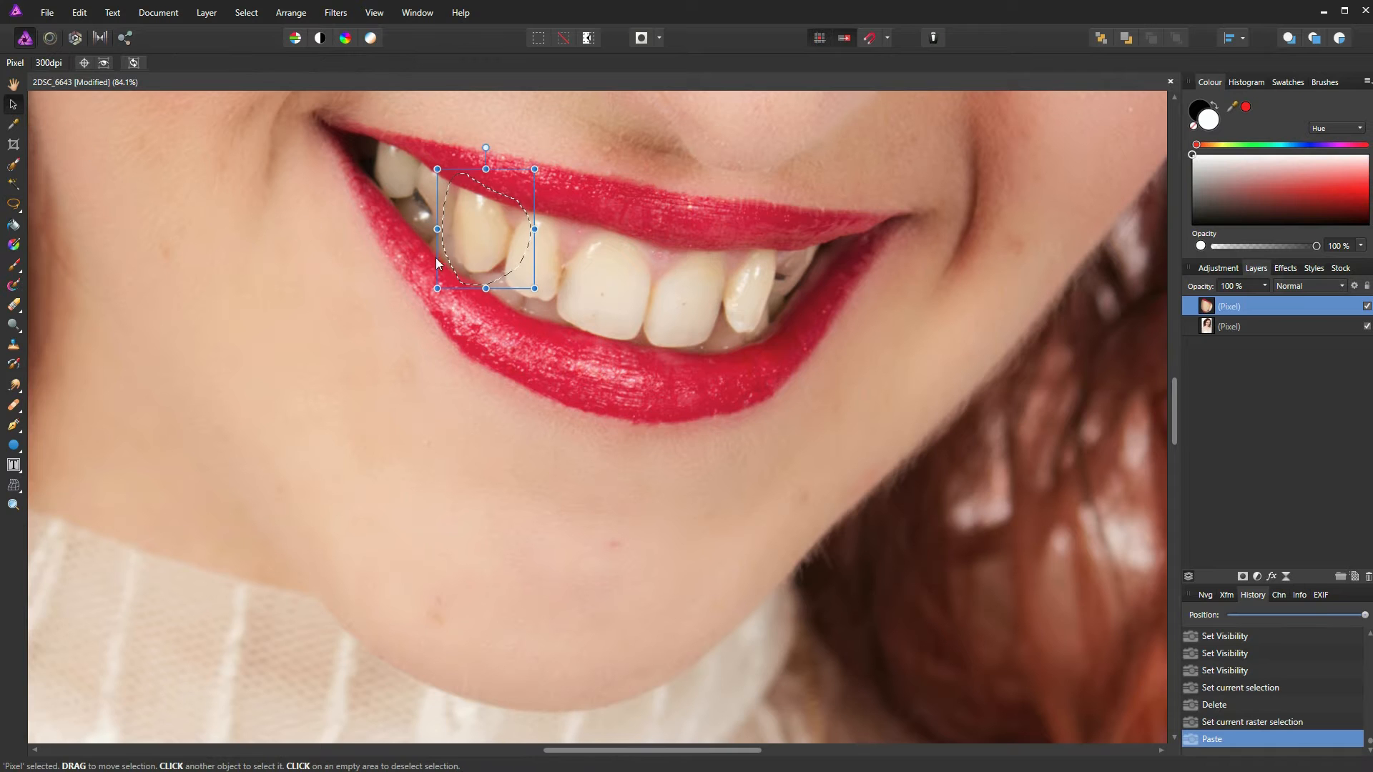
pyautogui.moveTo(485, 241); pyautogui.dragTo(438, 221)
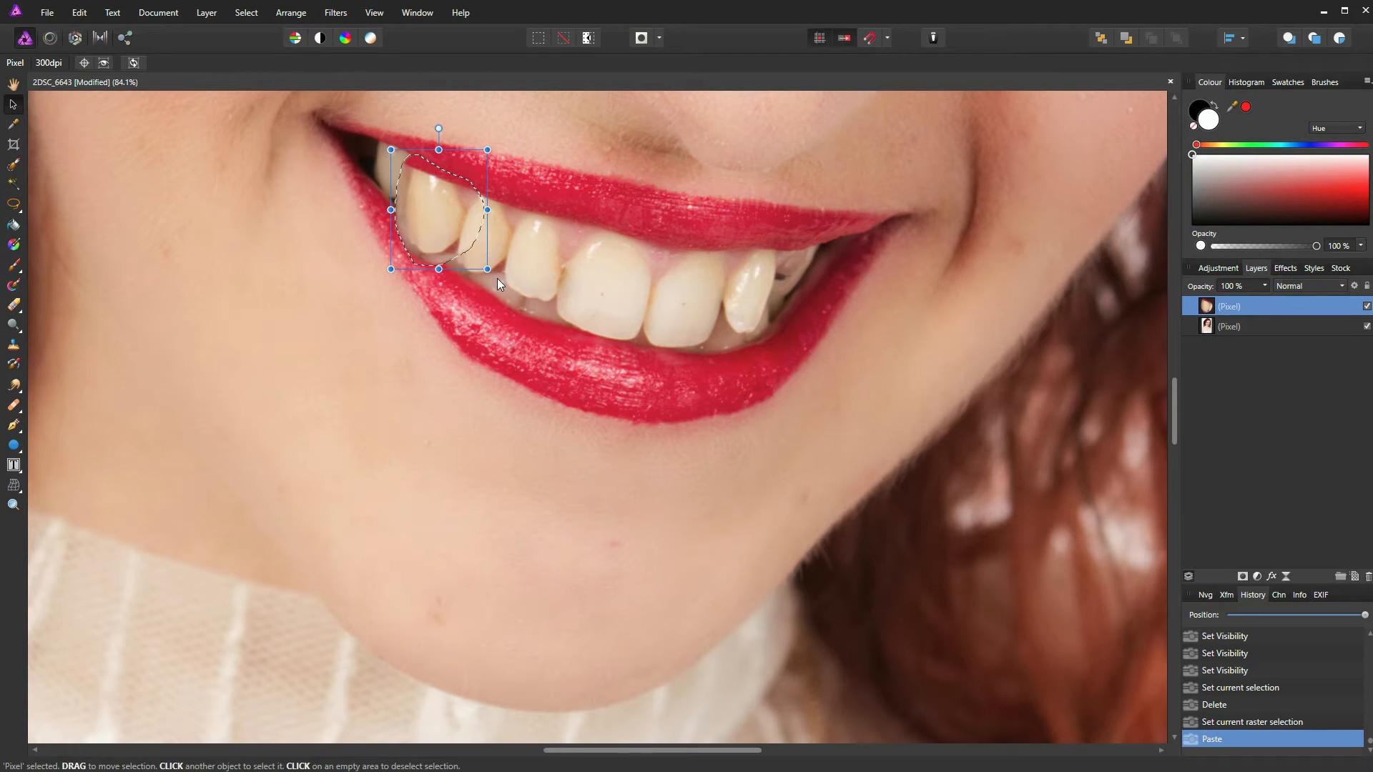
pyautogui.moveTo(495, 277); pyautogui.dragTo(479, 277)
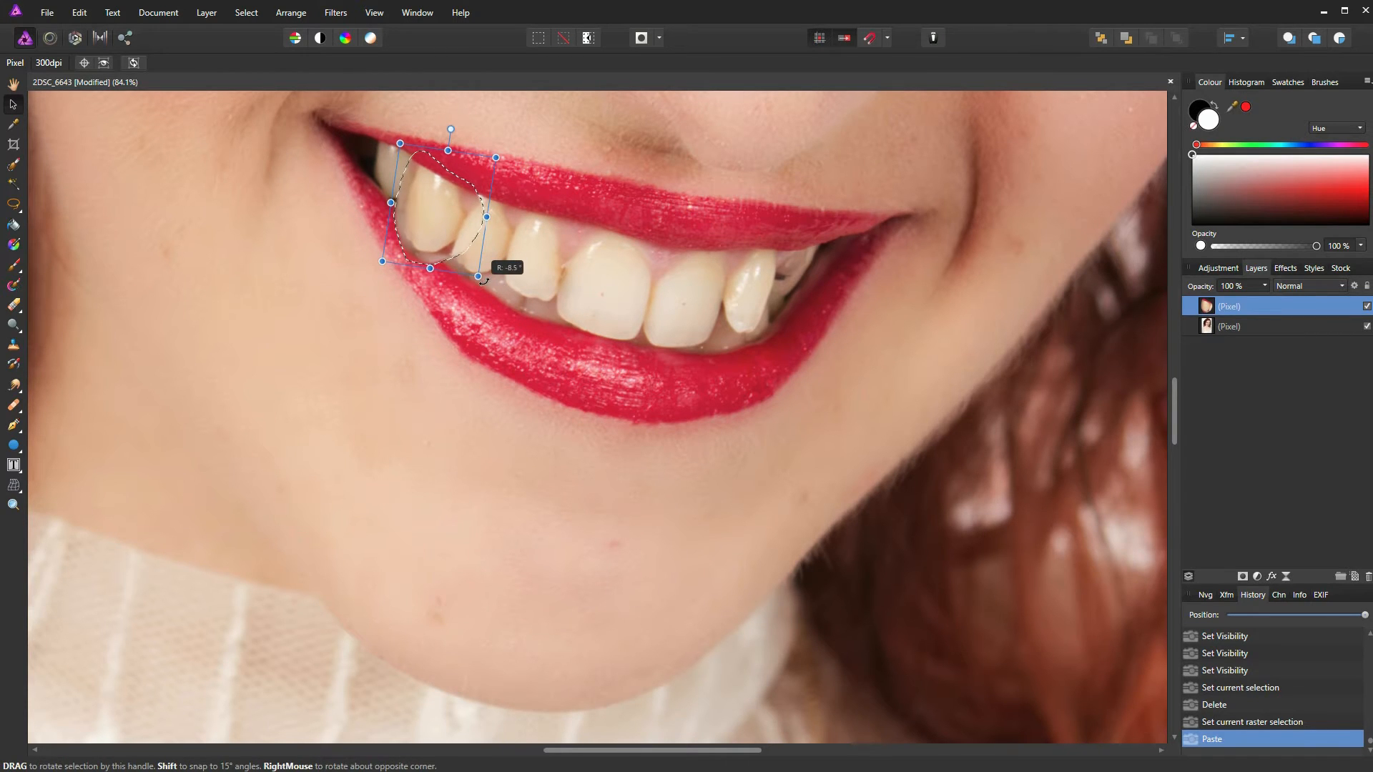
pyautogui.moveTo(440, 206); pyautogui.dragTo(434, 199)
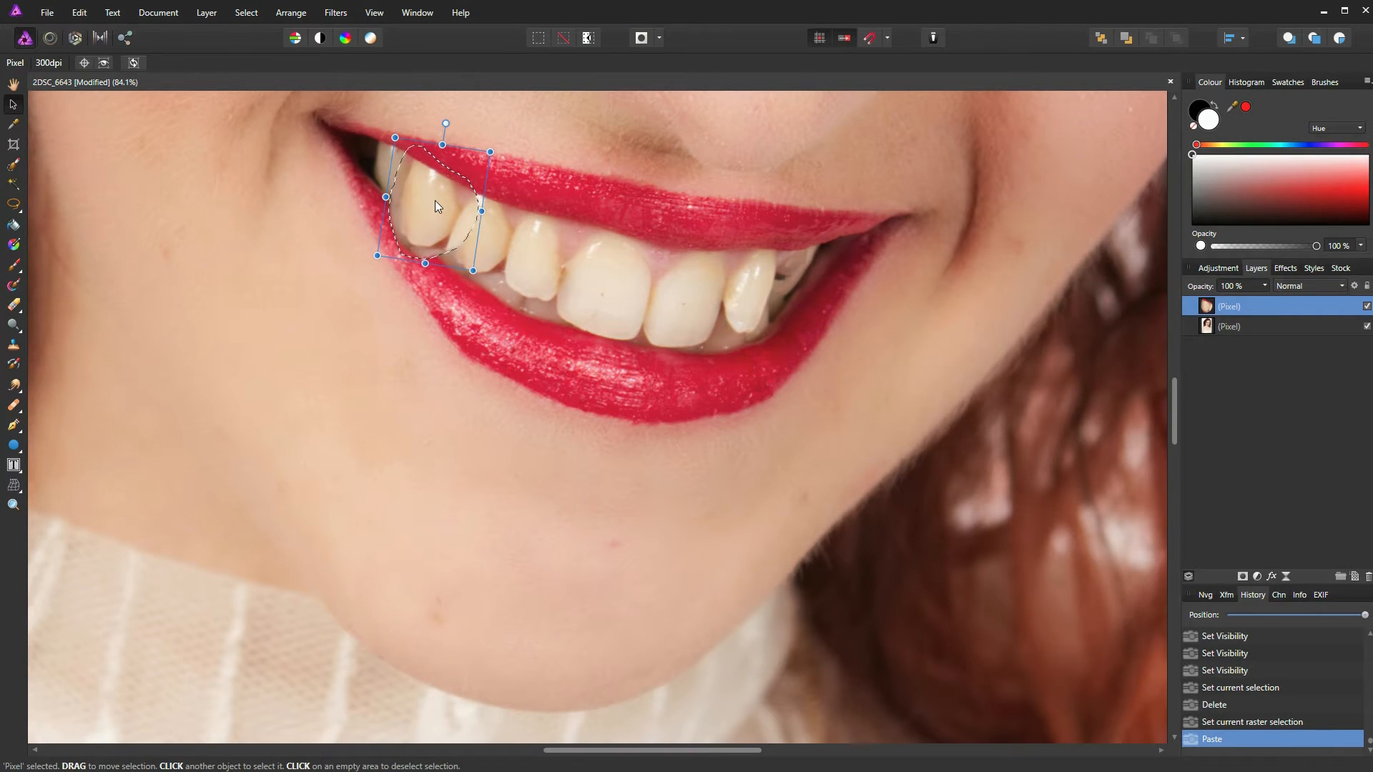
# Step: Lower the copied tooth layer's opacity to 58% and skew and shorten the copy to fit the damaged tooth beneath
pyautogui.click(1264, 286)
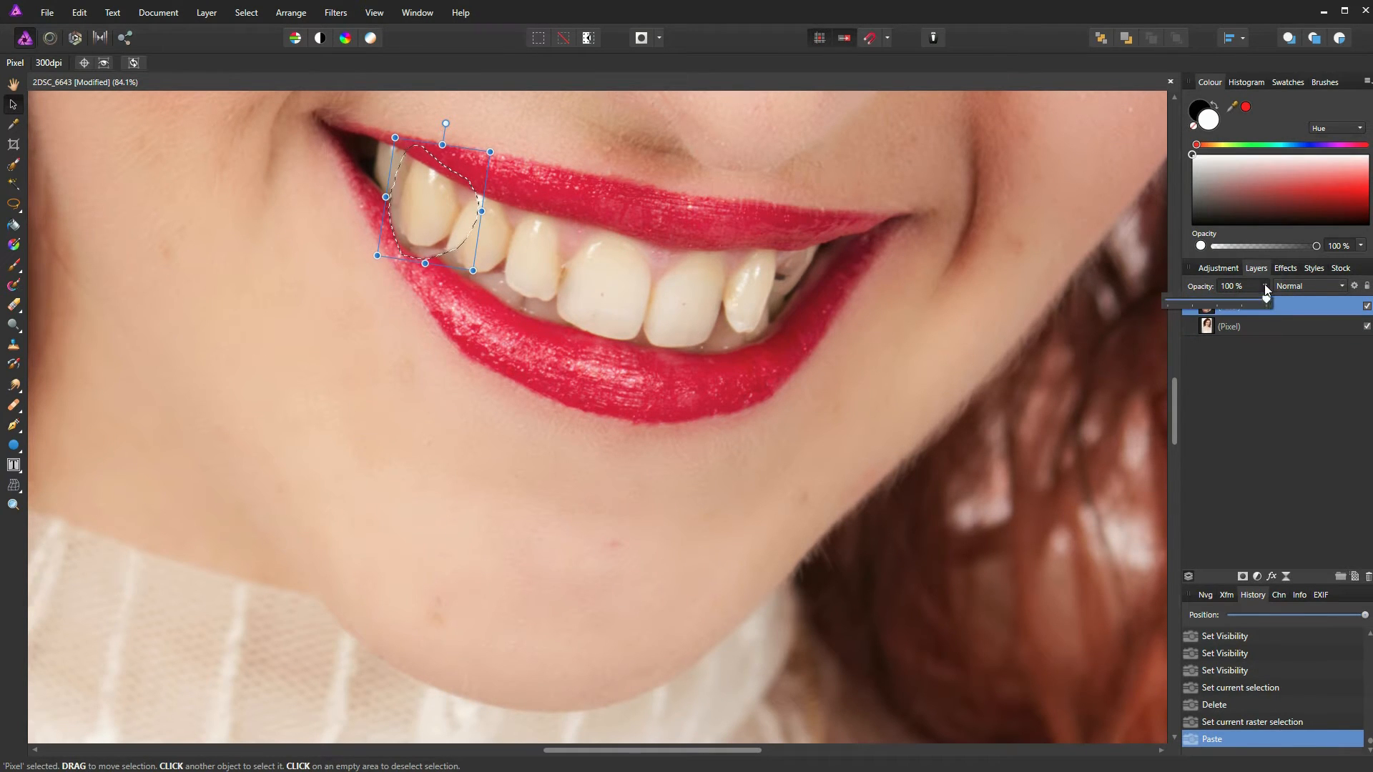
pyautogui.moveTo(1264, 299); pyautogui.dragTo(1225, 299)
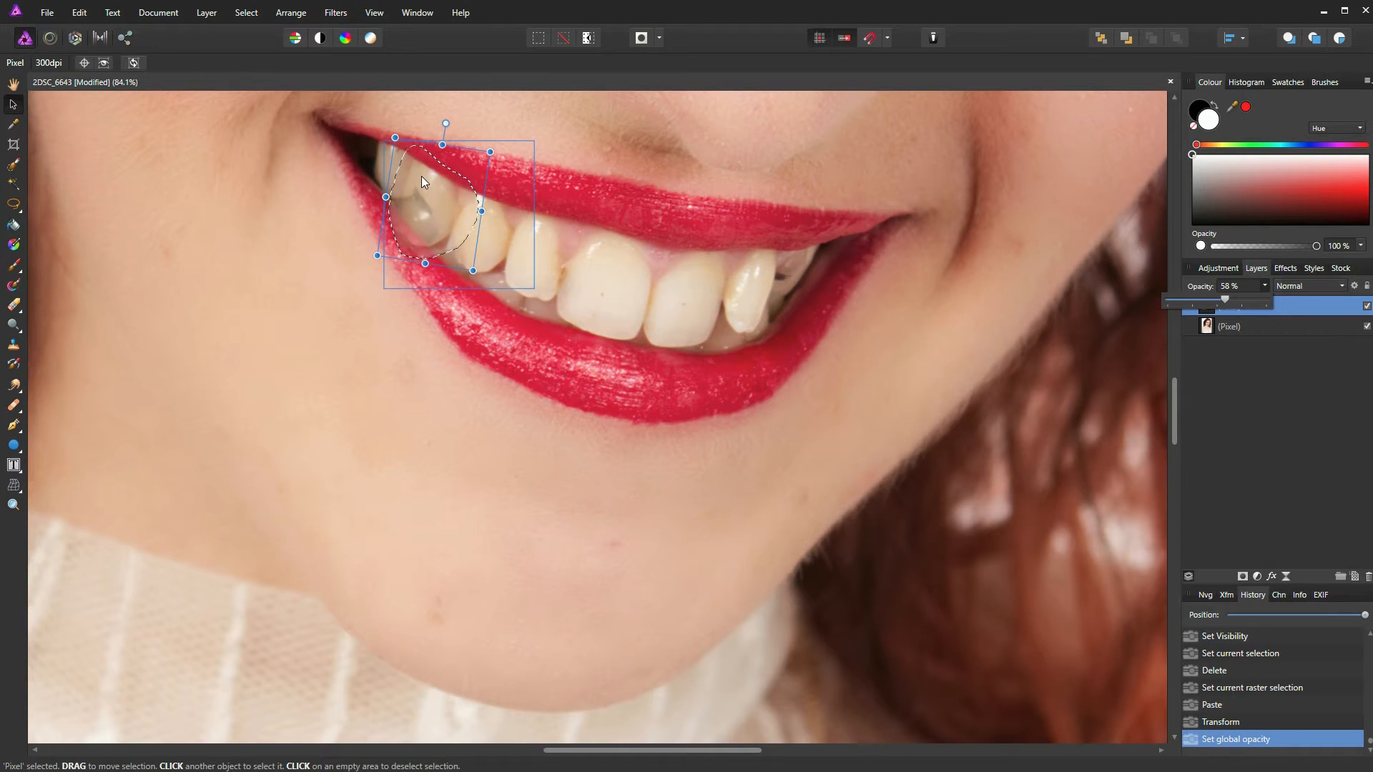
pyautogui.moveTo(387, 197); pyautogui.dragTo(391, 198)
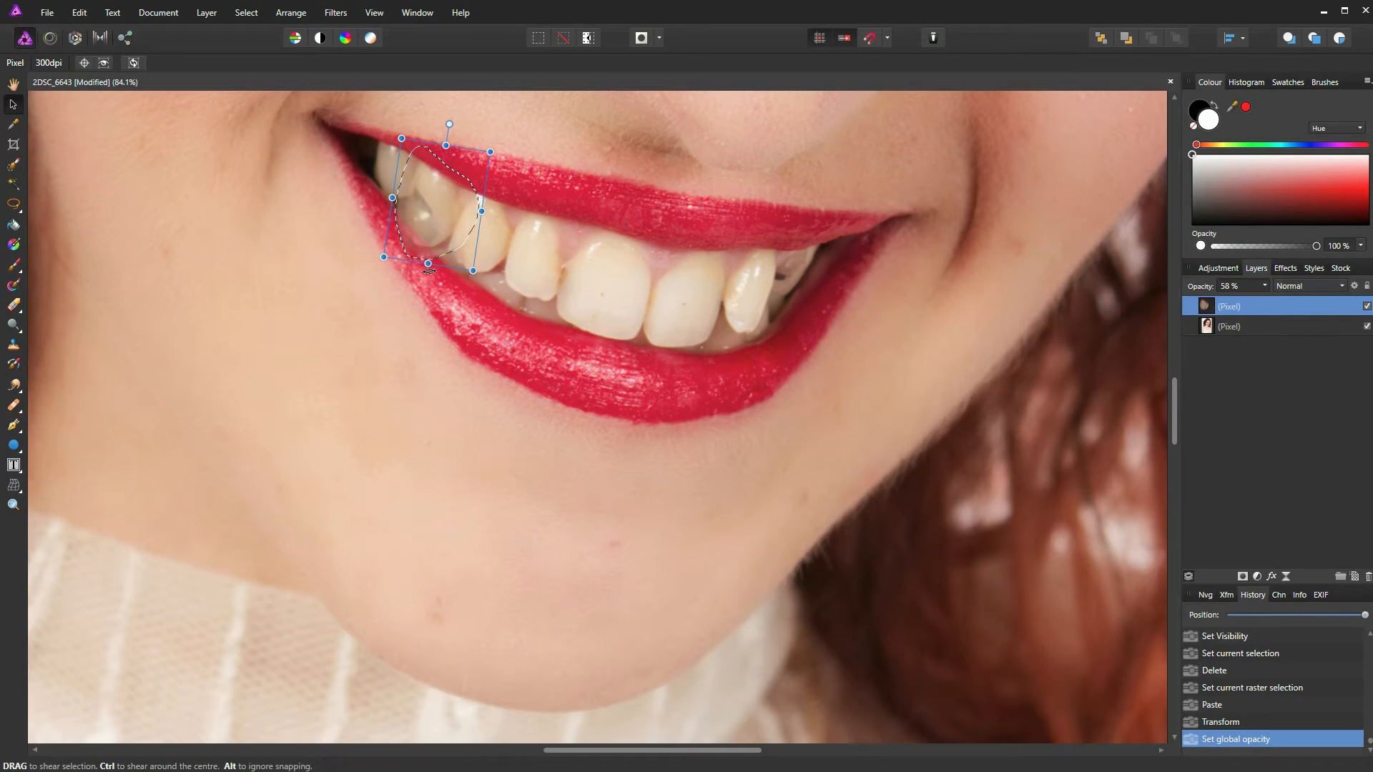
pyautogui.moveTo(428, 263); pyautogui.dragTo(424, 244)
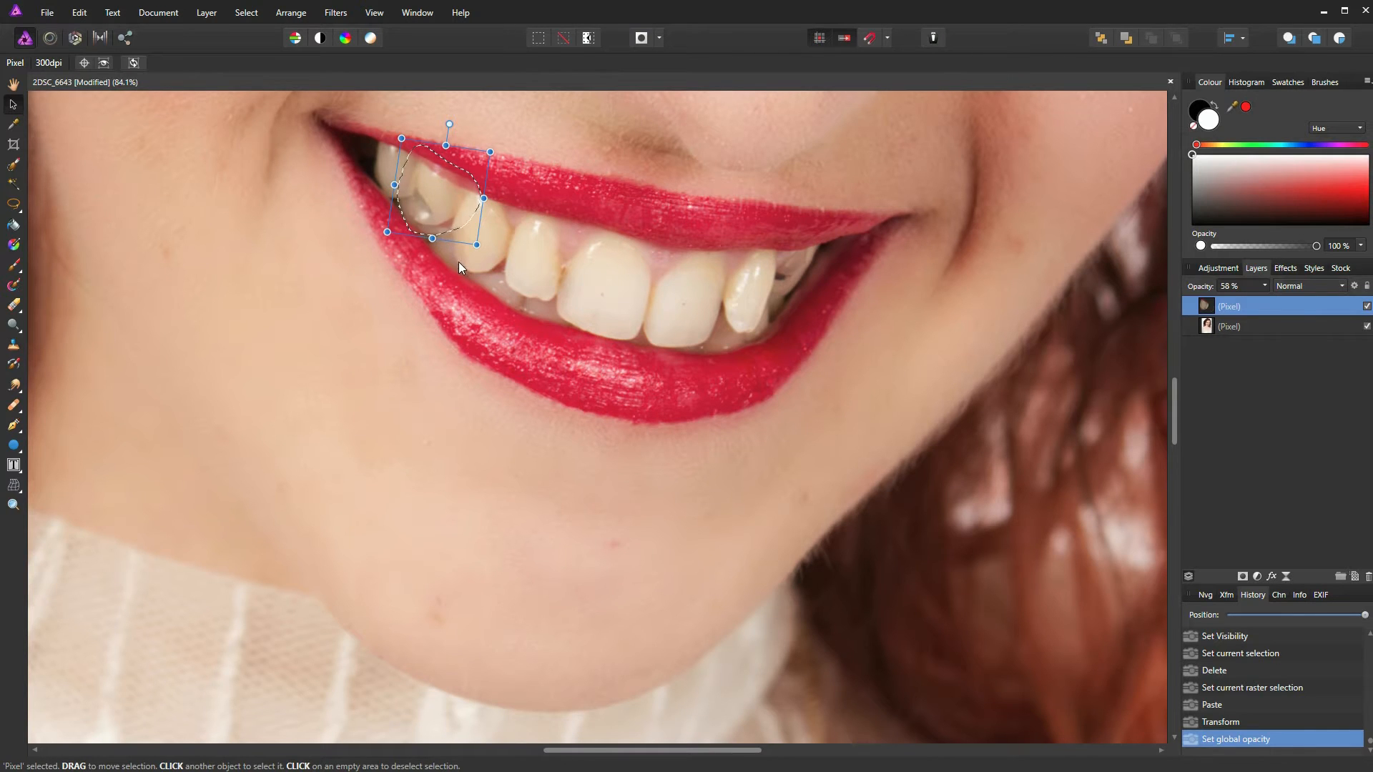
pyautogui.moveTo(433, 238); pyautogui.dragTo(433, 240)
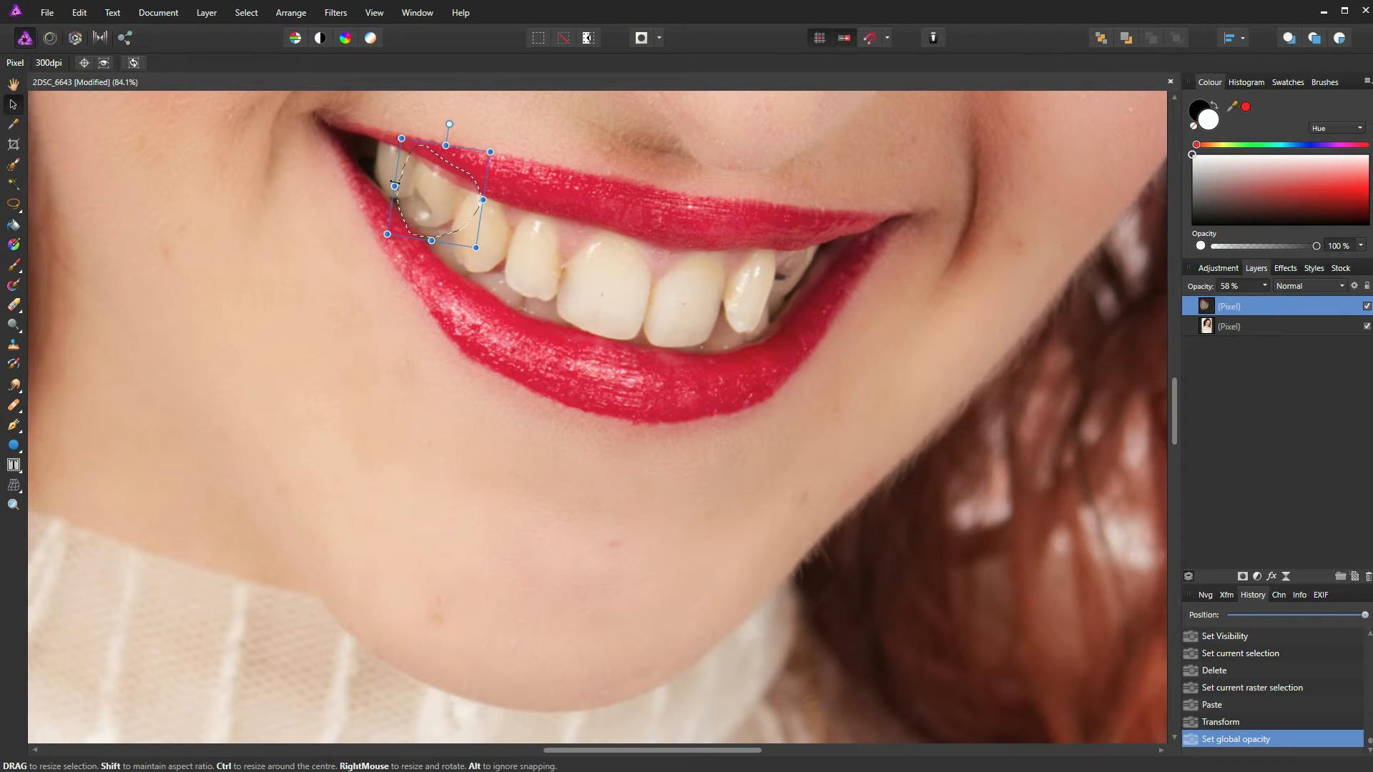
pyautogui.moveTo(394, 186); pyautogui.dragTo(395, 186)
pyautogui.moveTo(483, 201); pyautogui.dragTo(484, 200)
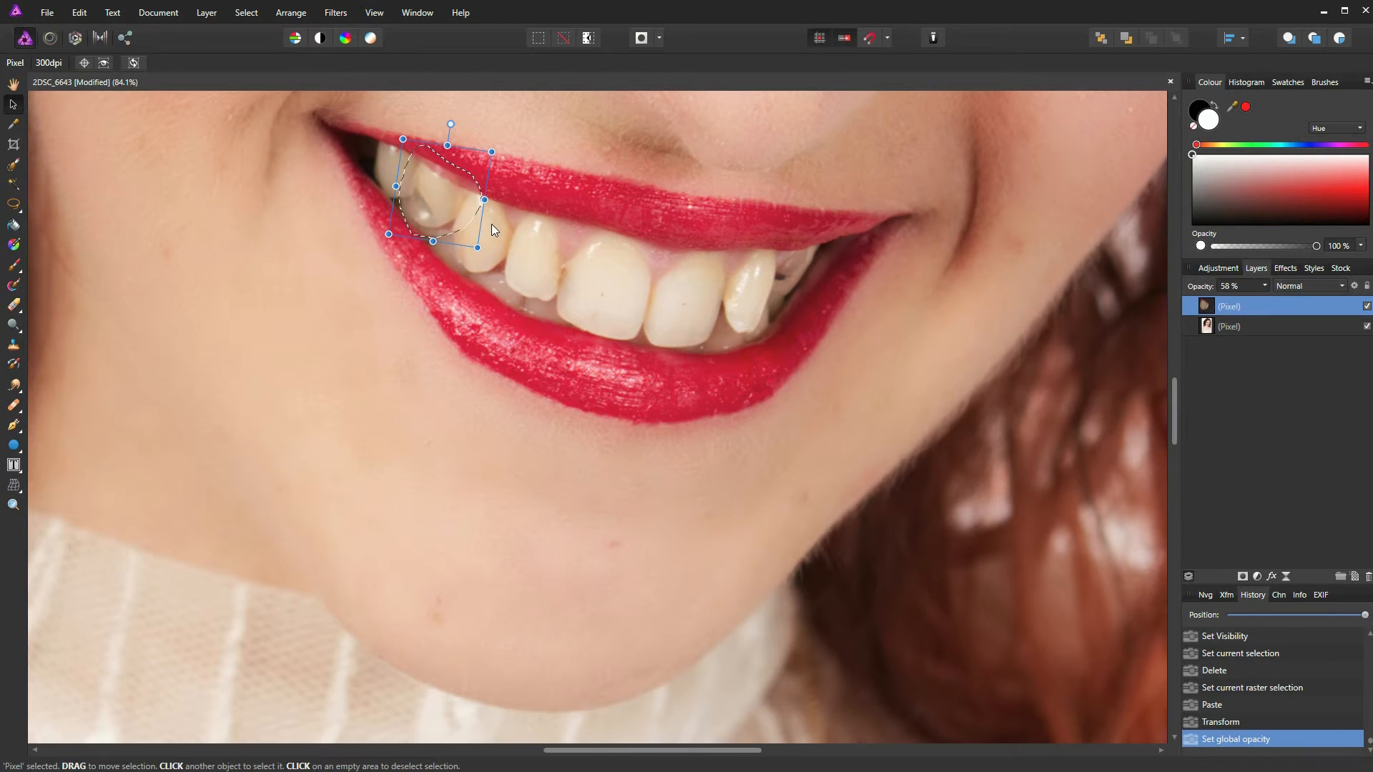
# Step: Set the tooth layer's opacity to 75% and erase its surplus over the lip and neighbouring tooth with a 124.2 px, 0% hardness brush
pyautogui.click(1264, 285)
pyautogui.moveTo(1258, 298)
pyautogui.mouseDown()
pyautogui.moveTo(1318, 302)
pyautogui.moveTo(1282, 306)
pyautogui.mouseUp()
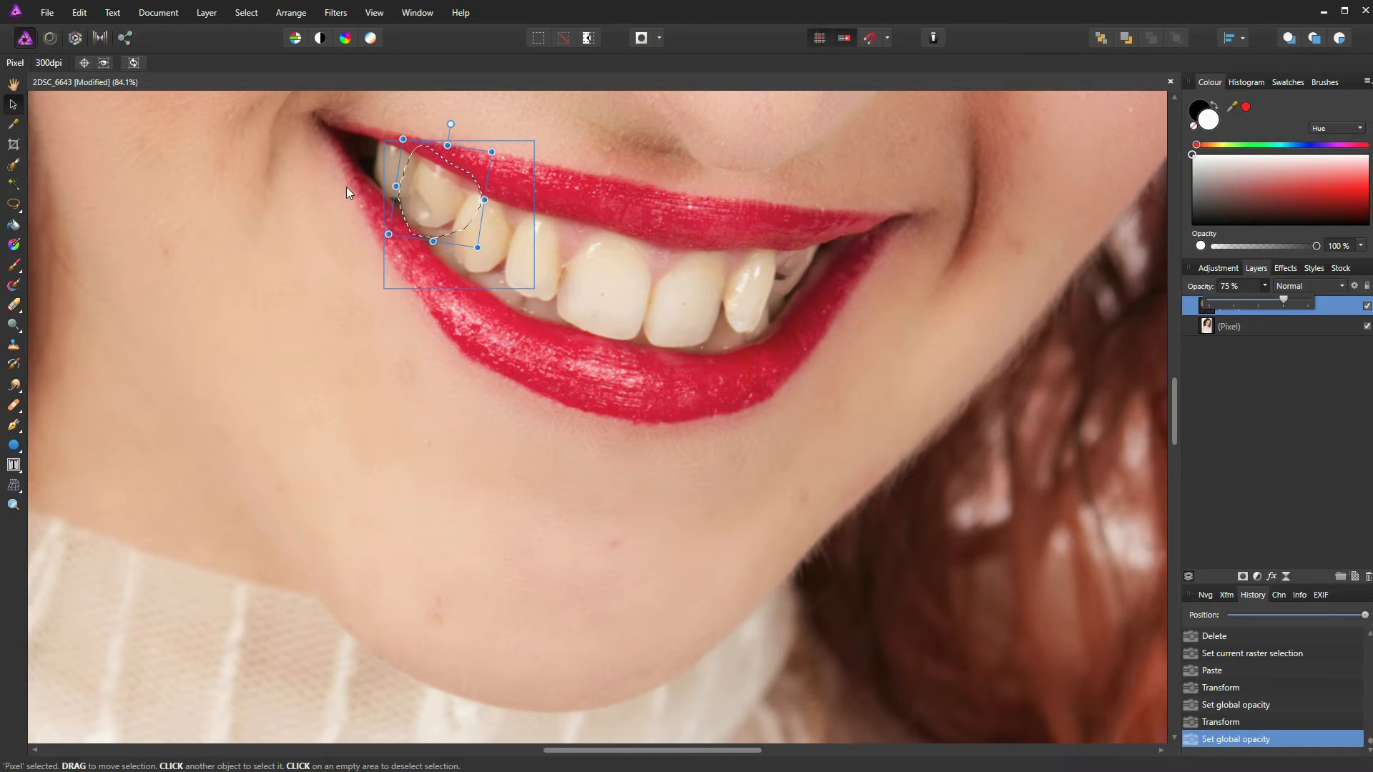
pyautogui.click(19, 307)
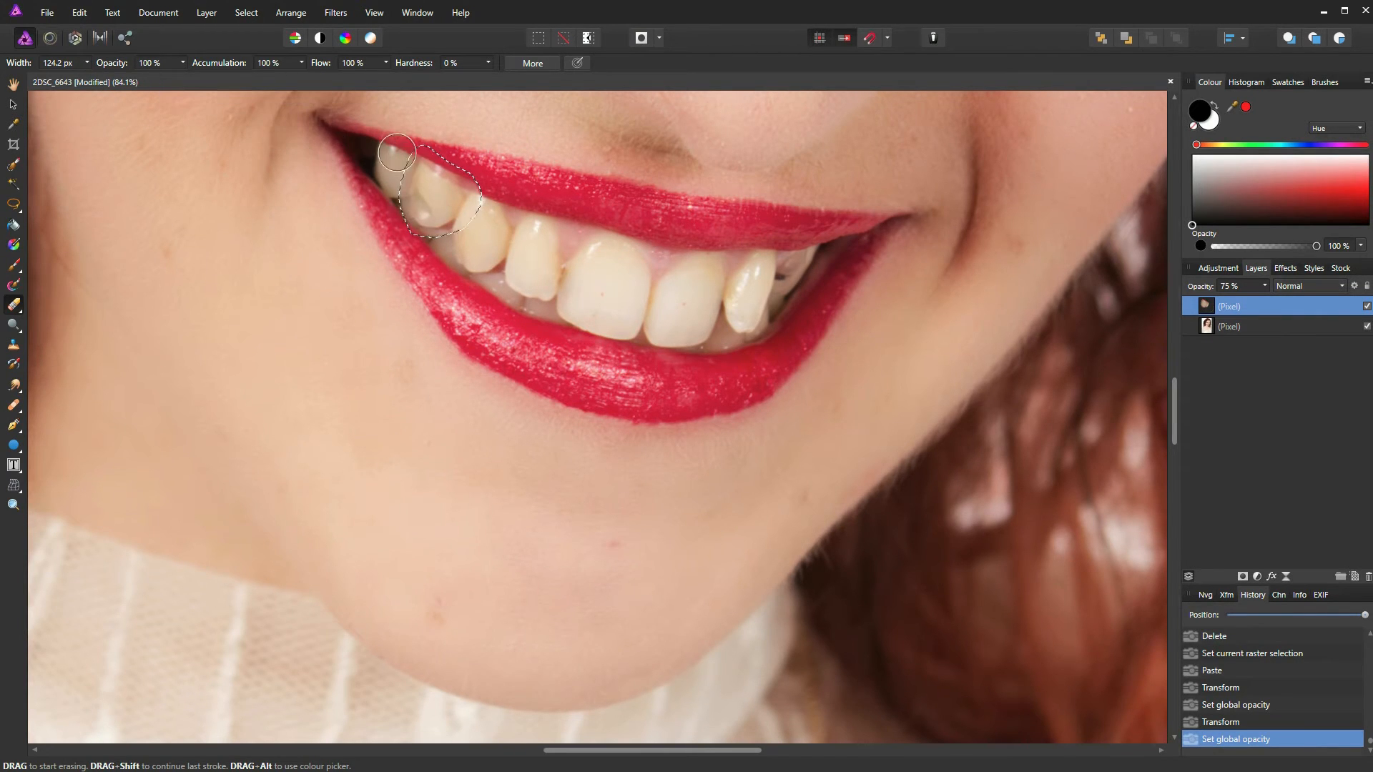
pyautogui.moveTo(426, 138); pyautogui.dragTo(429, 140)
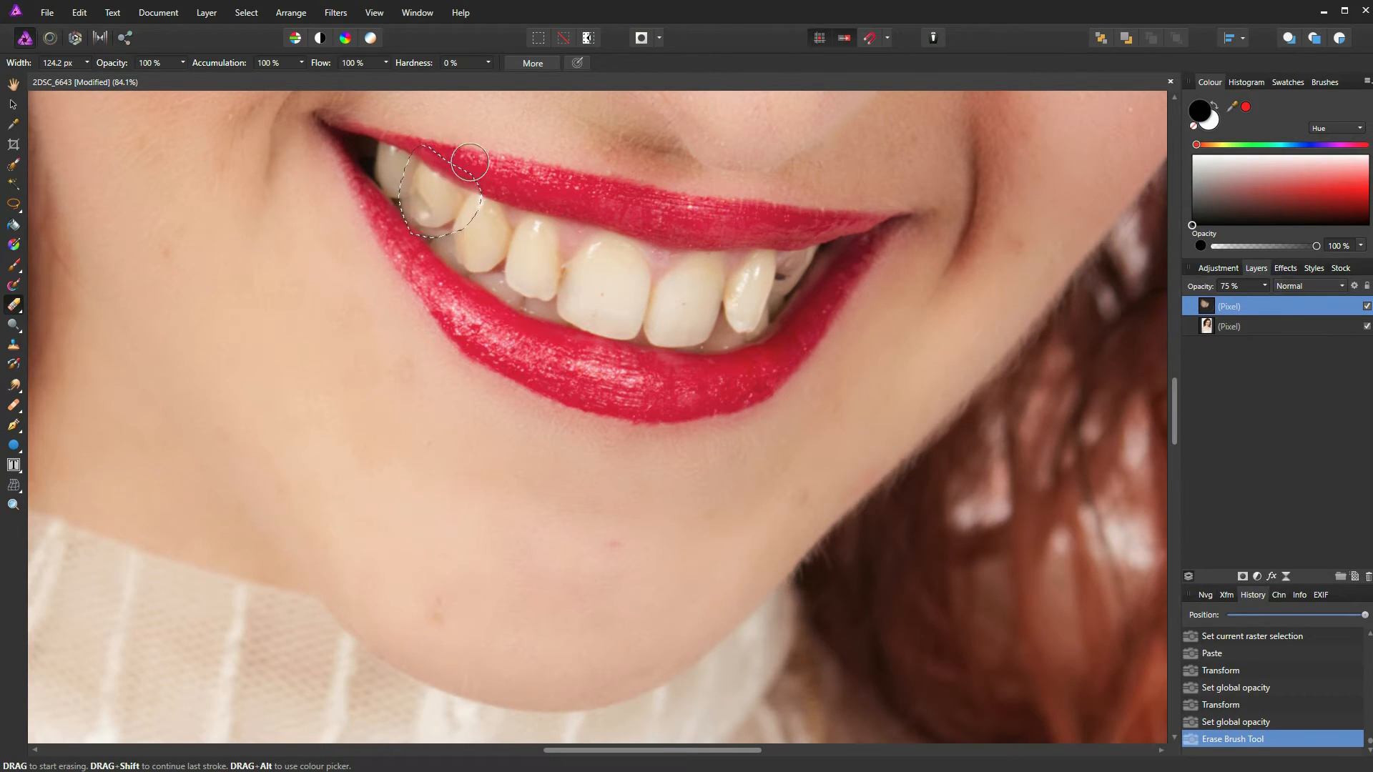
pyautogui.moveTo(490, 206); pyautogui.dragTo(484, 216)
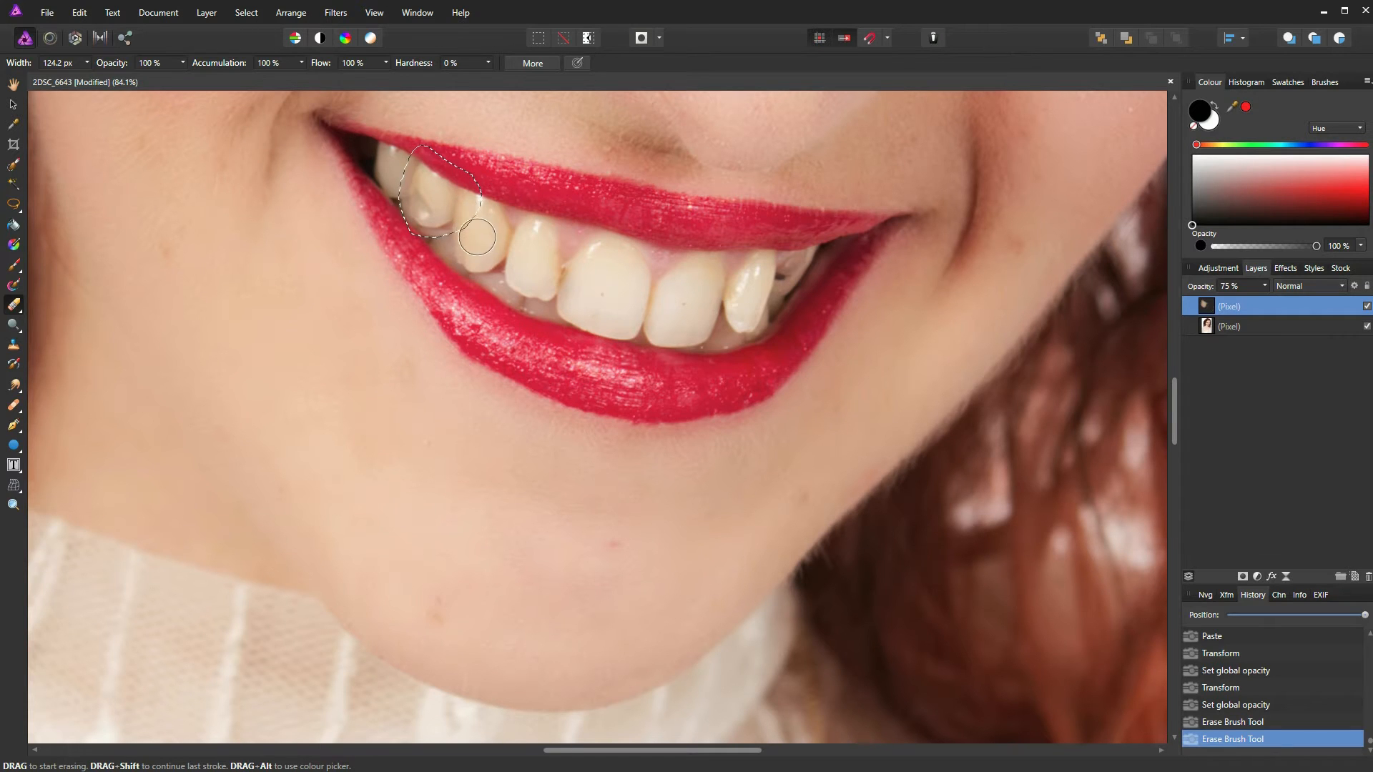
pyautogui.moveTo(449, 257)
pyautogui.mouseDown()
pyautogui.moveTo(463, 228)
pyautogui.moveTo(462, 243)
pyautogui.mouseUp()
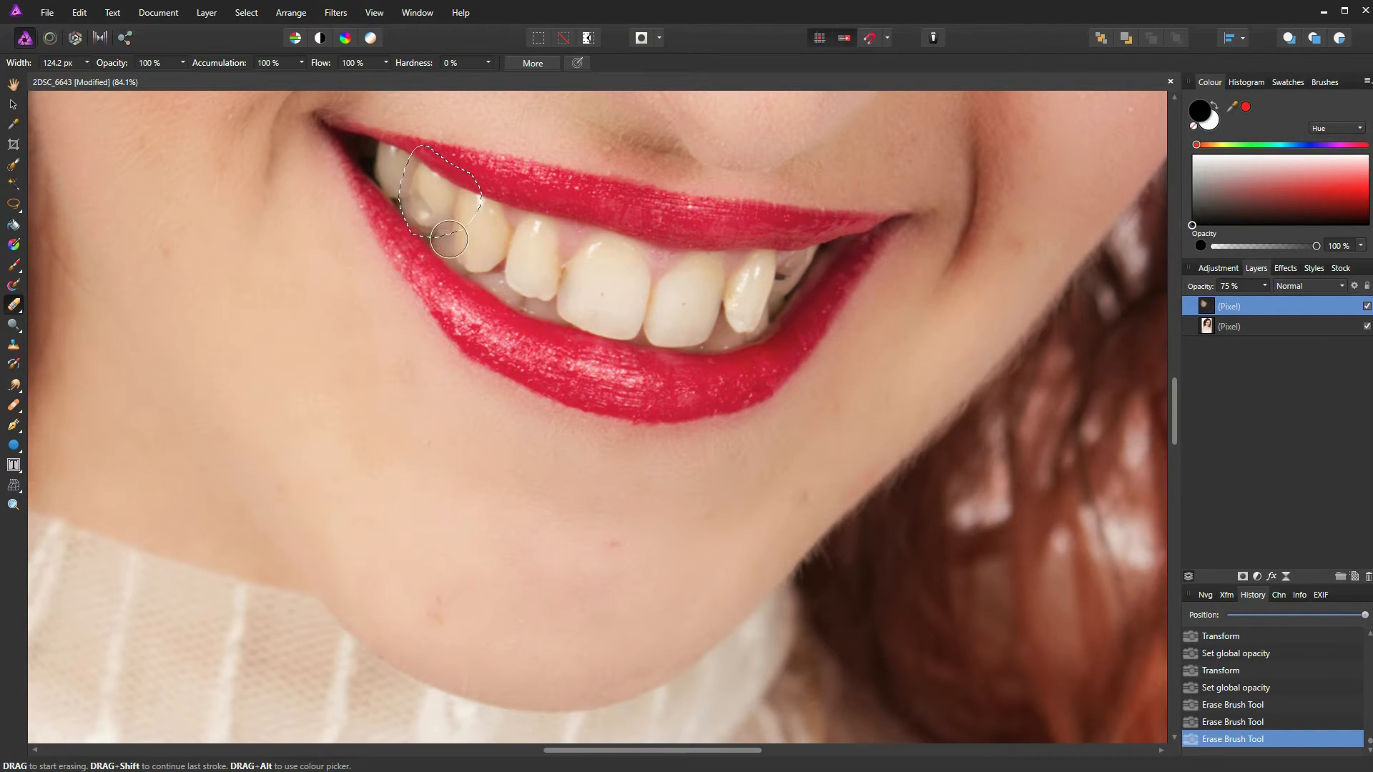
# Step: Erase the remaining surplus along the copied tooth's lip edges, using eraser hardness 73% and a brush reduced to 64.8 px
pyautogui.click(489, 64)
pyautogui.moveTo(492, 76); pyautogui.dragTo(561, 88)
pyautogui.click(388, 254)
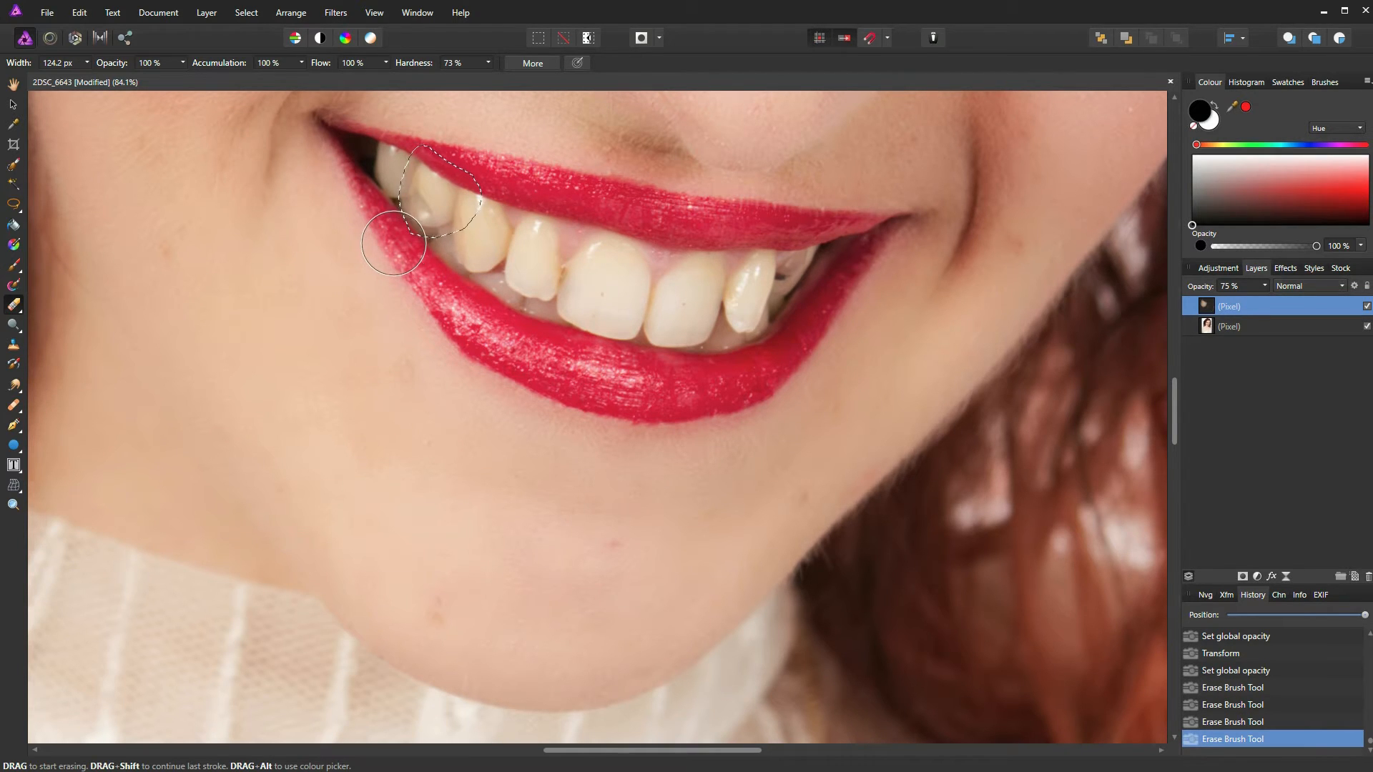
pyautogui.press('[')
pyautogui.press('[')
pyautogui.press('[')
pyautogui.press('[')
pyautogui.moveTo(402, 228); pyautogui.dragTo(411, 230)
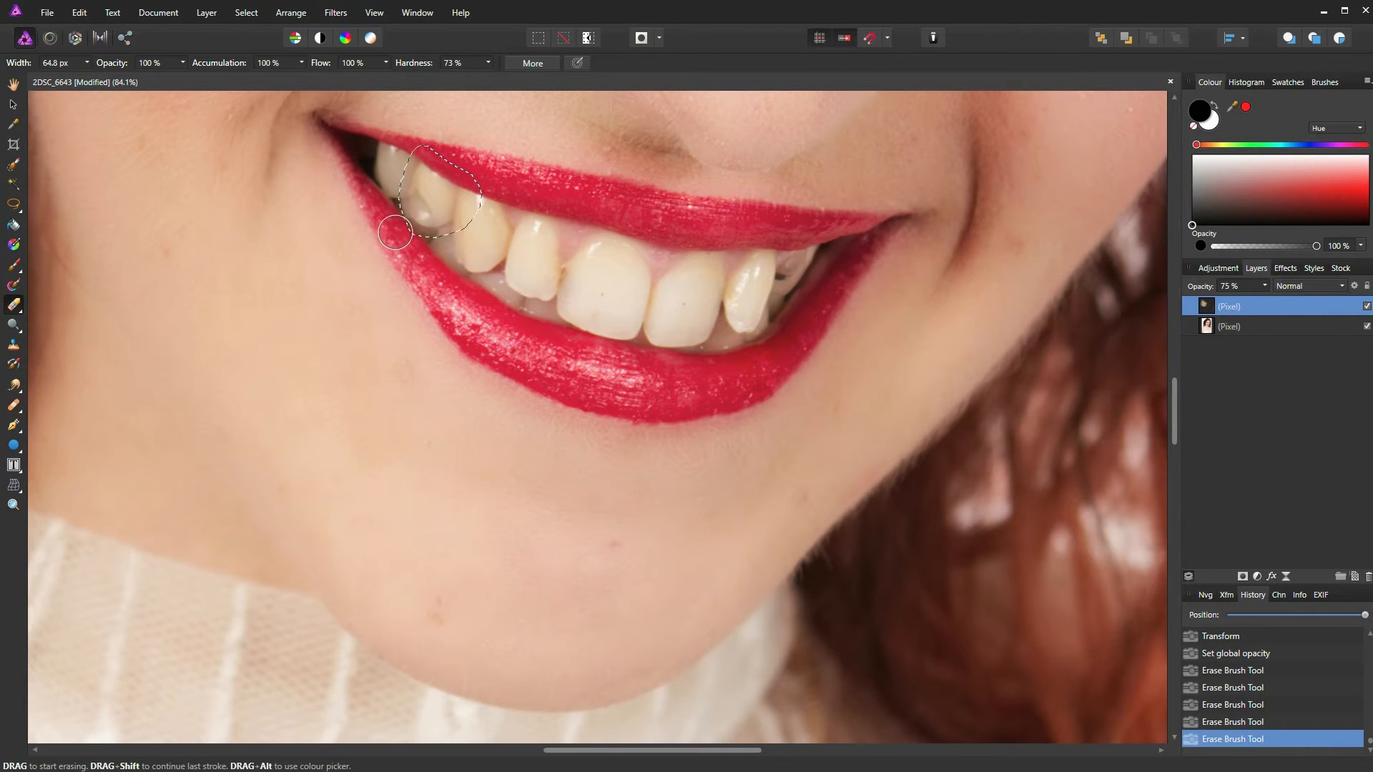
pyautogui.click(404, 146)
pyautogui.click(413, 146)
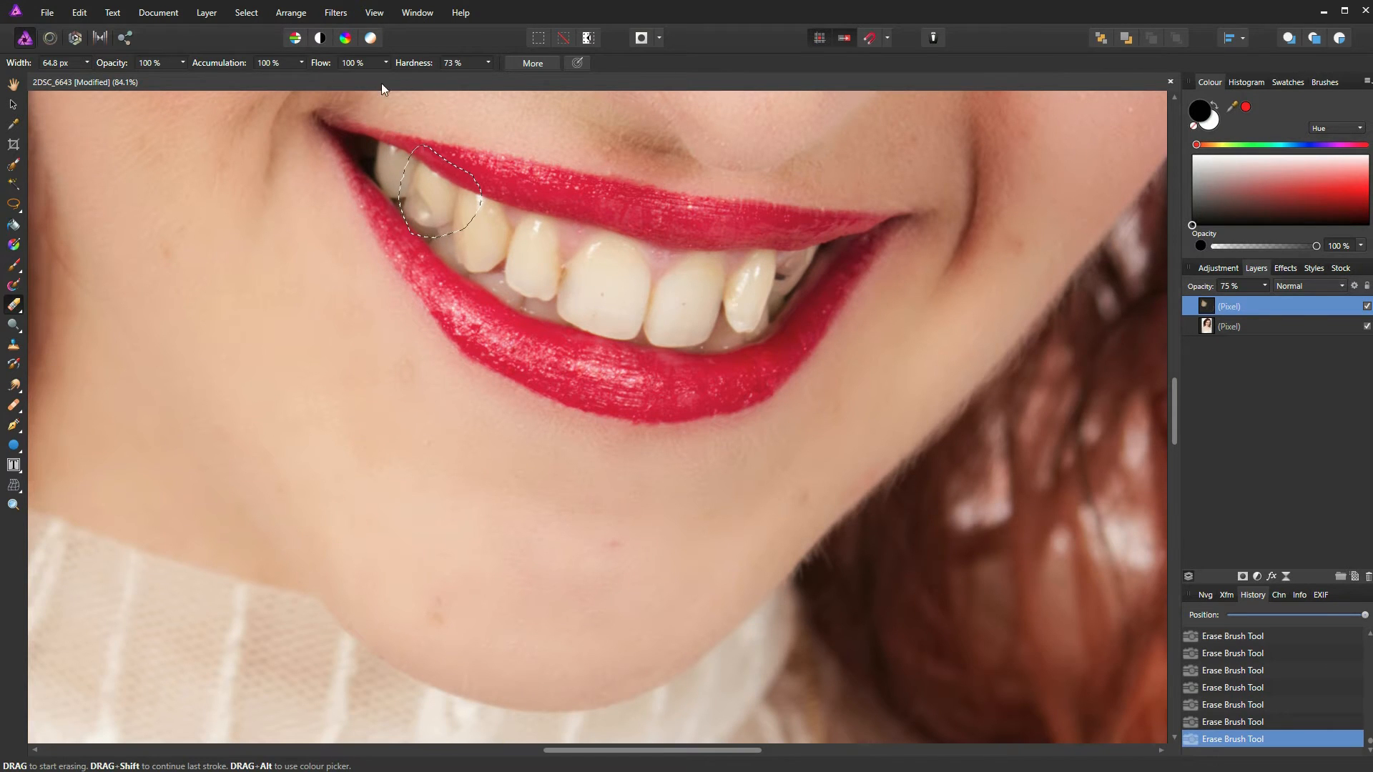
# Step: Raise the eraser hardness to 95% and restore the copied tooth layer's opacity to 100%
pyautogui.click(488, 63)
pyautogui.moveTo(491, 76); pyautogui.dragTo(512, 77)
pyautogui.click(1264, 285)
pyautogui.moveTo(1265, 300); pyautogui.dragTo(1320, 306)
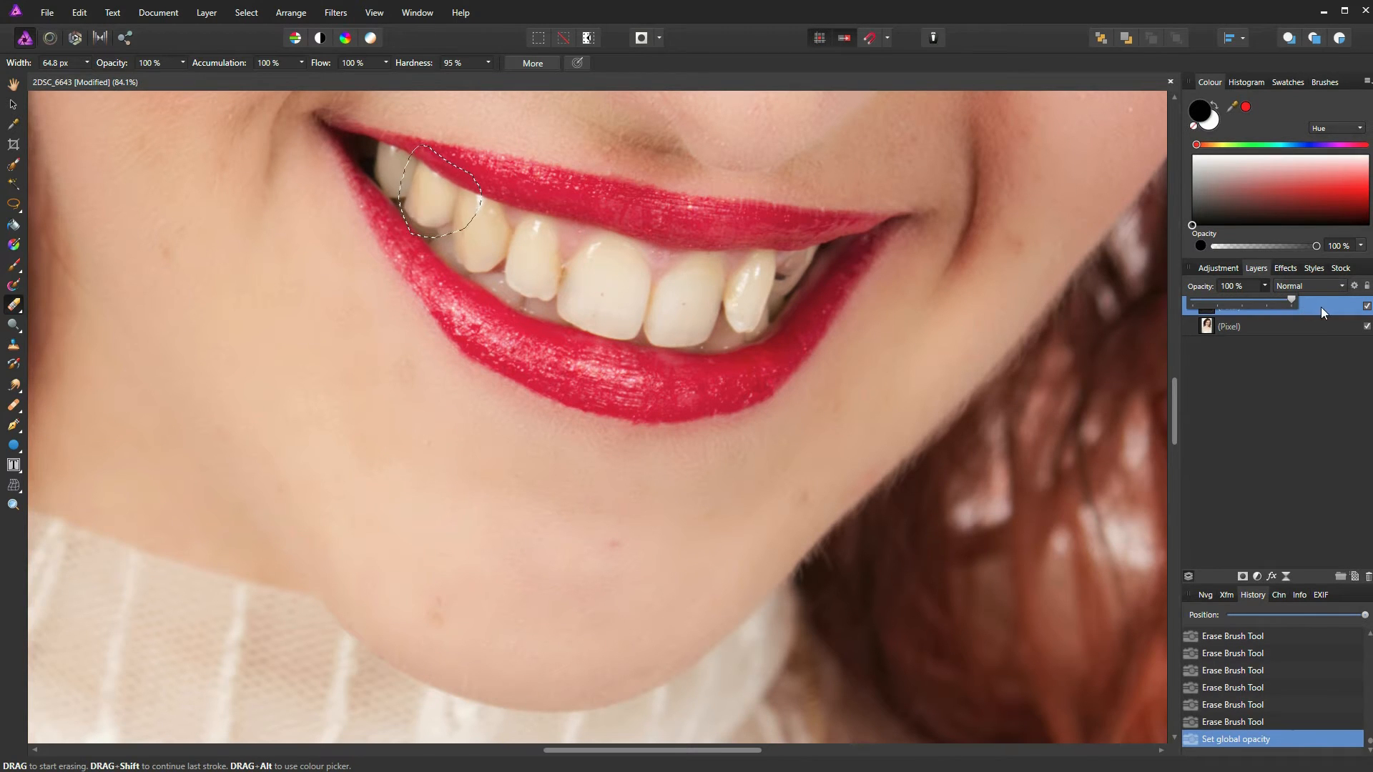
# Step: Clear the tooth selection and erase the leftover fringe just below the copied tooth
pyautogui.hotkey('ctrl', 'd')
pyautogui.click(458, 253)
pyautogui.click(441, 259)
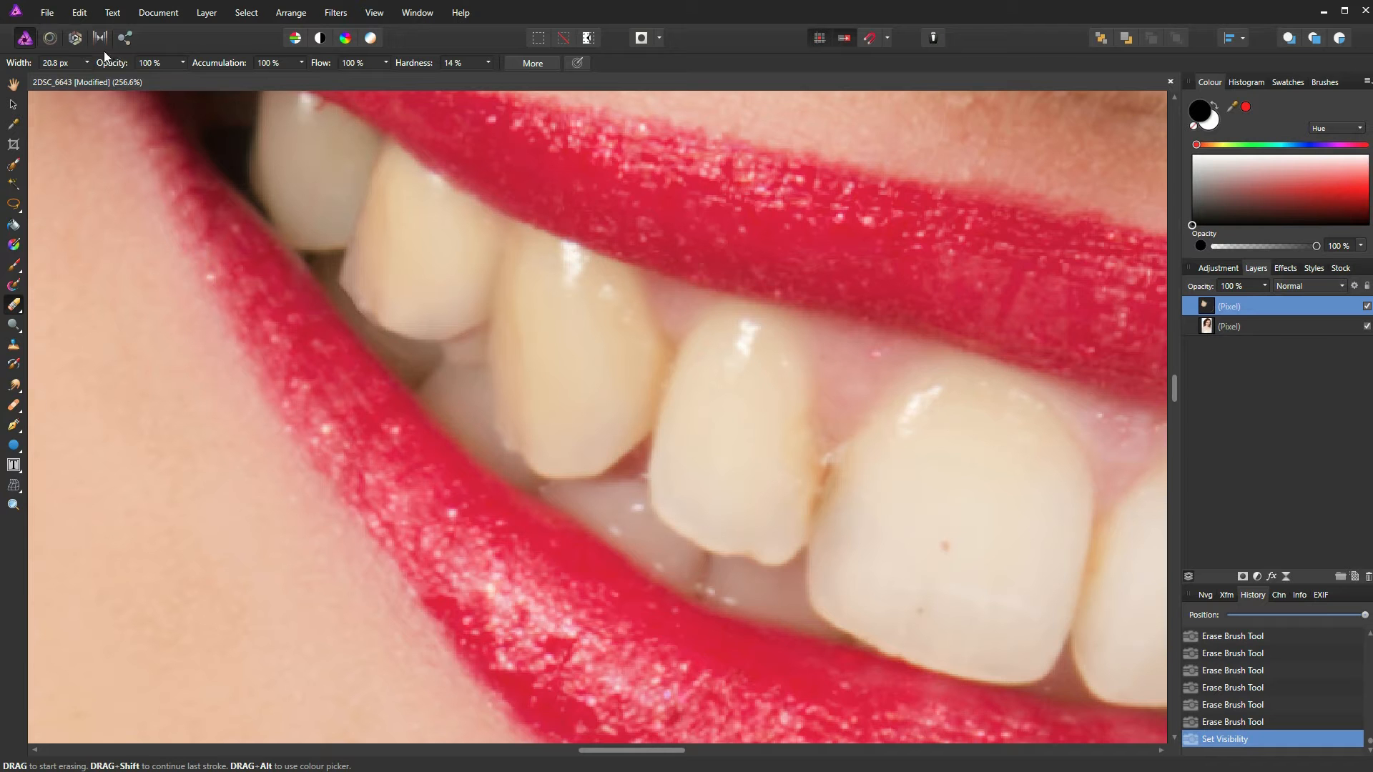
# Step: Liquify the copied tooth layer with Push Forward, using a 1024 px brush first and a 61.8 px brush to nudge the tooth's outer edge inward
pyautogui.click(50, 38)
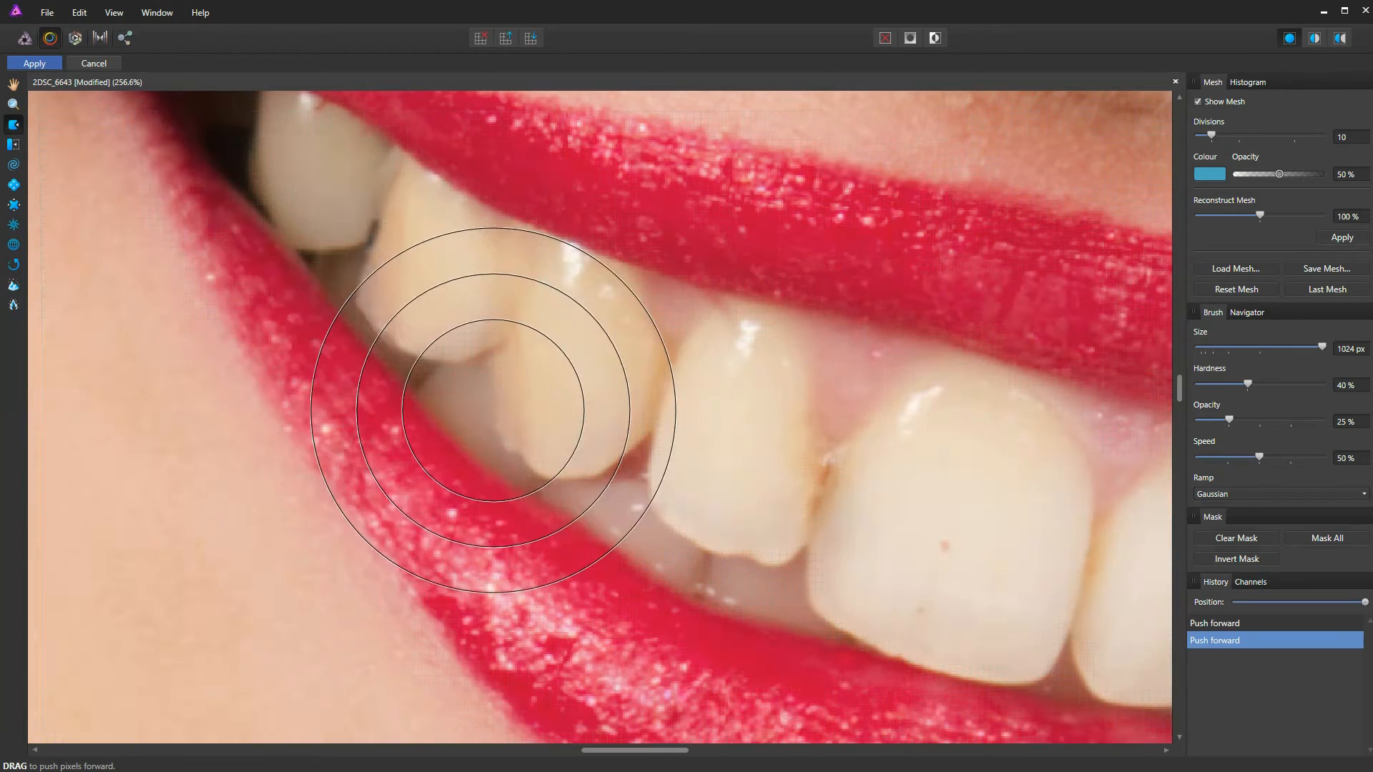
pyautogui.moveTo(491, 429)
pyautogui.mouseDown()
pyautogui.moveTo(411, 344)
pyautogui.moveTo(351, 328)
pyautogui.moveTo(374, 330)
pyautogui.moveTo(409, 222)
pyautogui.moveTo(361, 180)
pyautogui.moveTo(435, 230)
pyautogui.moveTo(412, 215)
pyautogui.moveTo(415, 261)
pyautogui.moveTo(376, 310)
pyautogui.moveTo(285, 309)
pyautogui.moveTo(286, 303)
pyautogui.mouseUp()
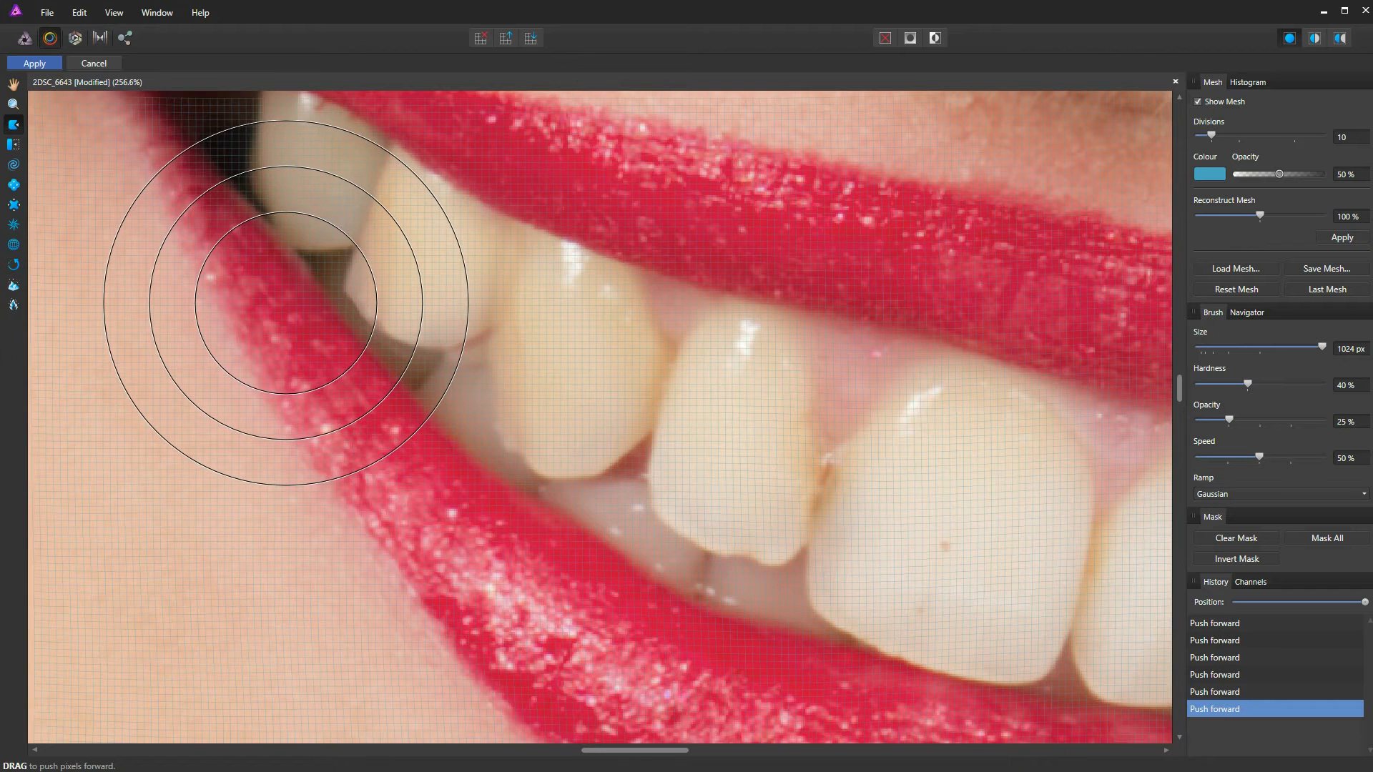
pyautogui.press('[')
pyautogui.press('[')
pyautogui.press('[')
pyautogui.press('[')
pyautogui.press('[')
pyautogui.press('[')
pyautogui.press('[')
pyautogui.press('[')
pyautogui.press('[')
pyautogui.press('[')
pyautogui.press(']')
pyautogui.press('[')
pyautogui.moveTo(327, 288); pyautogui.dragTo(352, 289)
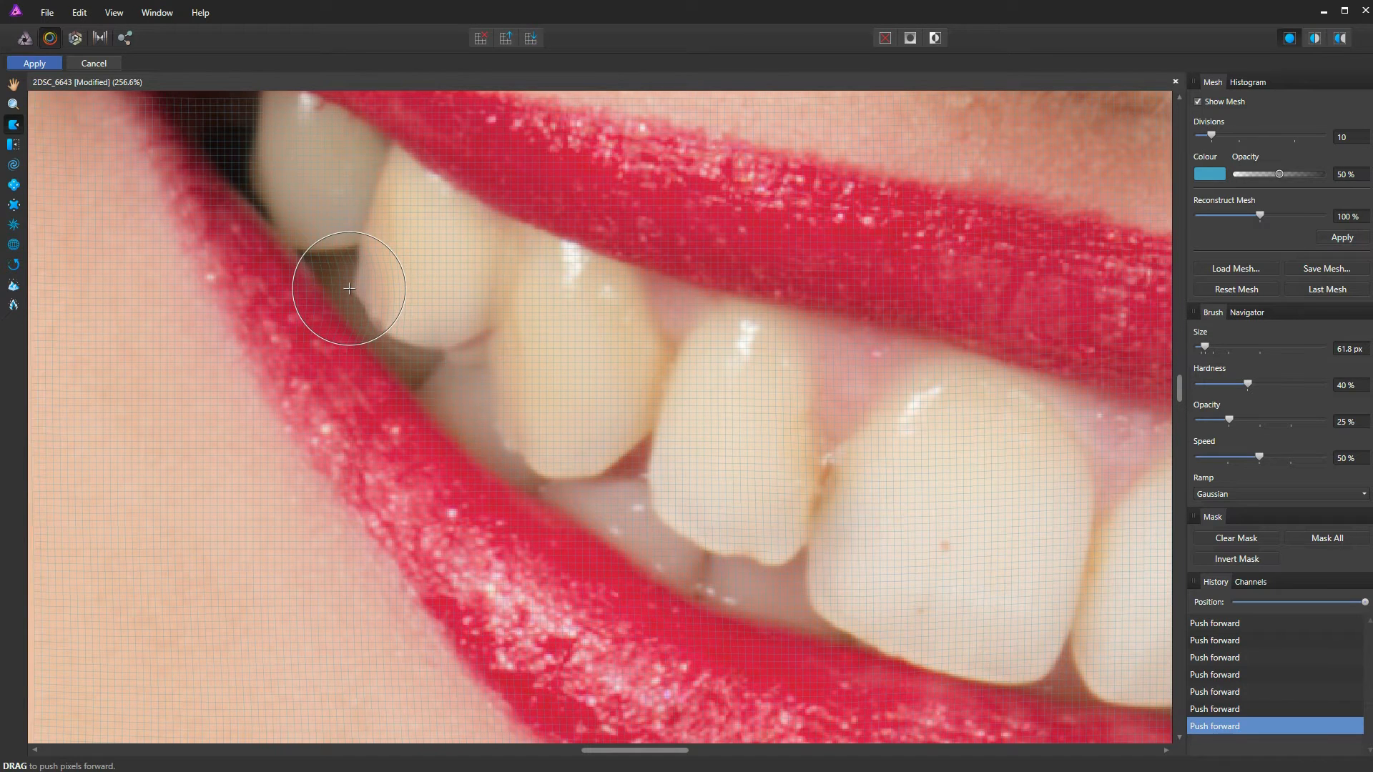
# Step: Push the copied tooth's lower edge downward with the Liquify brush enlarged to 71 px, and apply the distortion
pyautogui.moveTo(355, 270)
pyautogui.mouseDown()
pyautogui.moveTo(379, 330)
pyautogui.moveTo(386, 312)
pyautogui.moveTo(454, 323)
pyautogui.moveTo(494, 407)
pyautogui.mouseUp()
pyautogui.press(']')
pyautogui.moveTo(459, 324)
pyautogui.mouseDown()
pyautogui.moveTo(480, 370)
pyautogui.moveTo(404, 313)
pyautogui.moveTo(398, 344)
pyautogui.moveTo(368, 291)
pyautogui.mouseUp()
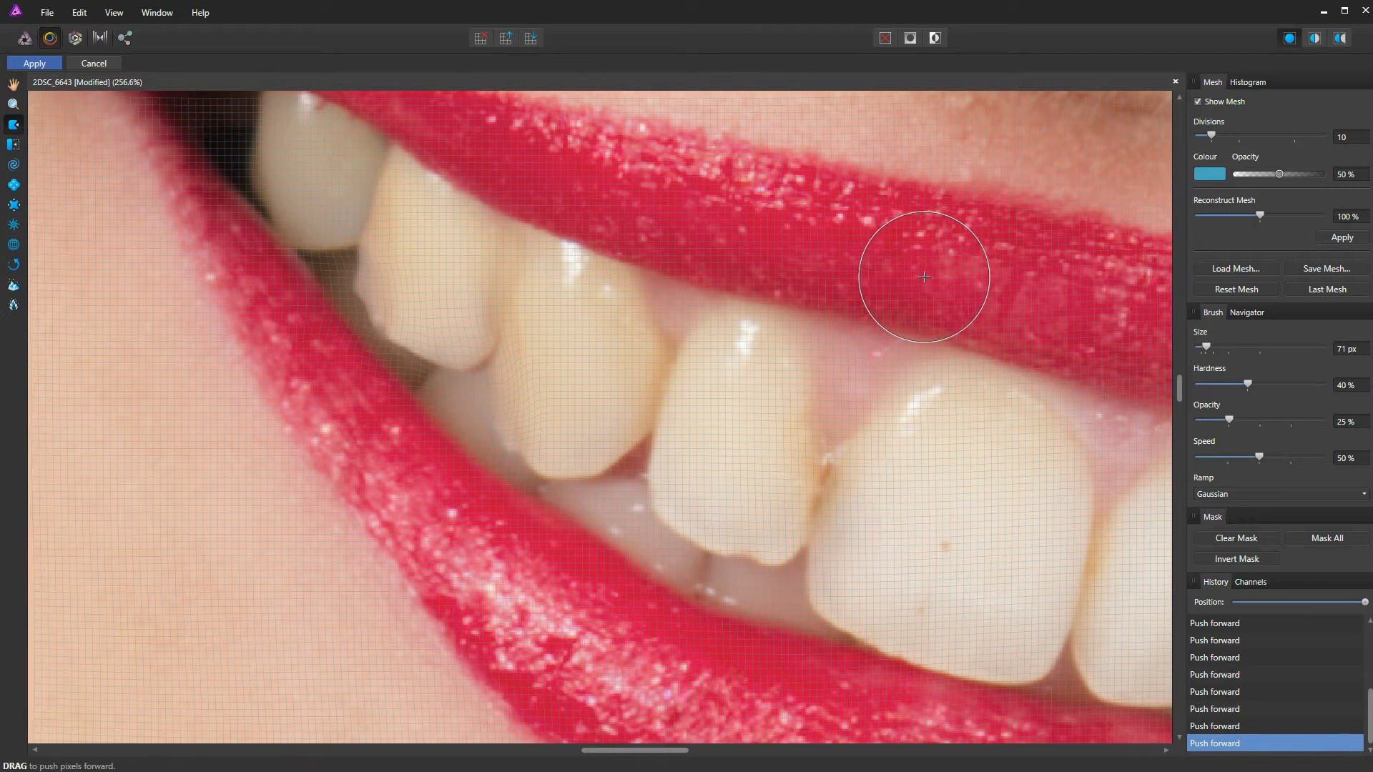
pyautogui.click(43, 66)
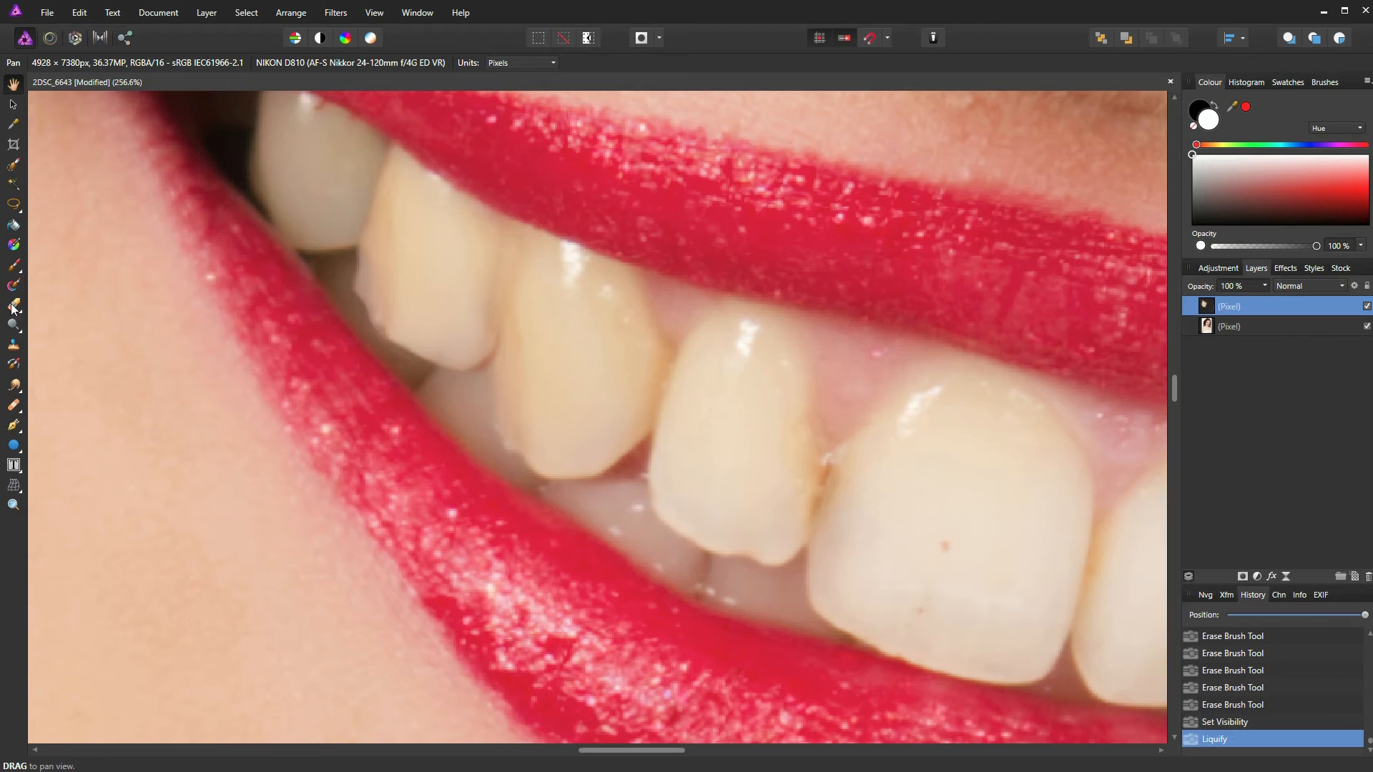
# Step: Erase along the copied tooth's outer edge and its border with the canine using a 20.8 px brush at 14% hardness
pyautogui.click(14, 306)
pyautogui.moveTo(342, 299); pyautogui.dragTo(347, 289)
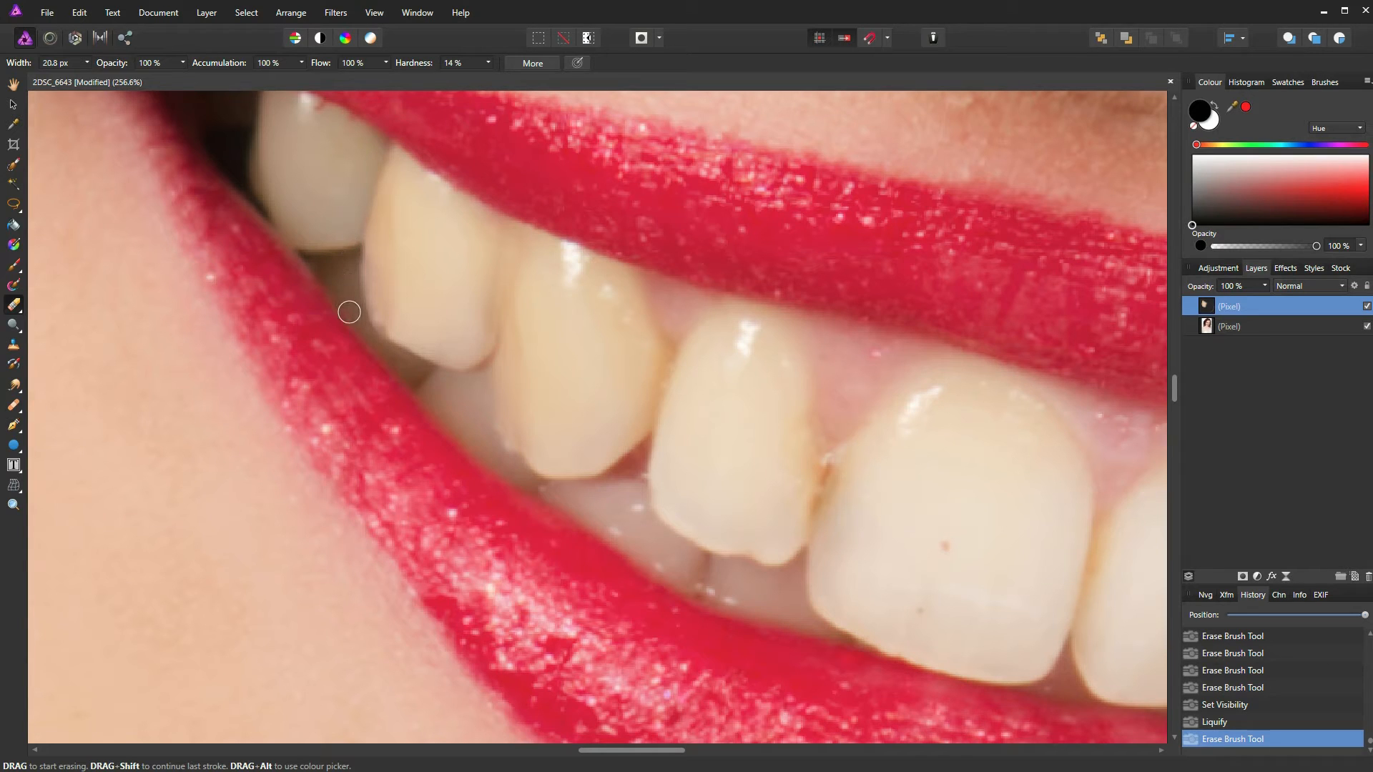
pyautogui.moveTo(360, 332); pyautogui.dragTo(376, 345)
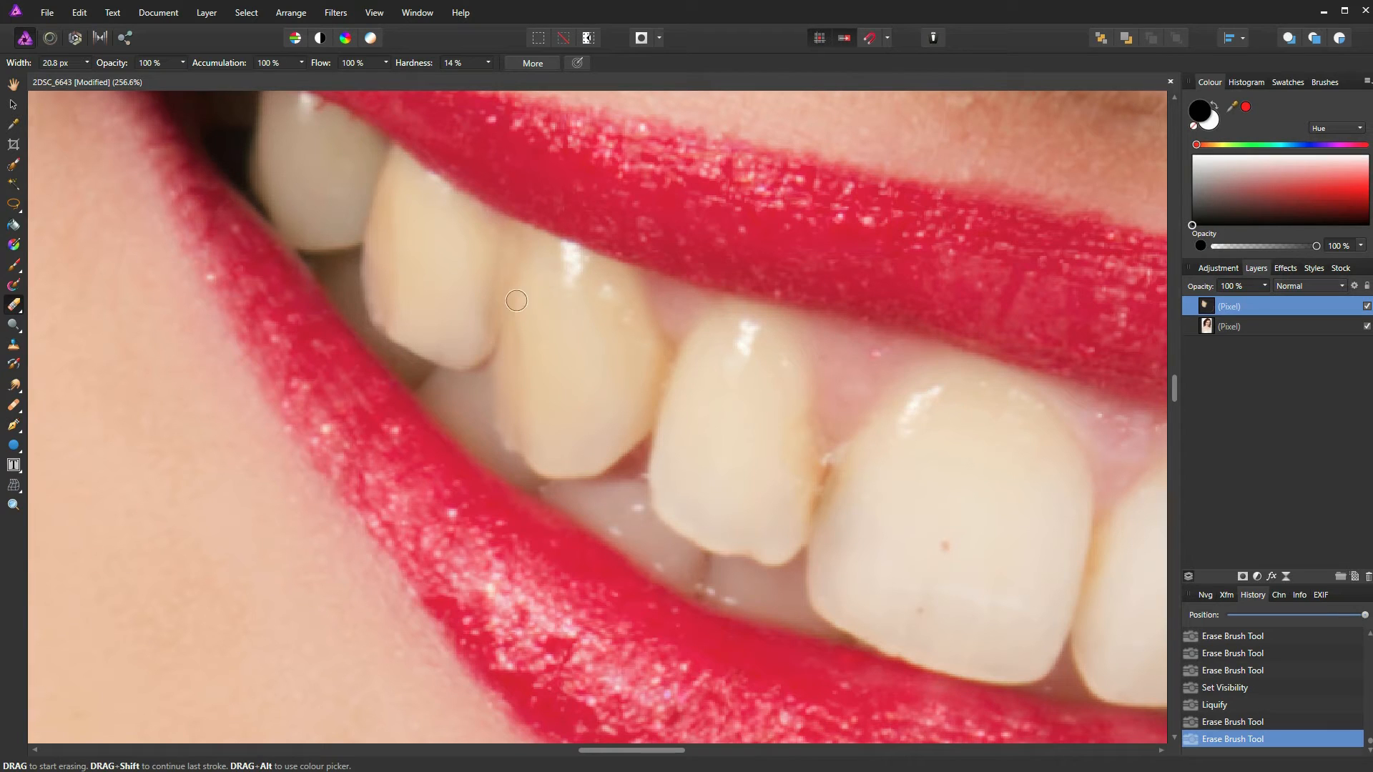
pyautogui.moveTo(518, 238); pyautogui.dragTo(513, 274)
pyautogui.moveTo(506, 331); pyautogui.dragTo(502, 381)
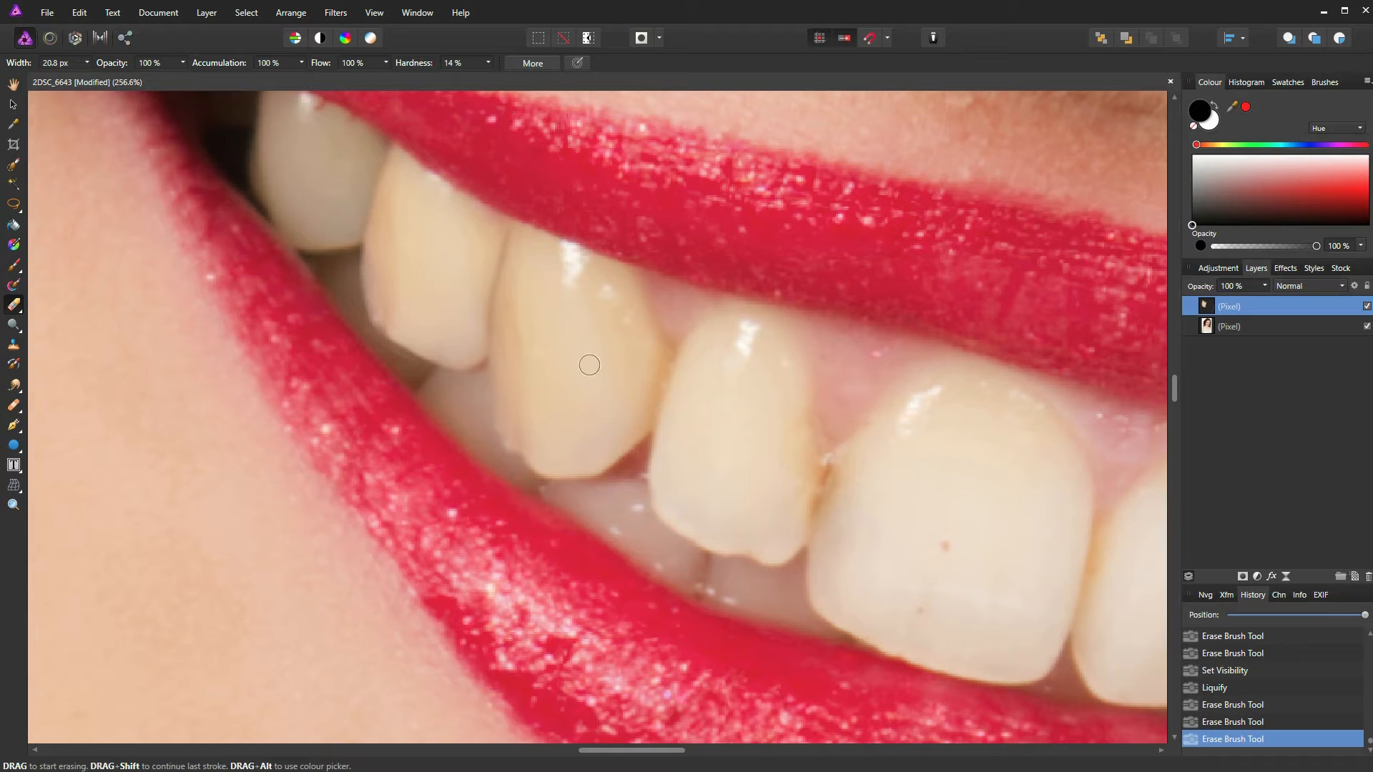
# Step: Check the copied tooth layer against the original and erase its remaining traces over the rearmost tooth
pyautogui.click(1367, 306)
pyautogui.click(1366, 307)
pyautogui.click(1366, 307)
pyautogui.click(1366, 307)
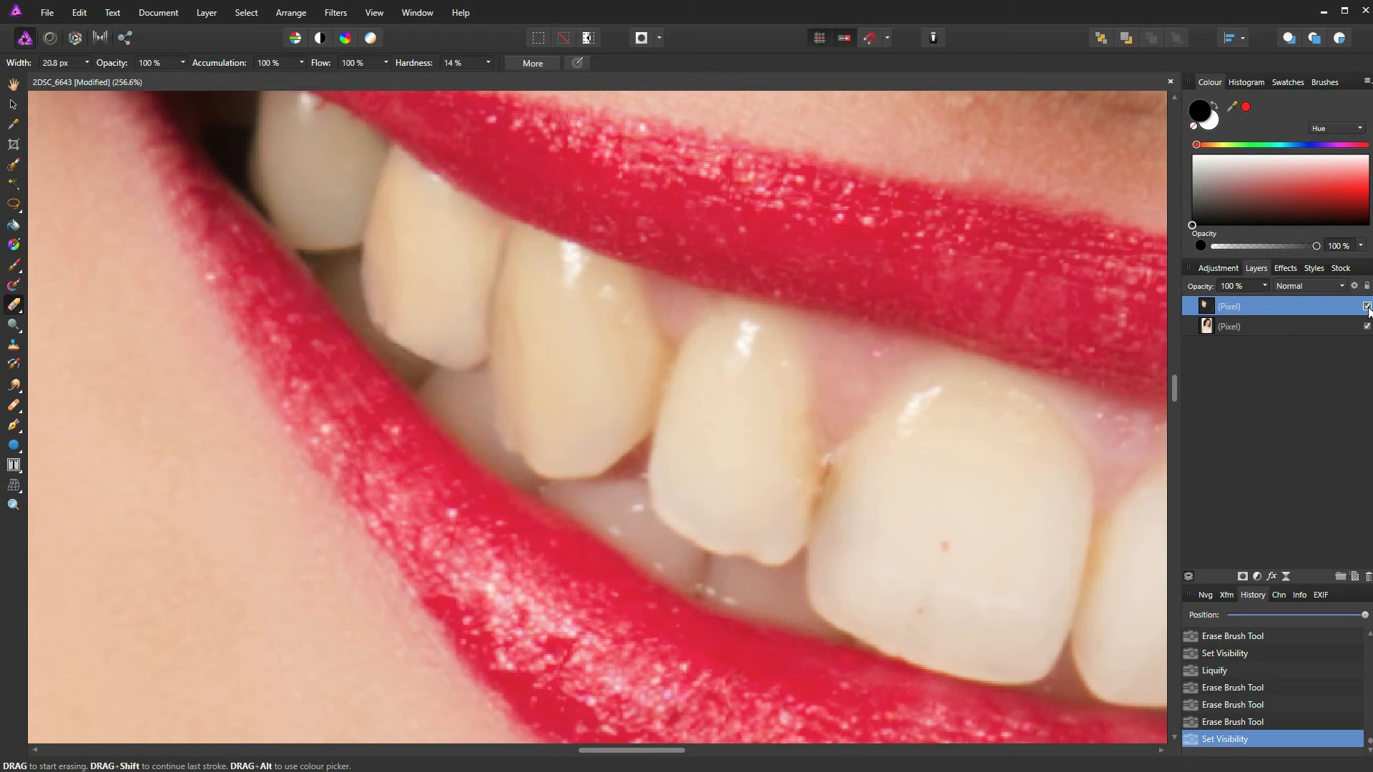
pyautogui.moveTo(299, 227); pyautogui.dragTo(304, 222)
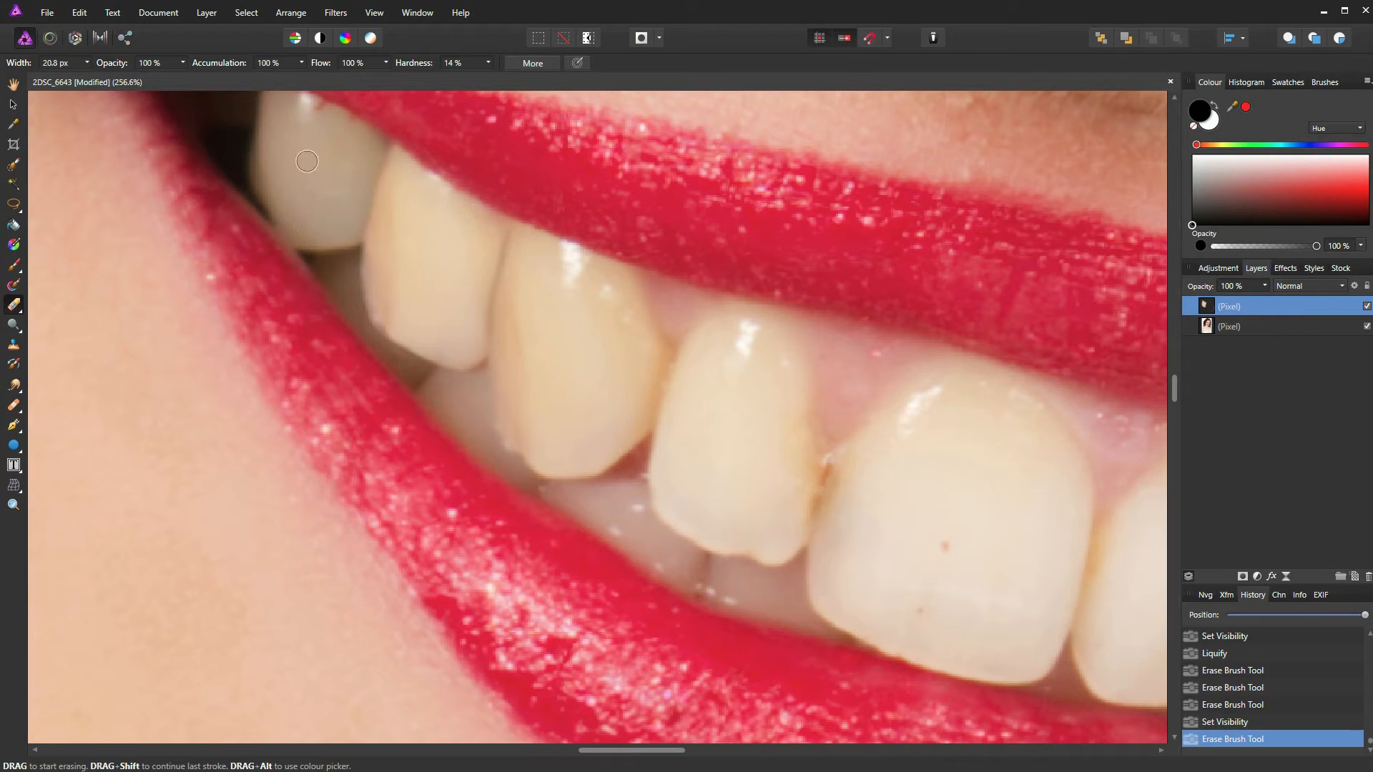
# Step: Compare the smile with and without the copied tooth layer
pyautogui.click(1367, 307)
pyautogui.click(1367, 307)
pyautogui.click(1367, 307)
pyautogui.click(1367, 307)
pyautogui.click(1367, 306)
pyautogui.click(1367, 306)
# Step: Merge the copied tooth layer down into the portrait layer
pyautogui.moveTo(410, 131); pyautogui.dragTo(466, 178)
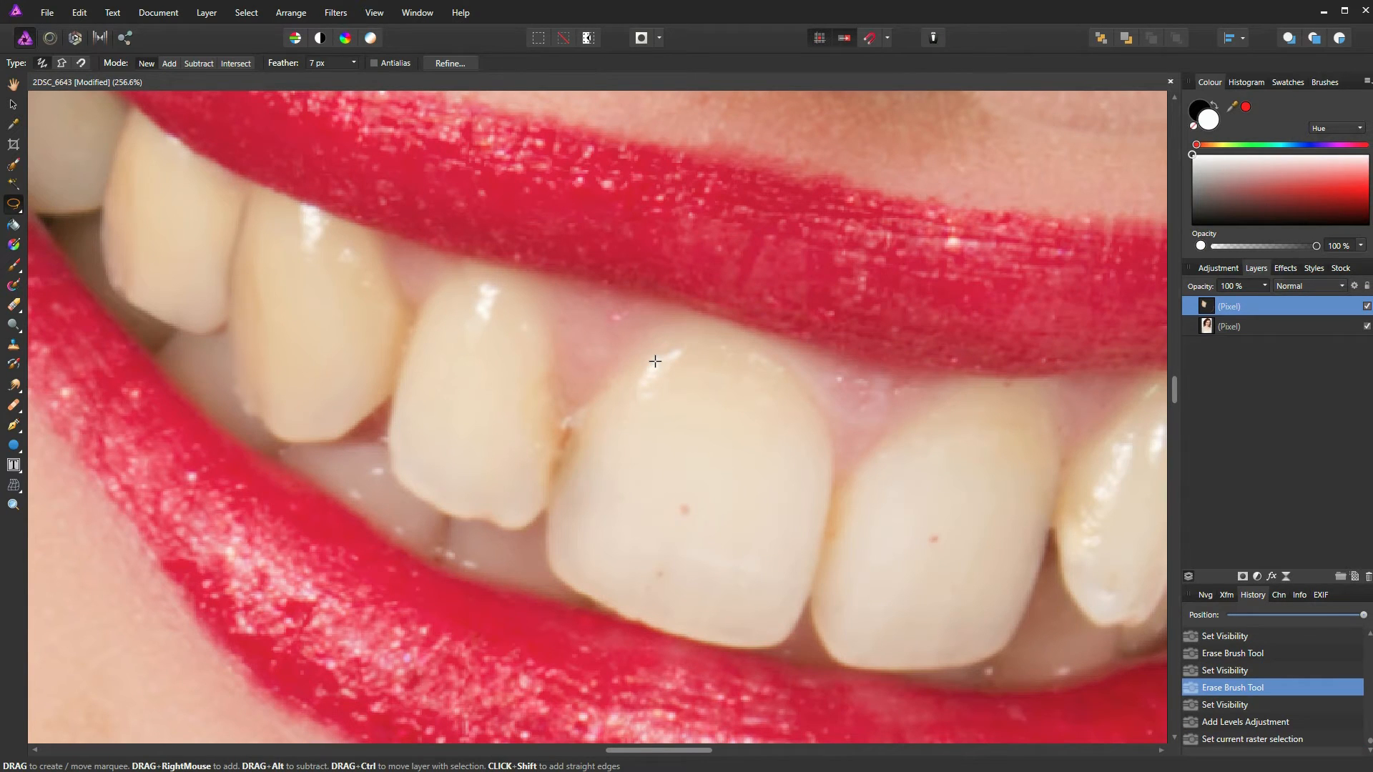
pyautogui.scroll(-5, 654, 361)
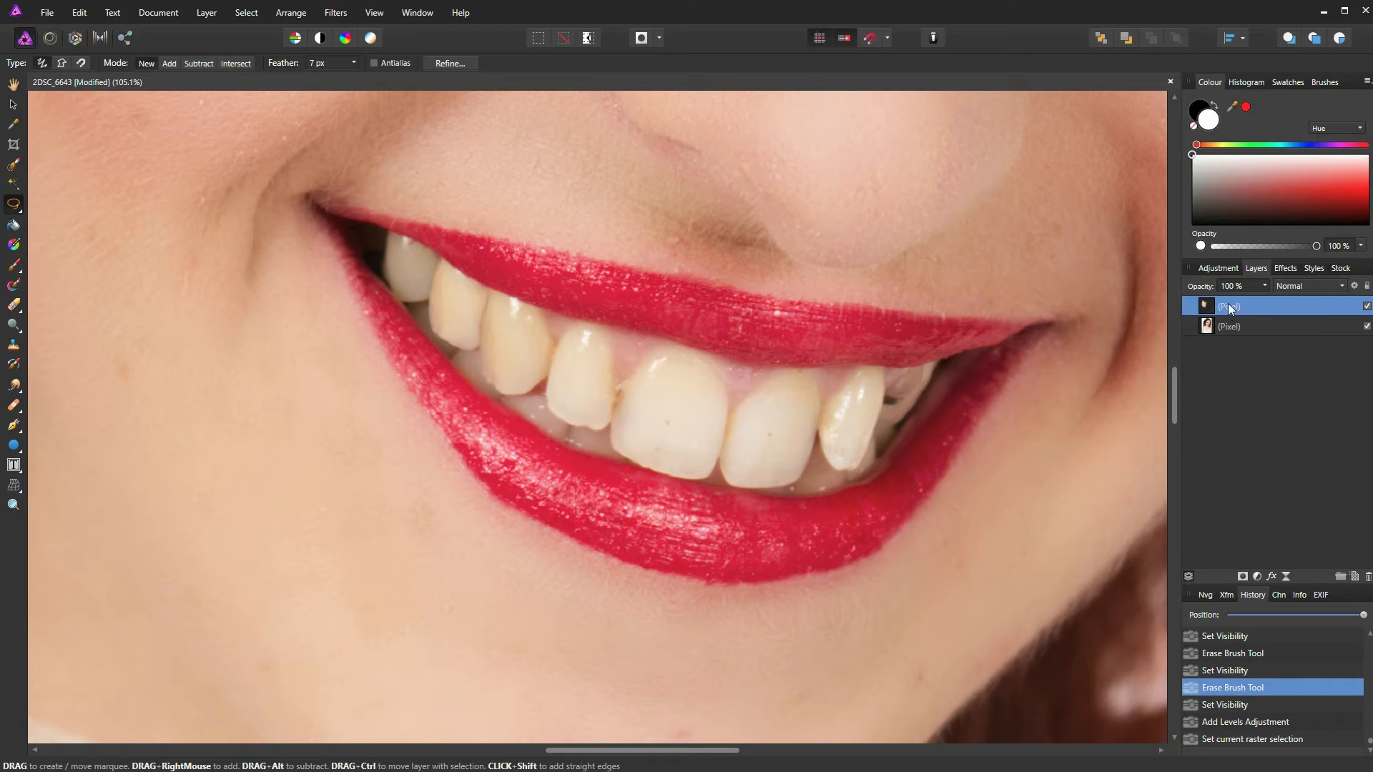
pyautogui.rightClick(1267, 308)
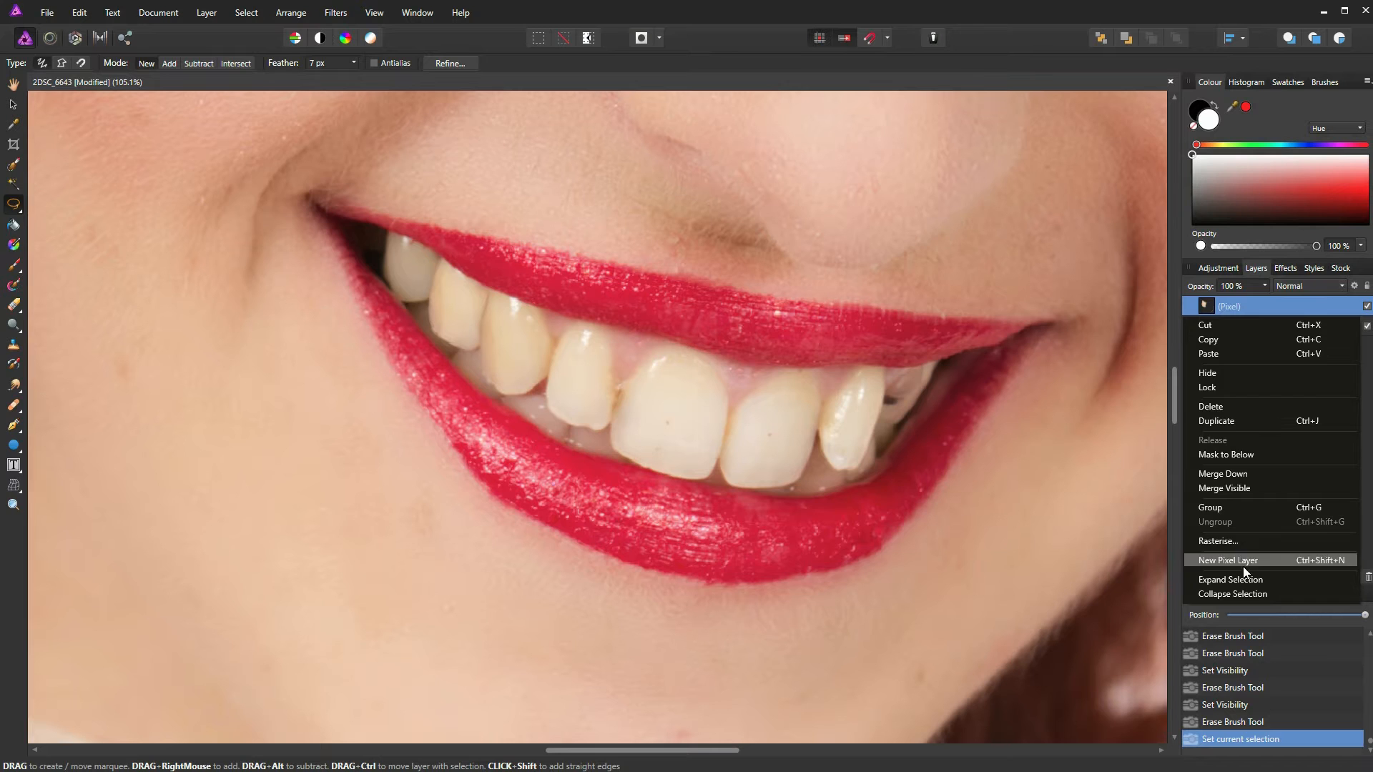
pyautogui.click(1235, 473)
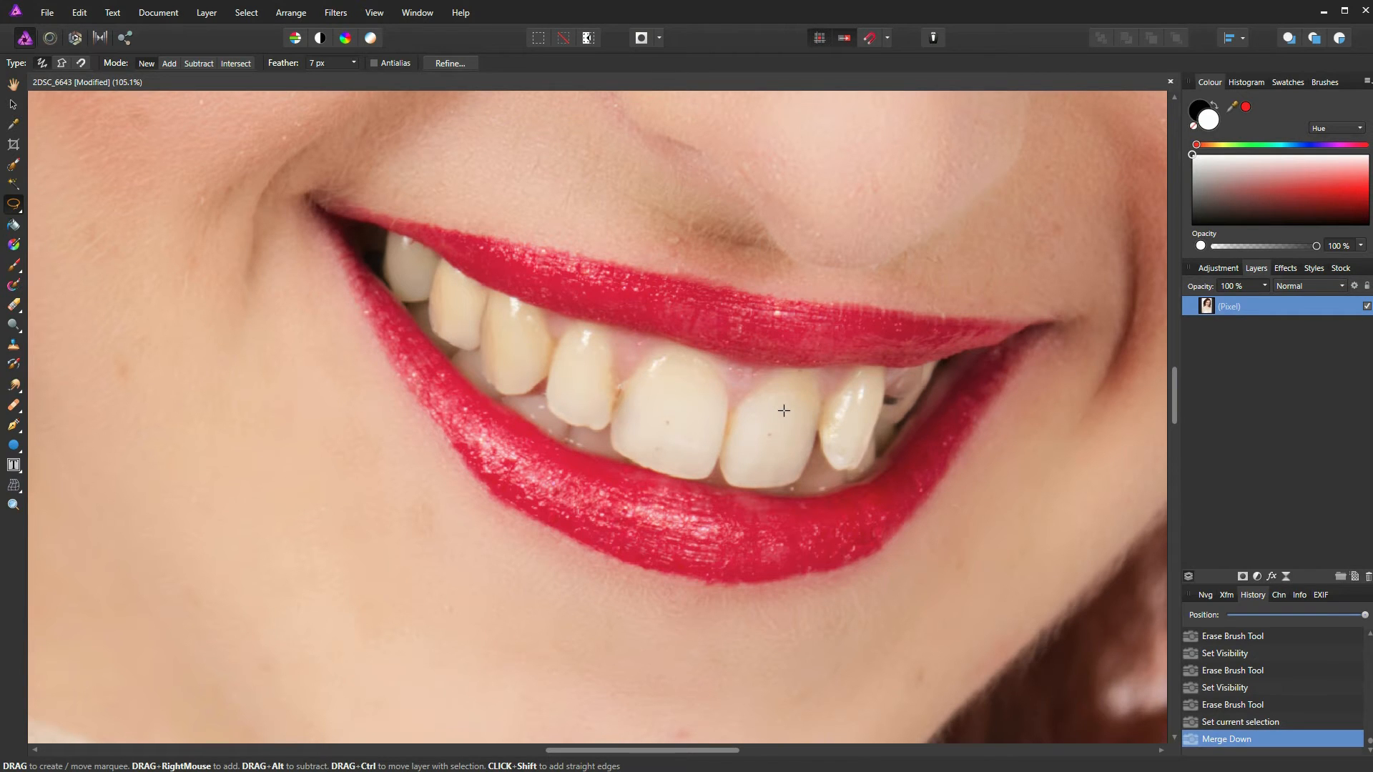
# Step: Lasso the pointed tooth beside the damaged rear tooth with a 7 px feather, paste a copy as a new layer, and clear the selection
pyautogui.moveTo(828, 353)
pyautogui.mouseDown()
pyautogui.moveTo(796, 381)
pyautogui.moveTo(790, 442)
pyautogui.mouseUp()
pyautogui.moveTo(817, 482)
pyautogui.mouseDown()
pyautogui.moveTo(851, 487)
pyautogui.moveTo(882, 432)
pyautogui.mouseUp()
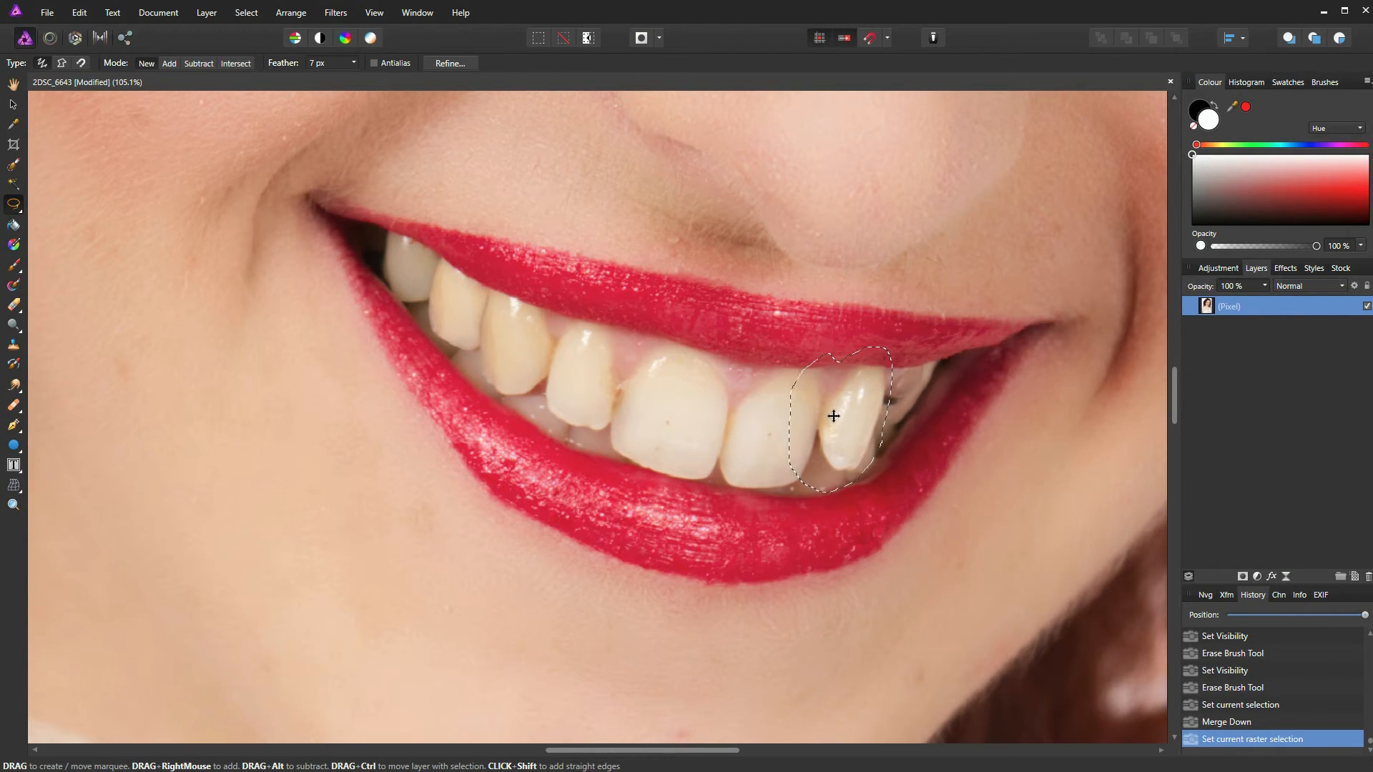
pyautogui.hotkey('ctrl', 'c')
pyautogui.hotkey('ctrl', 'v')
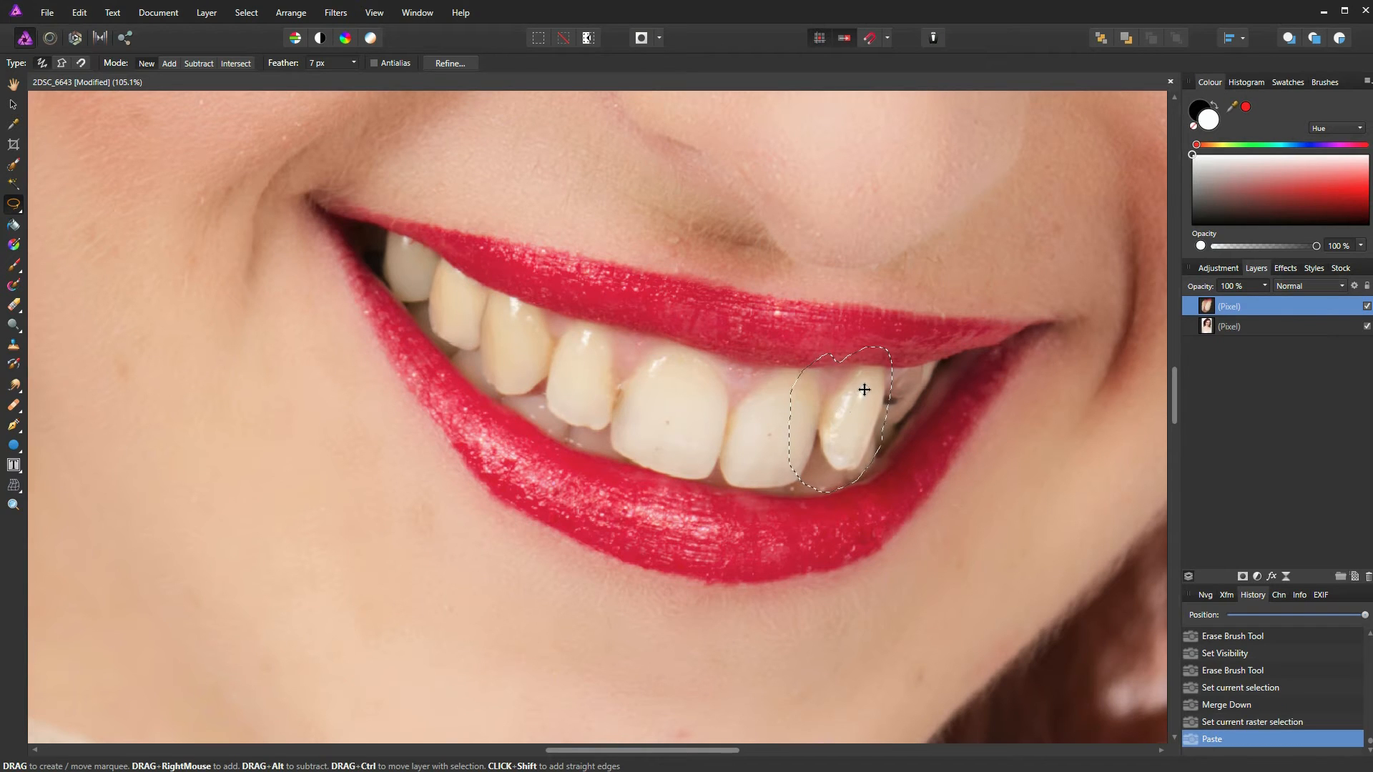
pyautogui.moveTo(854, 400)
pyautogui.mouseDown()
pyautogui.moveTo(893, 398)
pyautogui.moveTo(863, 408)
pyautogui.mouseUp()
pyautogui.hotkey('ctrl', 'd')
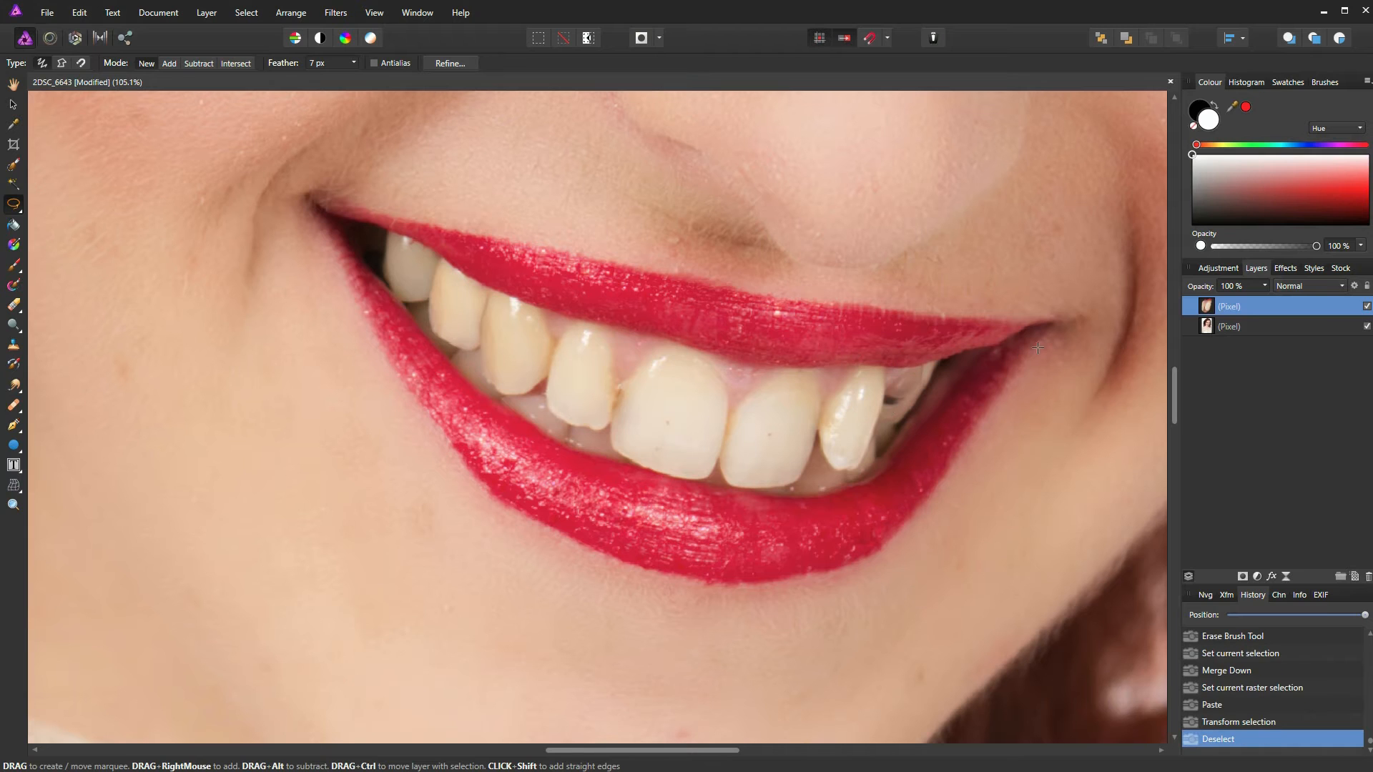
# Step: Move the pasted tooth over the damaged rear tooth, lowering its layer opacity to 46% to align it with the teeth beneath
pyautogui.click(12, 107)
pyautogui.moveTo(859, 414); pyautogui.dragTo(899, 412)
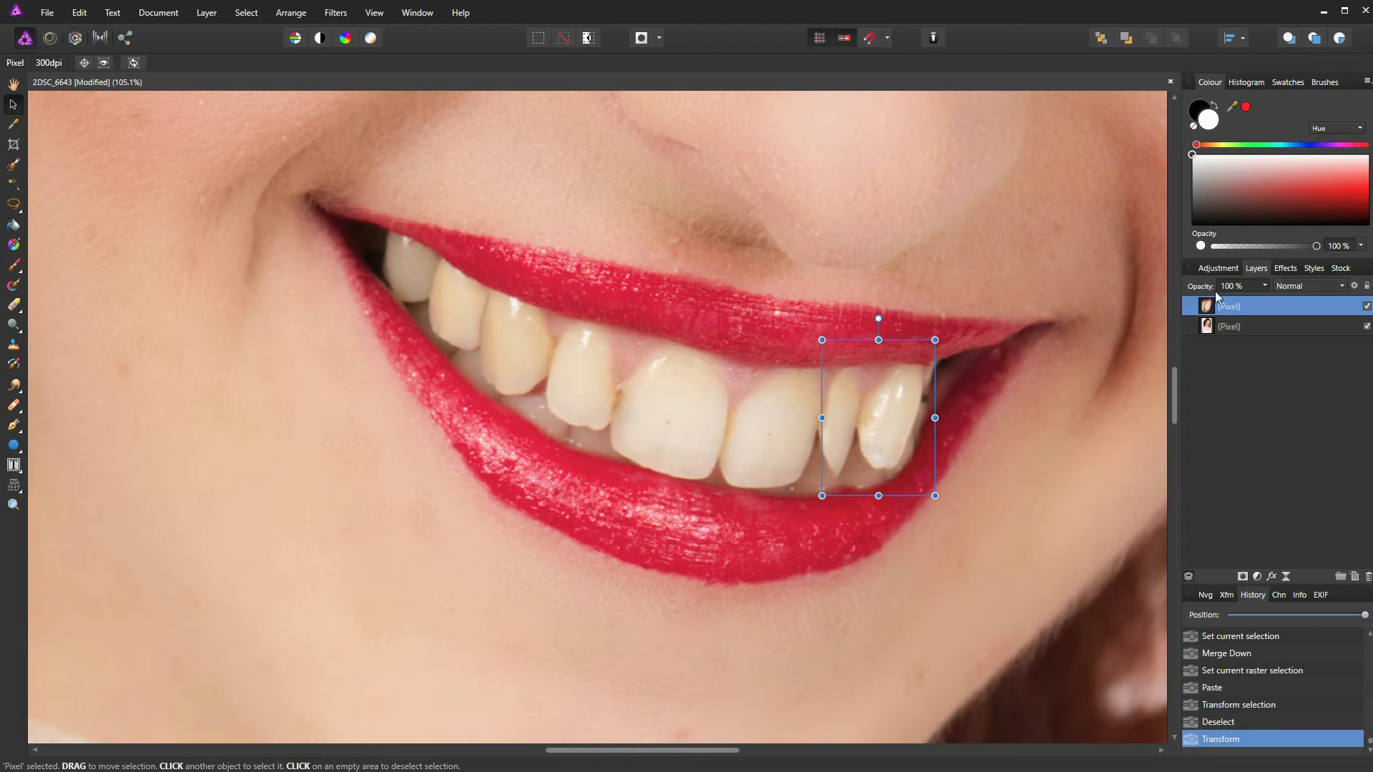
pyautogui.click(1264, 287)
pyautogui.moveTo(1266, 303); pyautogui.dragTo(1212, 307)
pyautogui.moveTo(891, 448); pyautogui.dragTo(868, 505)
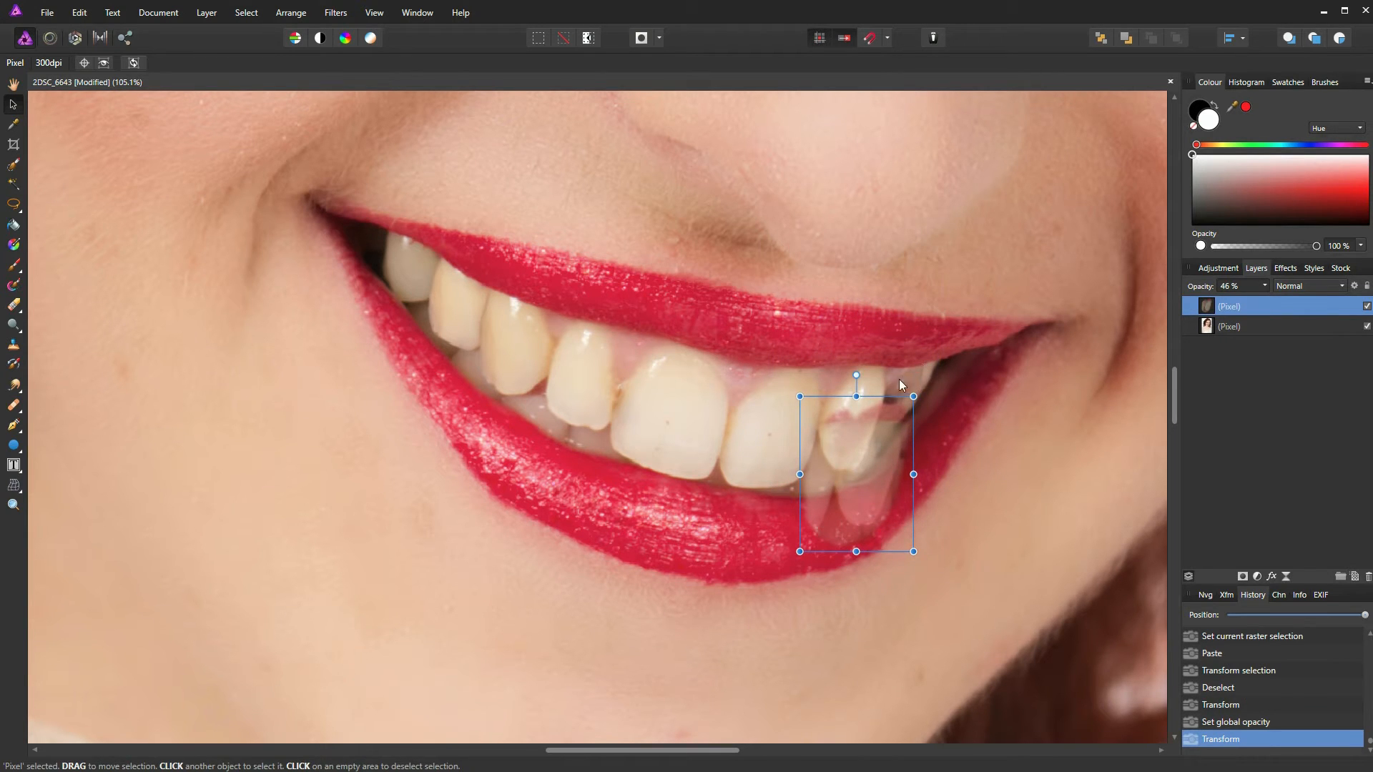
pyautogui.moveTo(888, 446); pyautogui.dragTo(903, 402)
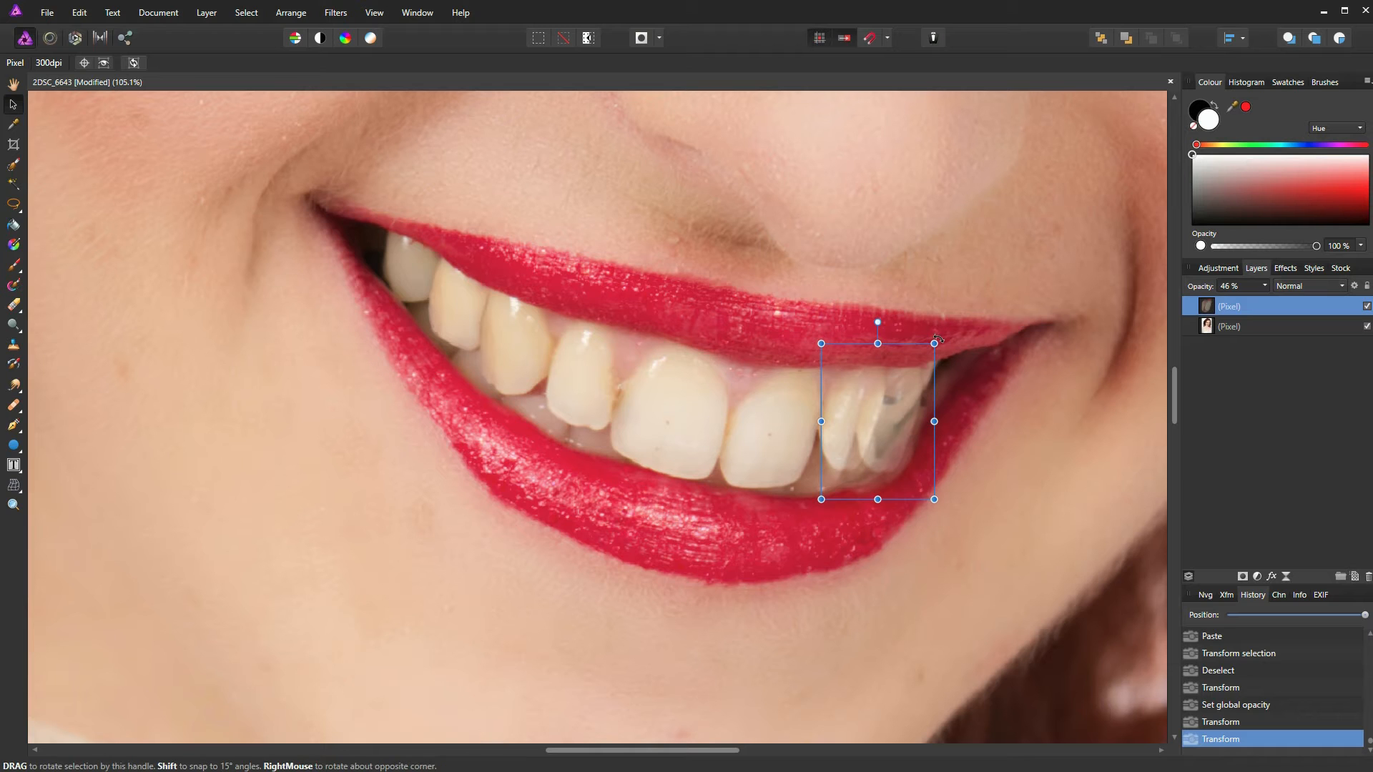
# Step: Rotate the tooth copy slightly clockwise, nudge it upward, and shrink its width and height to fit the damaged rear tooth
pyautogui.moveTo(941, 344); pyautogui.dragTo(939, 347)
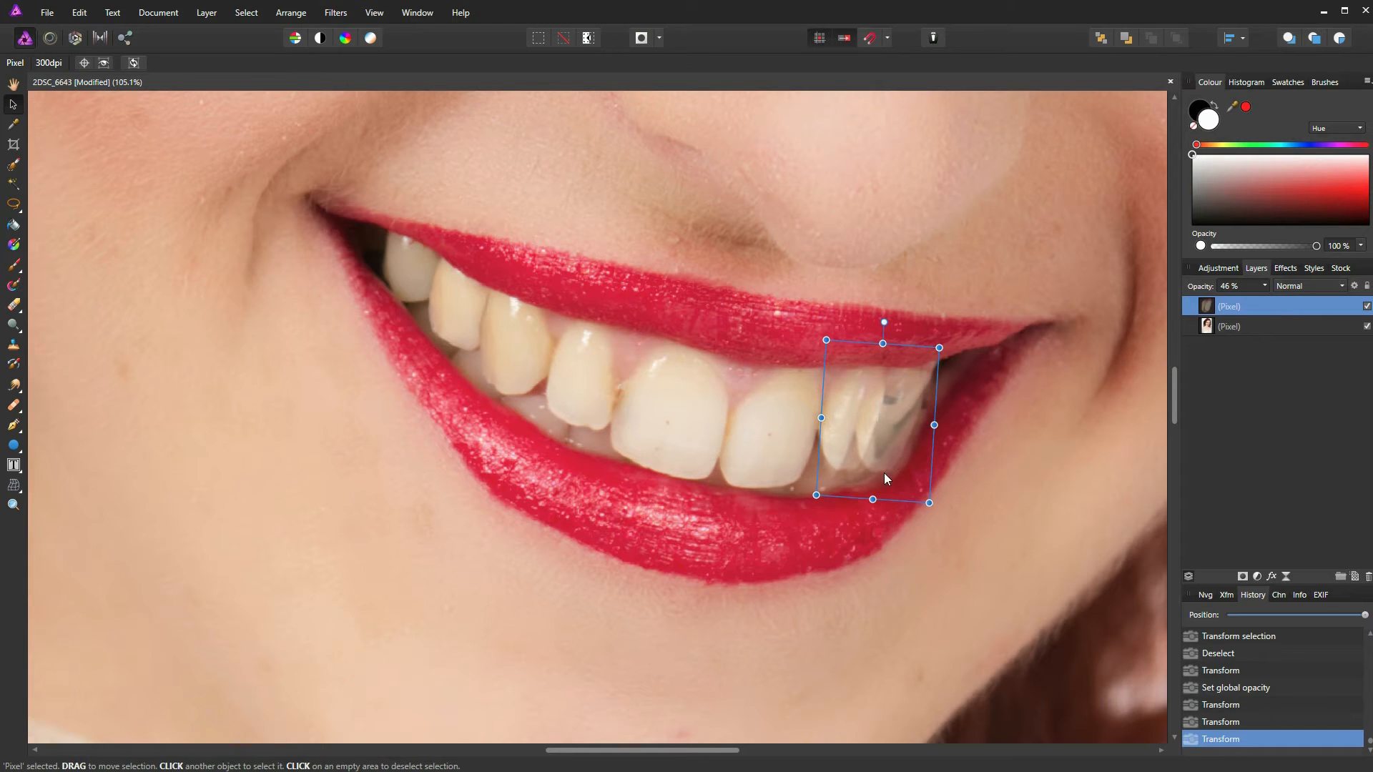
pyautogui.moveTo(899, 448); pyautogui.dragTo(898, 442)
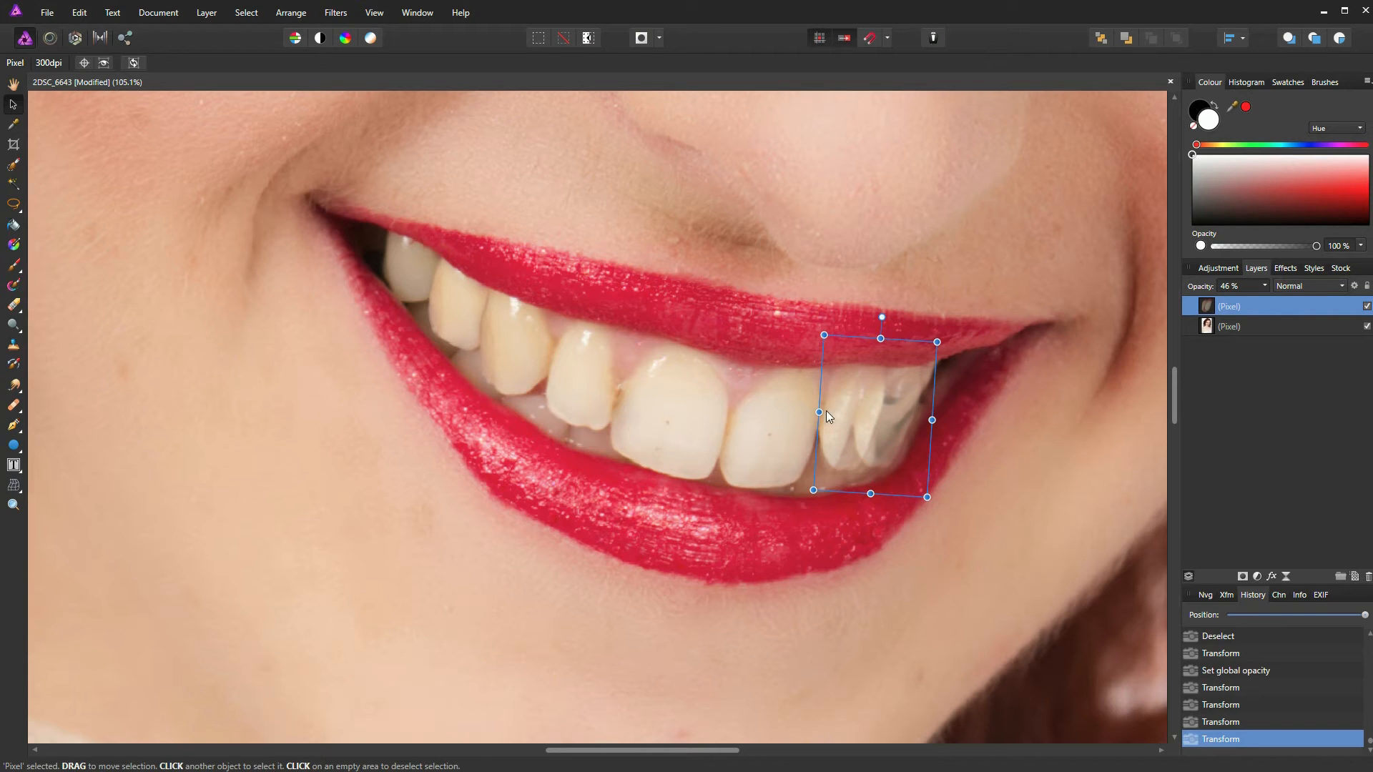
pyautogui.moveTo(819, 411); pyautogui.dragTo(835, 411)
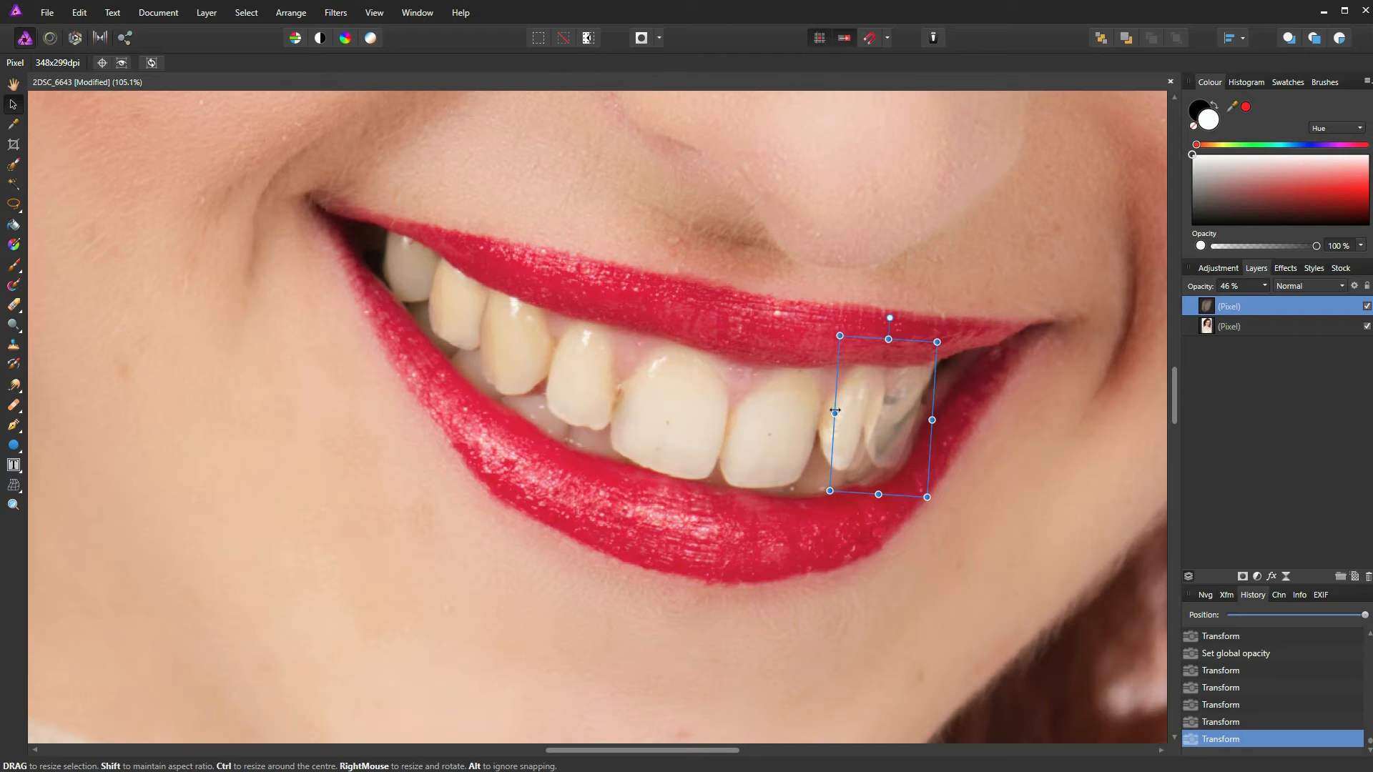
pyautogui.moveTo(878, 494); pyautogui.dragTo(916, 466)
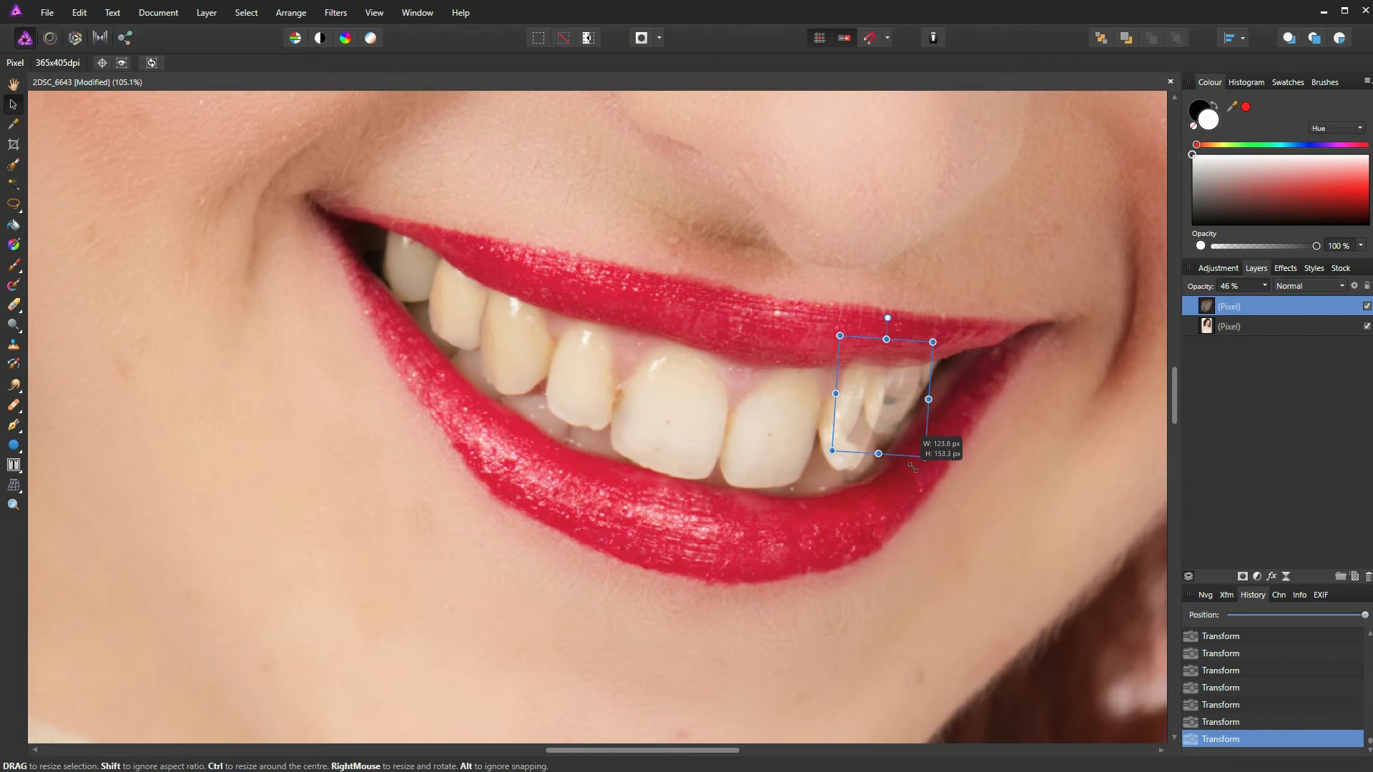
# Step: Stretch the tooth copy slightly downward with its layer at 71% opacity, and restore the layer to 100% opacity
pyautogui.click(1264, 285)
pyautogui.moveTo(1267, 299); pyautogui.dragTo(1289, 298)
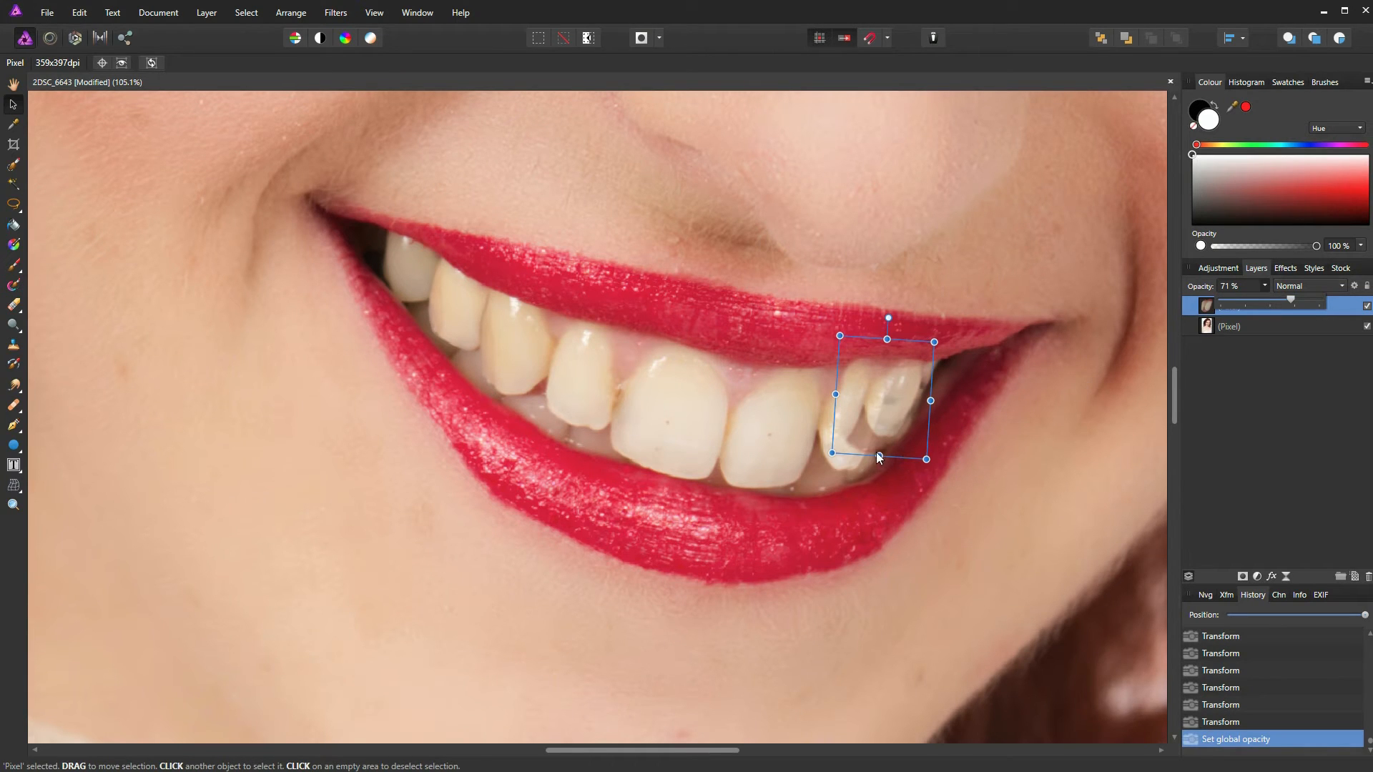
pyautogui.moveTo(879, 456); pyautogui.dragTo(871, 461)
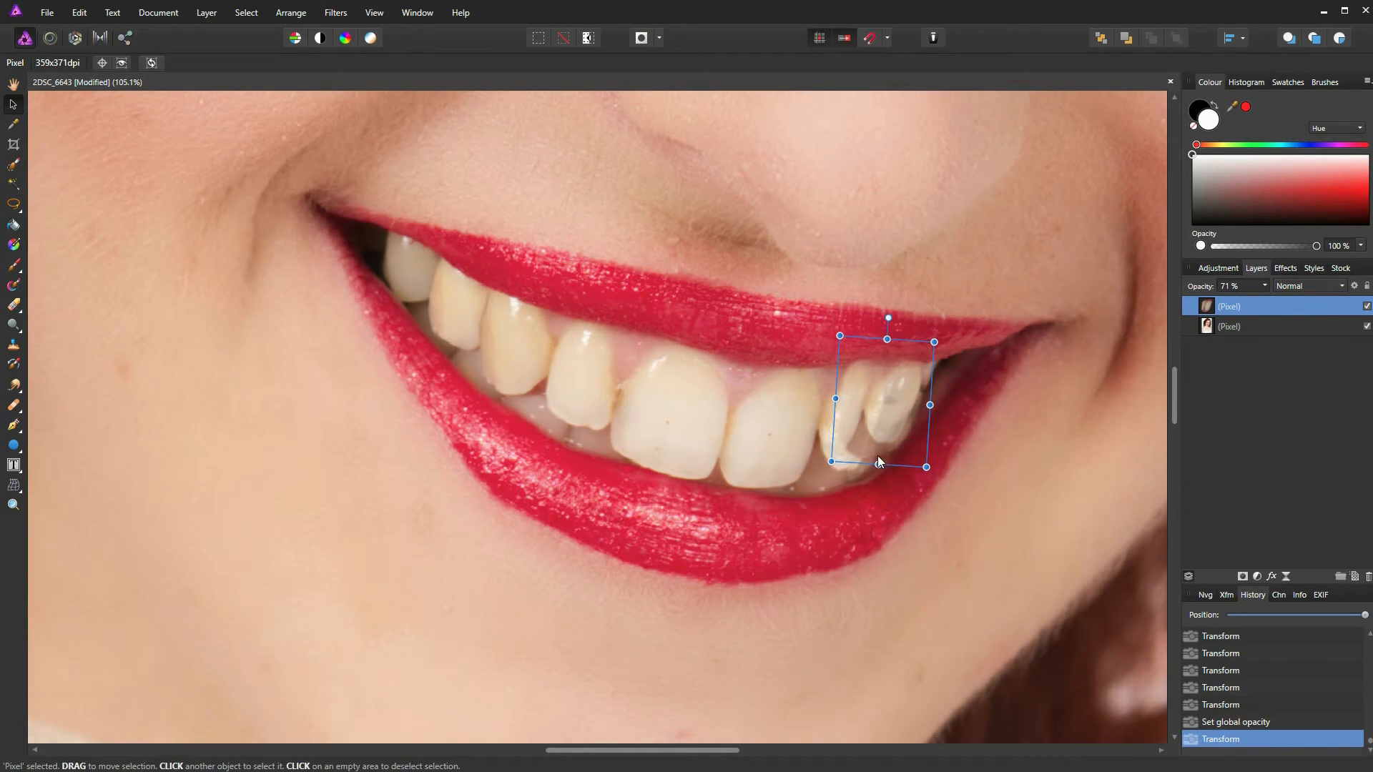
pyautogui.click(1264, 286)
pyautogui.moveTo(1268, 298); pyautogui.dragTo(1308, 299)
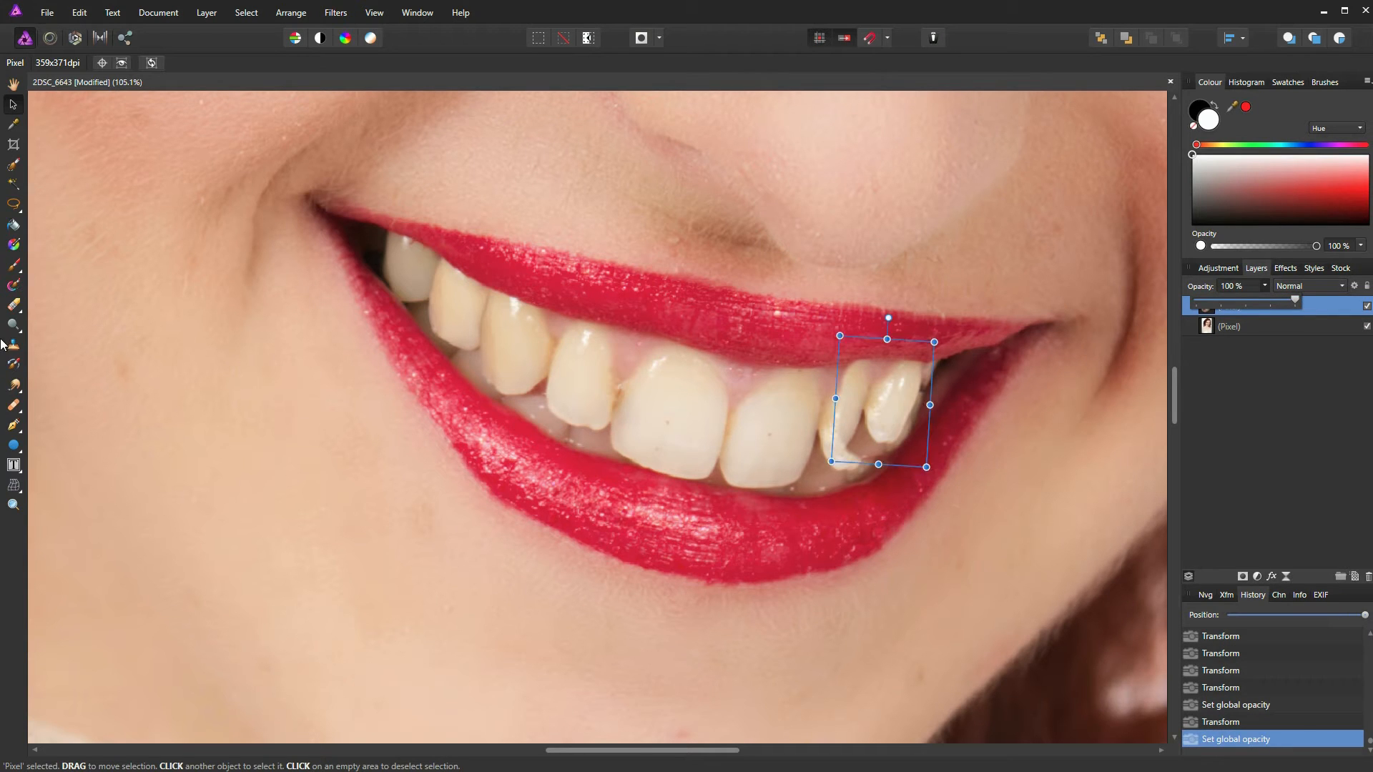
# Step: At 75% layer opacity, erase the part of the copy covering the original pointed tooth, using a 55.3 px brush at 14% hardness
pyautogui.click(14, 305)
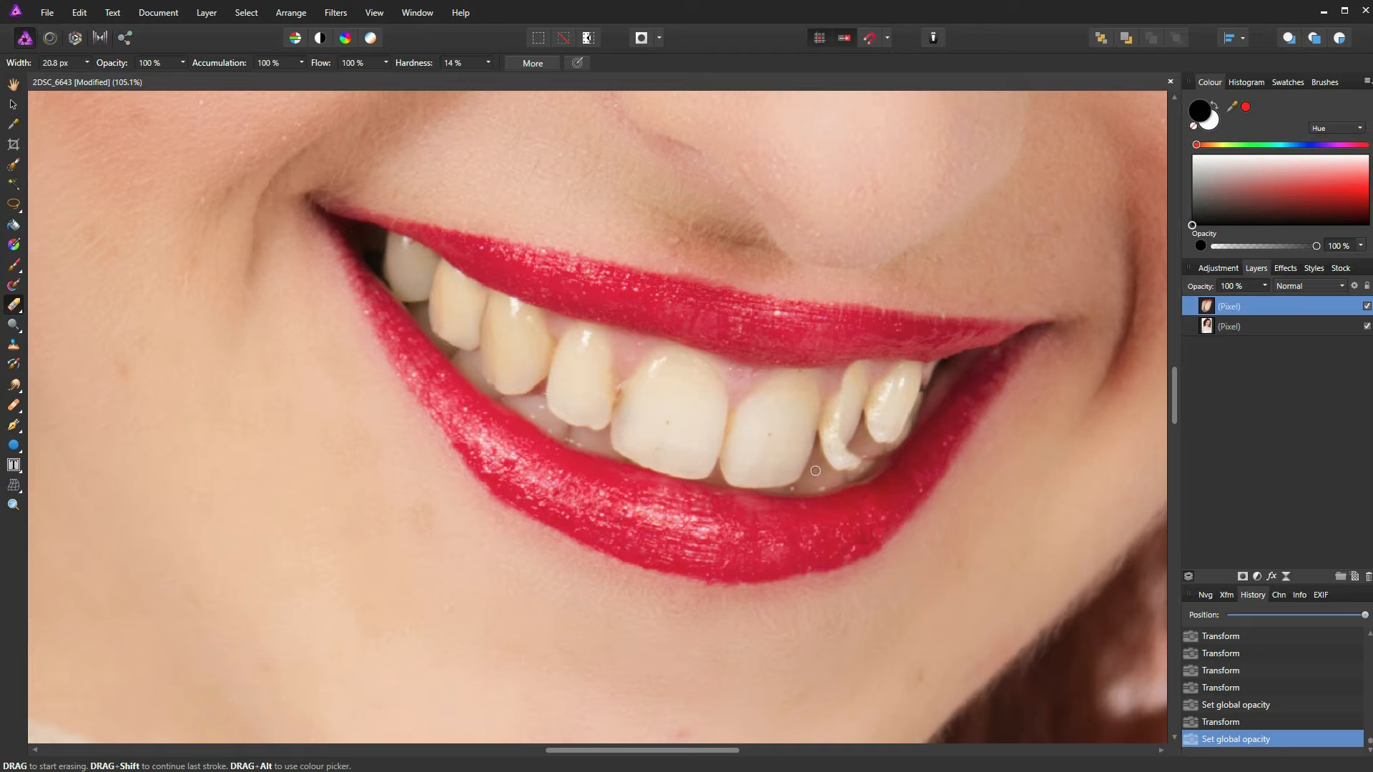
pyautogui.click(1264, 288)
pyautogui.moveTo(1262, 297); pyautogui.dragTo(1250, 302)
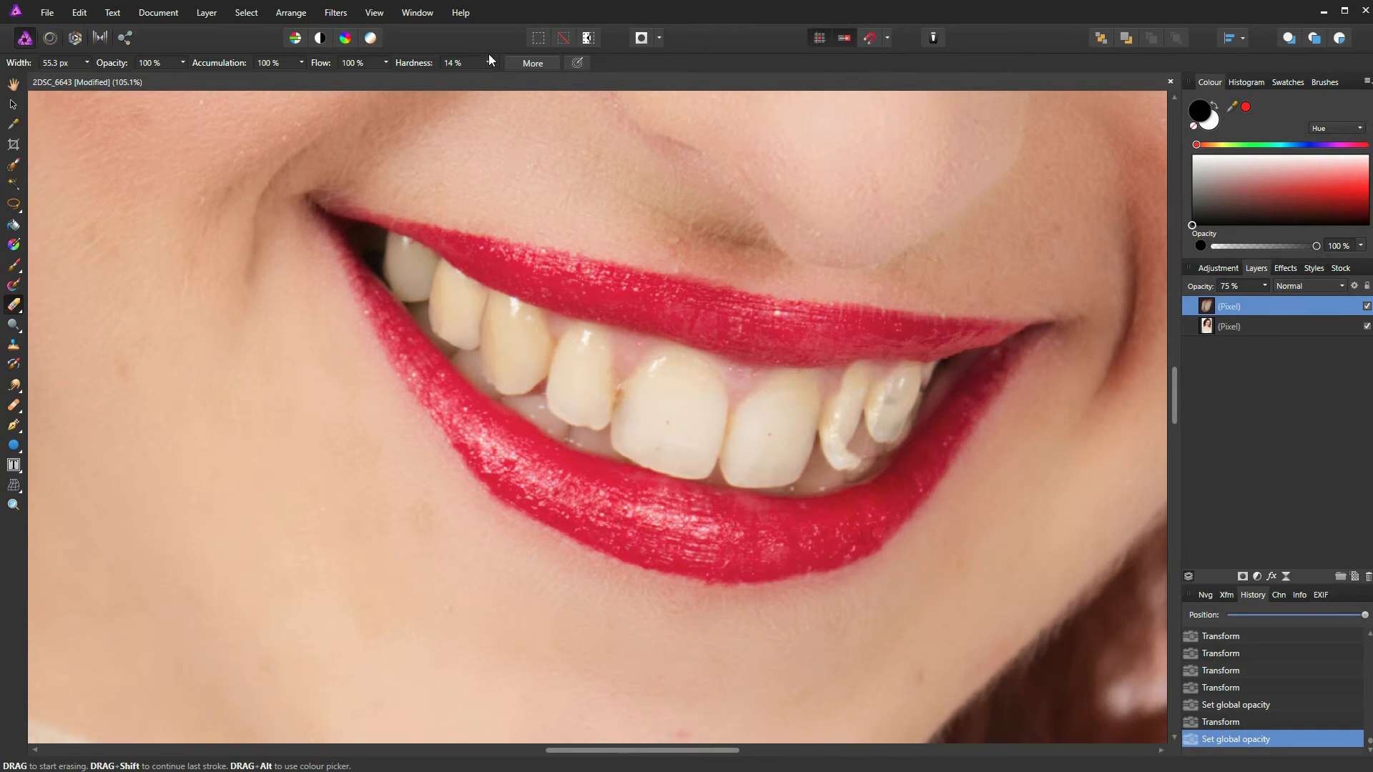
pyautogui.moveTo(860, 384)
pyautogui.mouseDown()
pyautogui.moveTo(858, 368)
pyautogui.moveTo(835, 461)
pyautogui.moveTo(849, 432)
pyautogui.moveTo(847, 451)
pyautogui.moveTo(889, 454)
pyautogui.moveTo(833, 465)
pyautogui.moveTo(863, 414)
pyautogui.mouseUp()
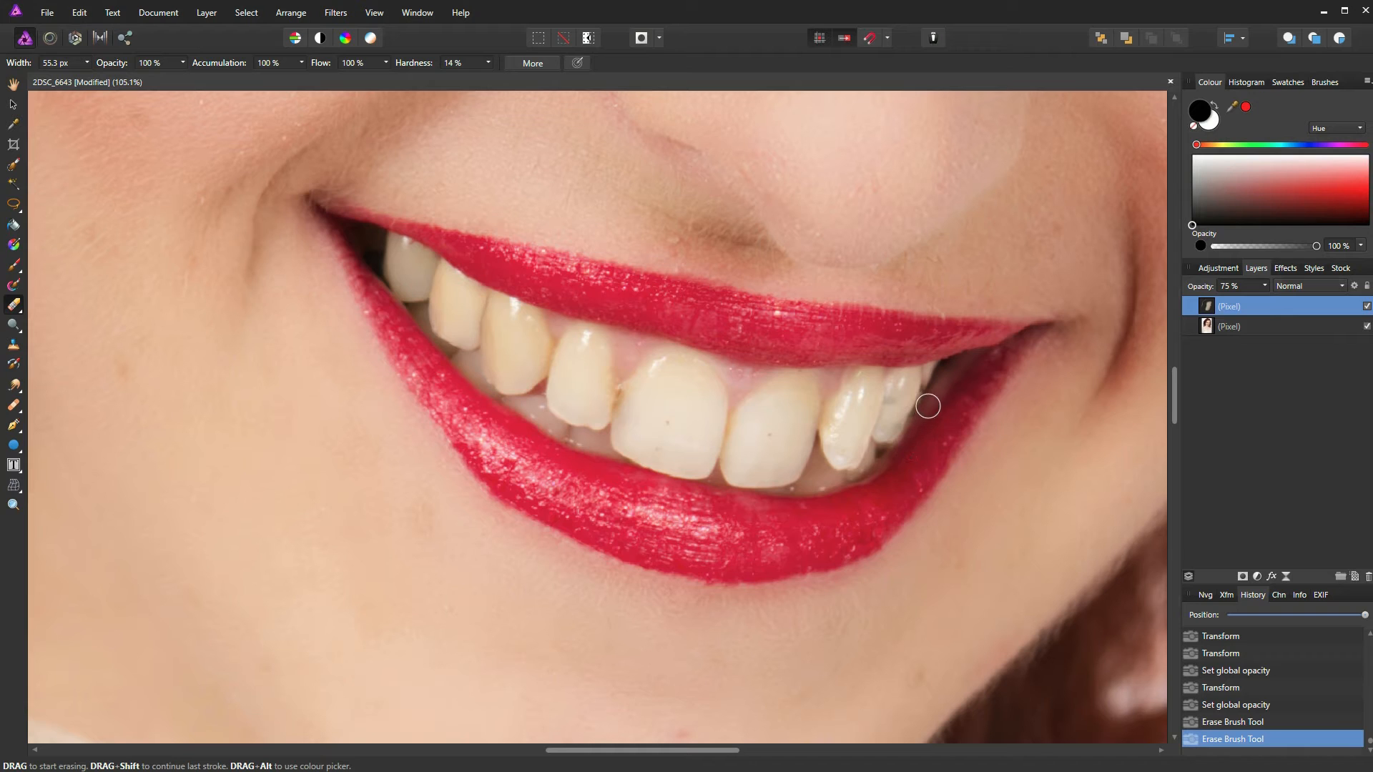
# Step: Erase the copy's surplus below the tooth and along its outer edge by the lip, and return the layer to 100% opacity
pyautogui.click(901, 449)
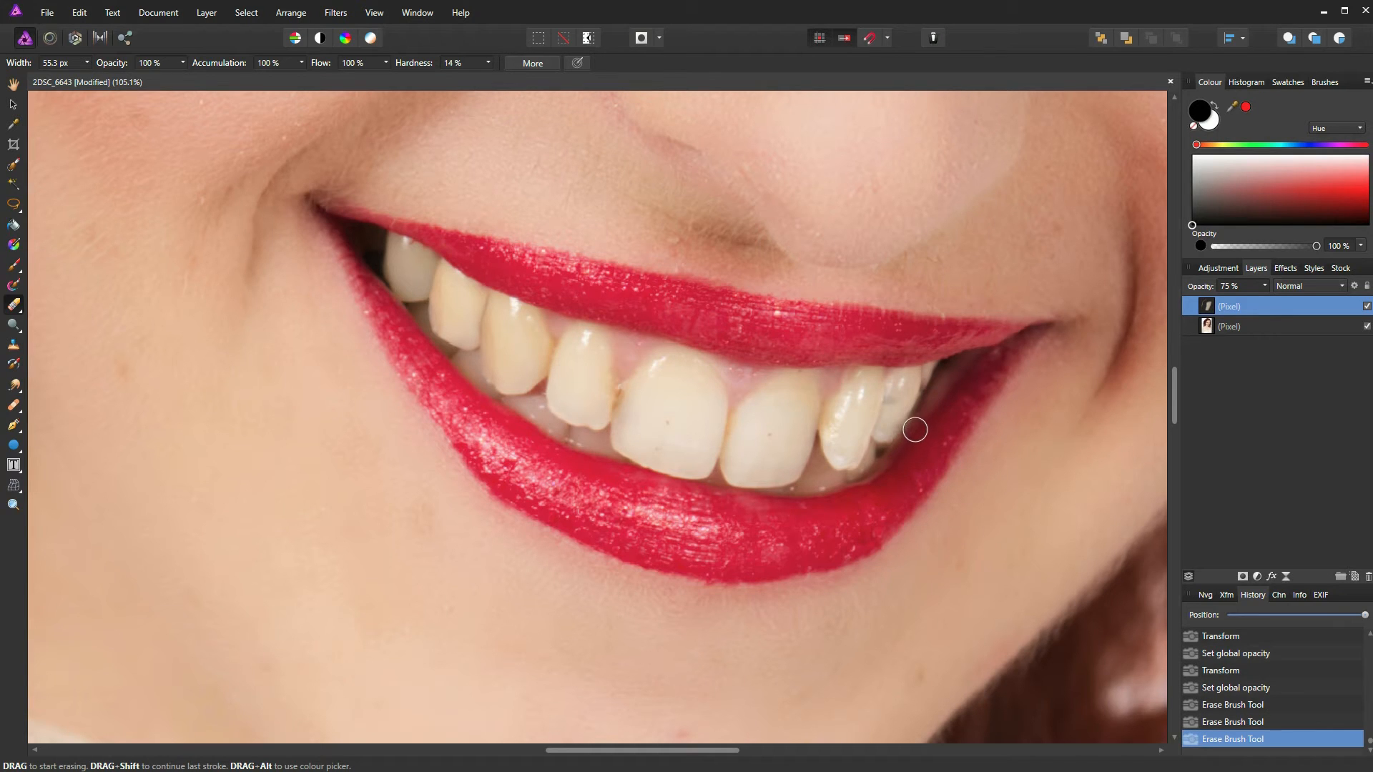
pyautogui.moveTo(931, 405); pyautogui.dragTo(917, 439)
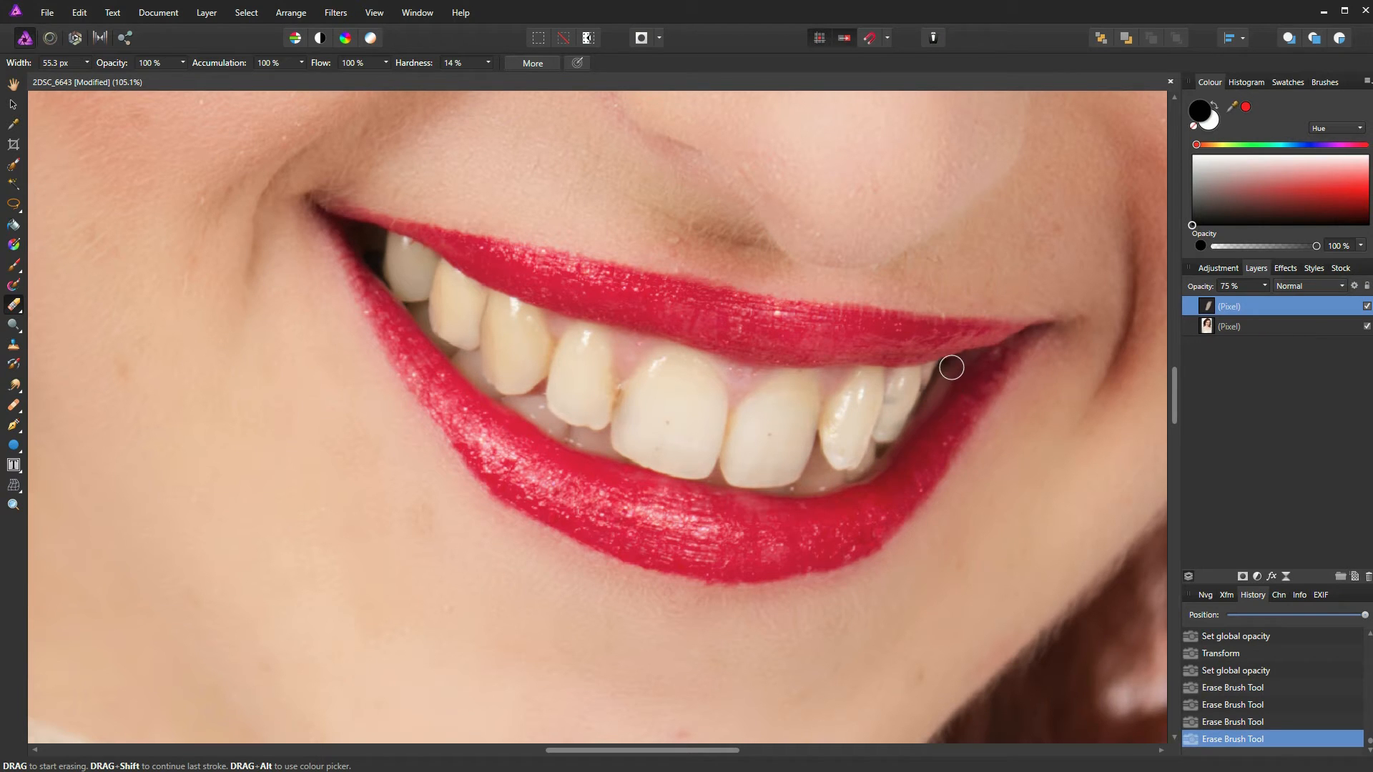
pyautogui.click(1264, 286)
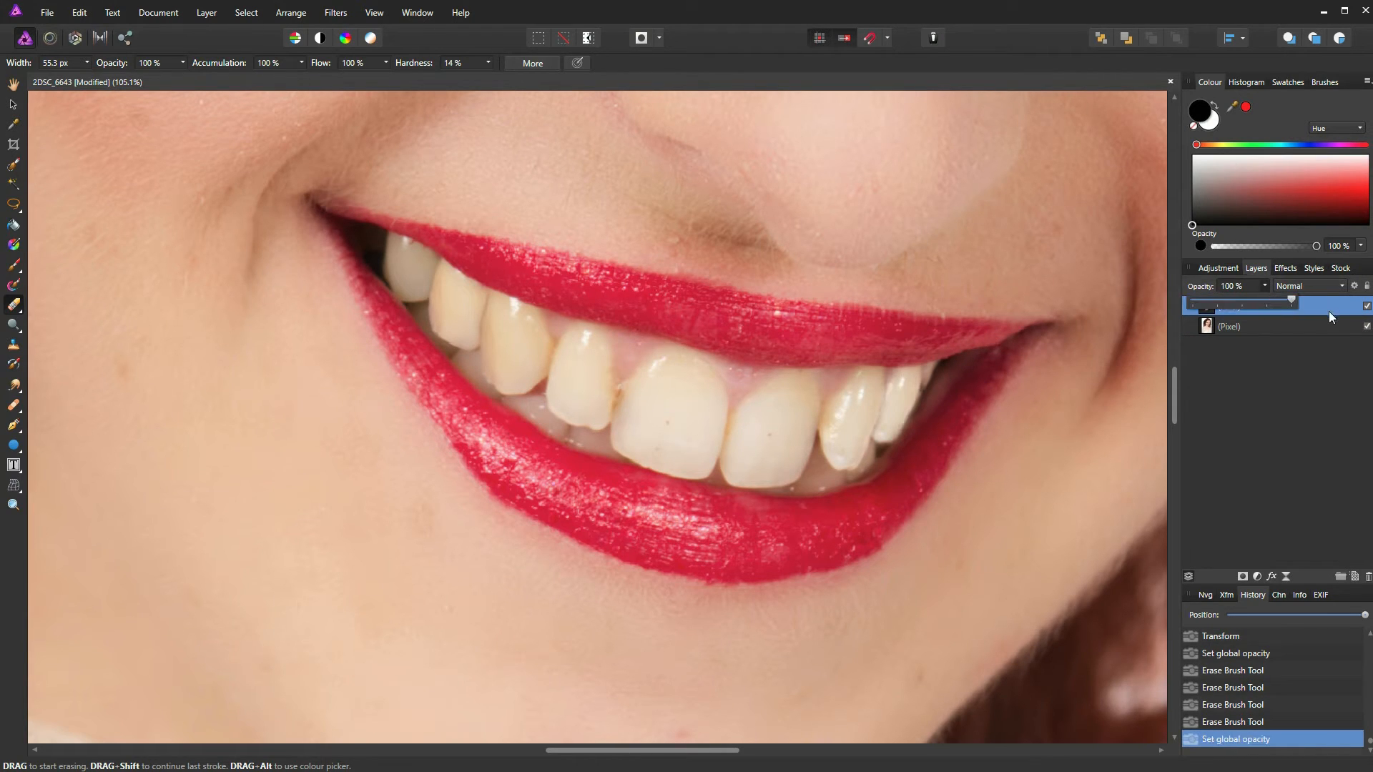
# Step: Compare the rear tooth with and without the copy, and erase the copy's overlap along the upper lip
pyautogui.click(1366, 307)
pyautogui.click(1366, 307)
pyautogui.click(1367, 307)
pyautogui.click(1367, 307)
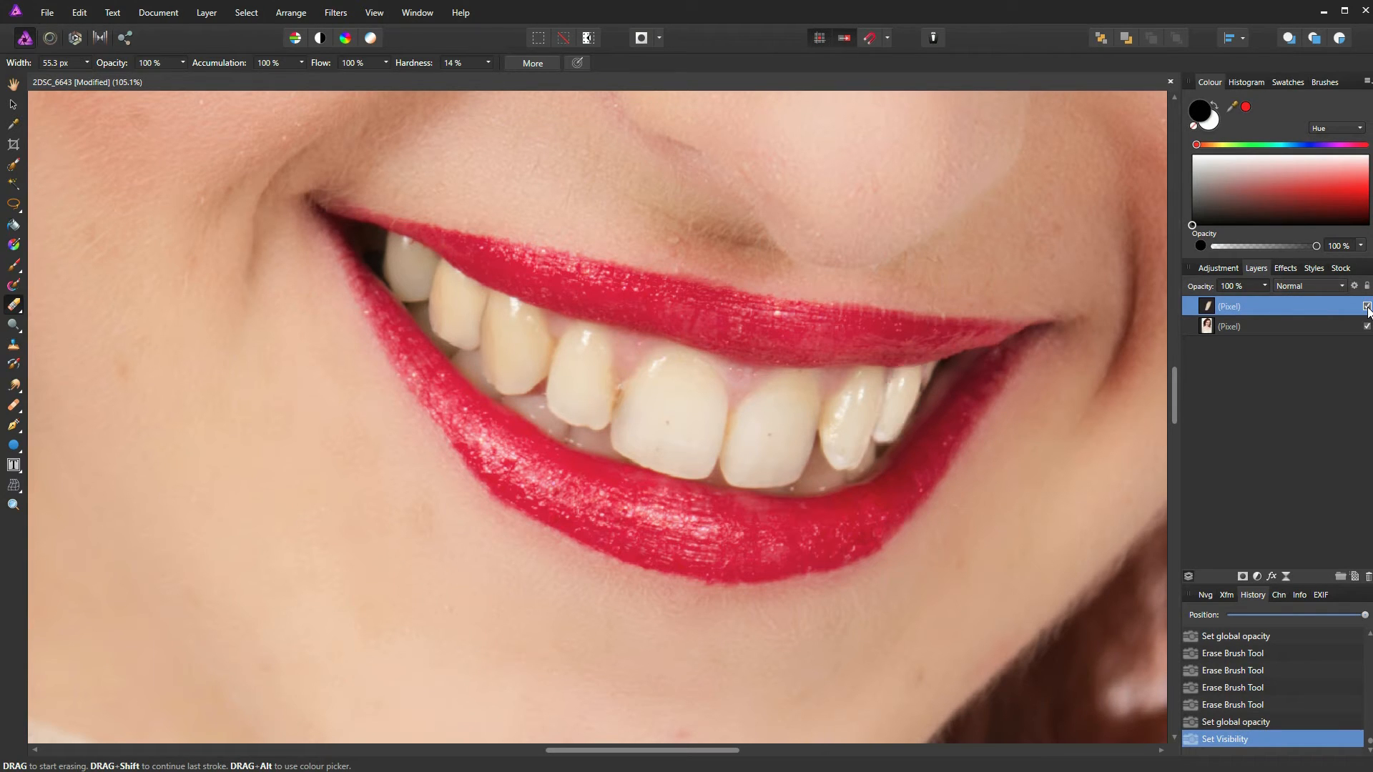
pyautogui.click(1366, 307)
pyautogui.click(1366, 307)
pyautogui.moveTo(888, 362); pyautogui.dragTo(898, 357)
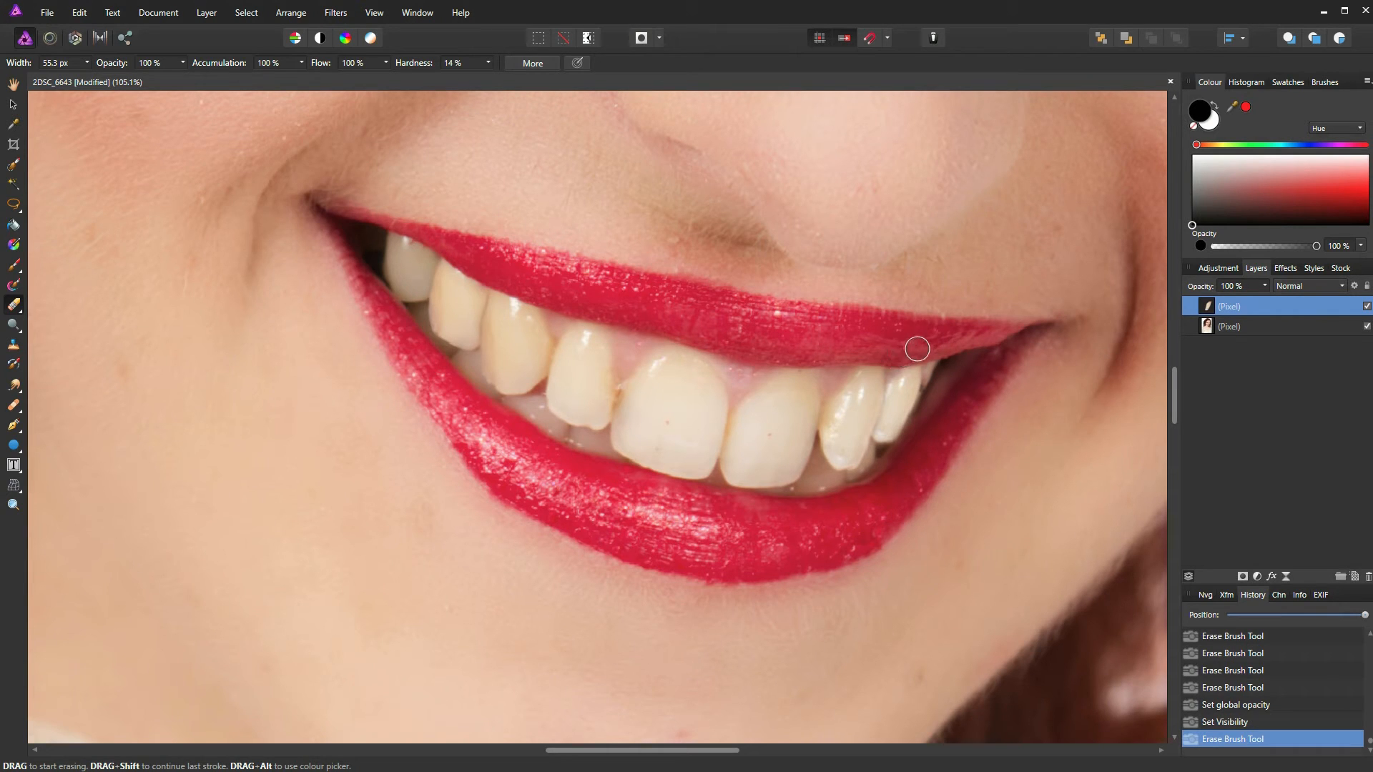
# Step: Recheck the new rear tooth against the original and erase more of its upper edge where it meets the lip
pyautogui.click(1367, 307)
pyautogui.click(1367, 307)
pyautogui.click(1366, 307)
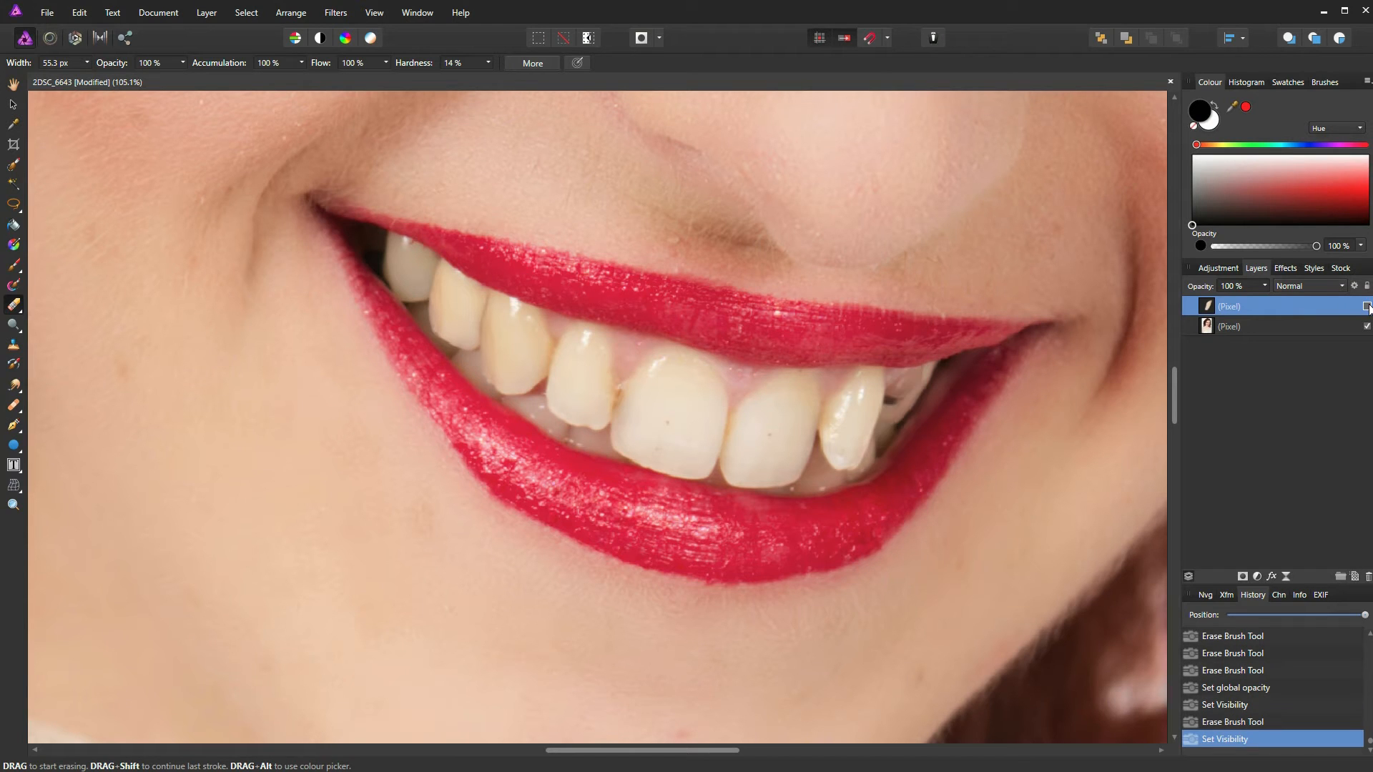
pyautogui.click(1367, 307)
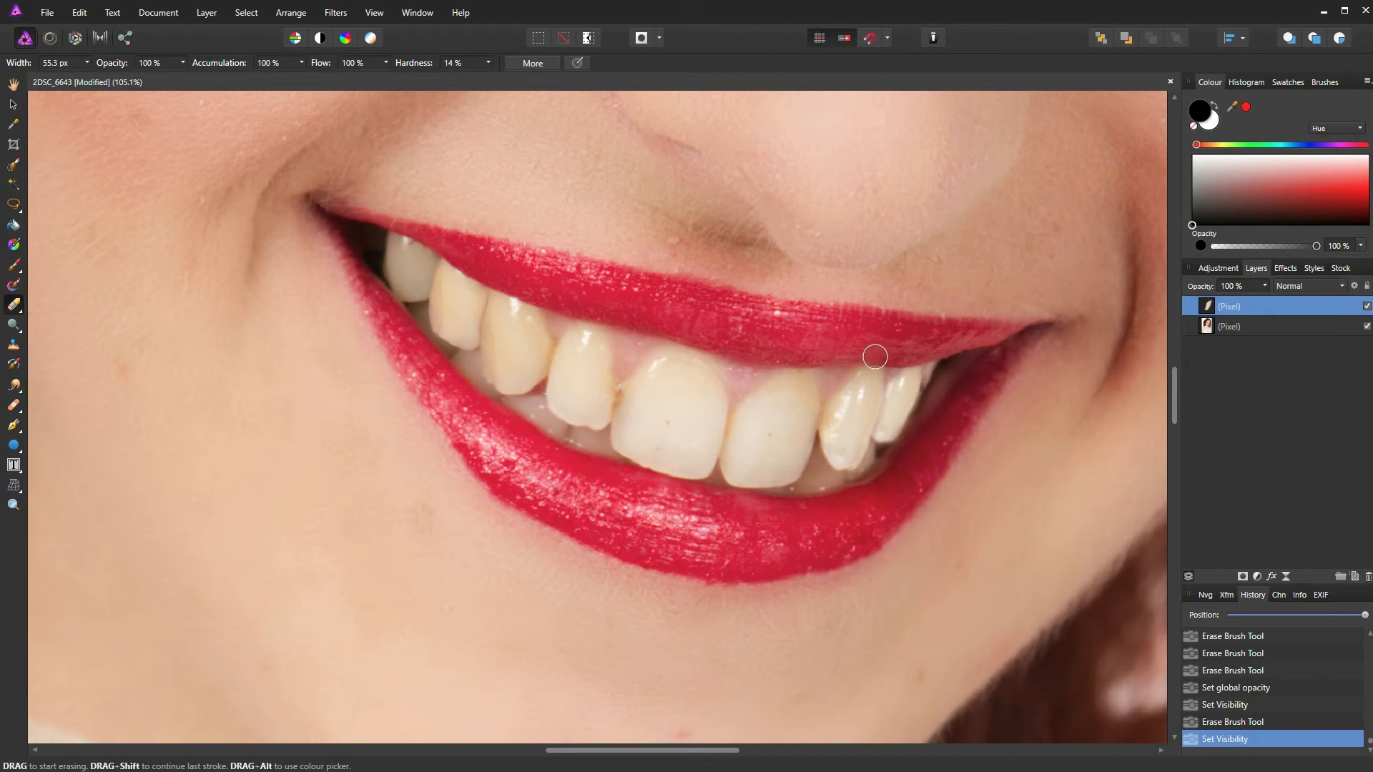
pyautogui.moveTo(906, 353); pyautogui.dragTo(894, 362)
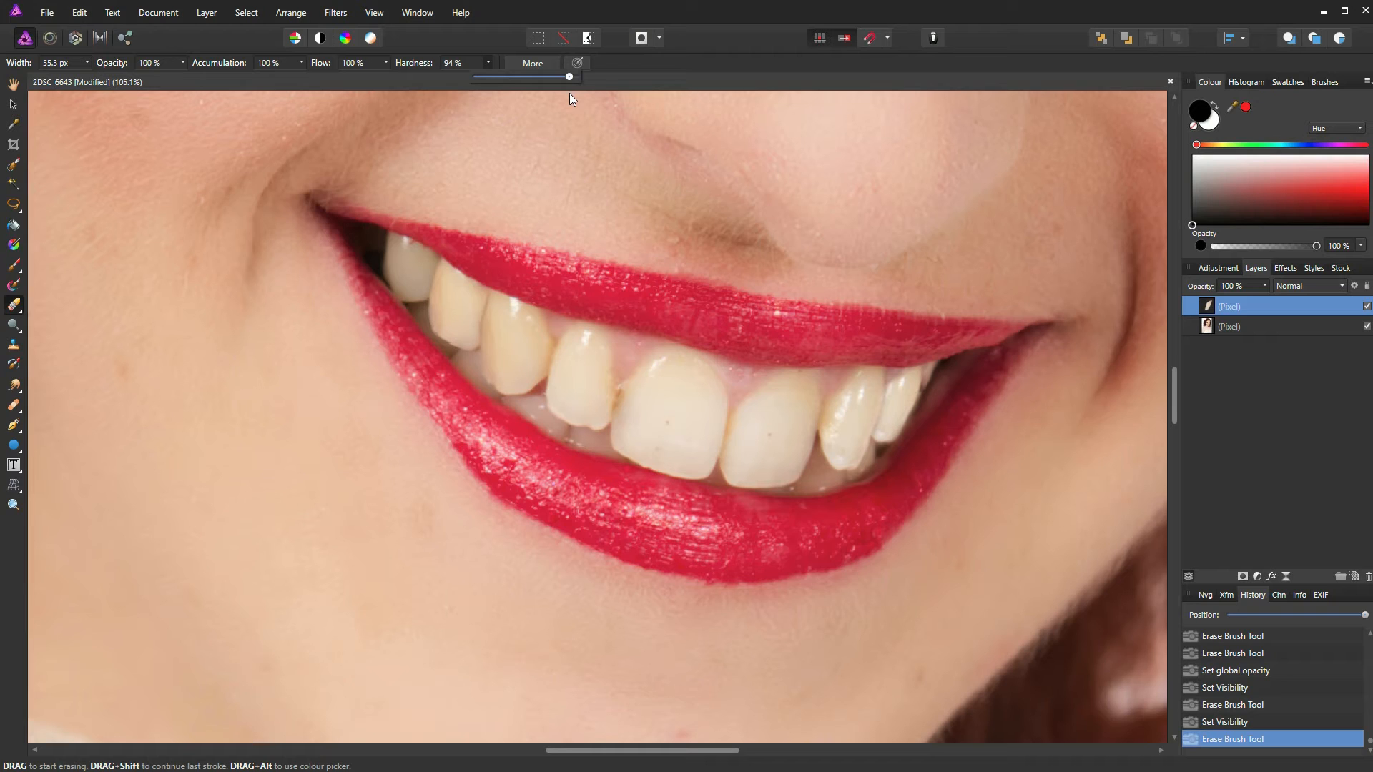
# Step: Clean the copied rear tooth's lower edge and its border with the pointed tooth using the Erase Brush at 94% hardness
pyautogui.click(992, 506)
pyautogui.click(903, 458)
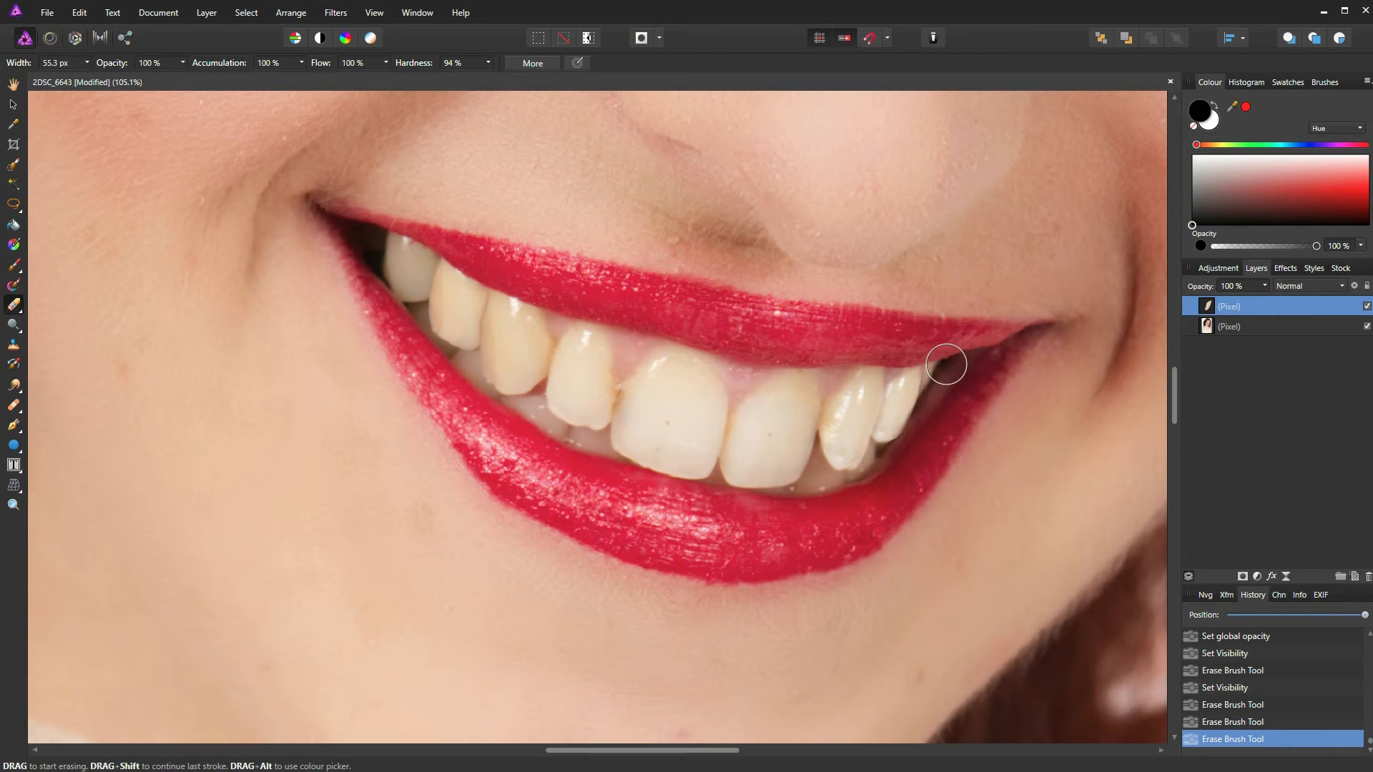
pyautogui.moveTo(851, 424); pyautogui.dragTo(862, 386)
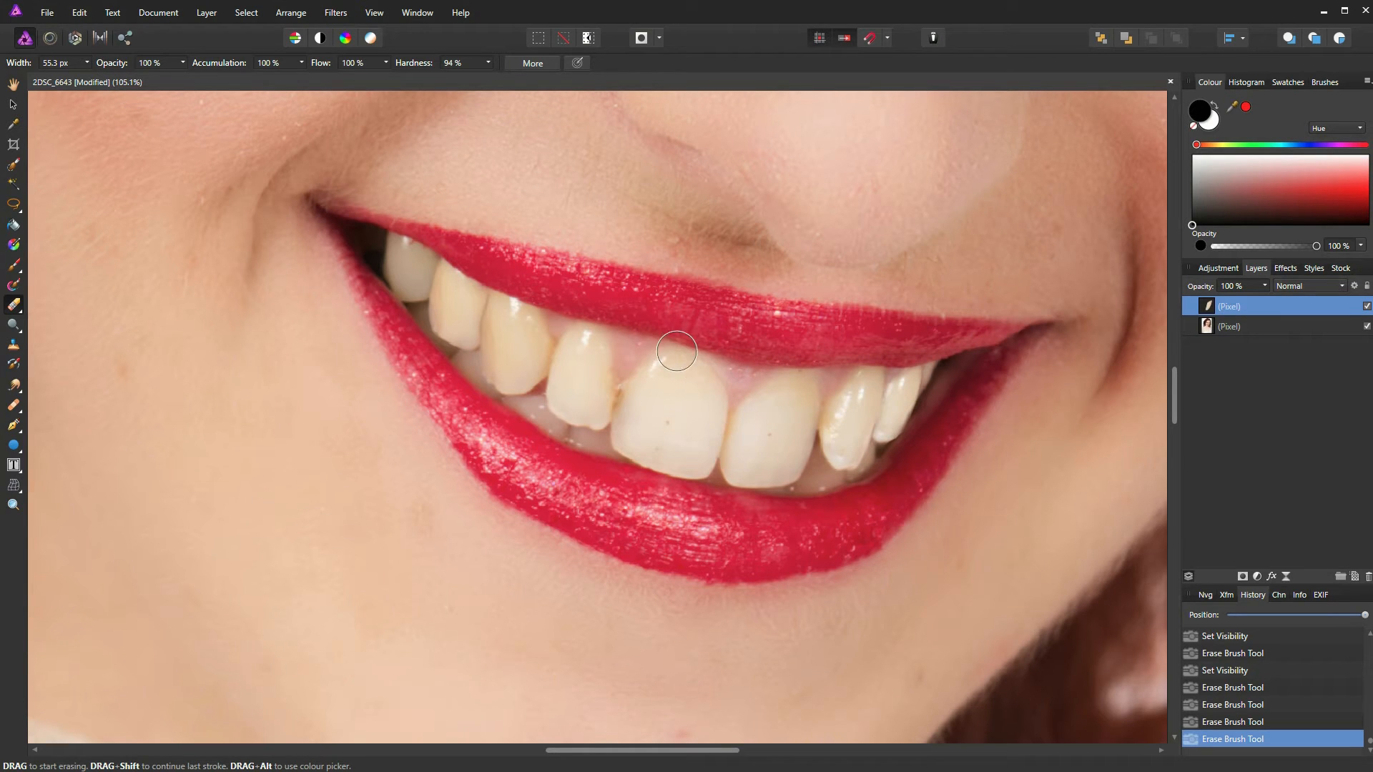
# Step: Apply a Gaussian Blur with a small radius to the copied rear tooth layer
pyautogui.click(332, 15)
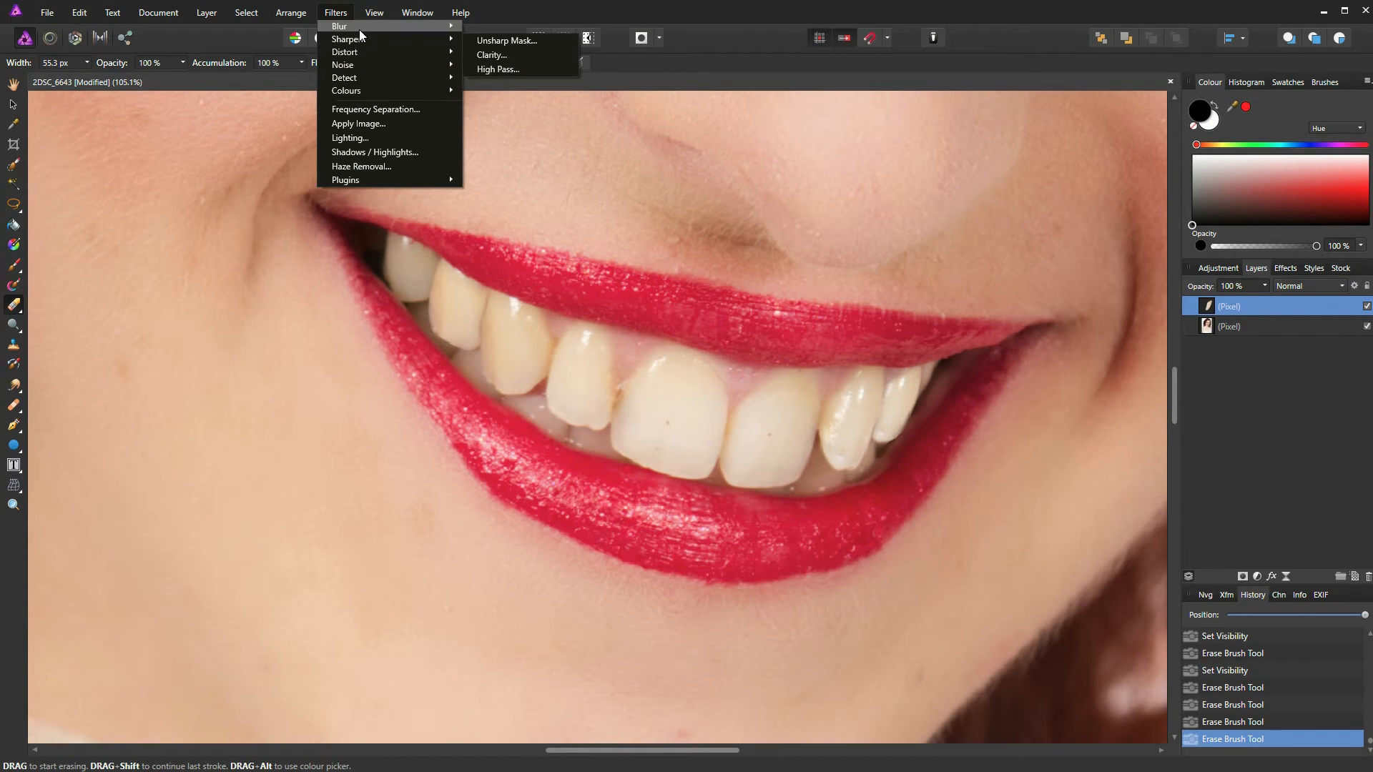
pyautogui.moveTo(359, 29)
pyautogui.click(492, 46)
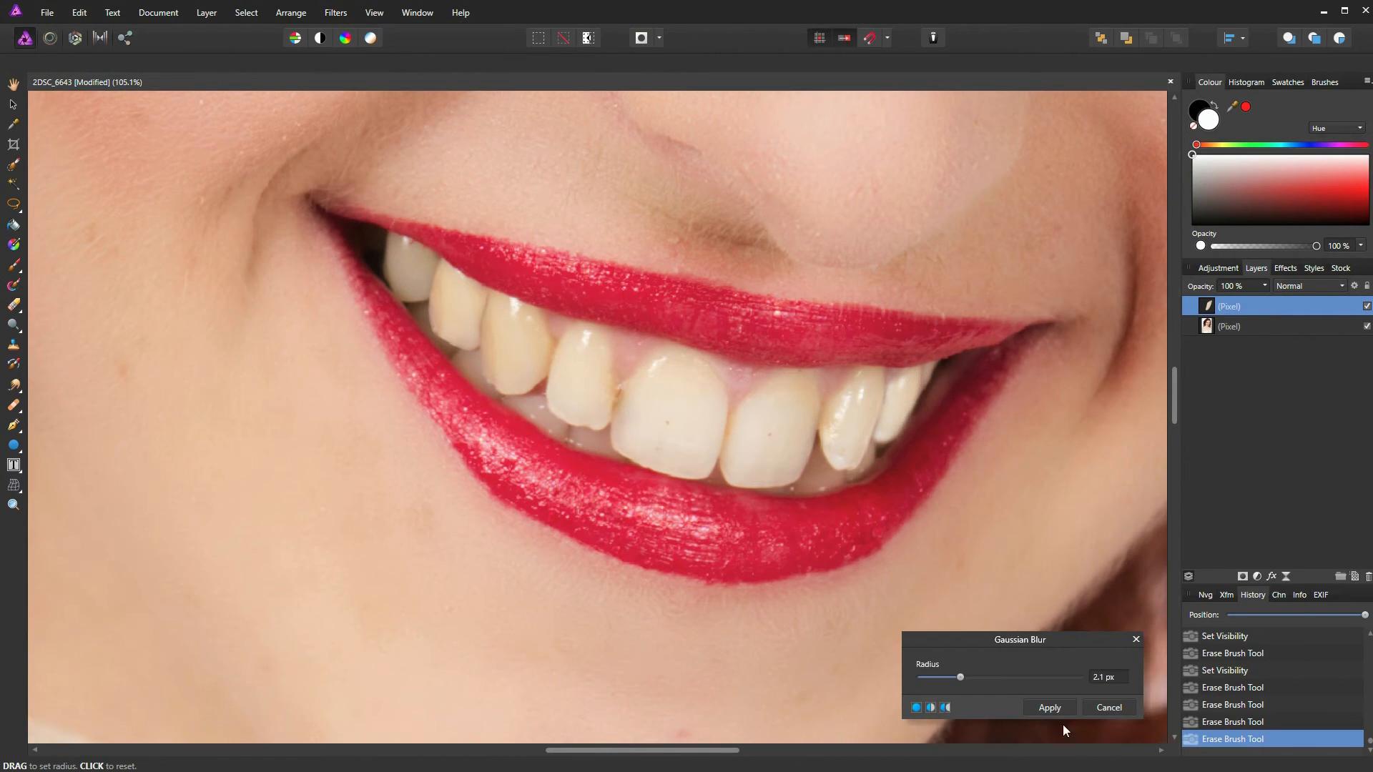
pyautogui.moveTo(965, 676); pyautogui.dragTo(939, 680)
pyautogui.click(1063, 712)
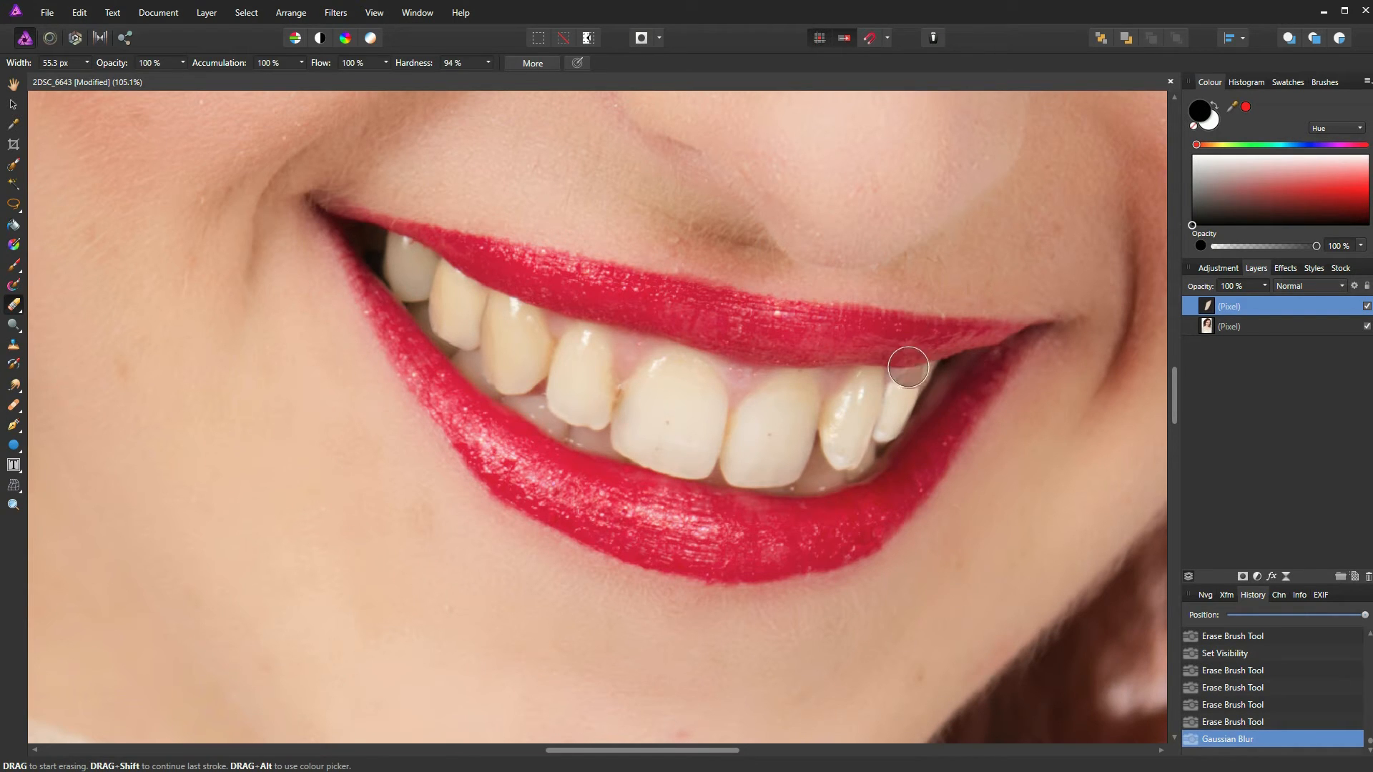
# Step: Add a Curves adjustment and pull the master curve's midpoint slightly down to darken the midtones
pyautogui.moveTo(861, 459); pyautogui.dragTo(906, 441)
pyautogui.click(1258, 577)
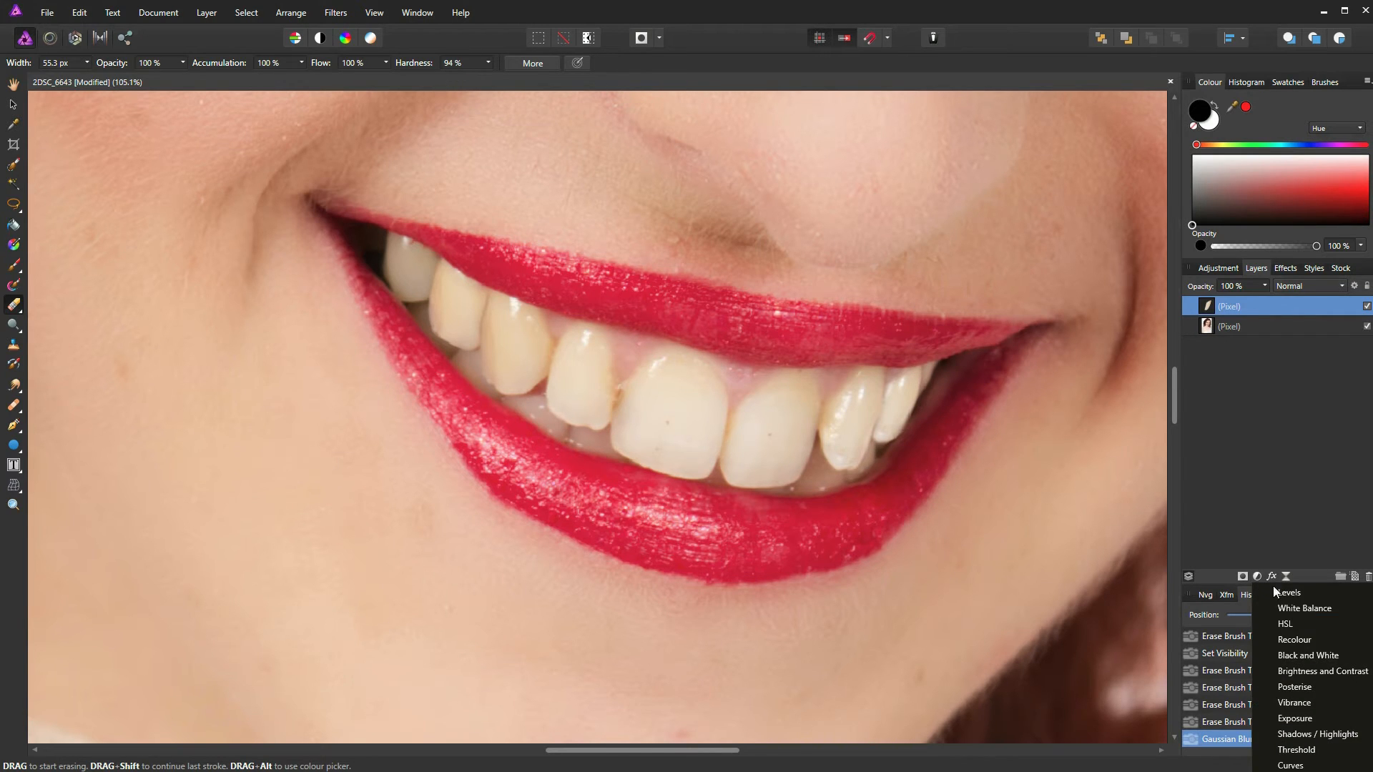
pyautogui.click(1301, 735)
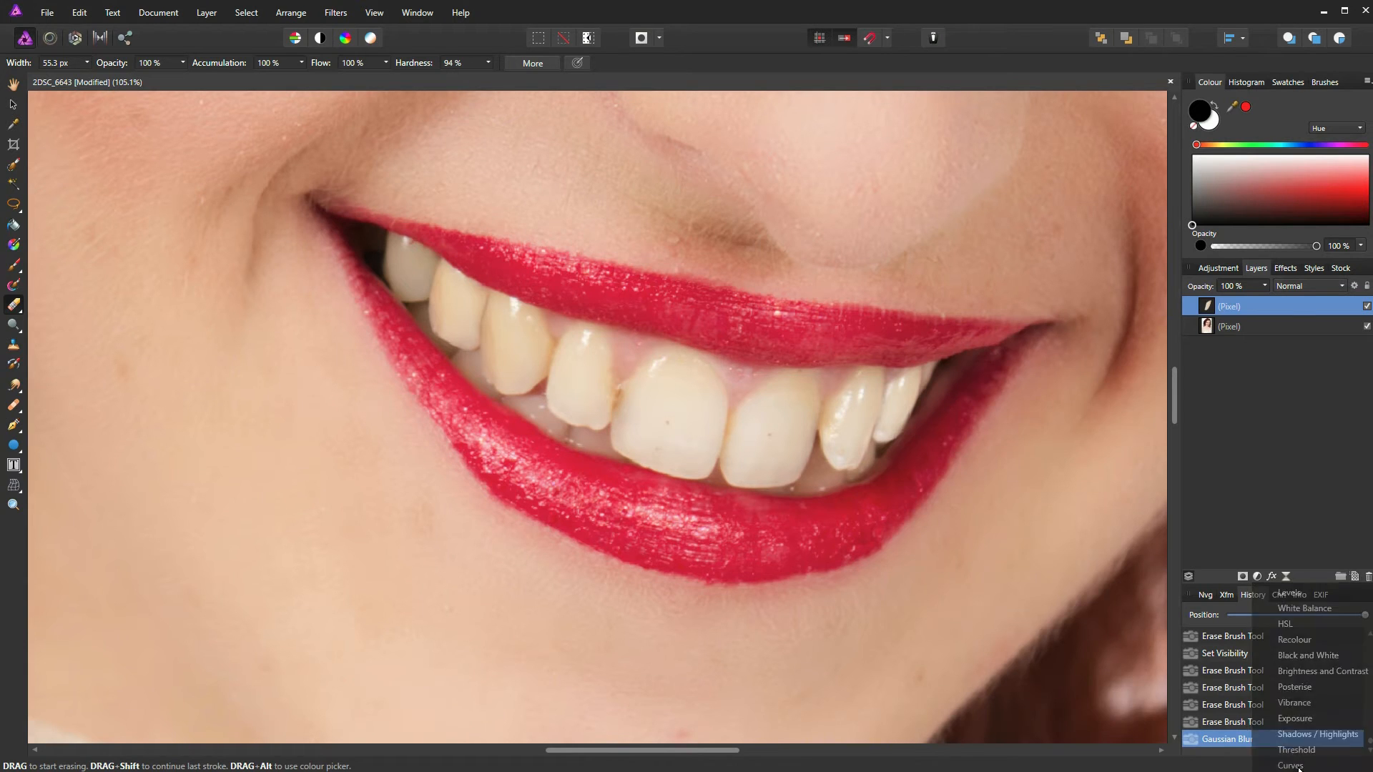
pyautogui.moveTo(1035, 358); pyautogui.dragTo(548, 347)
pyautogui.moveTo(533, 500); pyautogui.dragTo(539, 511)
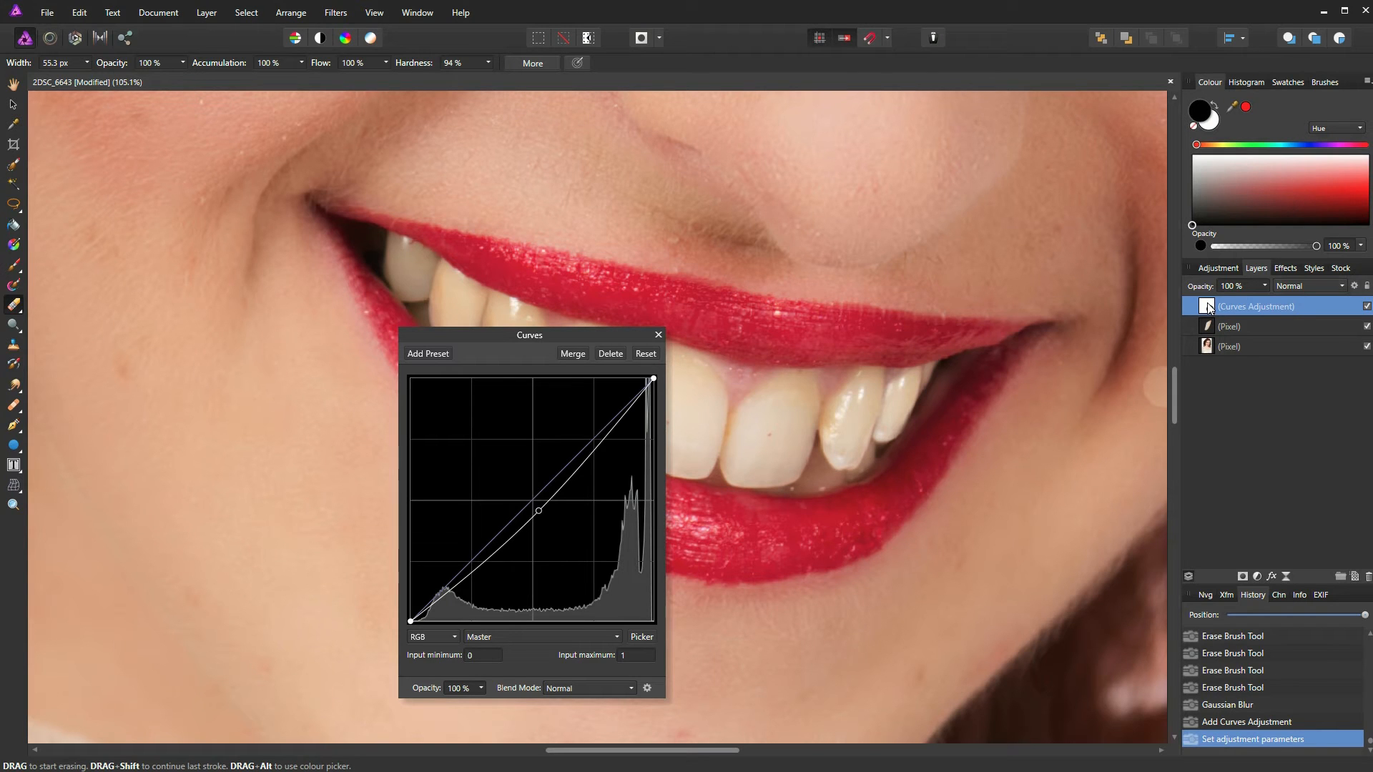
# Step: Nest the Curves adjustment inside the copied rear tooth layer and lower its midtones further to match the neighbouring teeth
pyautogui.moveTo(1208, 308); pyautogui.dragTo(1246, 336)
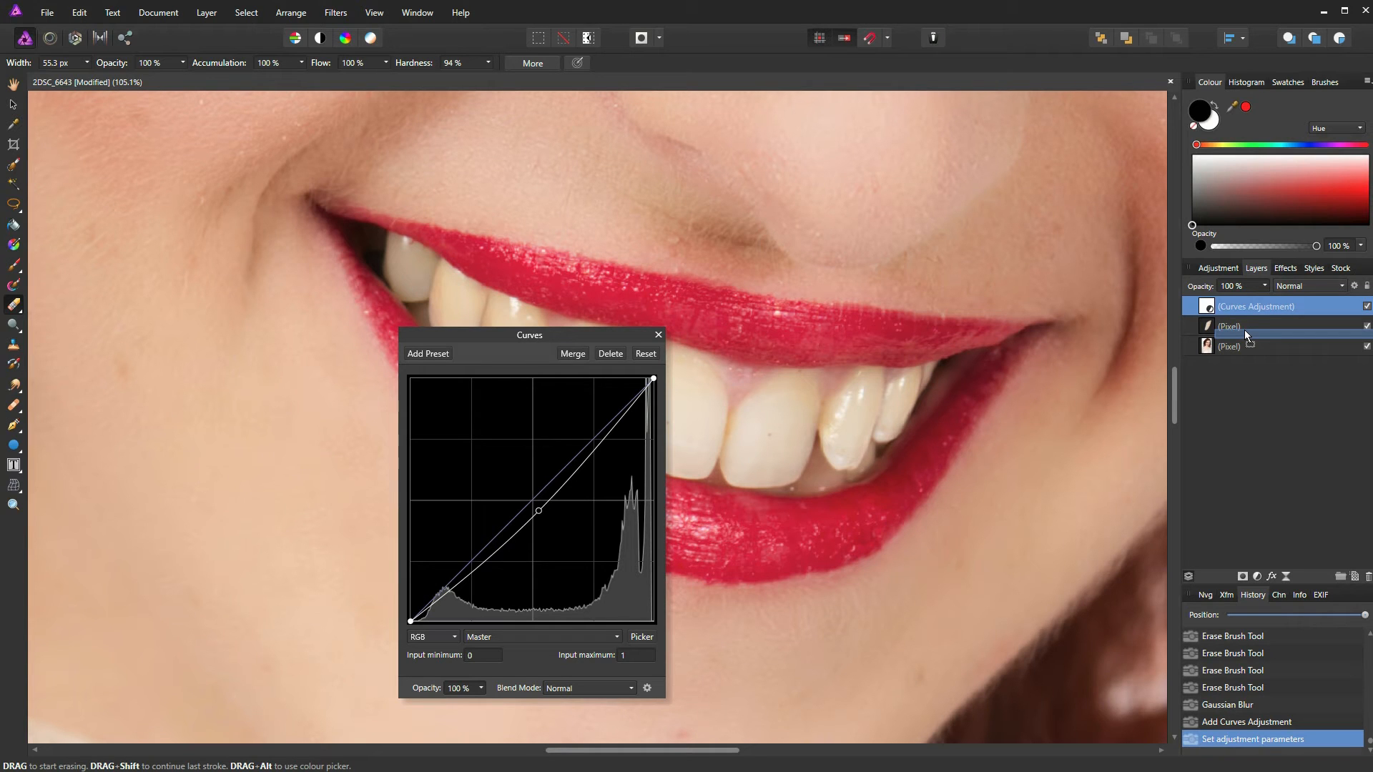
pyautogui.moveTo(1245, 329); pyautogui.dragTo(1244, 329)
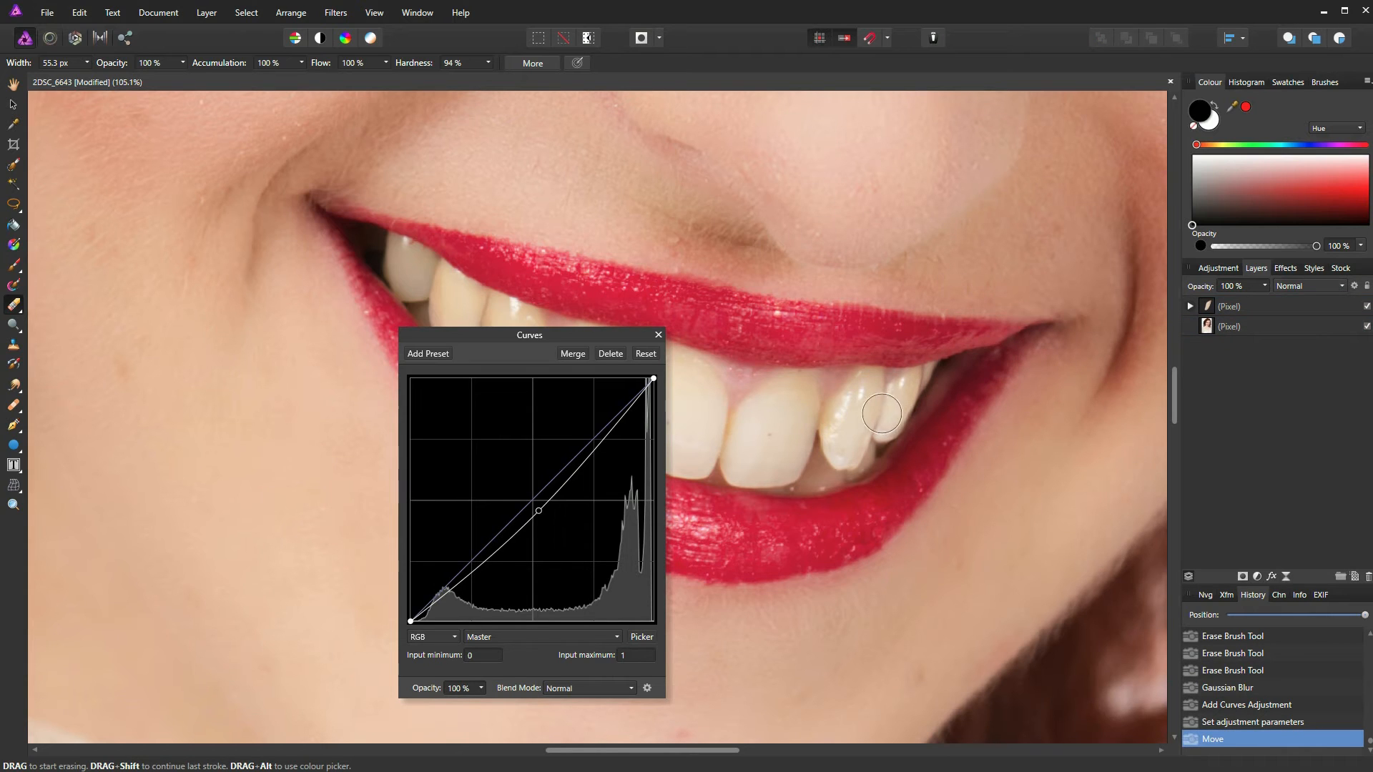
pyautogui.moveTo(537, 511)
pyautogui.mouseDown()
pyautogui.moveTo(495, 447)
pyautogui.moveTo(586, 551)
pyautogui.moveTo(554, 505)
pyautogui.mouseUp()
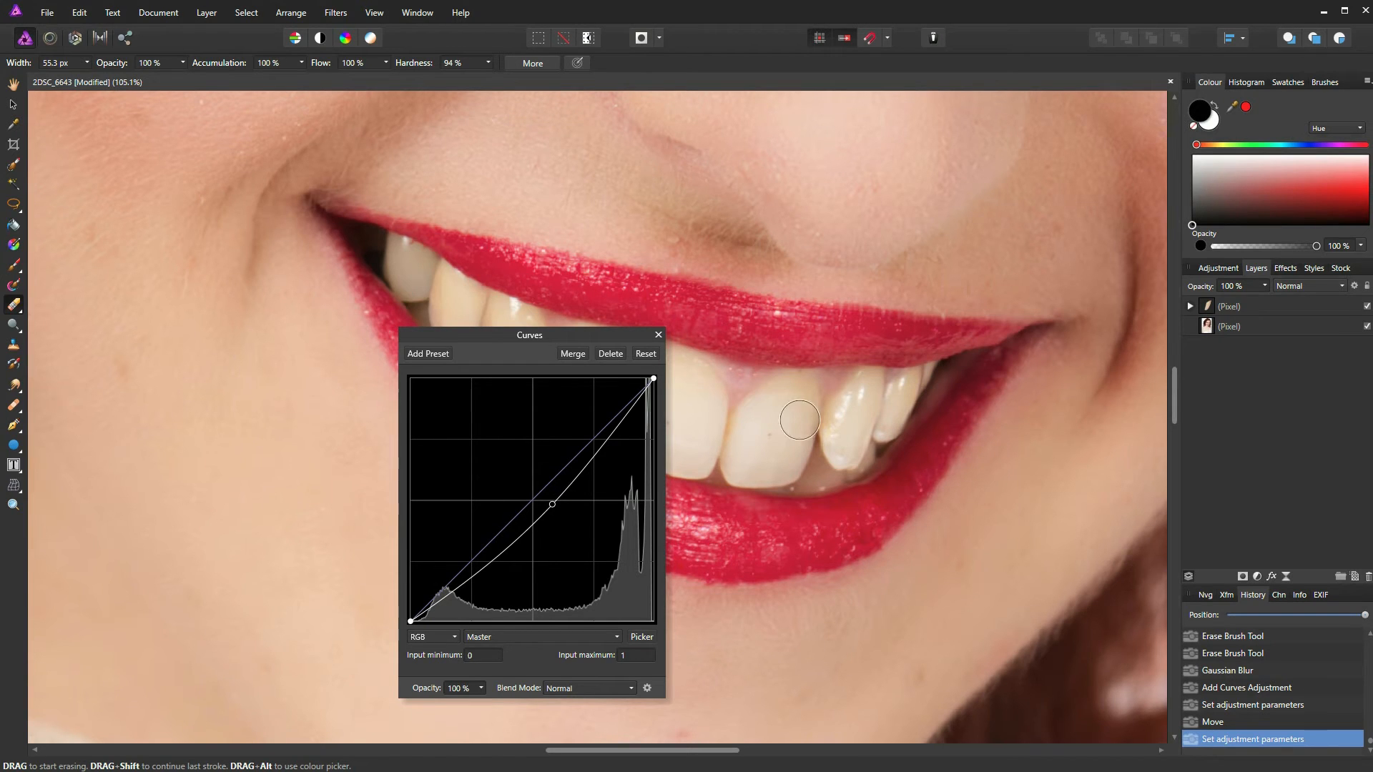
pyautogui.click(659, 336)
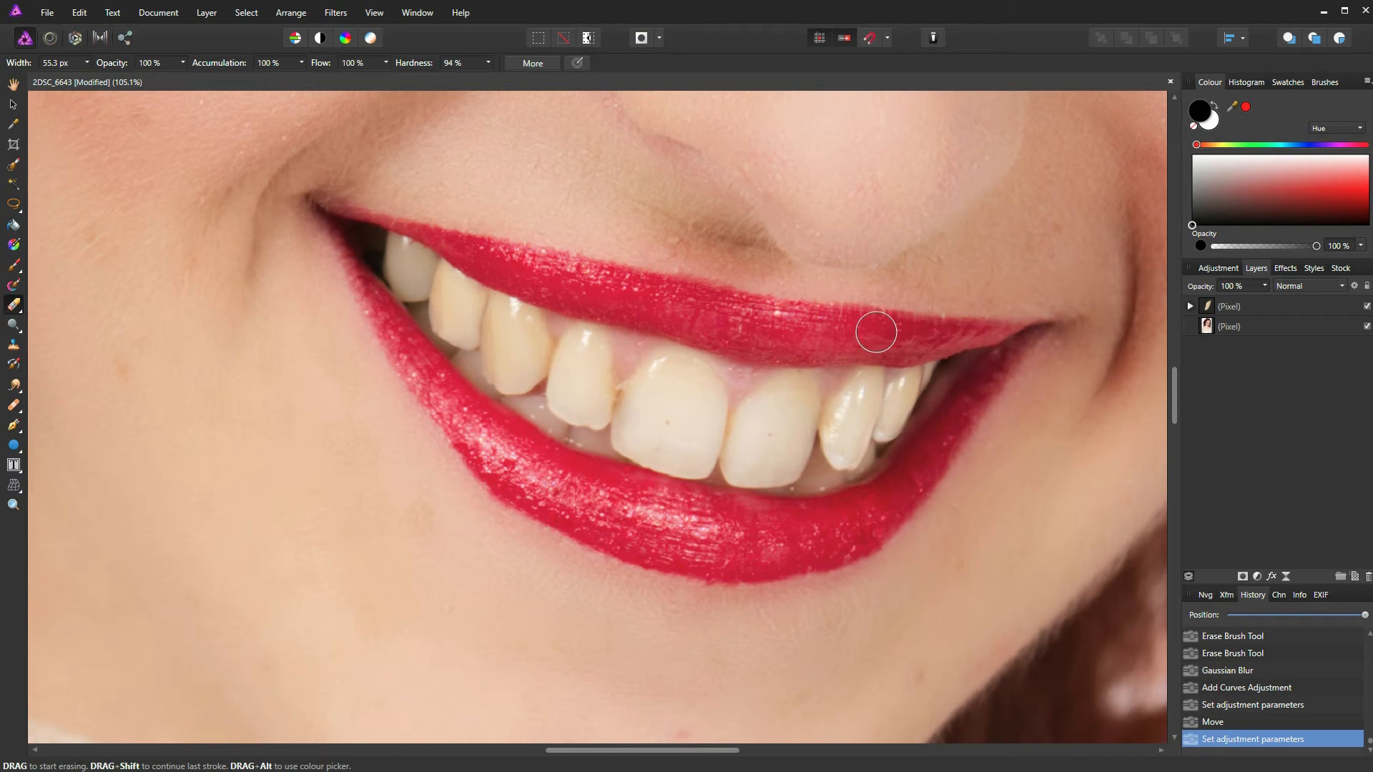
# Step: Undo the hard erase stroke, set the Erase Brush hardness to 12%, and softly erase the copied rear tooth's upper outer edge
pyautogui.moveTo(939, 351); pyautogui.dragTo(941, 359)
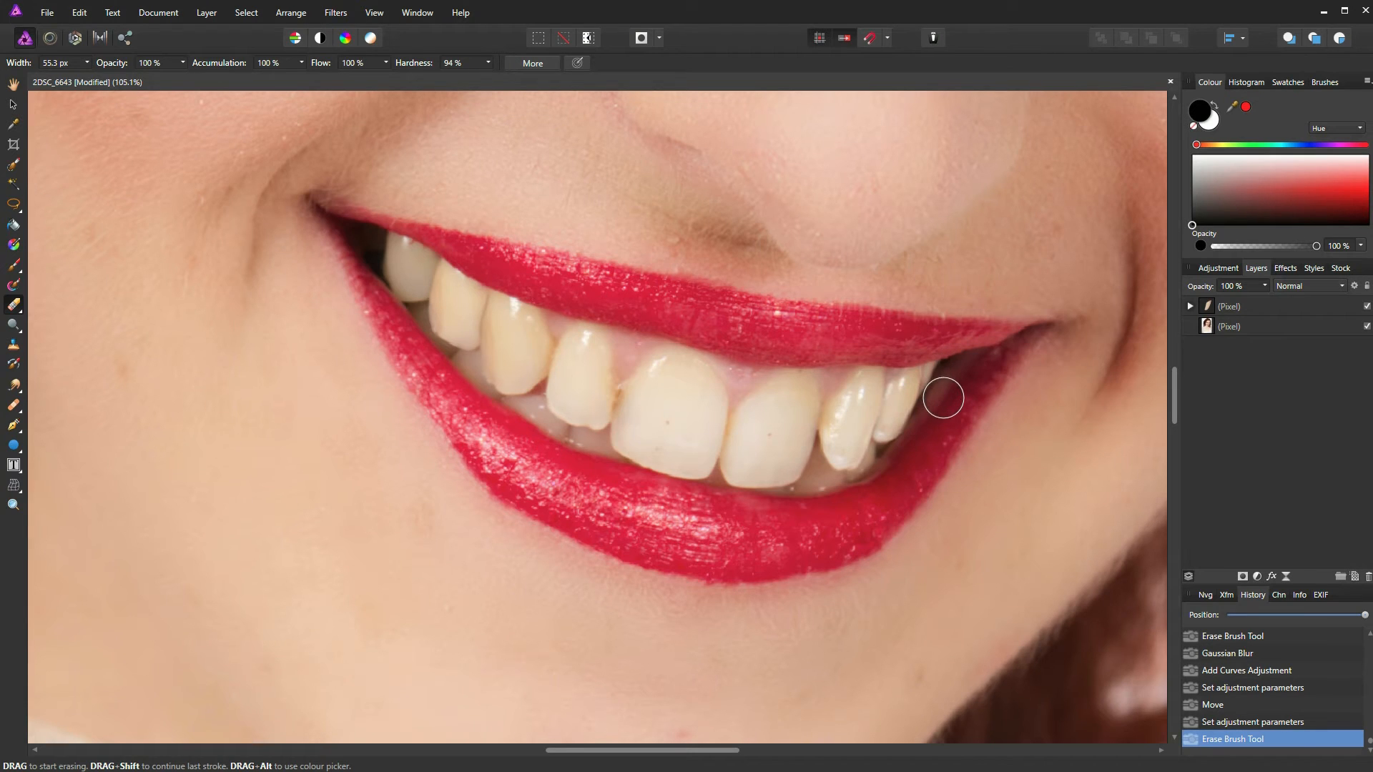
pyautogui.hotkey('ctrl', 'z')
pyautogui.click(488, 62)
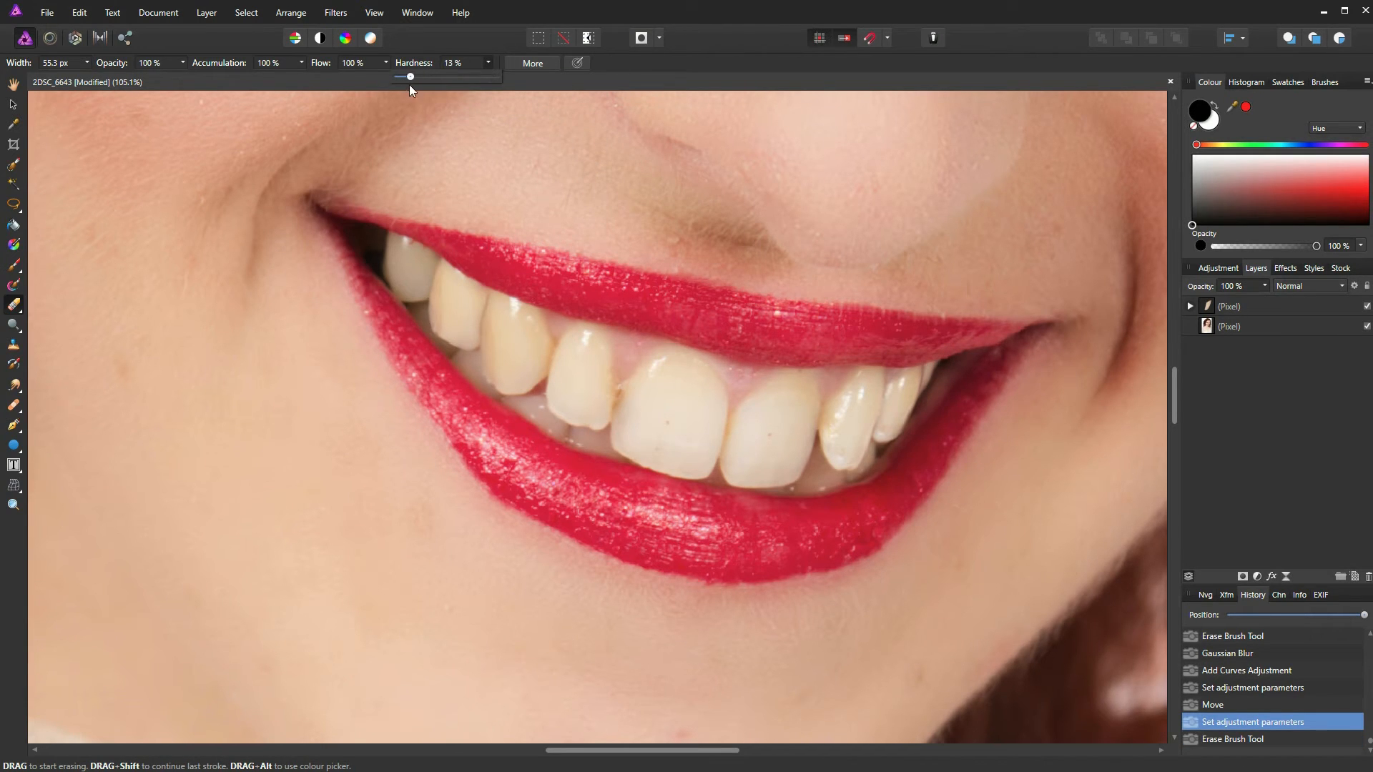
pyautogui.scroll(6, 968, 324)
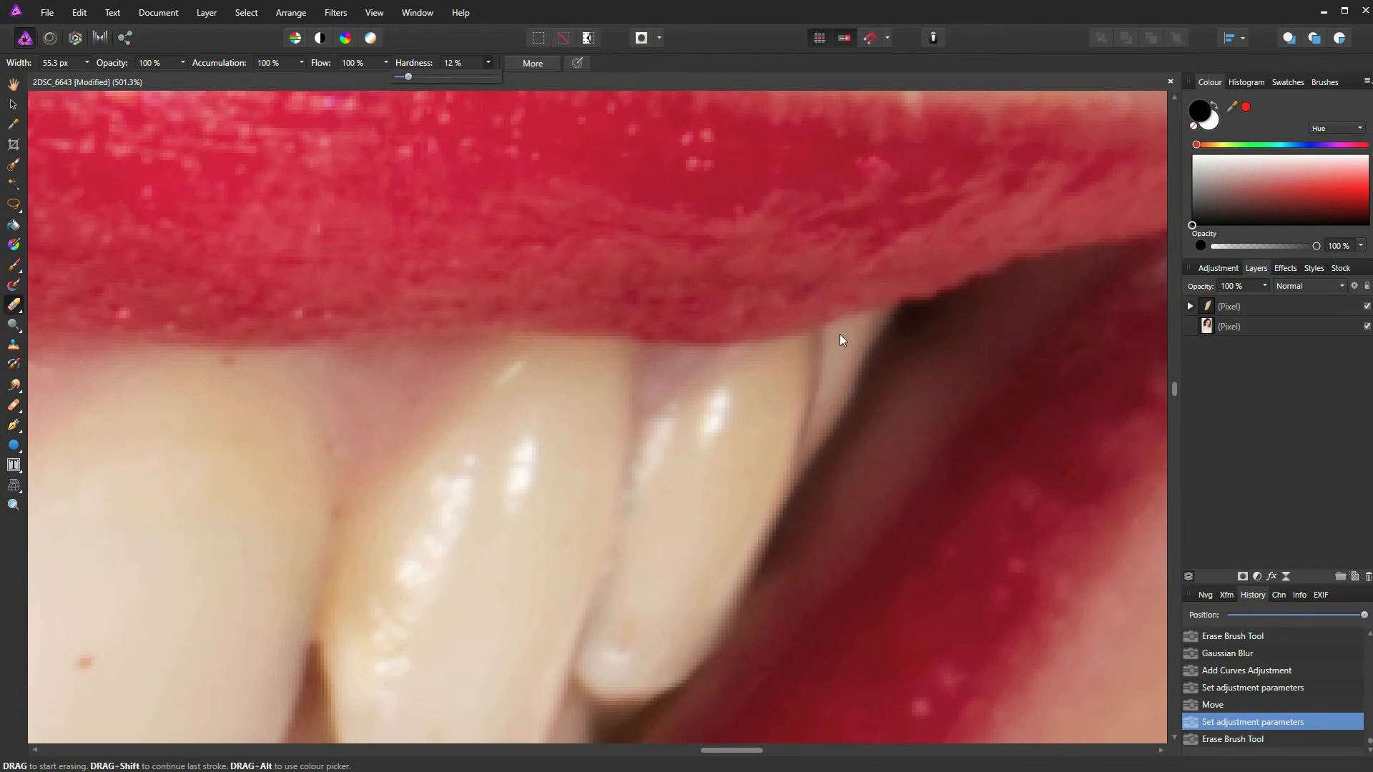
pyautogui.moveTo(852, 354); pyautogui.dragTo(851, 347)
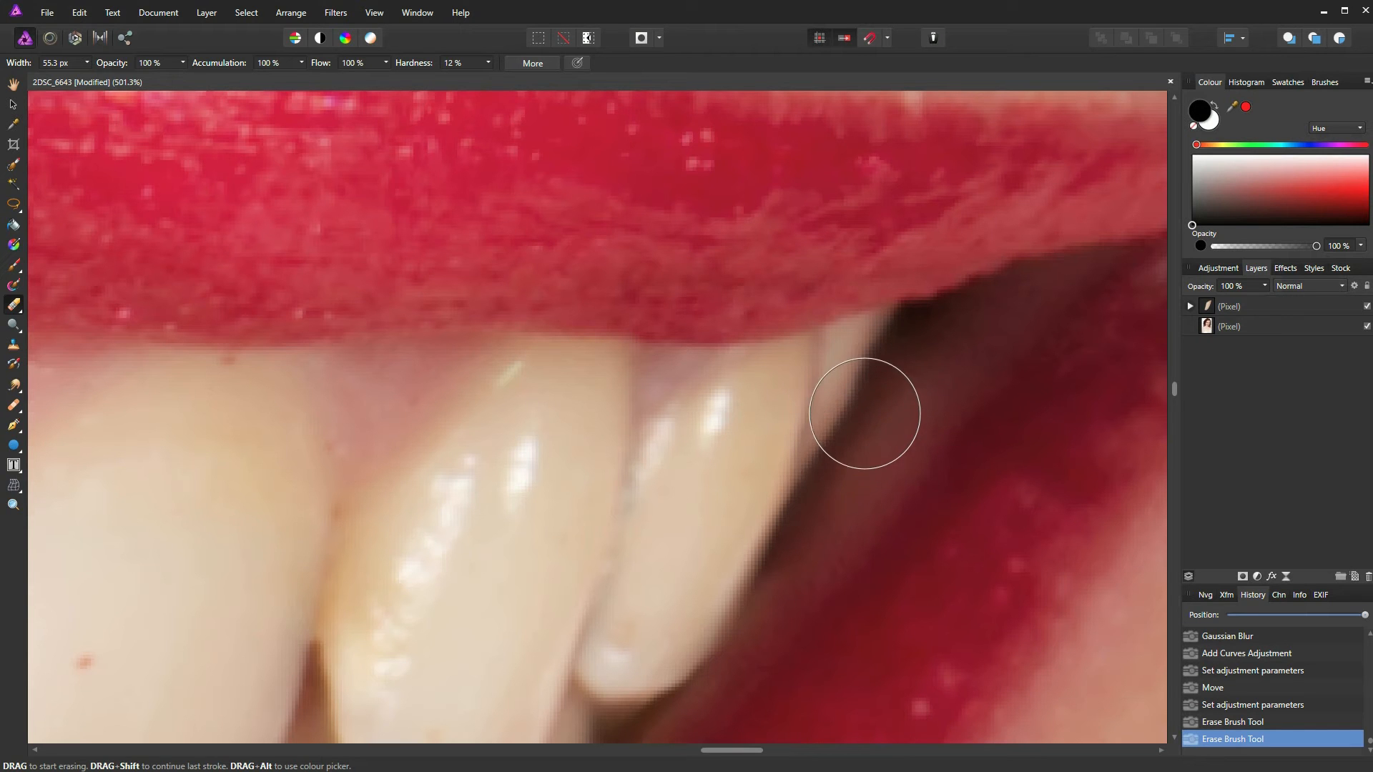
# Step: Merge the copied rear tooth layer down into the portrait layer
pyautogui.scroll(-10, 913, 301)
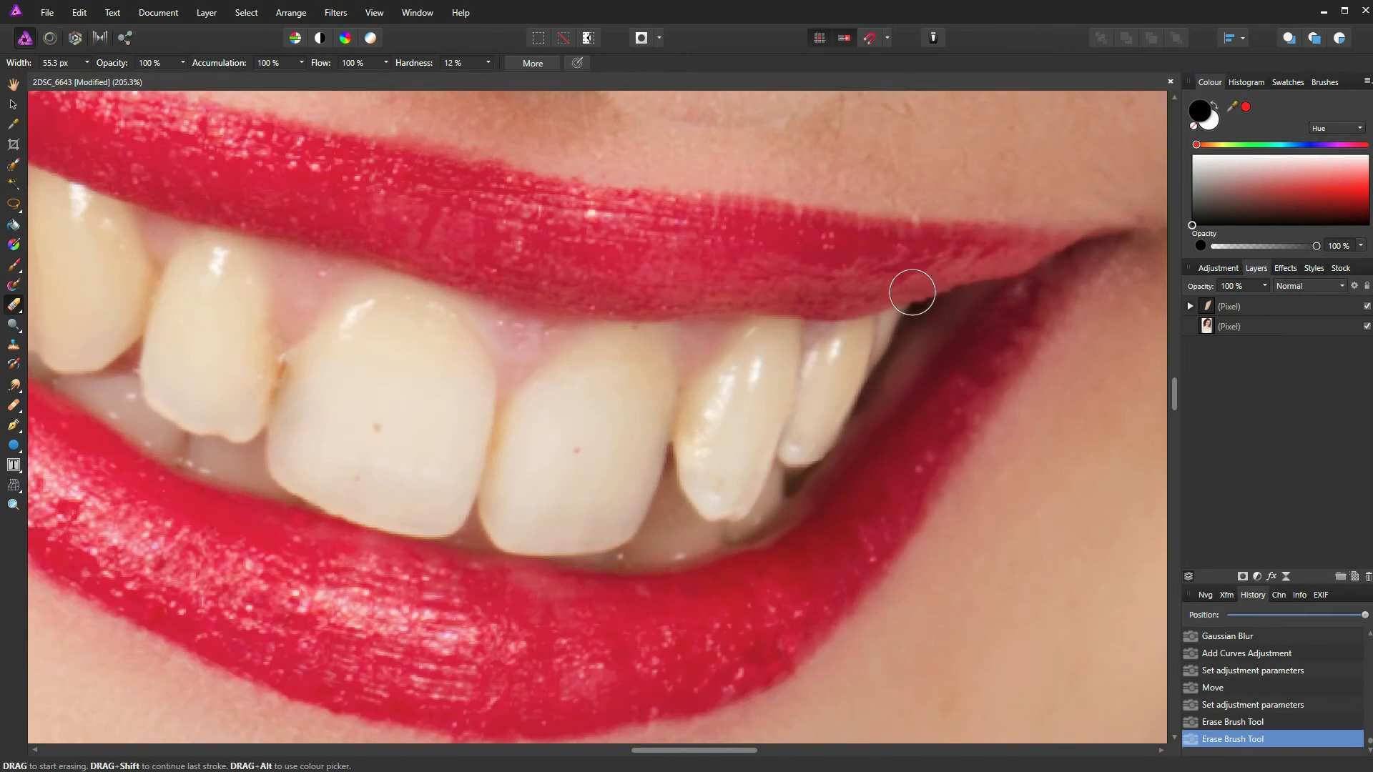
pyautogui.scroll(-4, 652, 254)
pyautogui.scroll(3, 745, 184)
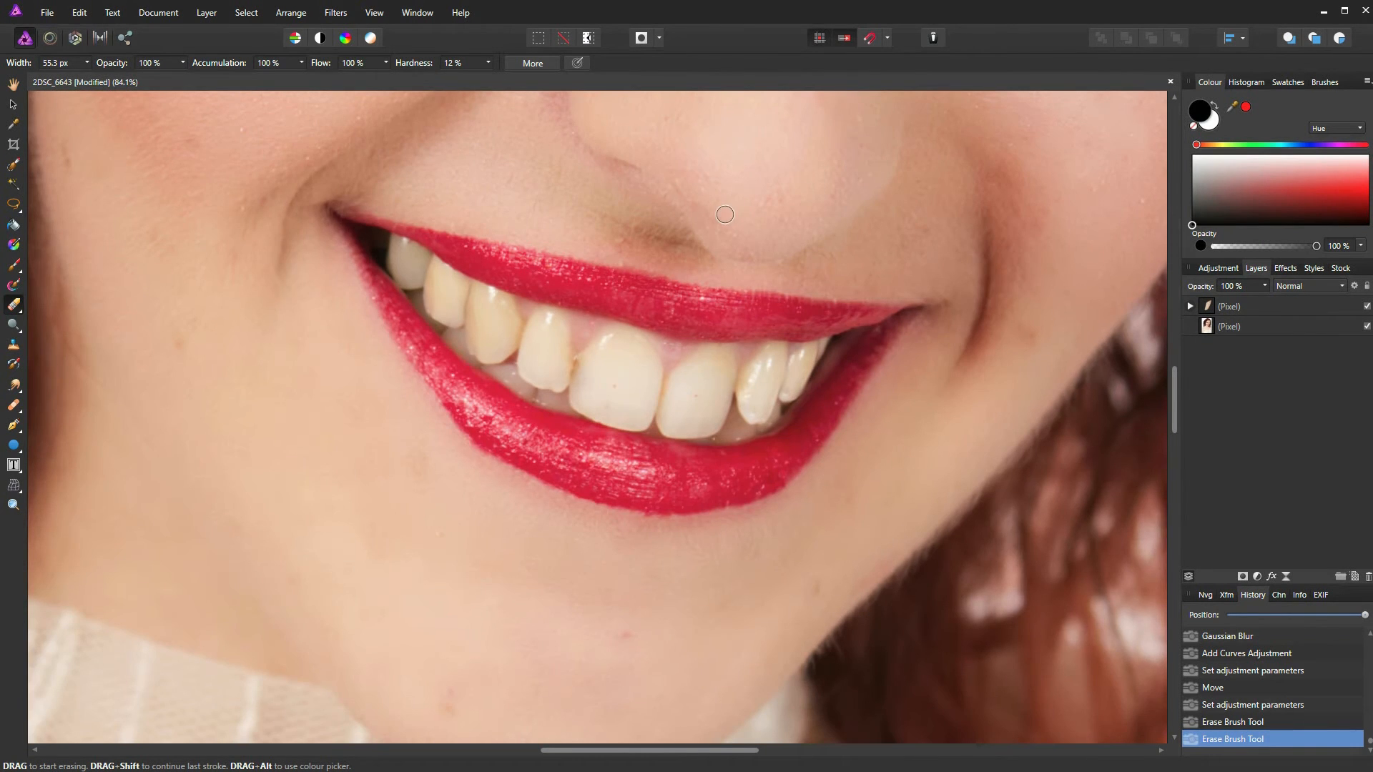
pyautogui.scroll(-2, 725, 214)
pyautogui.scroll(5, 688, 236)
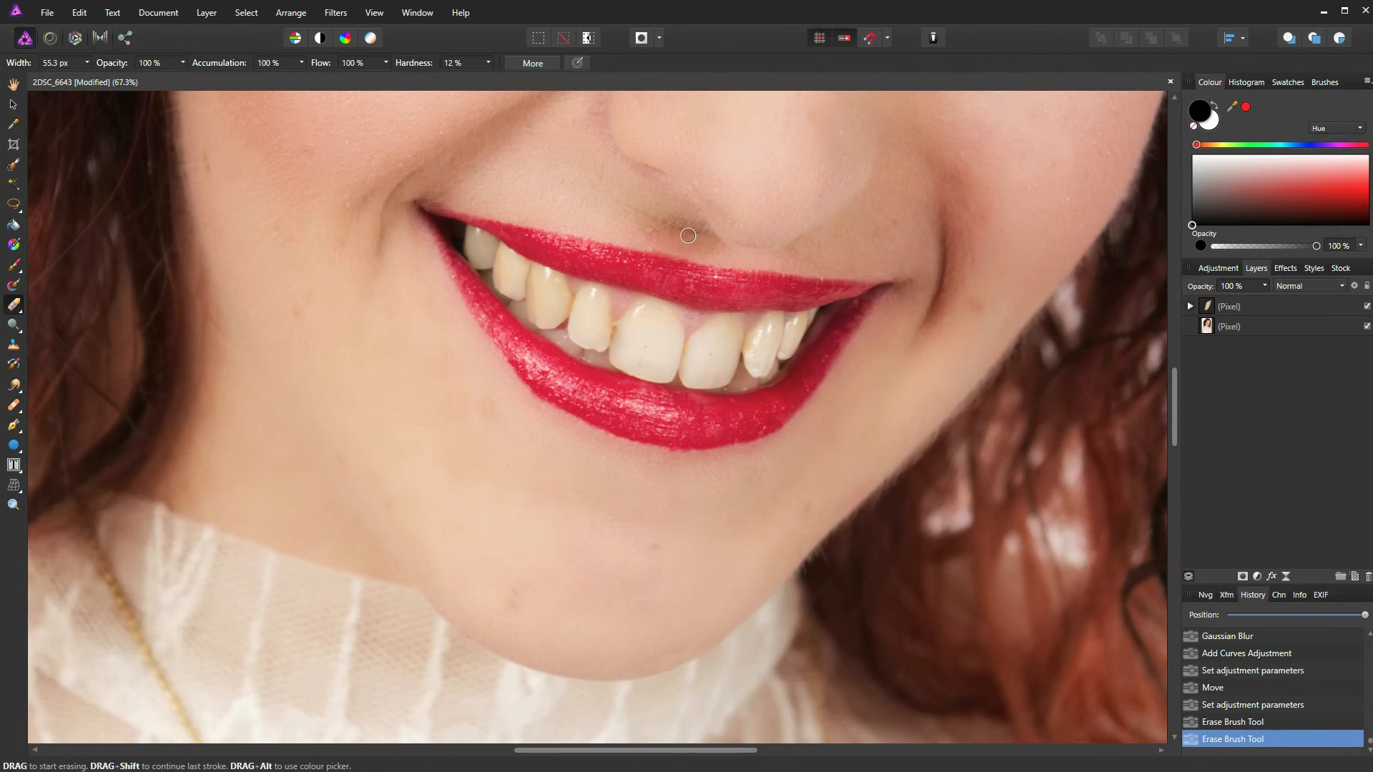
pyautogui.scroll(-1, 684, 253)
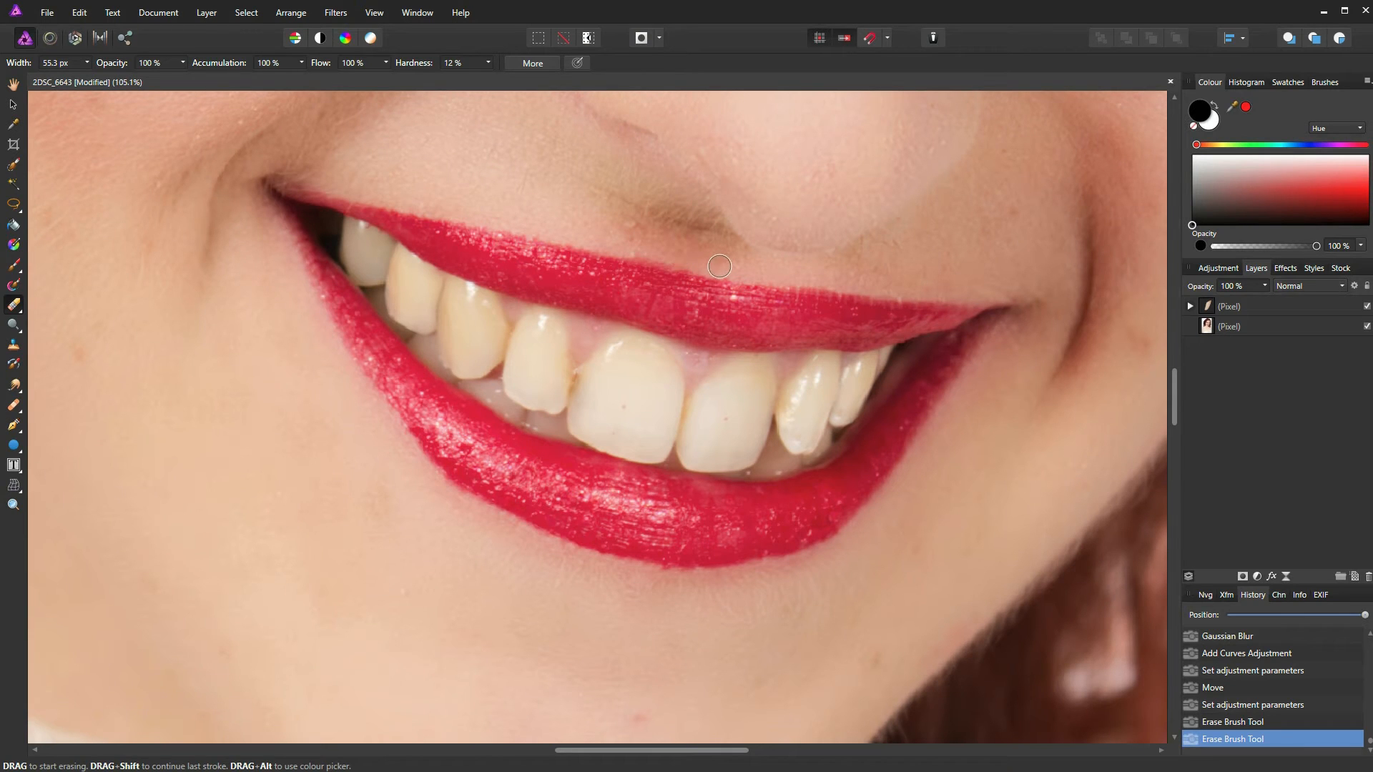
pyautogui.click(1205, 306)
pyautogui.rightClick(1204, 307)
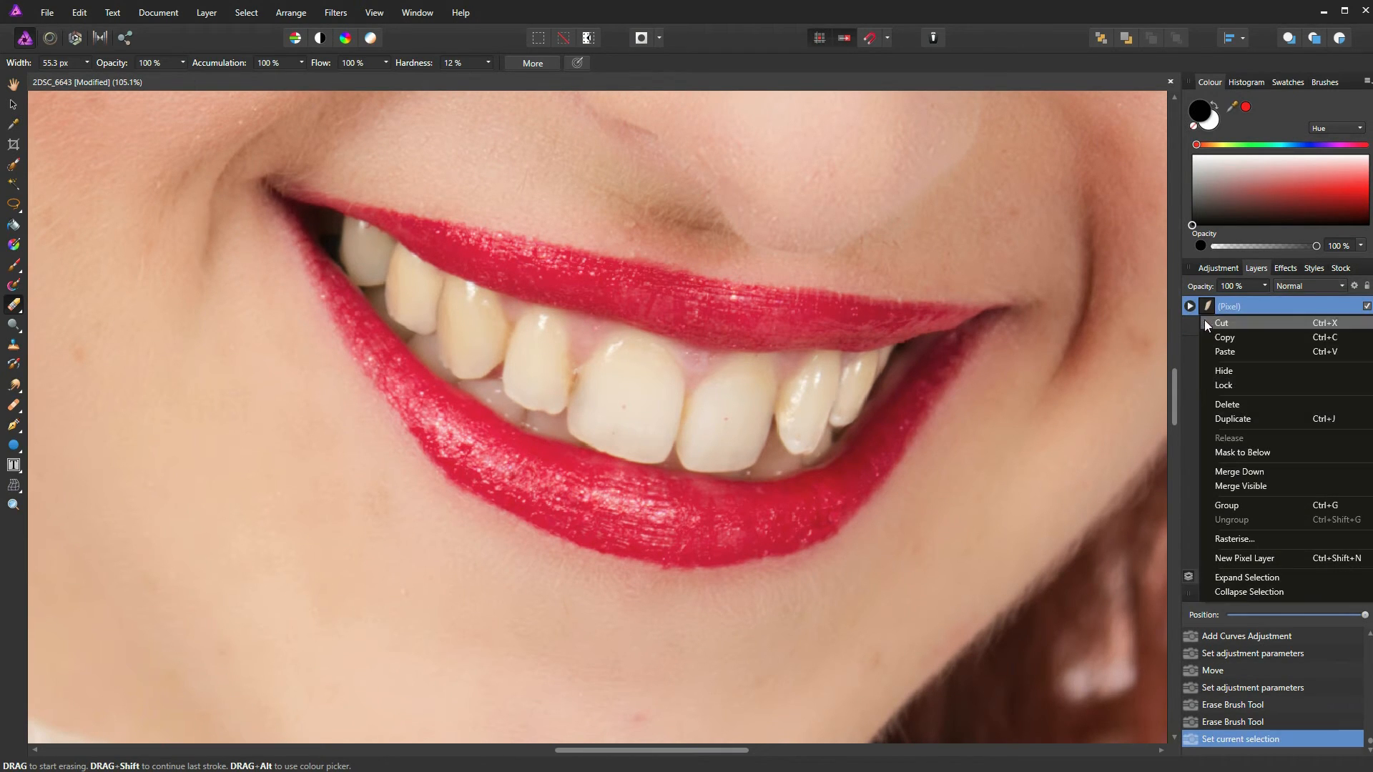
pyautogui.click(1229, 470)
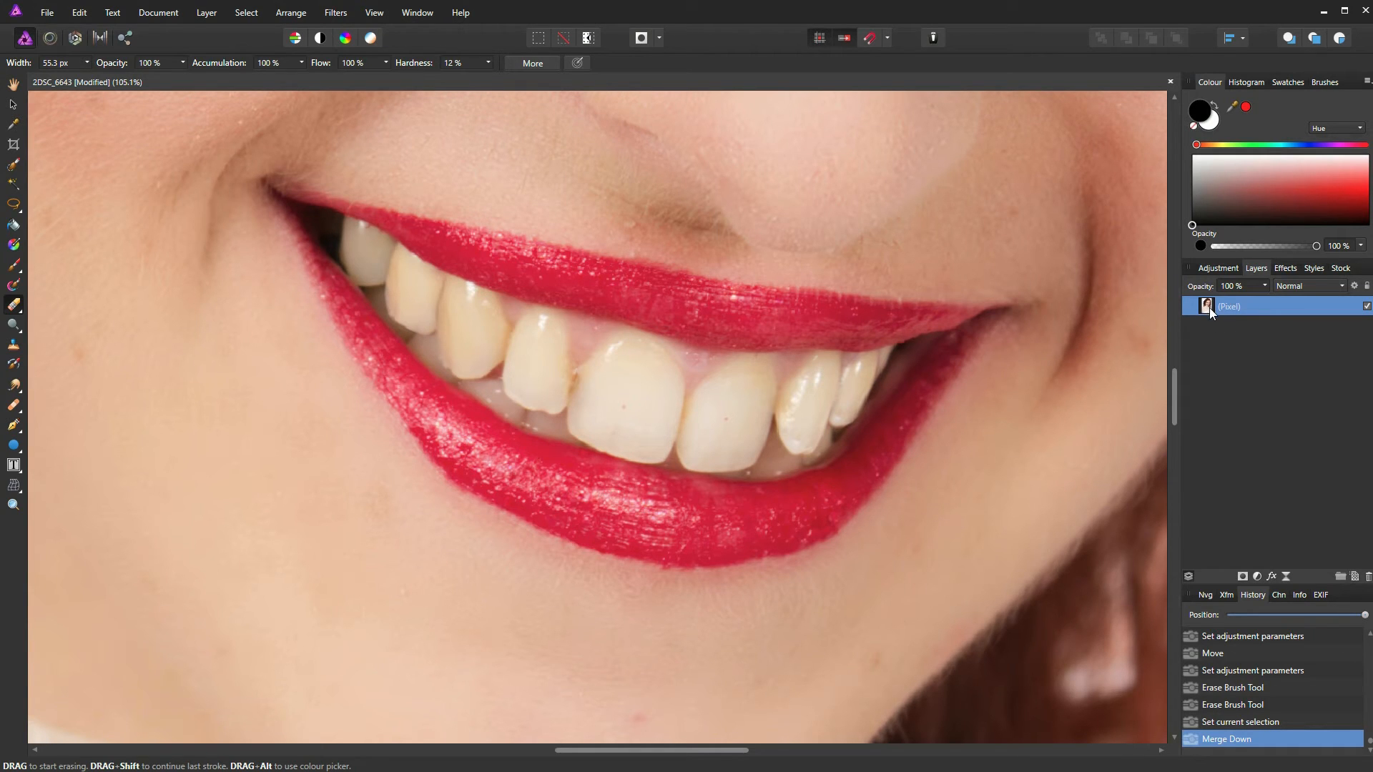
# Step: Duplicate the merged portrait layer and apply Frequency Separation with a 2 px radius to the duplicate
pyautogui.hotkey('ctrl', 'j')
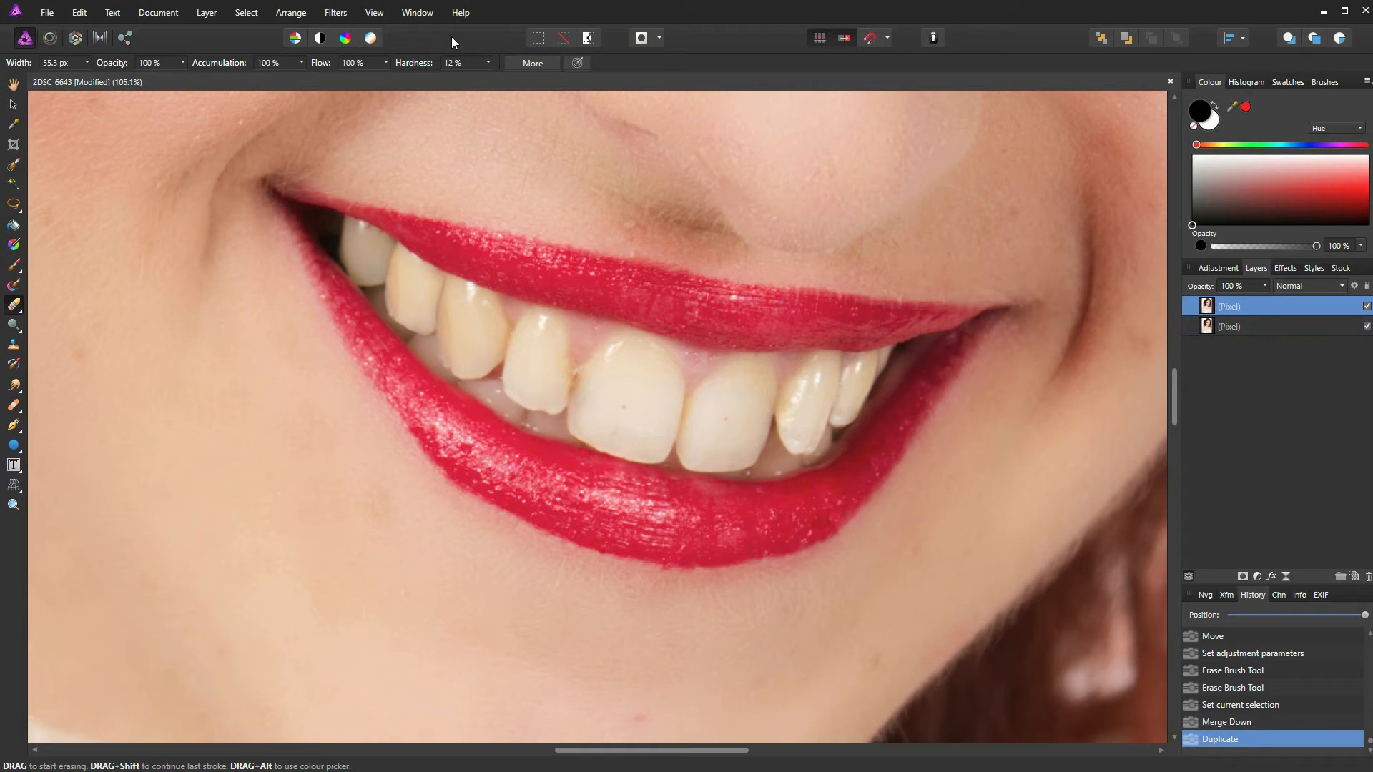
pyautogui.click(335, 13)
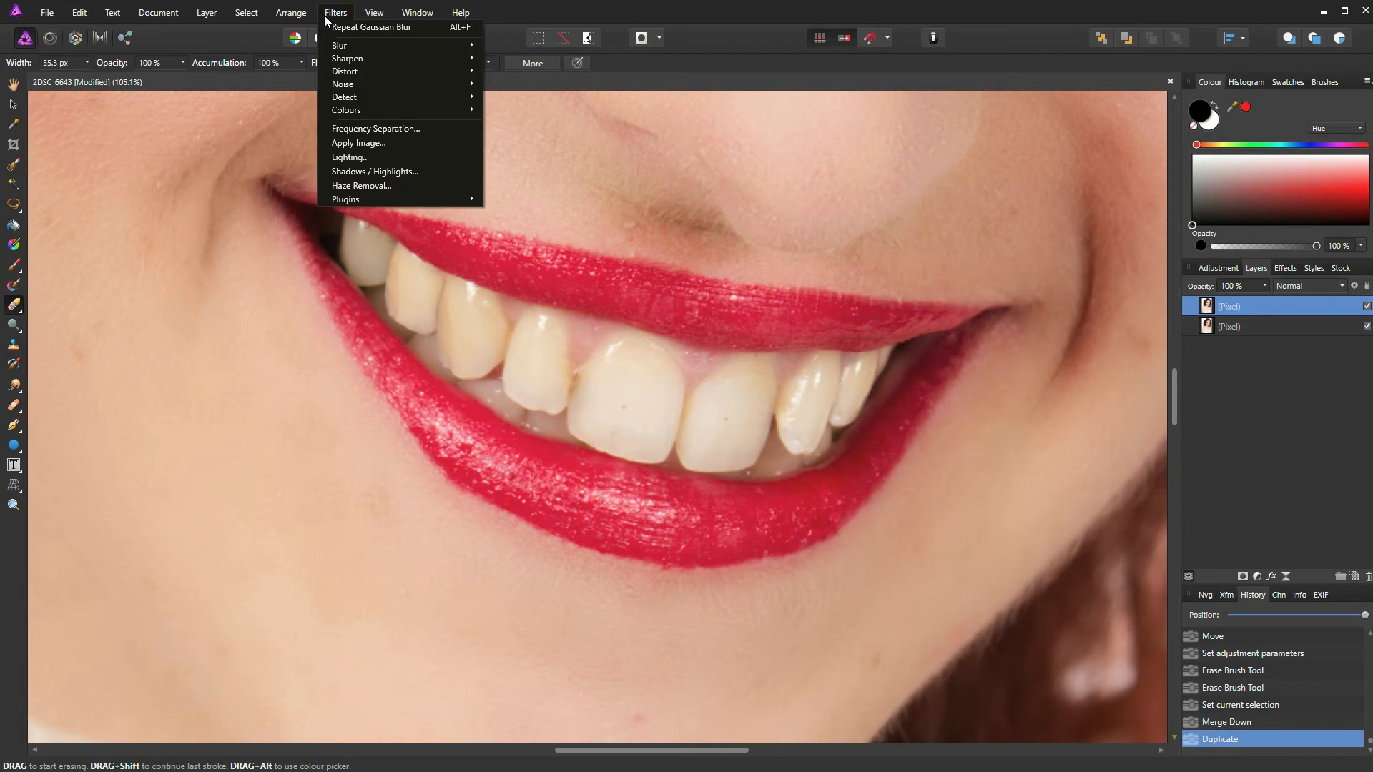
pyautogui.click(363, 131)
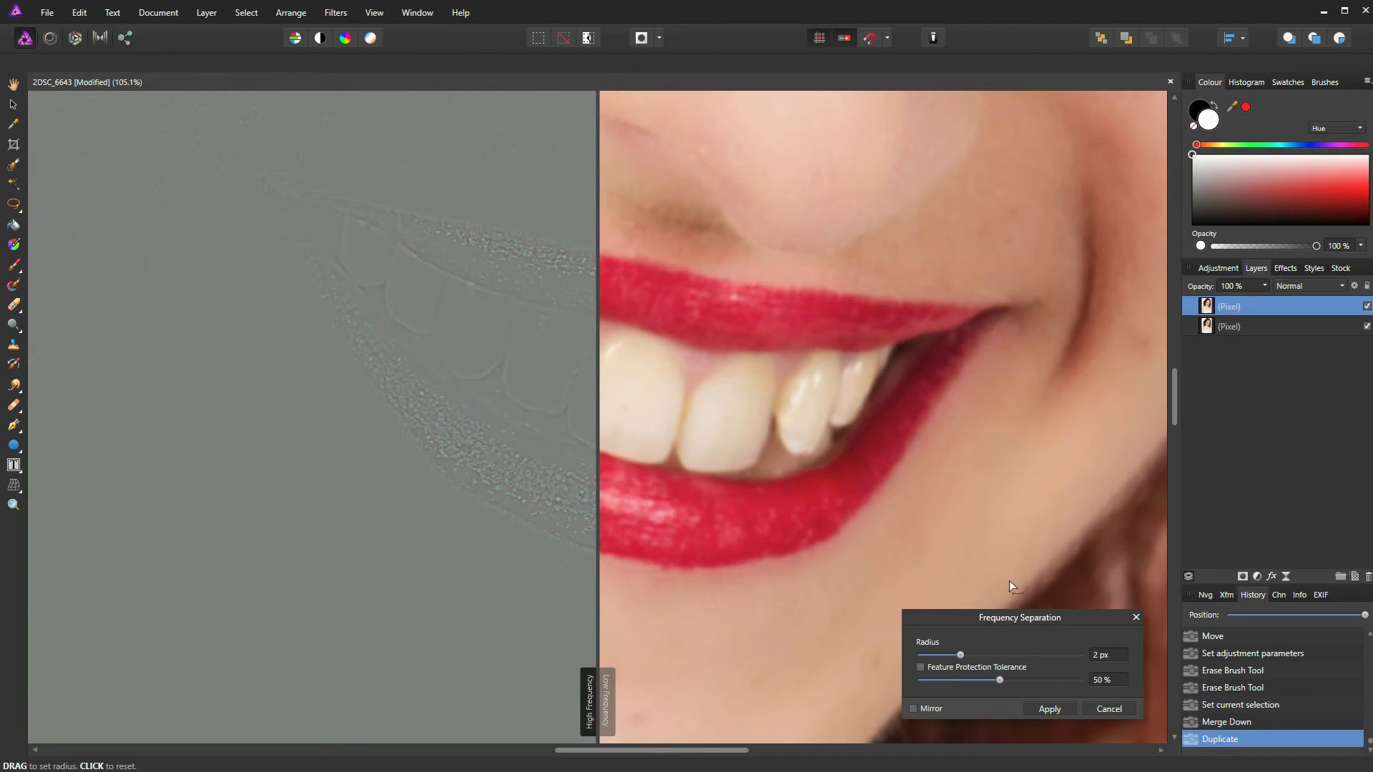
pyautogui.click(1049, 709)
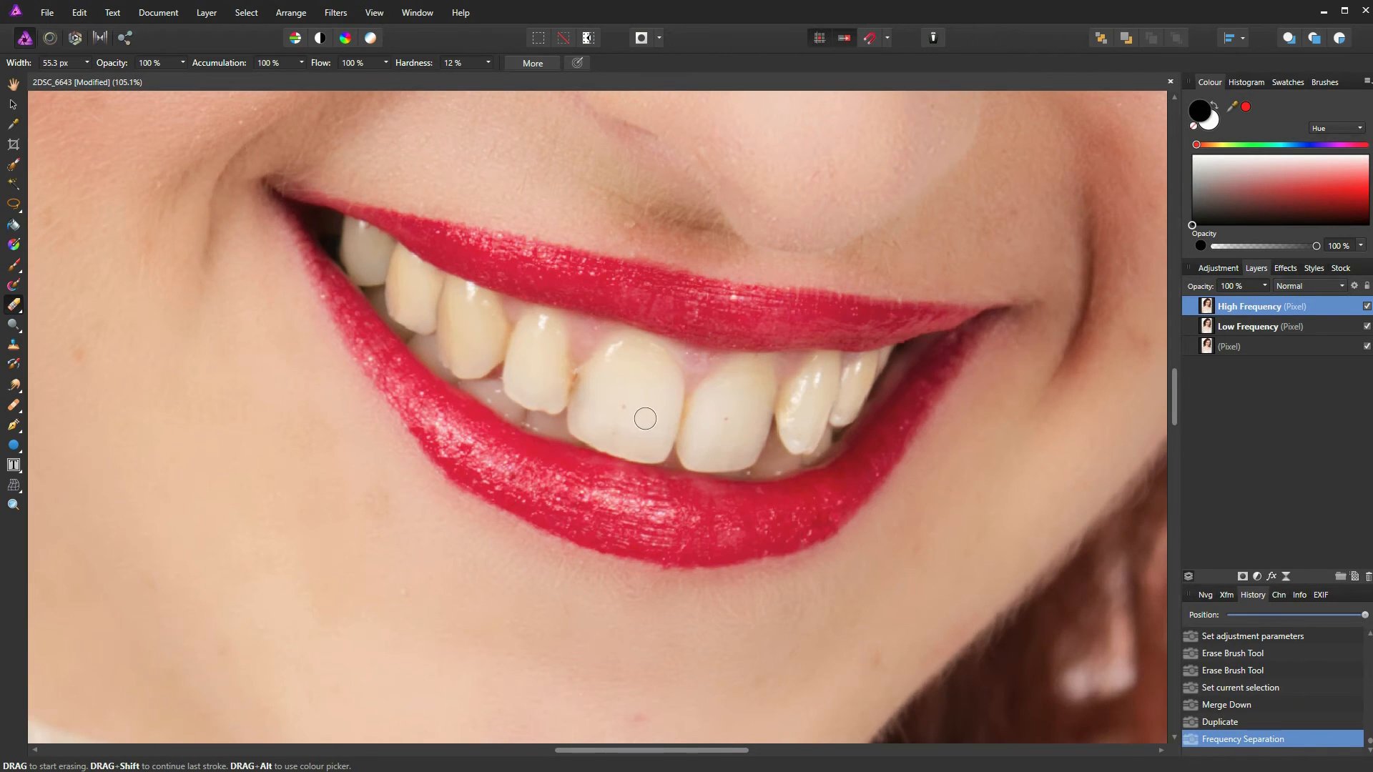
# Step: Clone clean enamel texture over the two small spots on the large front tooth, working on the High Frequency layer
pyautogui.scroll(3, 640, 414)
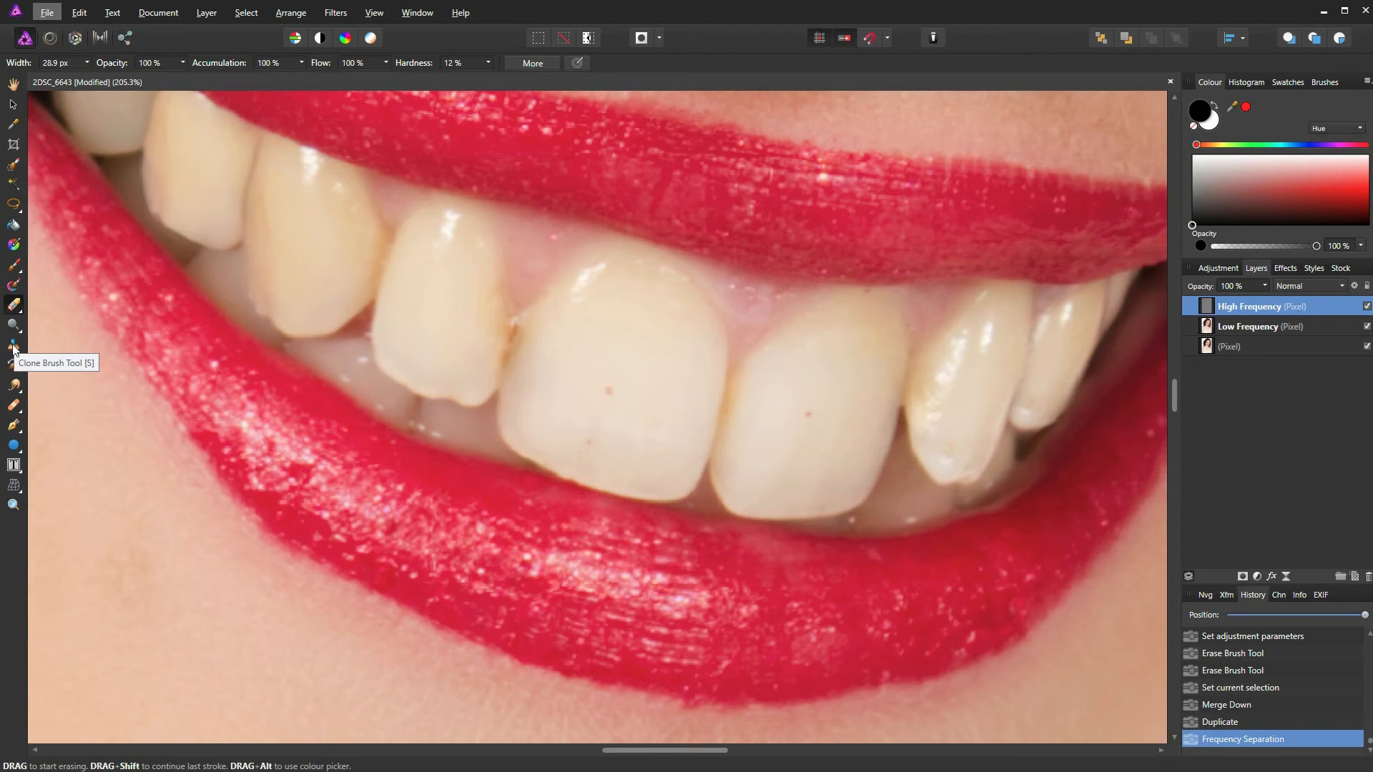
pyautogui.click(13, 346)
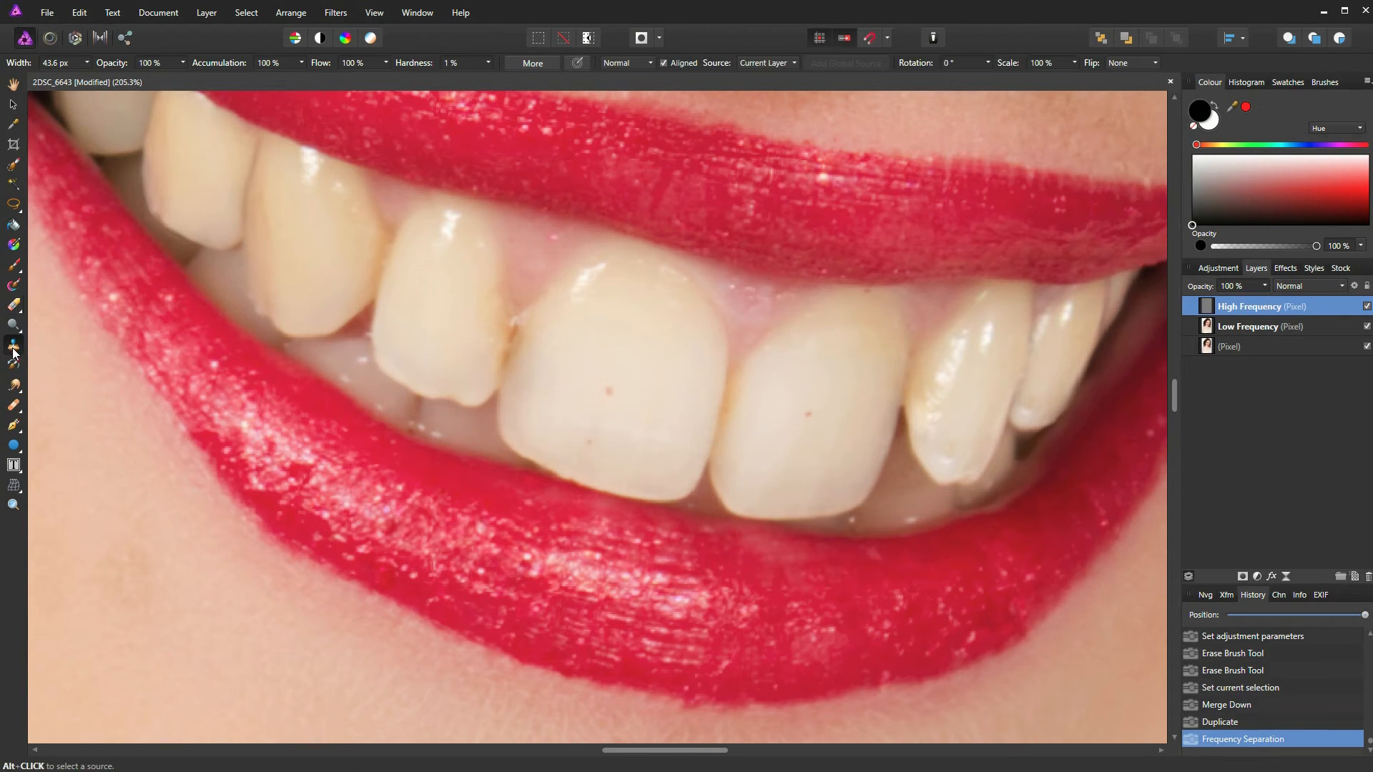
pyautogui.keyDown('alt'); pyautogui.click(642, 397); pyautogui.keyUp('alt')
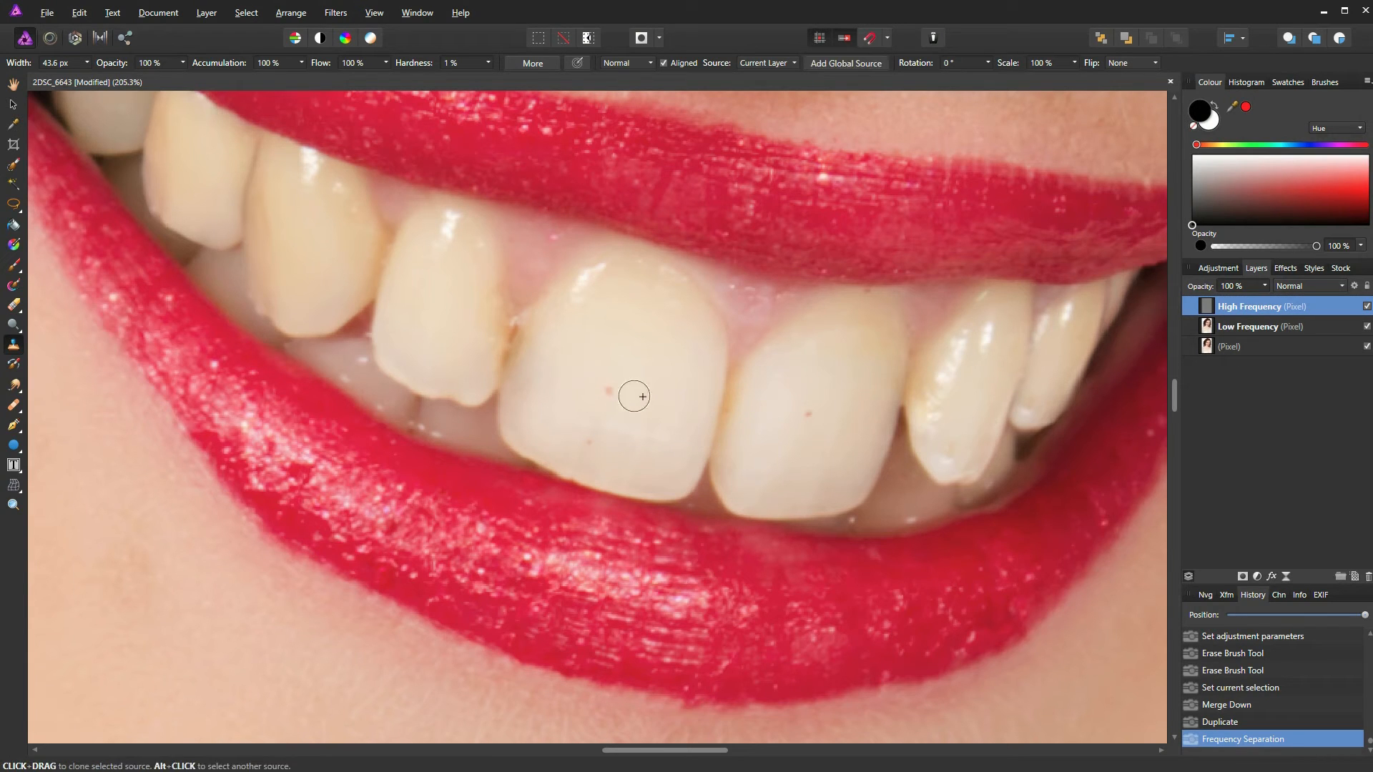
pyautogui.click(607, 389)
pyautogui.moveTo(608, 390); pyautogui.dragTo(592, 438)
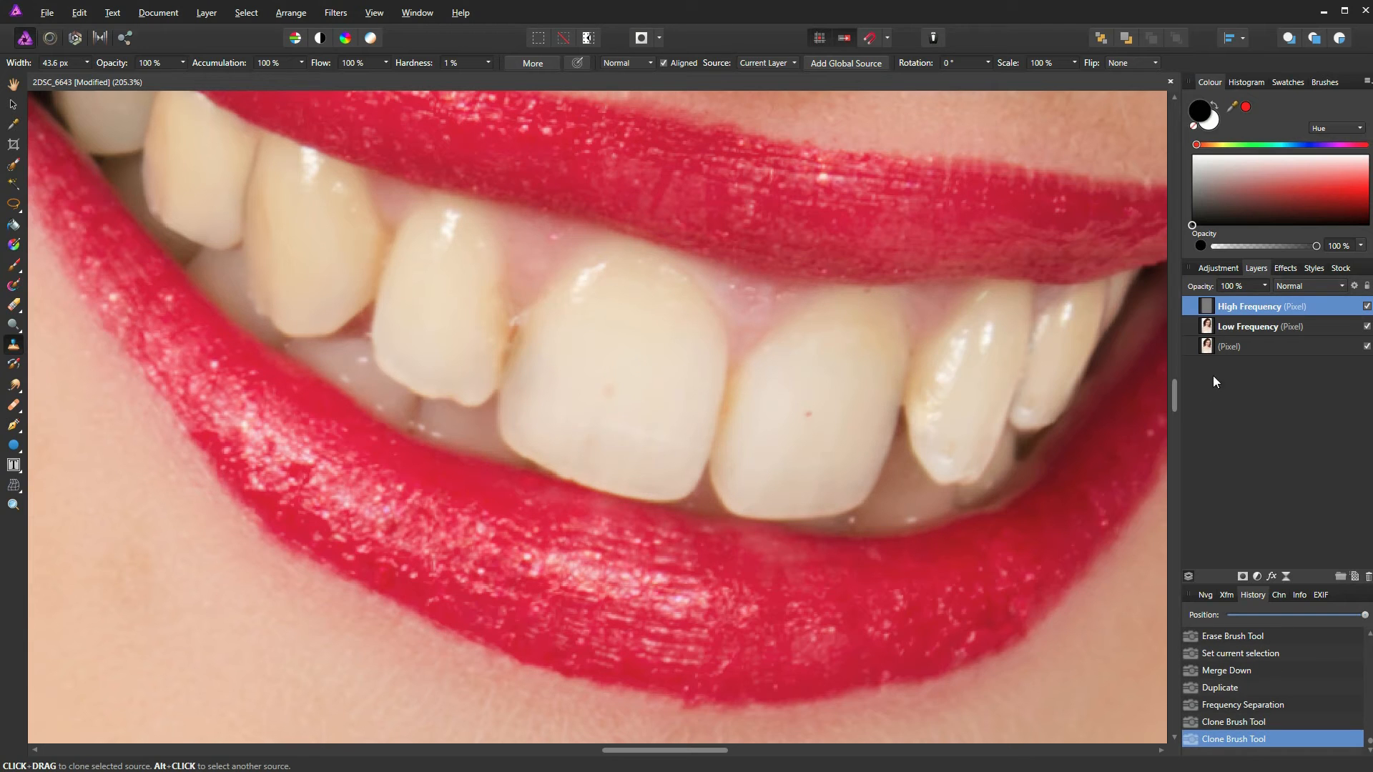
# Step: On the Low Frequency layer, make a freehand selection with a 7 px feather around the front tooth's remaining spot
pyautogui.click(1206, 327)
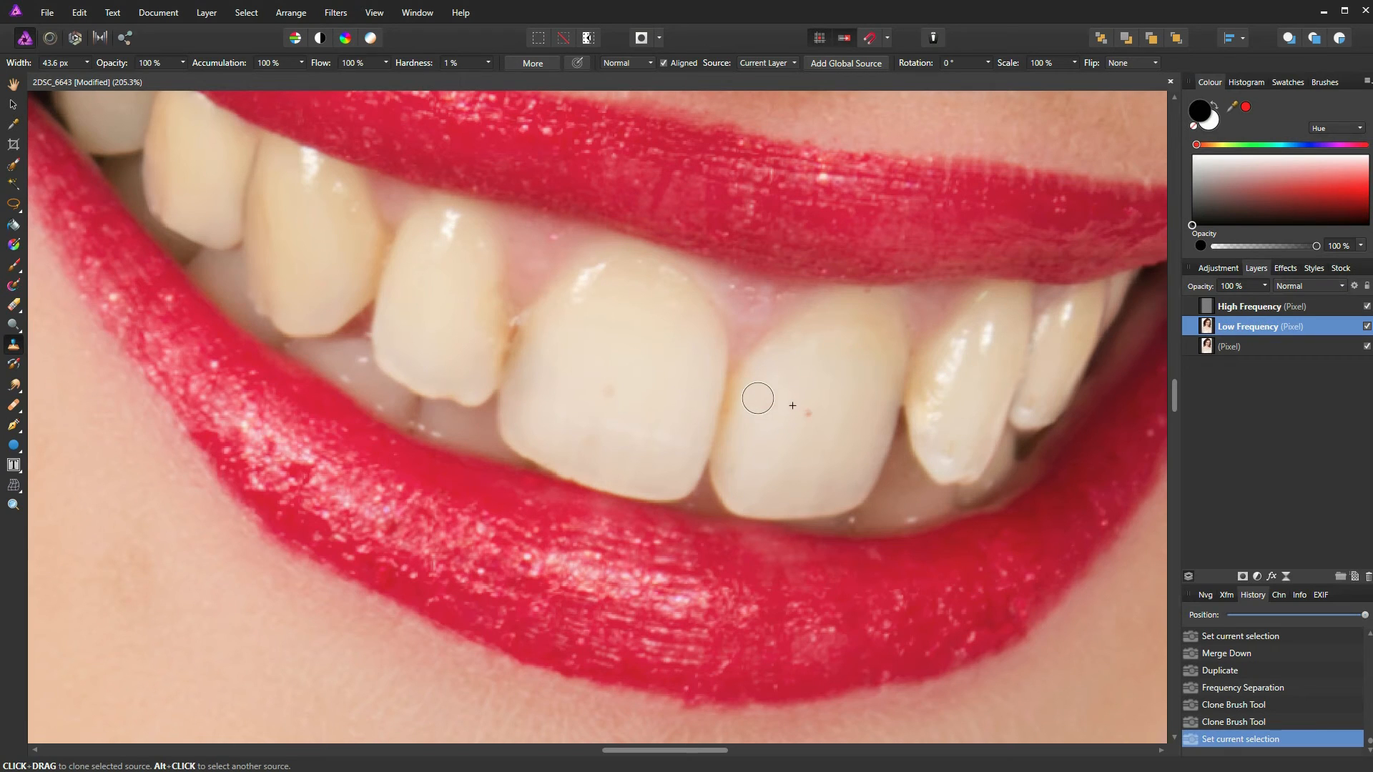
pyautogui.press('l')
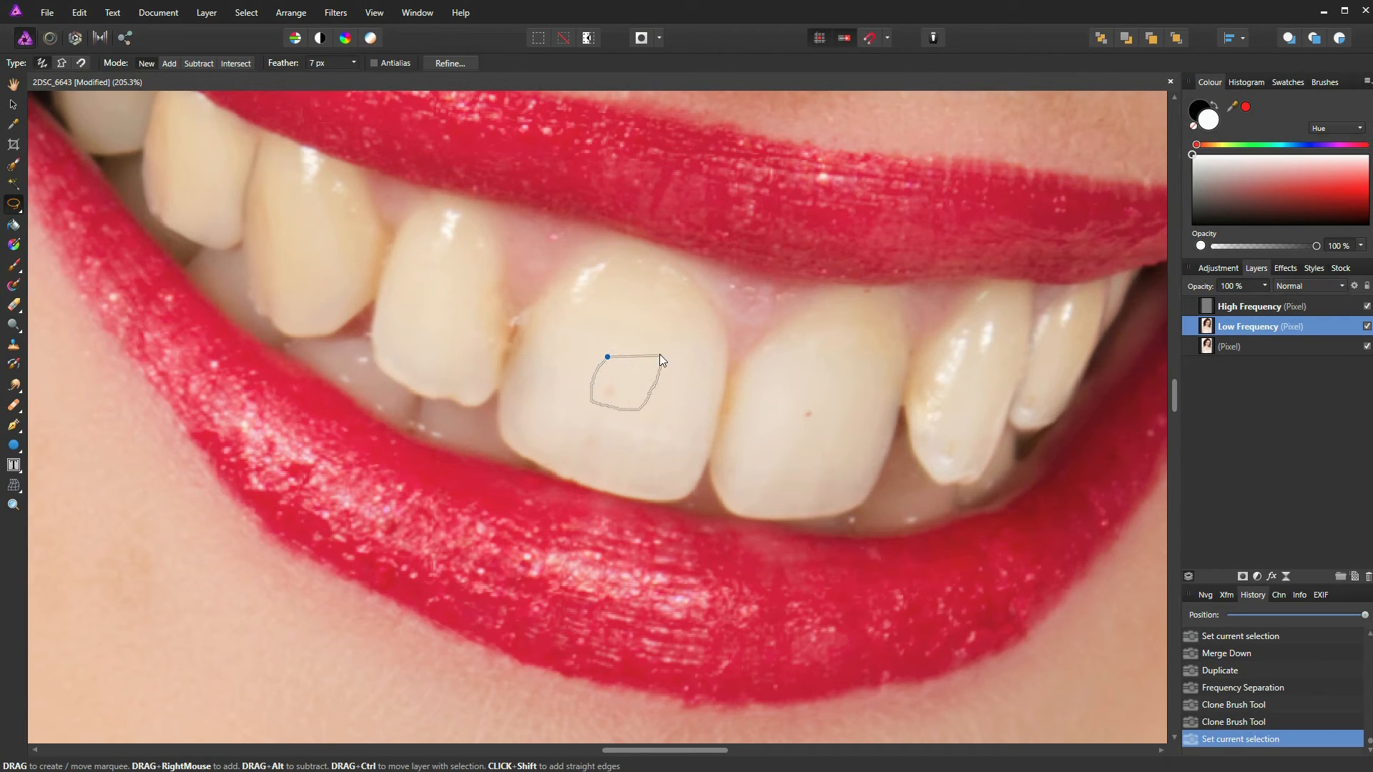
pyautogui.moveTo(584, 404); pyautogui.dragTo(585, 397)
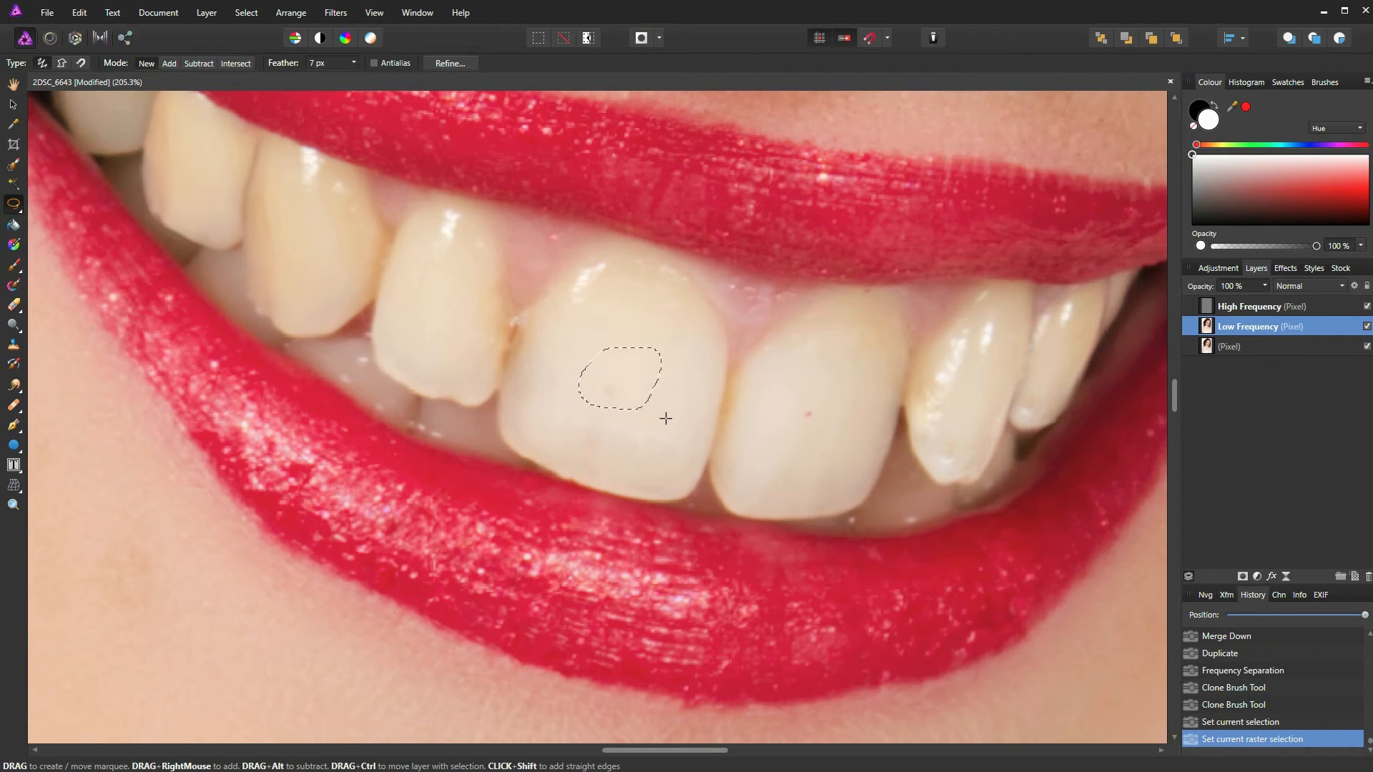
# Step: Repeat the last Gaussian Blur twice on the selected area of the front tooth
pyautogui.click(336, 12)
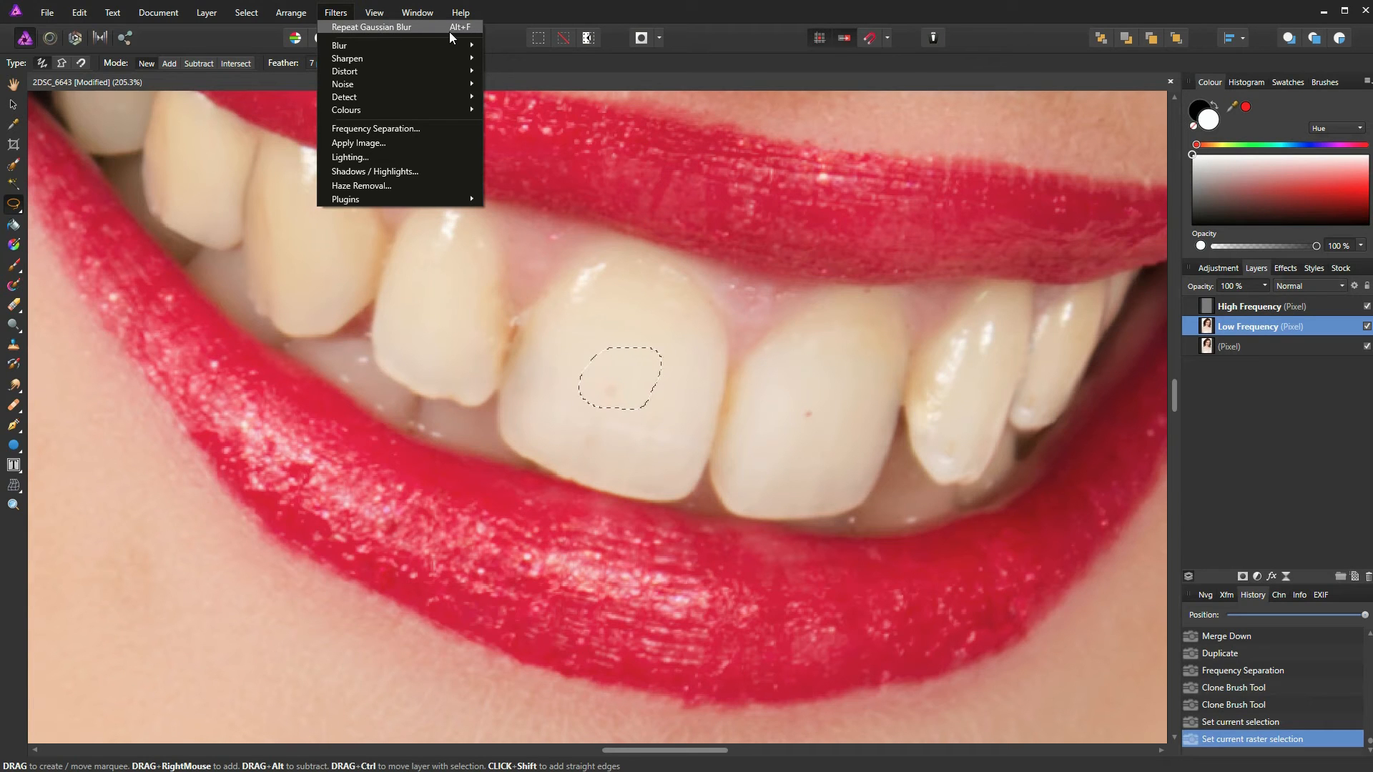
pyautogui.click(349, 14)
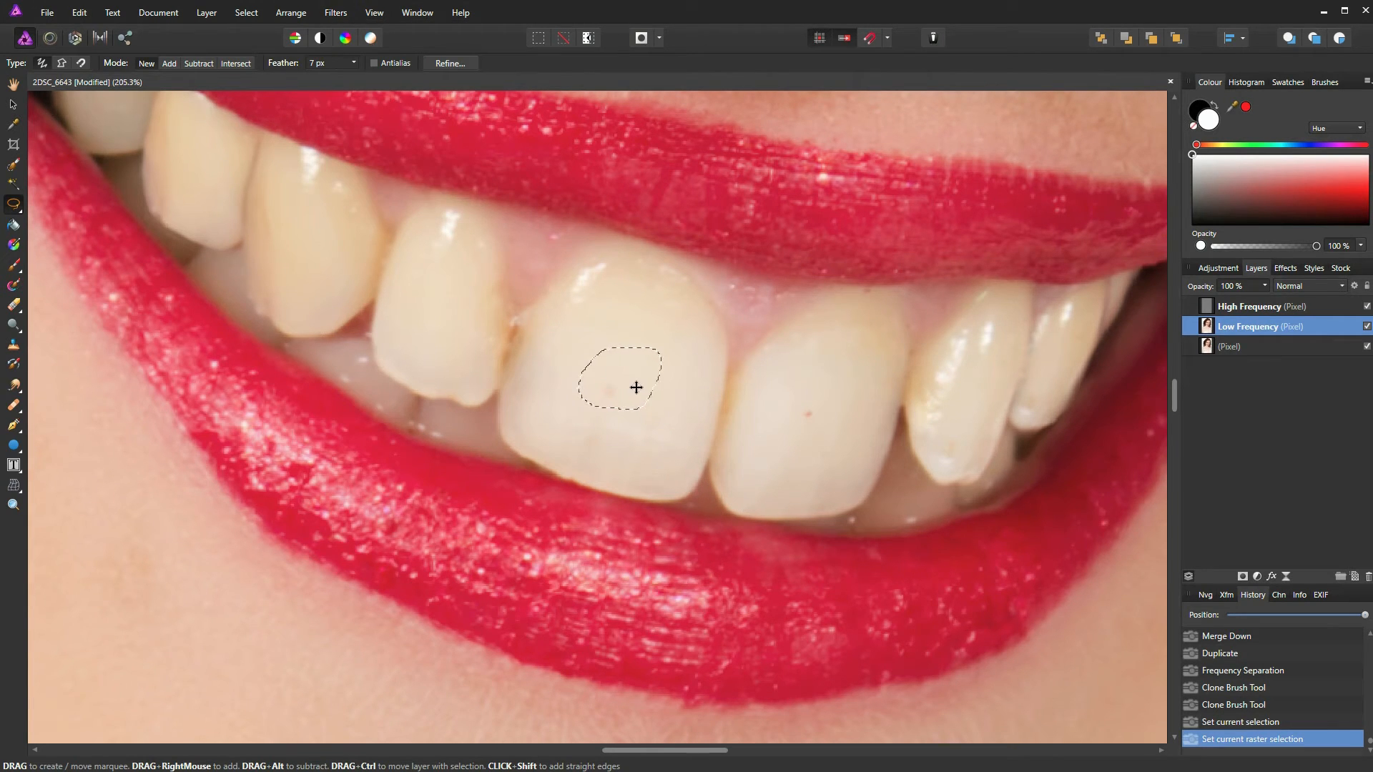
pyautogui.hotkey('ctrl', 'f')
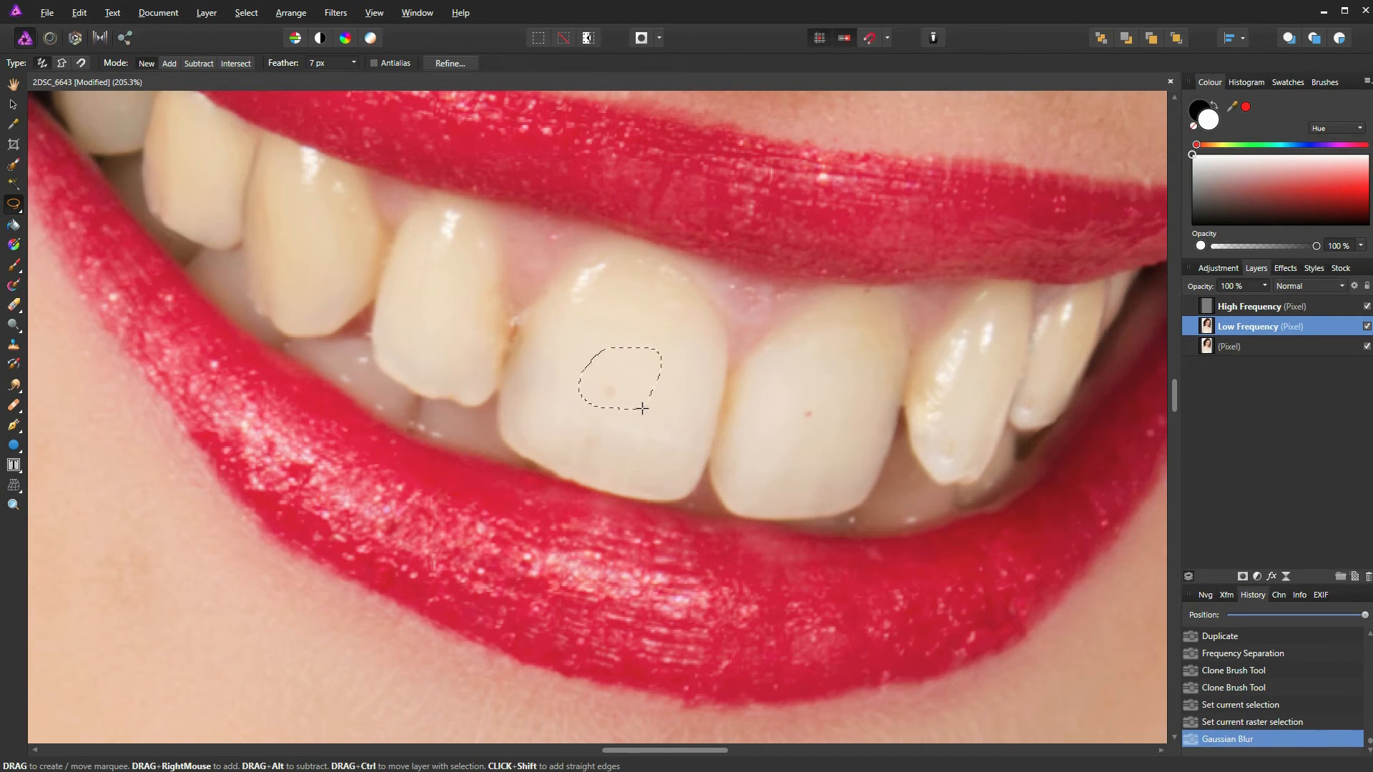
pyautogui.hotkey('ctrl', 'f')
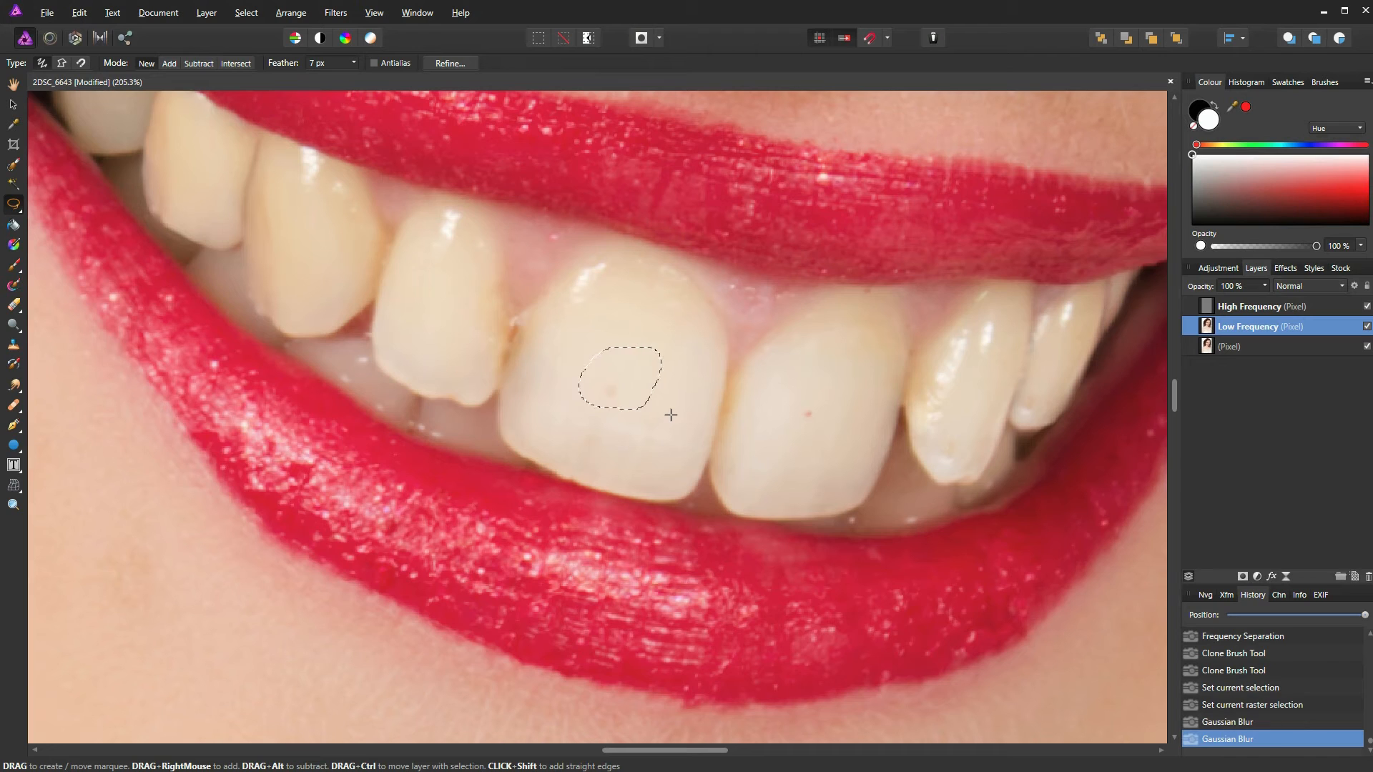
# Step: Apply a Gaussian Blur with a larger radius to the selected spot to even out the tooth's colour
pyautogui.click(335, 12)
pyautogui.moveTo(350, 44)
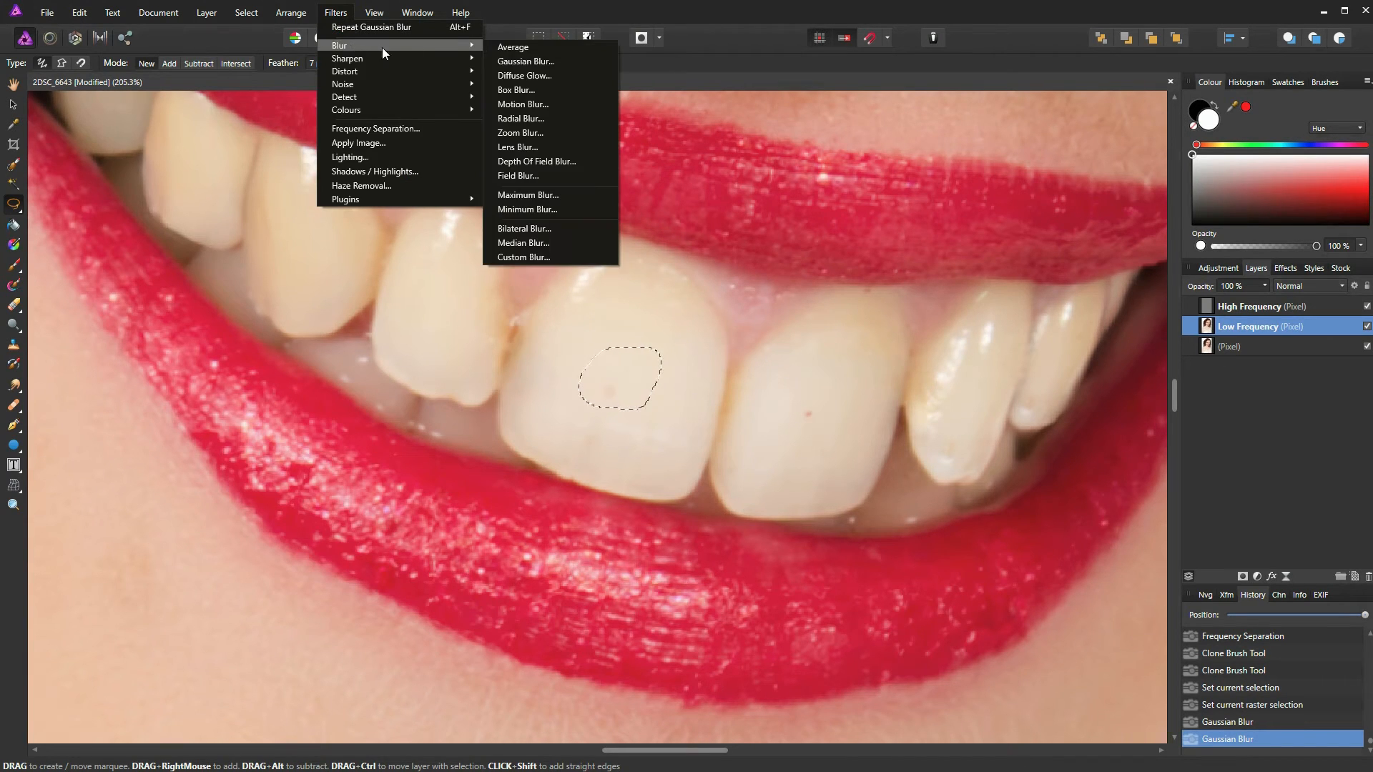
pyautogui.click(508, 63)
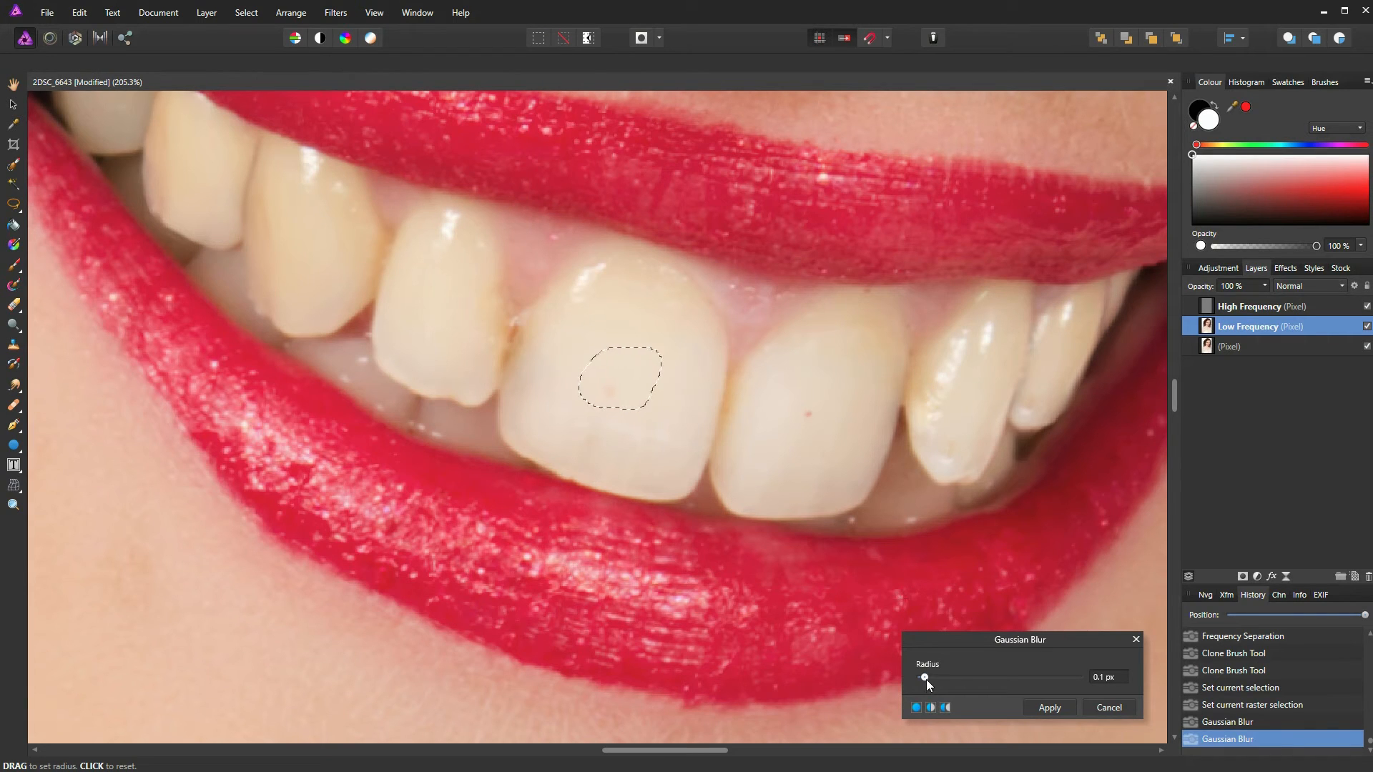
pyautogui.moveTo(941, 680); pyautogui.dragTo(1006, 686)
pyautogui.click(1033, 708)
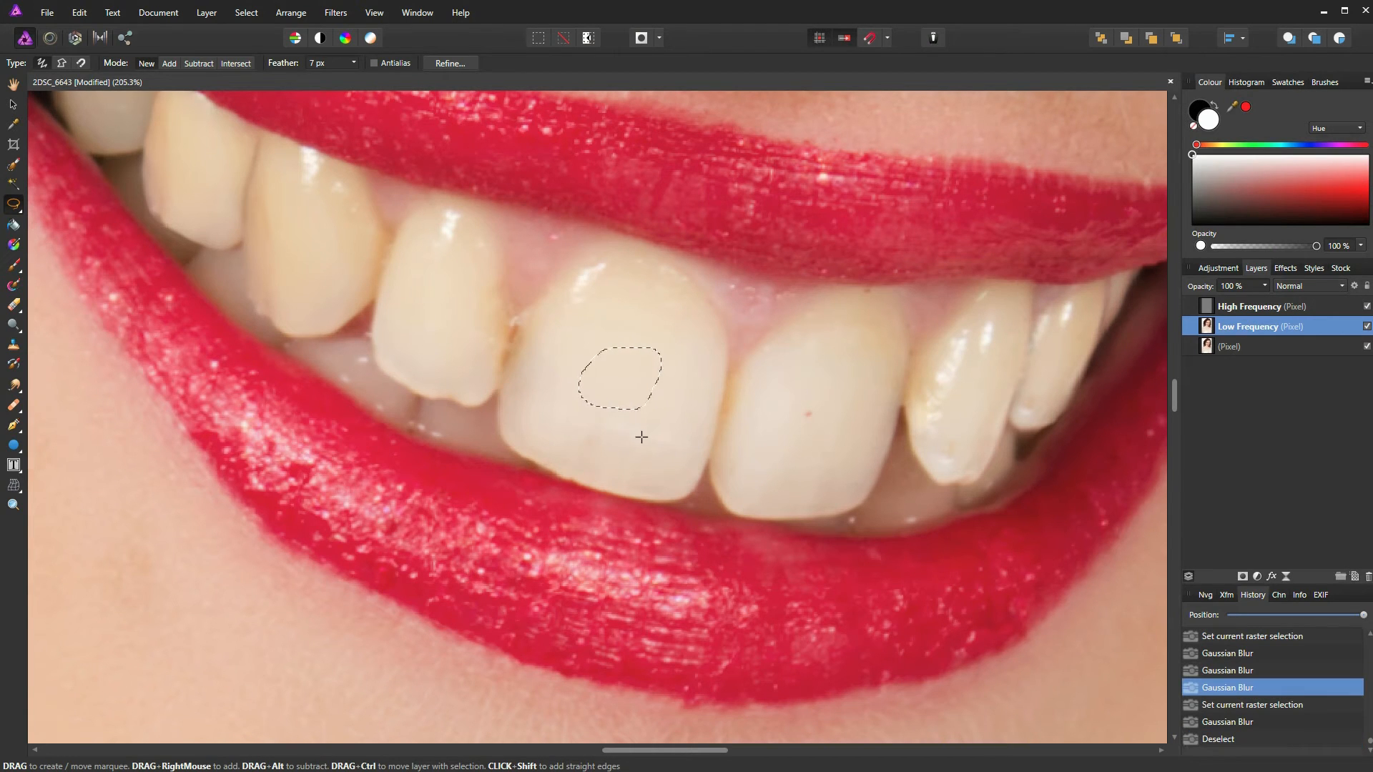
# Step: Select the discoloured patch near the large front tooth's lower edge freehand with a 7 px feather and soften it with a smaller-radius Gaussian Blur
pyautogui.moveTo(571, 453)
pyautogui.mouseDown()
pyautogui.moveTo(618, 461)
pyautogui.moveTo(628, 437)
pyautogui.moveTo(613, 423)
pyautogui.mouseUp()
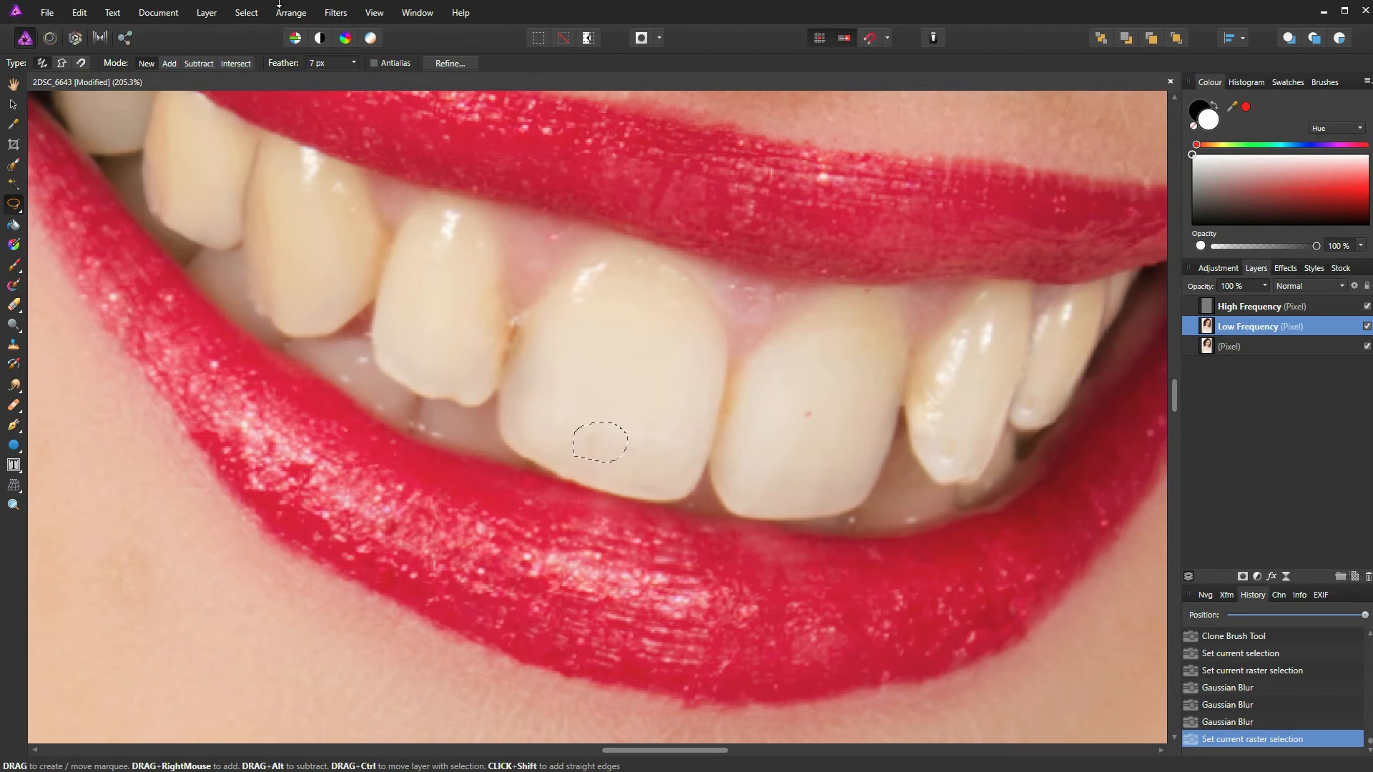
pyautogui.click(335, 14)
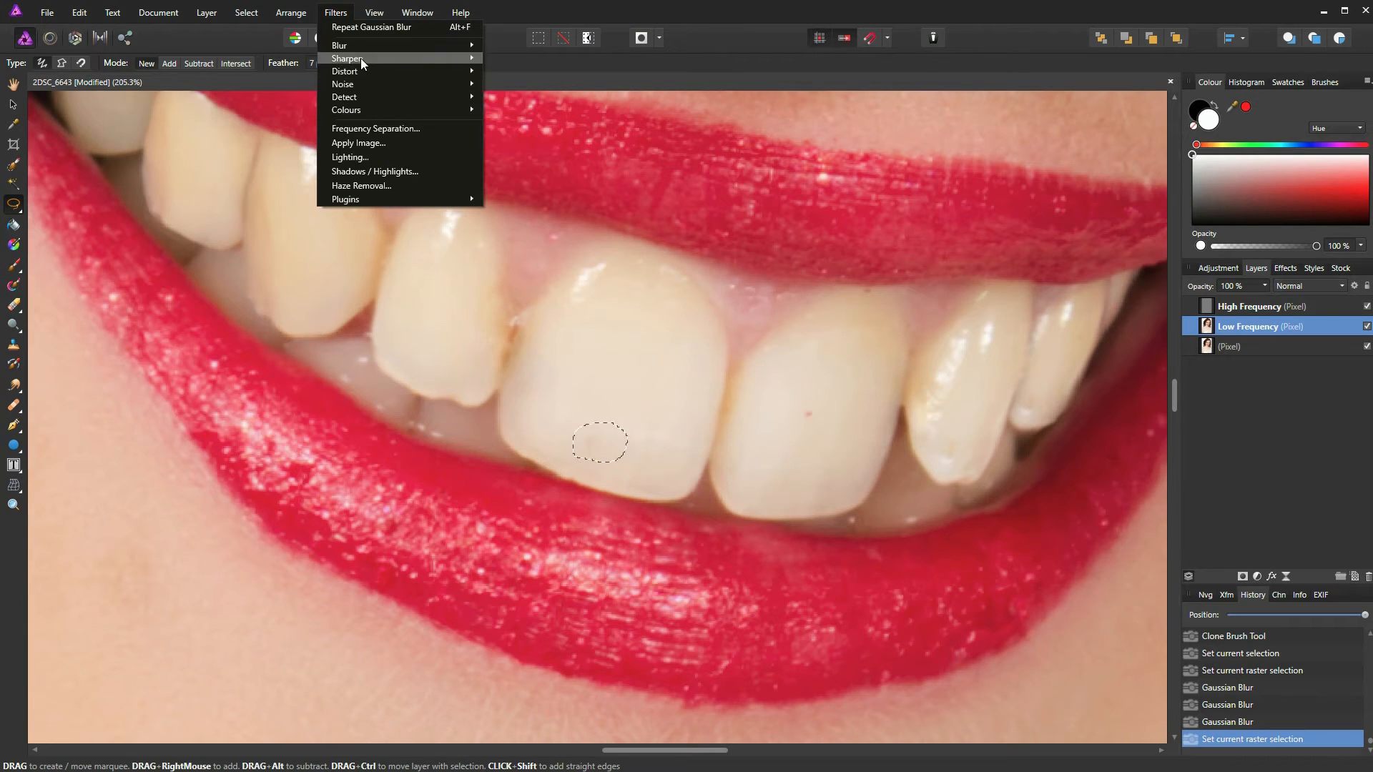
pyautogui.moveTo(362, 45)
pyautogui.click(519, 61)
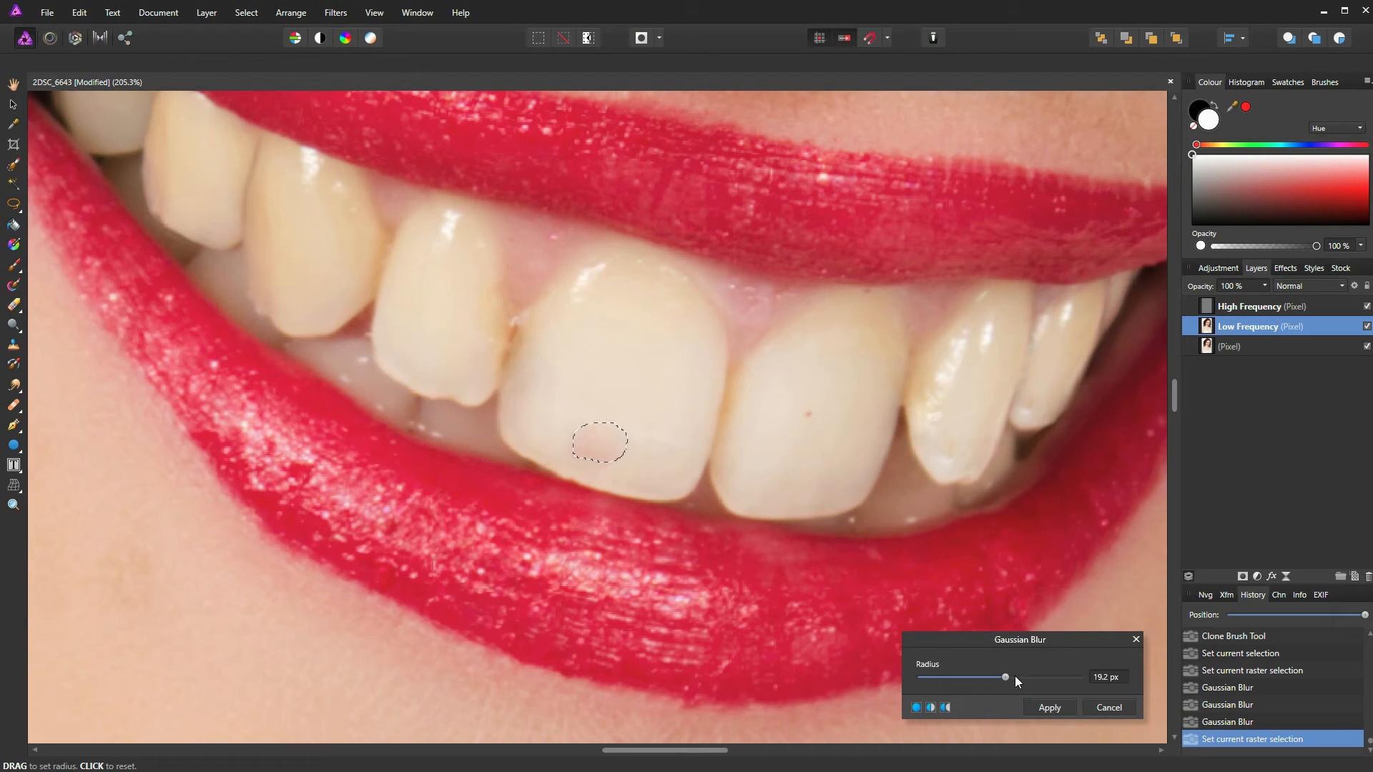
pyautogui.moveTo(1007, 675); pyautogui.dragTo(977, 673)
pyautogui.moveTo(975, 672); pyautogui.dragTo(971, 673)
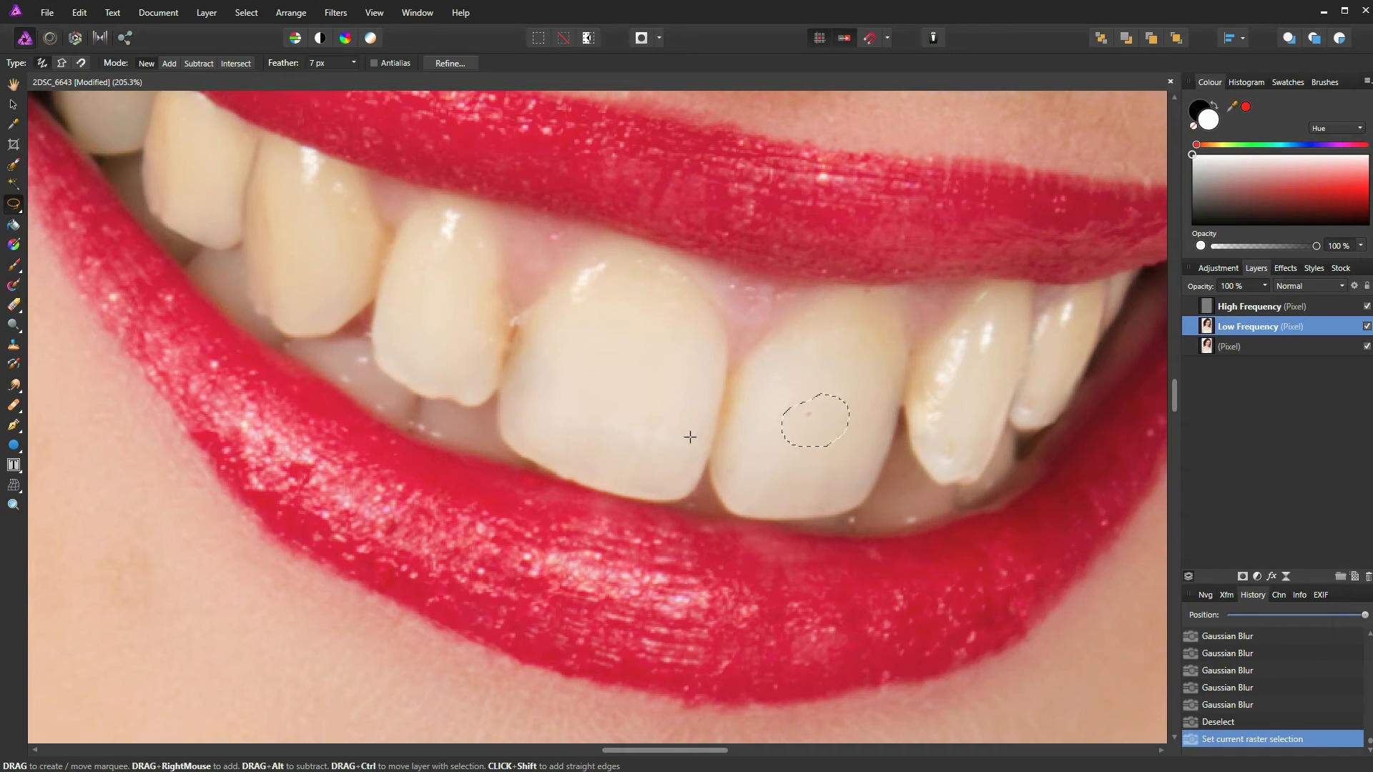
# Step: Deselect, switch to the High Frequency layer and clone over the dark spot on the second front tooth with a brush about 27 px wide
pyautogui.hotkey('ctrl', 'd')
pyautogui.click(1210, 309)
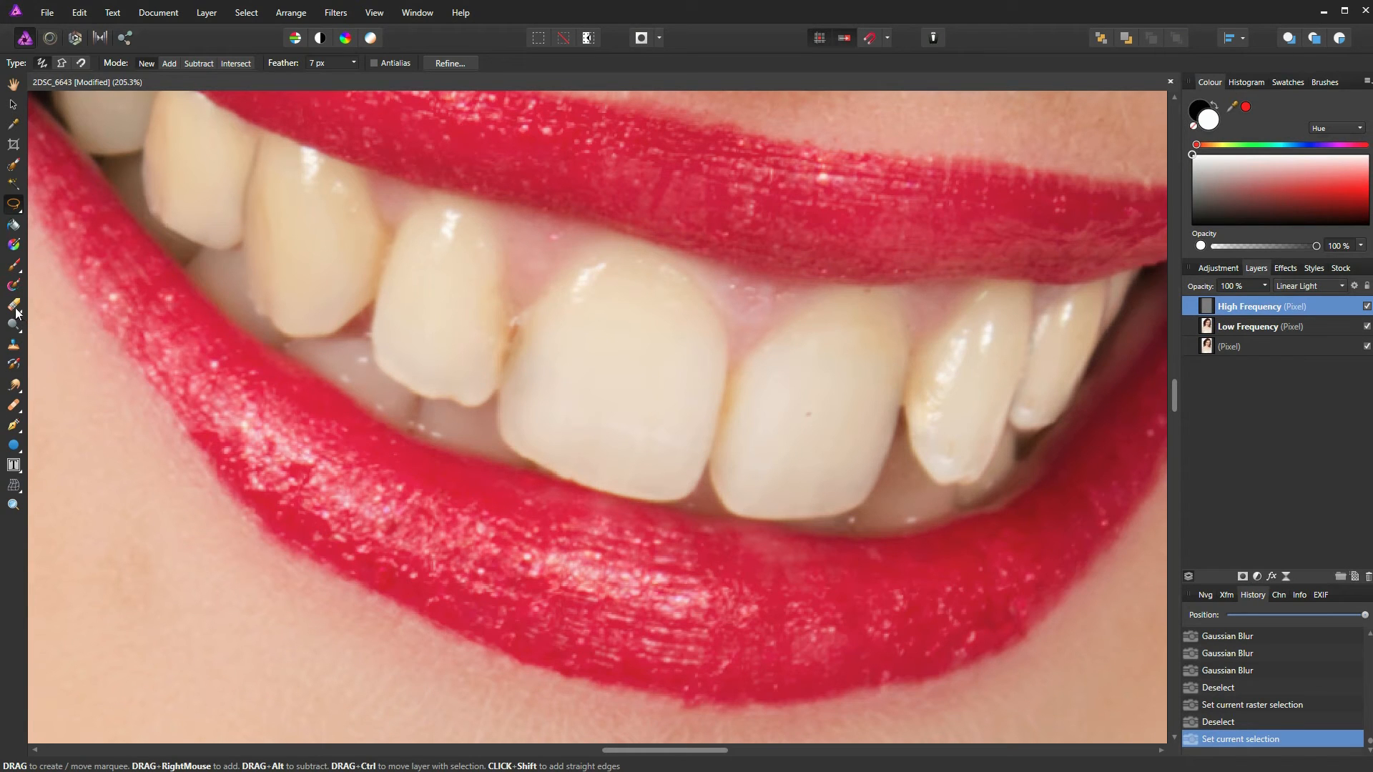
pyautogui.click(14, 346)
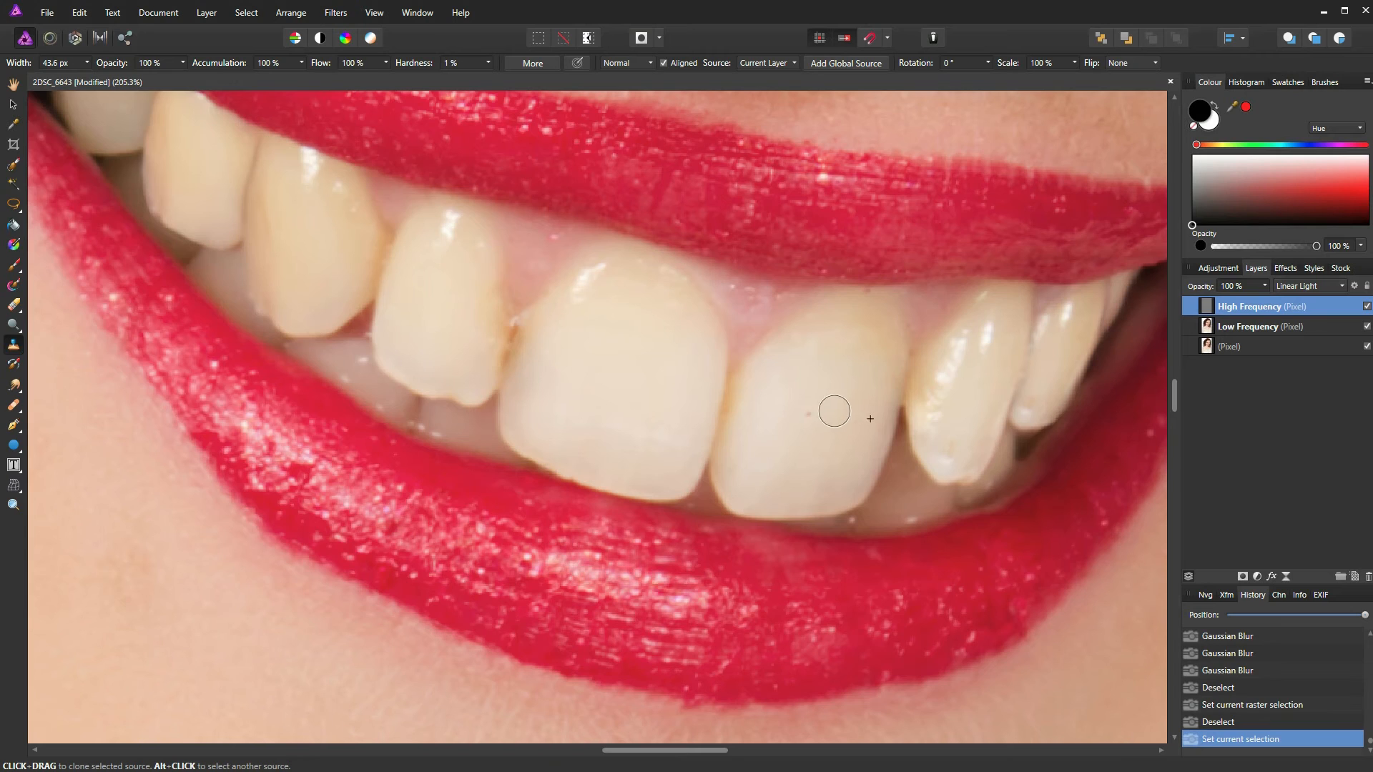
pyautogui.press('[')
pyautogui.press('[')
pyautogui.press('[')
pyautogui.moveTo(808, 414); pyautogui.dragTo(804, 417)
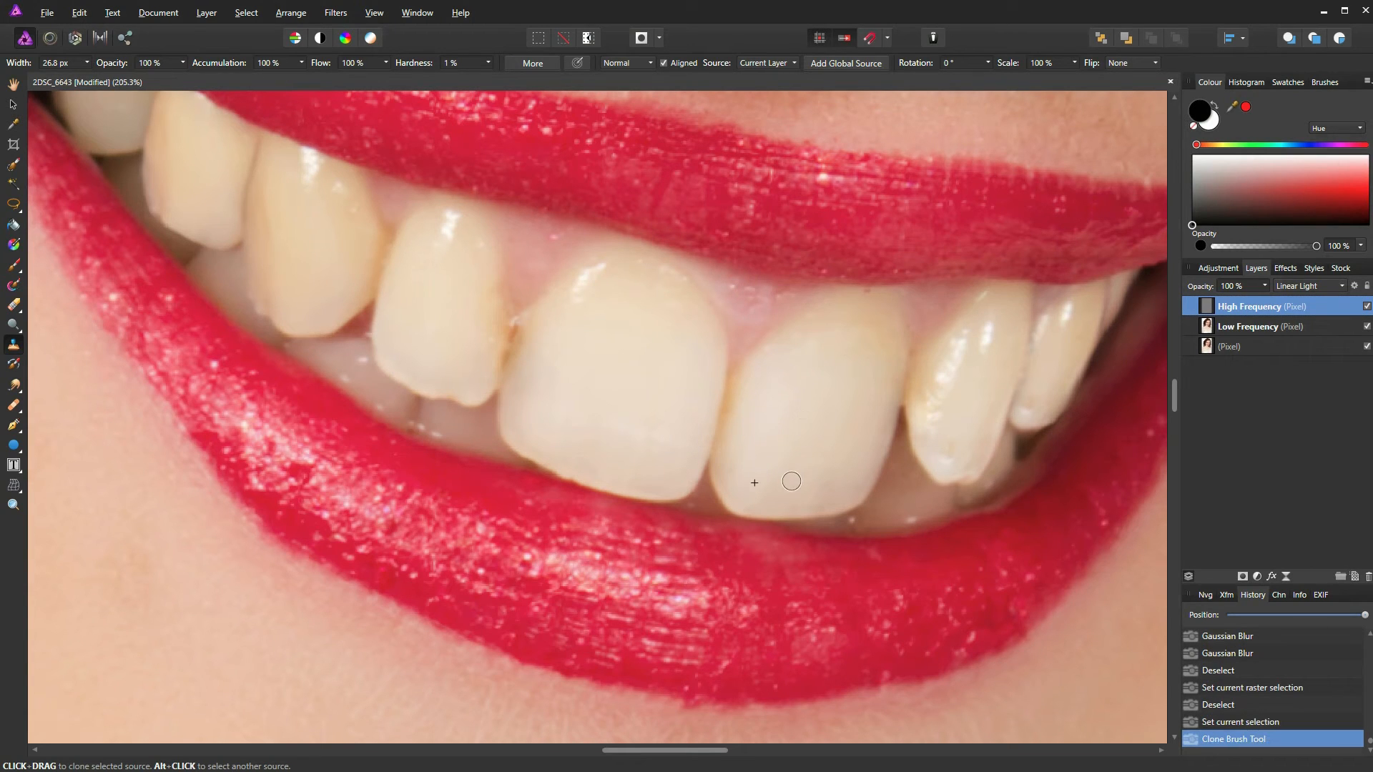
# Step: Clone clean texture over the tiny mark where the second front tooth meets the gum, using a brush about 16 px wide
pyautogui.keyDown('alt'); pyautogui.click(877, 295); pyautogui.keyUp('alt')
pyautogui.press('[')
pyautogui.press('[')
pyautogui.press('[')
pyautogui.click(868, 292)
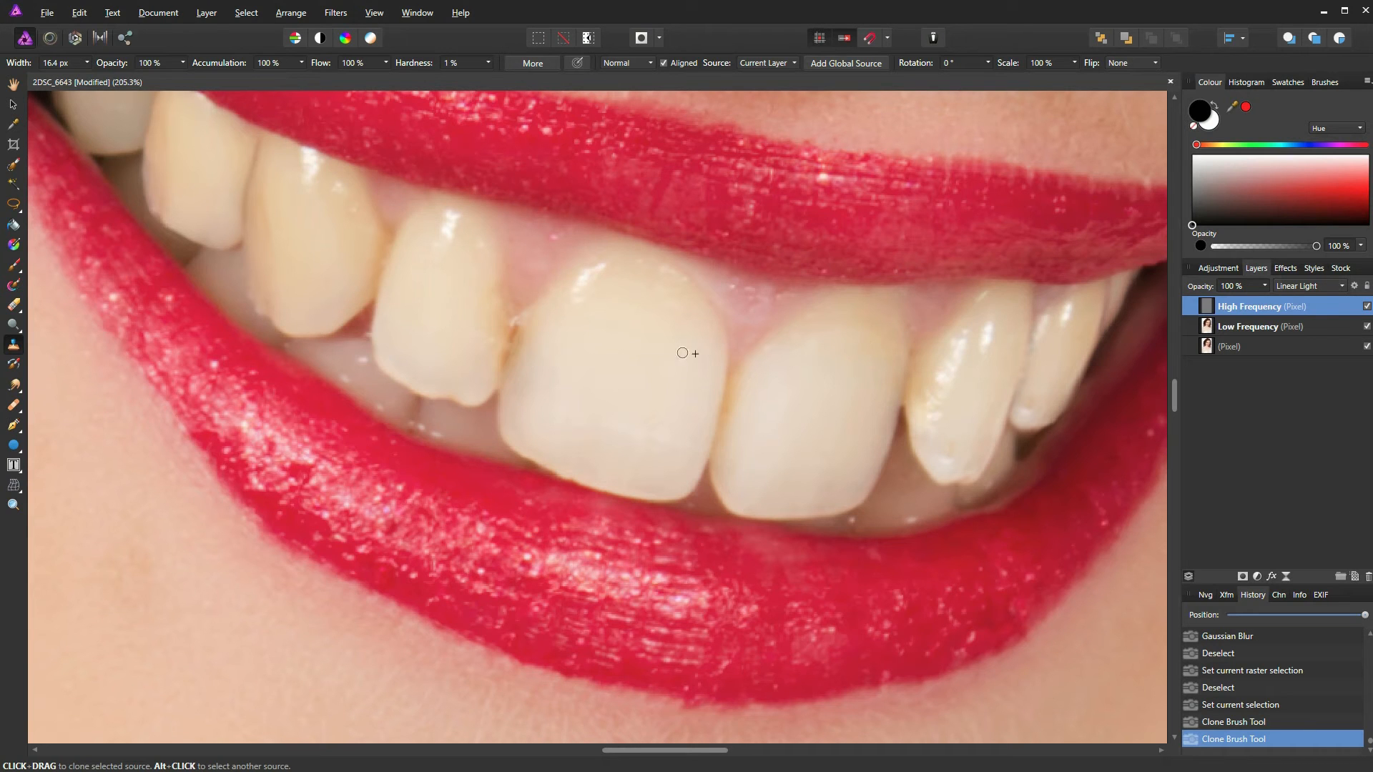
# Step: Clone clean enamel texture along the discoloured outer edge of the second-to-last side tooth with a 25 px brush
pyautogui.moveTo(328, 297); pyautogui.dragTo(527, 463)
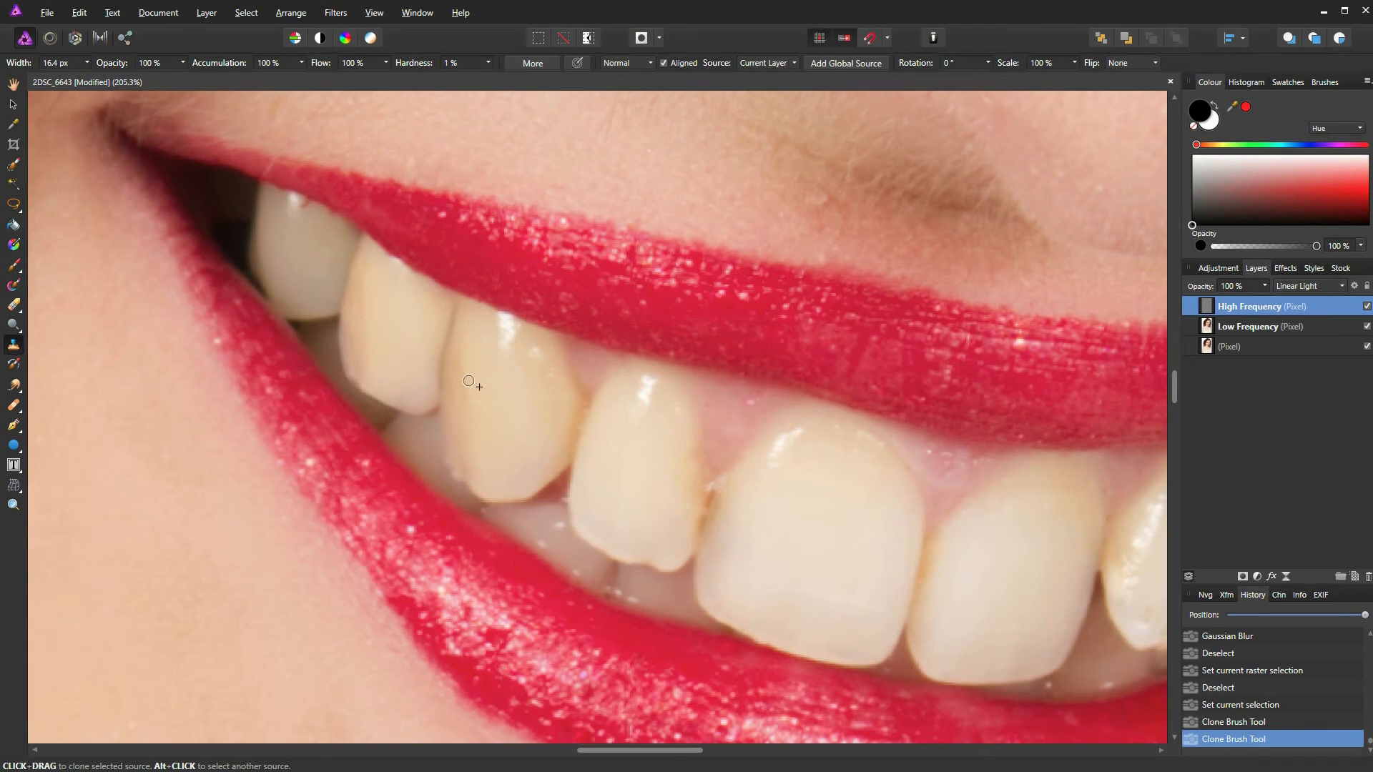
pyautogui.keyDown('alt'); pyautogui.click(381, 323); pyautogui.keyUp('alt')
pyautogui.press(']')
pyautogui.moveTo(356, 343)
pyautogui.mouseDown()
pyautogui.moveTo(359, 315)
pyautogui.moveTo(359, 379)
pyautogui.moveTo(360, 298)
pyautogui.mouseUp()
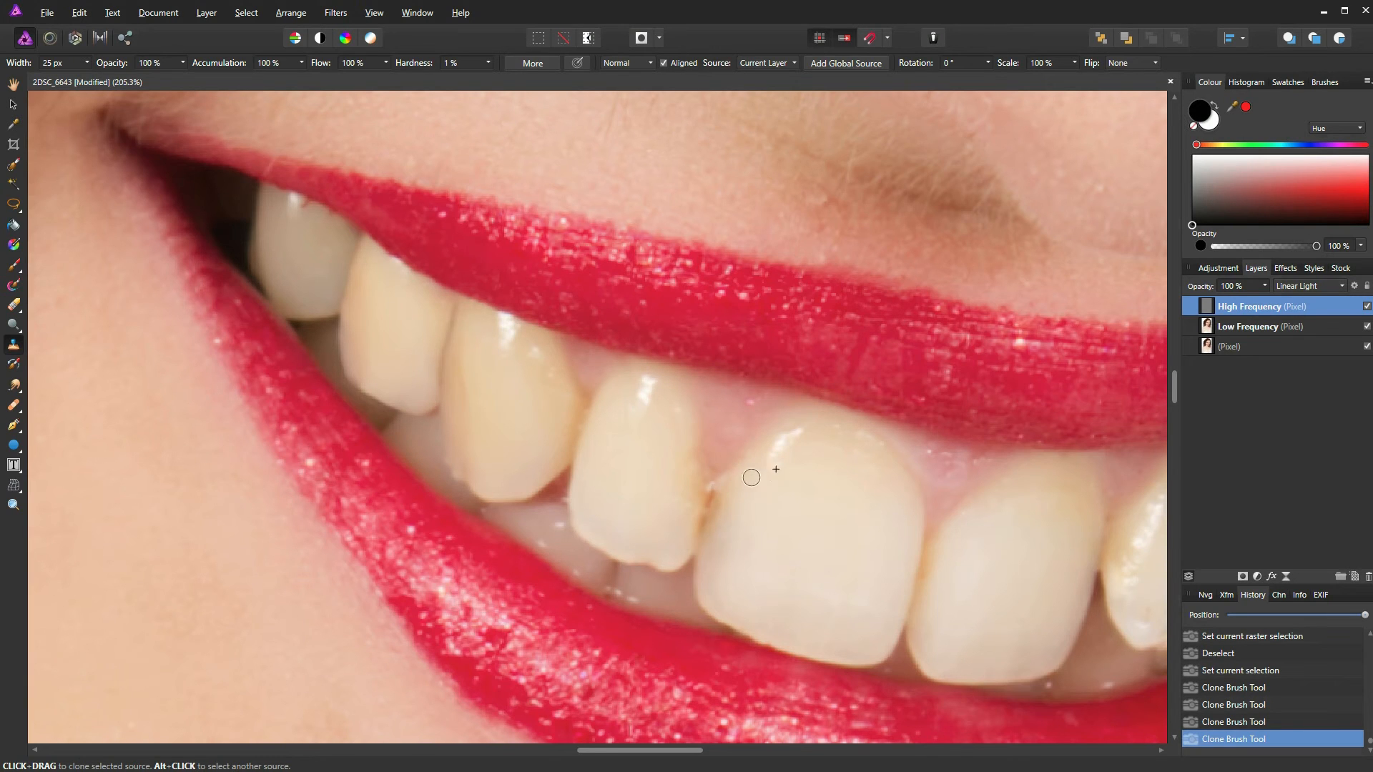
# Step: Clone over the blemishes at the top of the large front tooth and the adjacent pink gum spot on the High Frequency layer
pyautogui.scroll(3, 741, 504)
pyautogui.moveTo(693, 493)
pyautogui.mouseDown()
pyautogui.moveTo(695, 461)
pyautogui.moveTo(676, 568)
pyautogui.moveTo(679, 509)
pyautogui.moveTo(682, 533)
pyautogui.mouseUp()
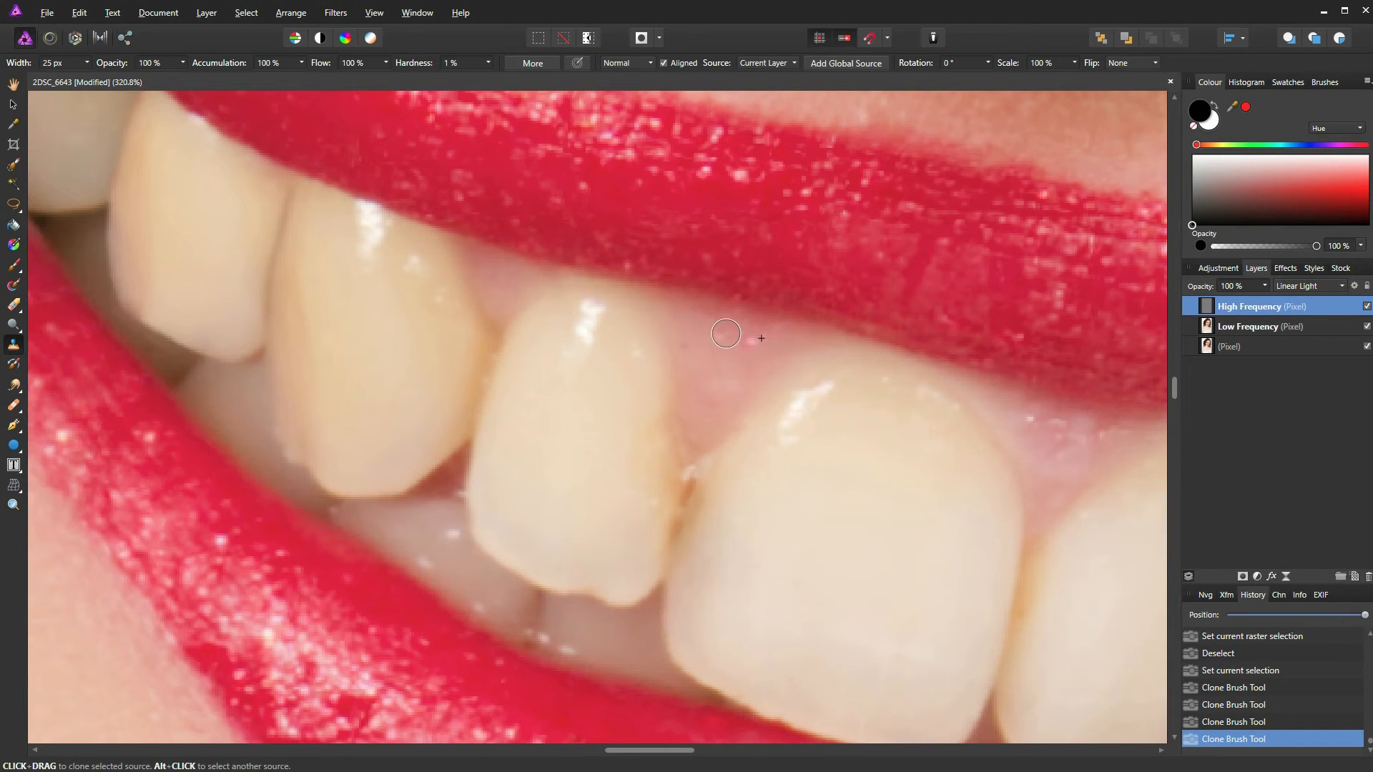
pyautogui.keyDown('alt'); pyautogui.click(870, 398); pyautogui.keyUp('alt')
pyautogui.moveTo(837, 395); pyautogui.dragTo(801, 373)
pyautogui.press('[')
pyautogui.click(753, 341)
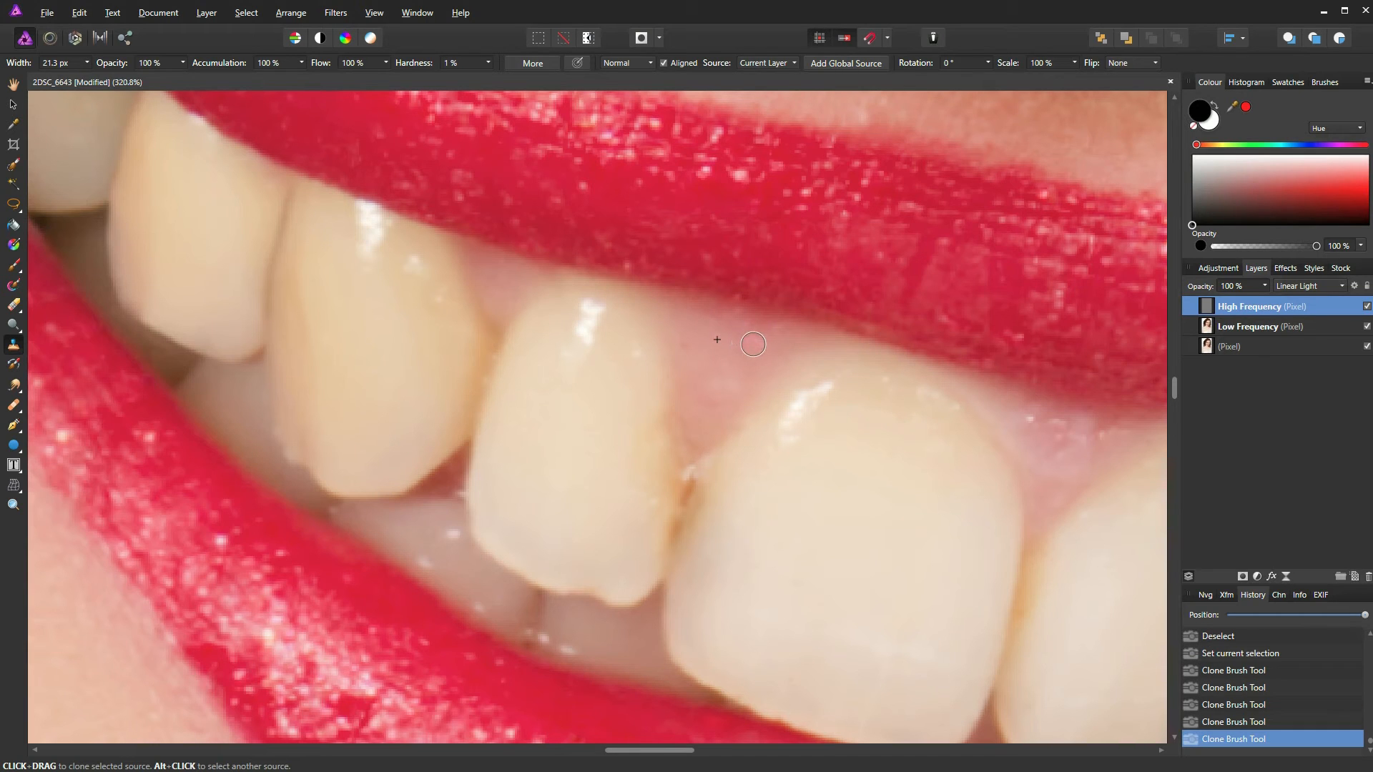
pyautogui.click(749, 339)
# Step: On the Low Frequency layer, clone over the pink gum spot's colour and outline the spot with a feathered freehand selection
pyautogui.click(1210, 325)
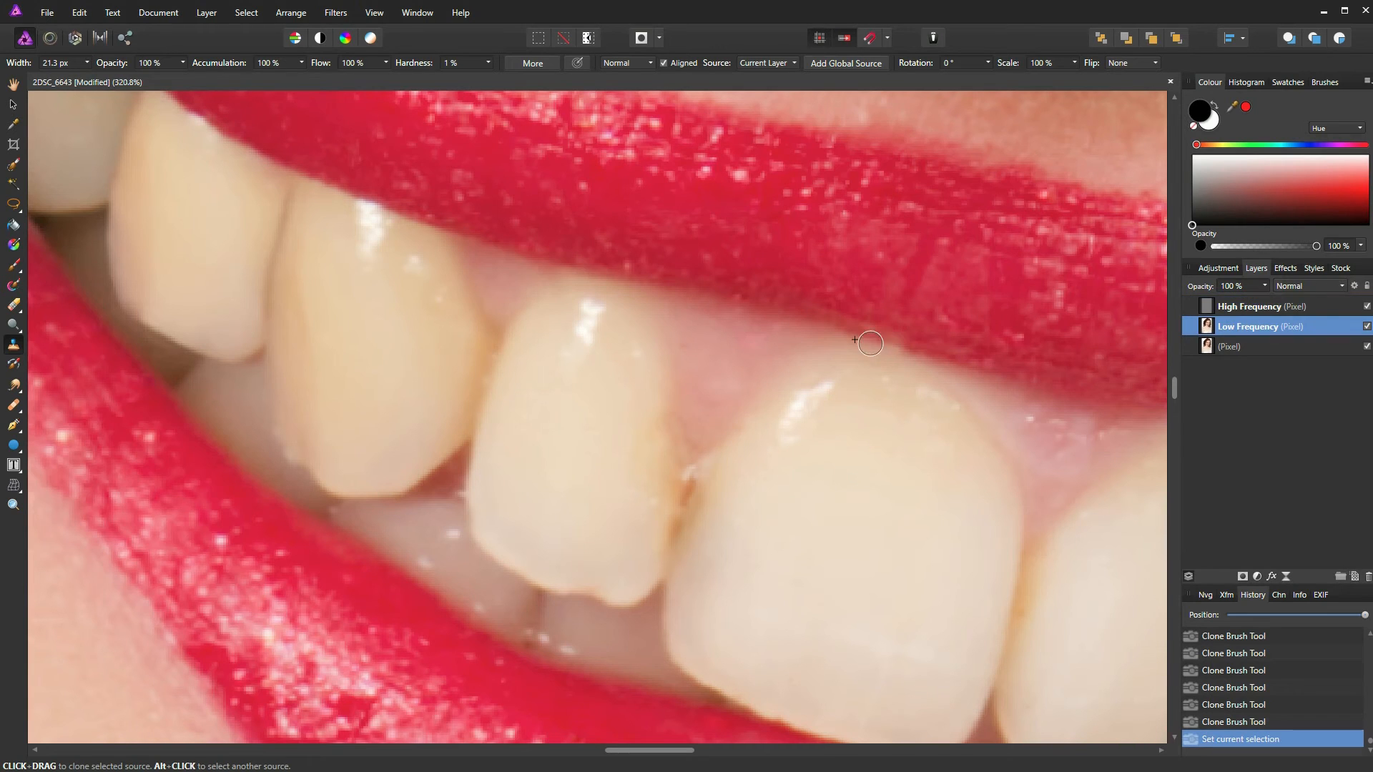
pyautogui.click(737, 341)
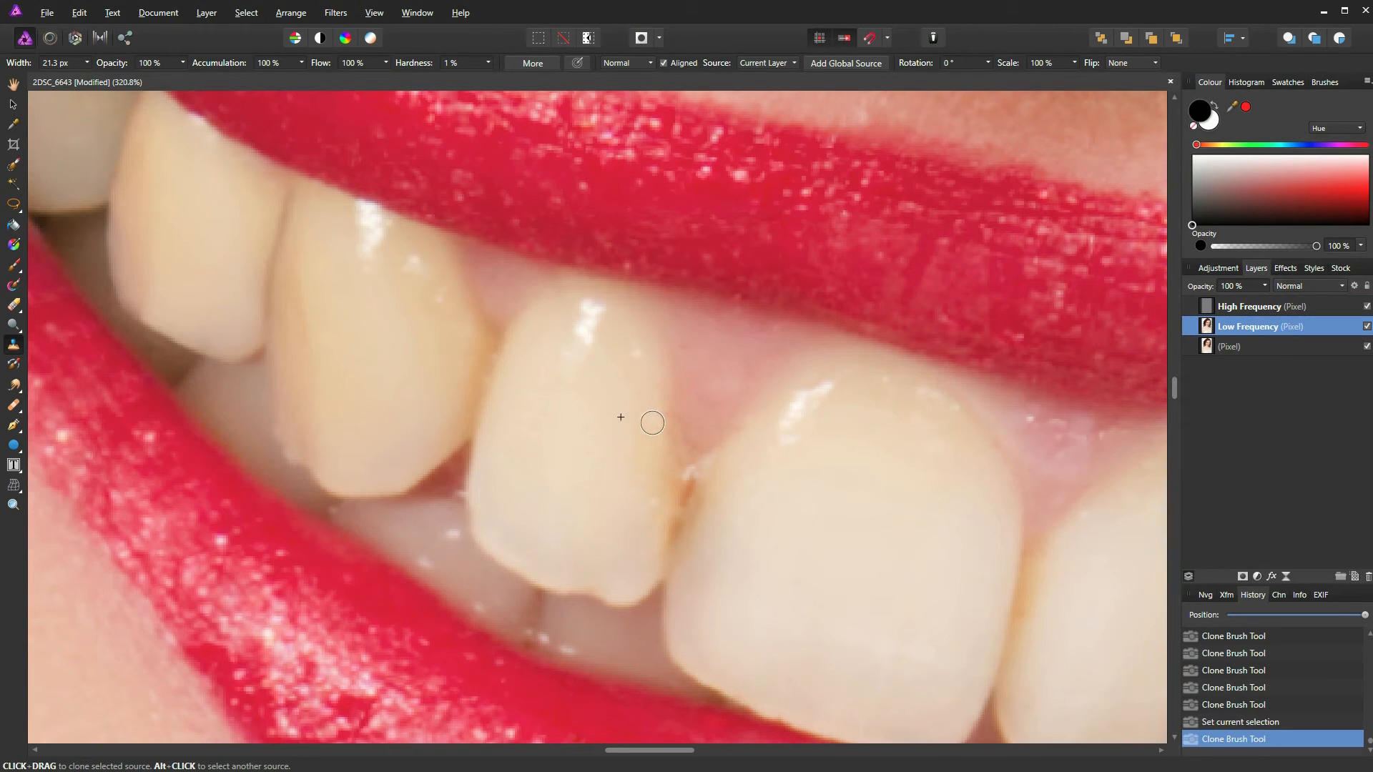
pyautogui.press('l')
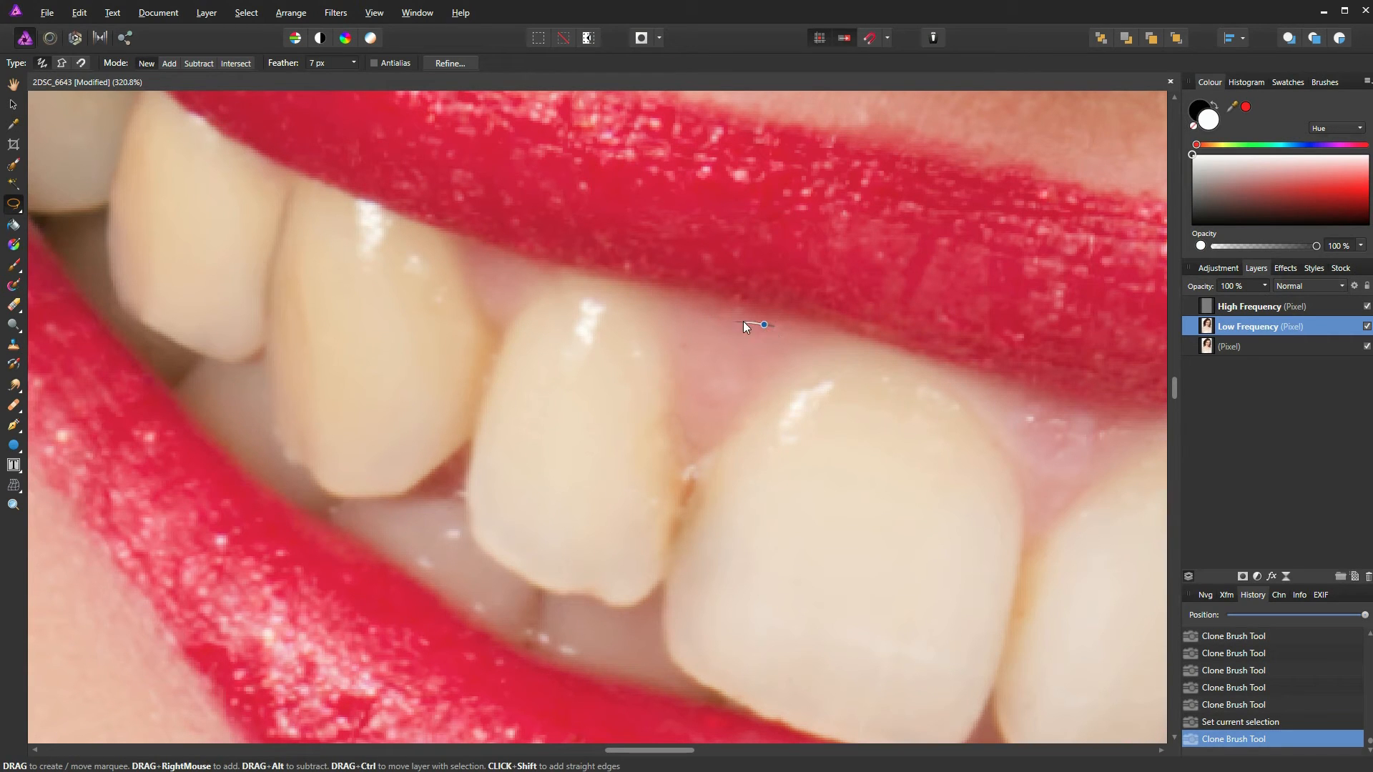
pyautogui.moveTo(779, 350); pyautogui.dragTo(777, 352)
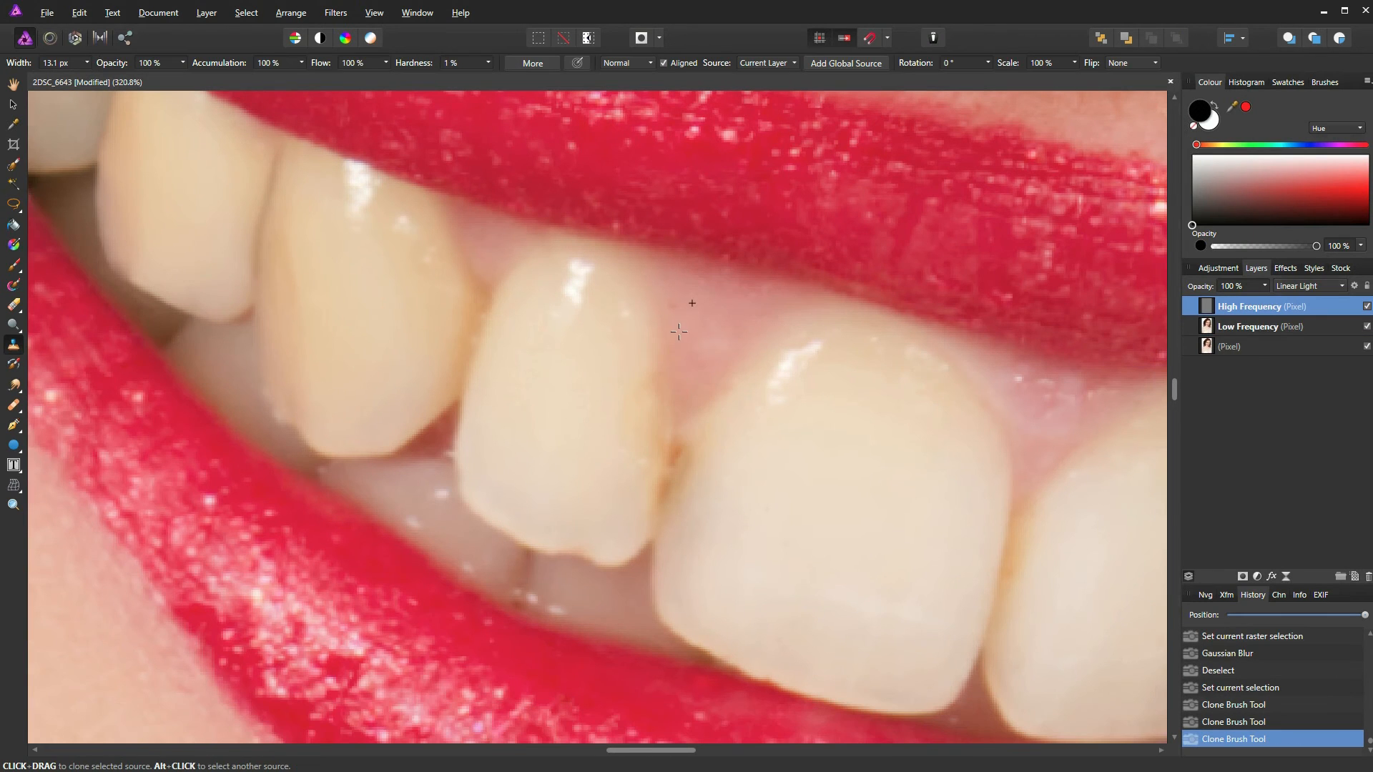
# Step: Clone over the small remaining mark on the gum beside the large front tooth, working on the High Frequency layer
pyautogui.keyDown('alt'); pyautogui.click(678, 331); pyautogui.keyUp('alt')
pyautogui.click(675, 306)
pyautogui.scroll(-8, 683, 301)
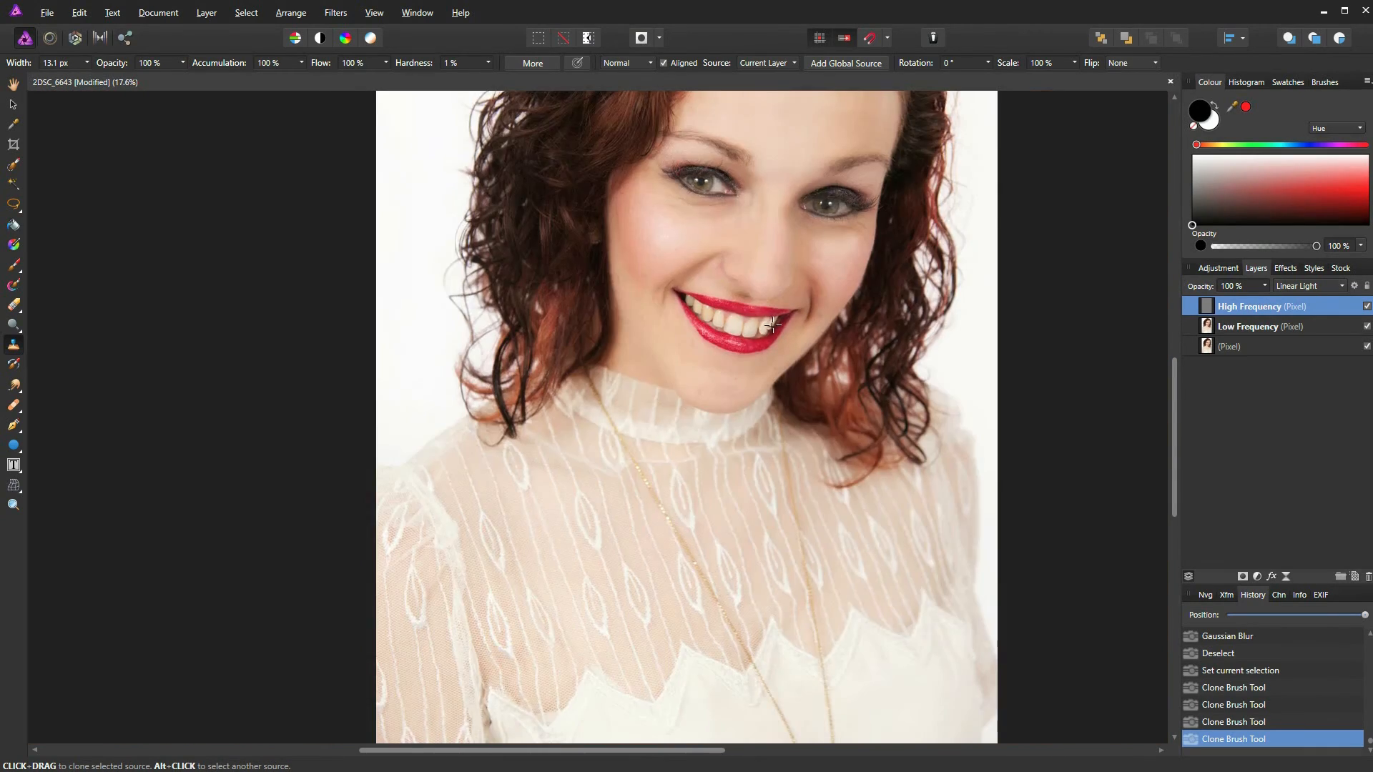
# Step: Merge all visible layers into a new top layer and toggle its visibility to compare the retouching
pyautogui.scroll(2, 773, 333)
pyautogui.scroll(1, 626, 261)
pyautogui.hotkey('ctrl', 'shift', 'alt', 'e')
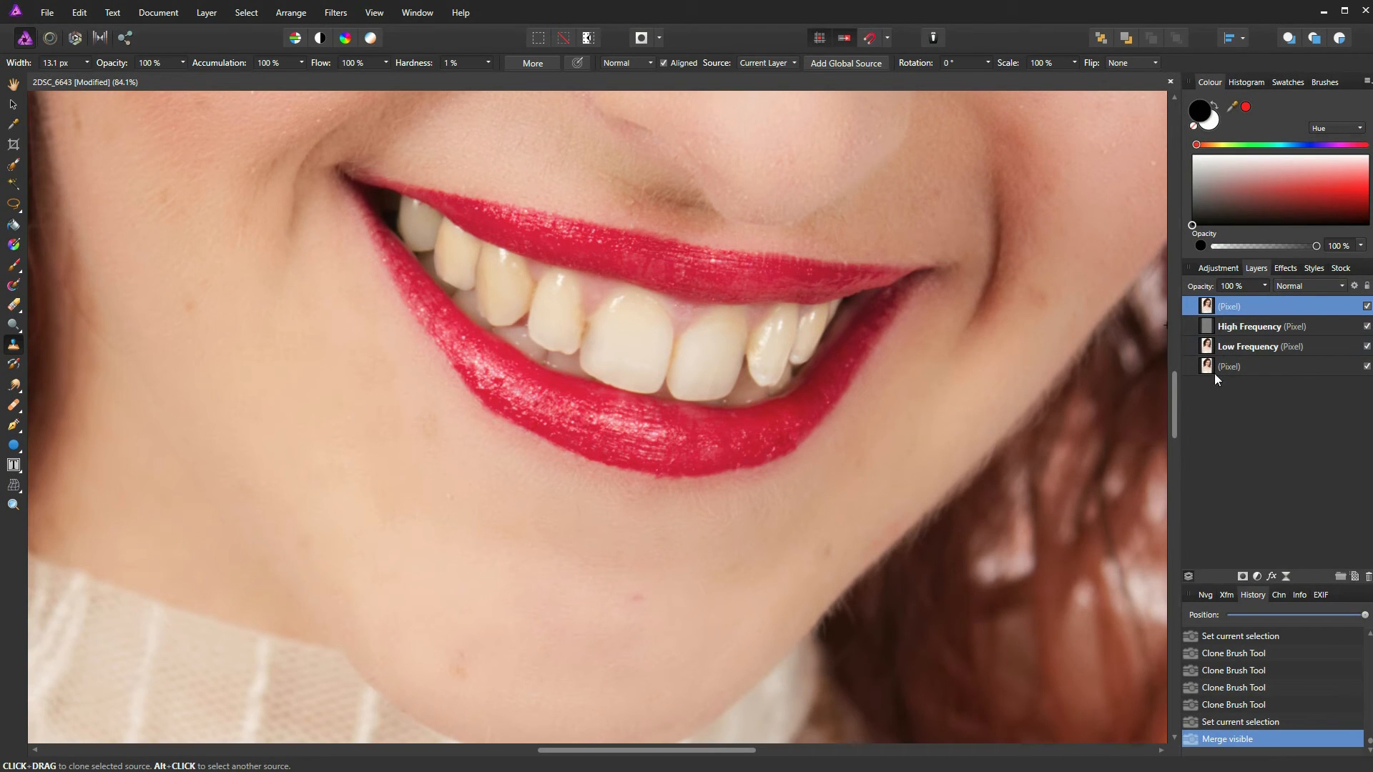
pyautogui.click(1366, 307)
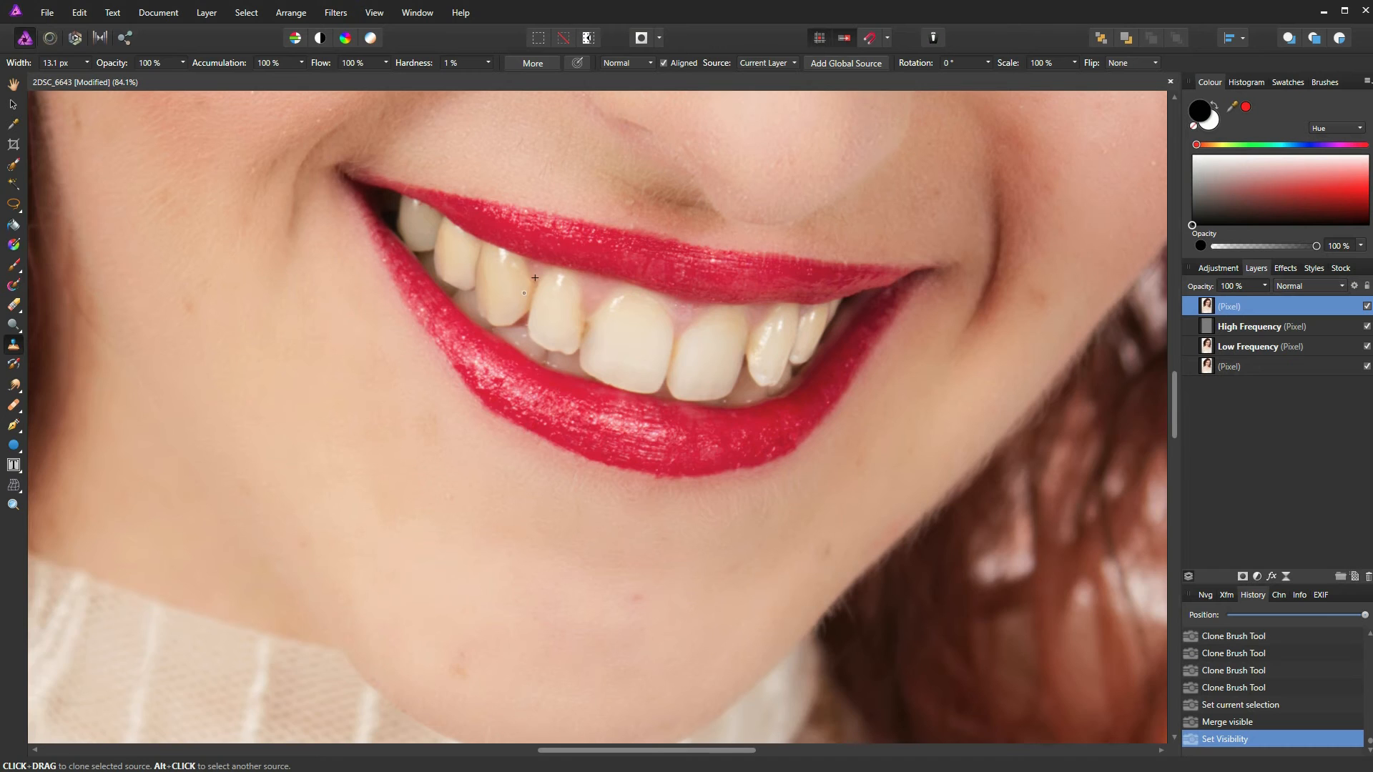
# Step: Make a freehand selection with a 7 px feather around all the teeth, following the inner edges of the lips
pyautogui.scroll(2, 529, 300)
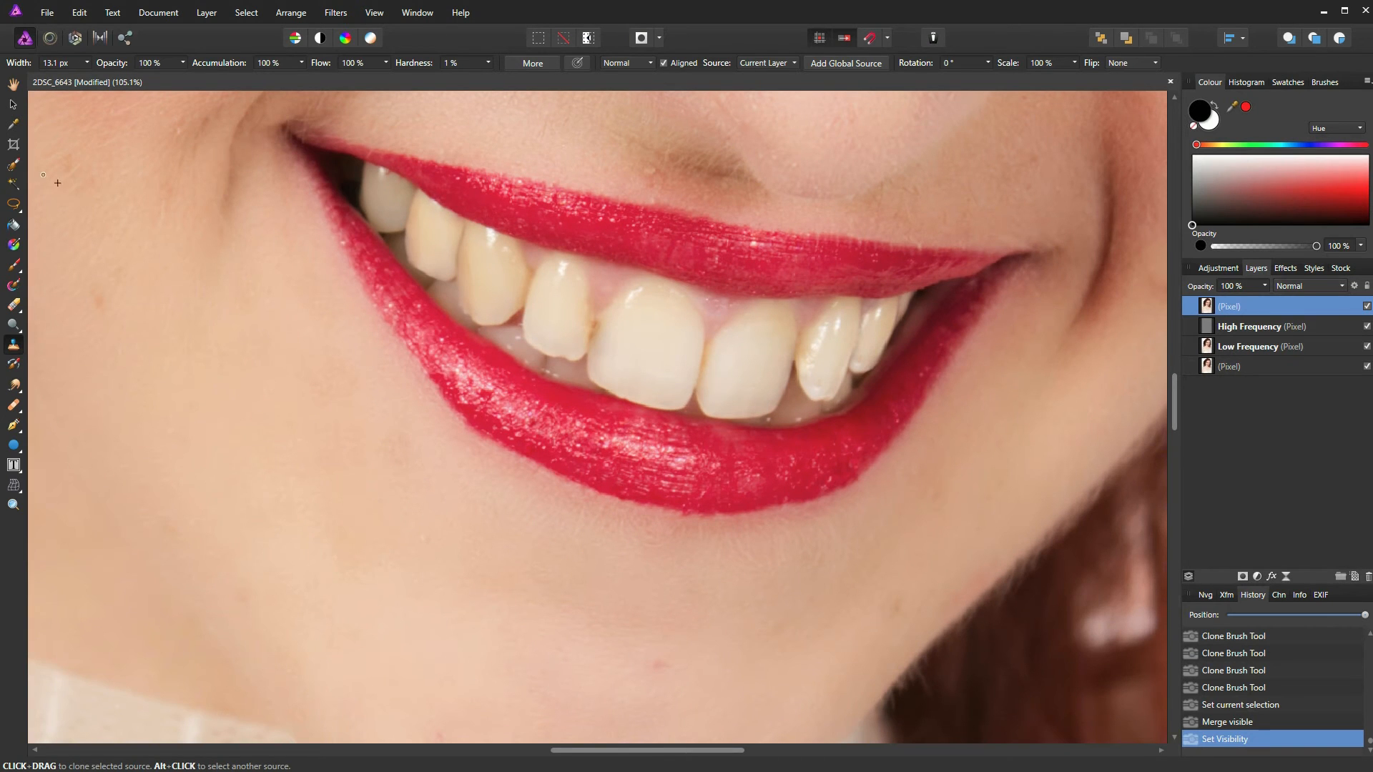
pyautogui.click(12, 208)
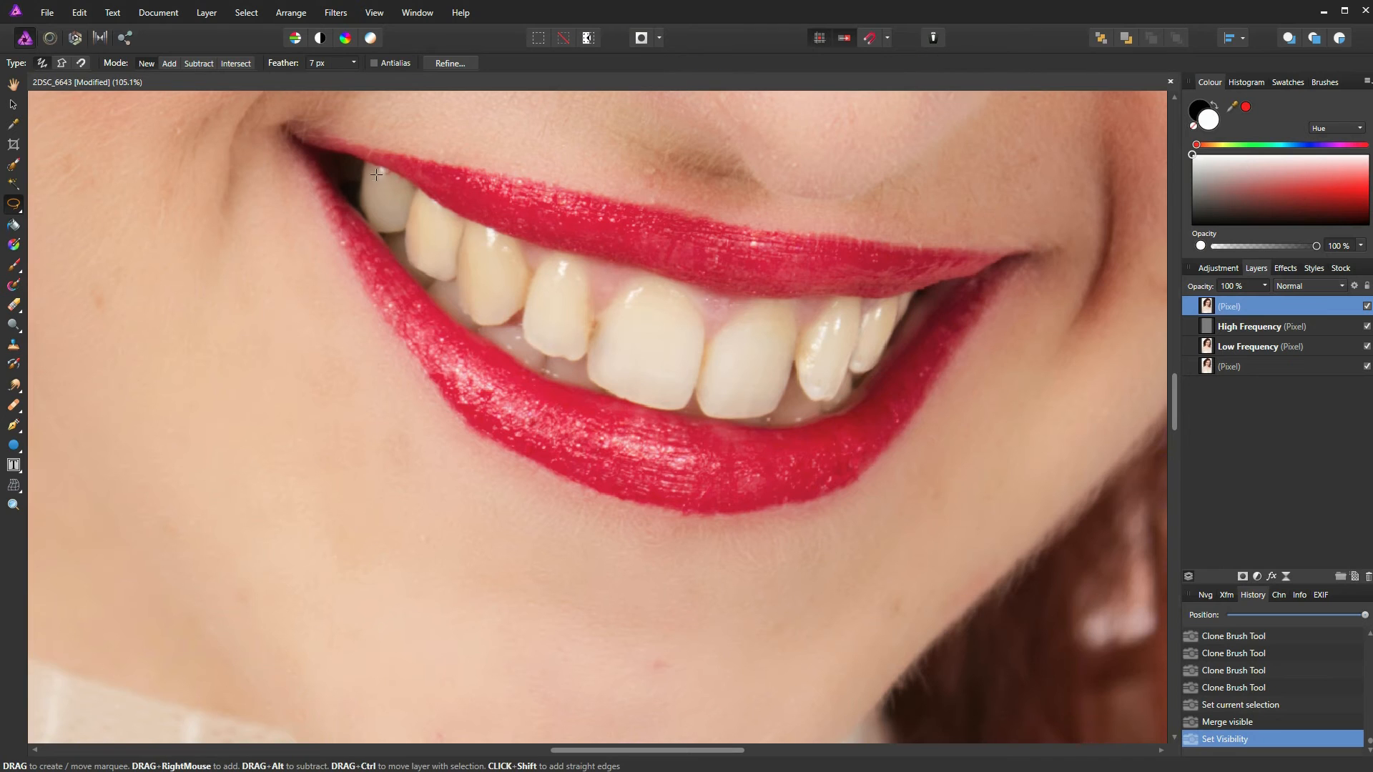
pyautogui.moveTo(361, 171)
pyautogui.mouseDown()
pyautogui.moveTo(361, 218)
pyautogui.moveTo(463, 328)
pyautogui.moveTo(554, 387)
pyautogui.moveTo(688, 427)
pyautogui.moveTo(758, 431)
pyautogui.moveTo(852, 407)
pyautogui.moveTo(930, 284)
pyautogui.moveTo(737, 279)
pyautogui.moveTo(587, 238)
pyautogui.mouseUp()
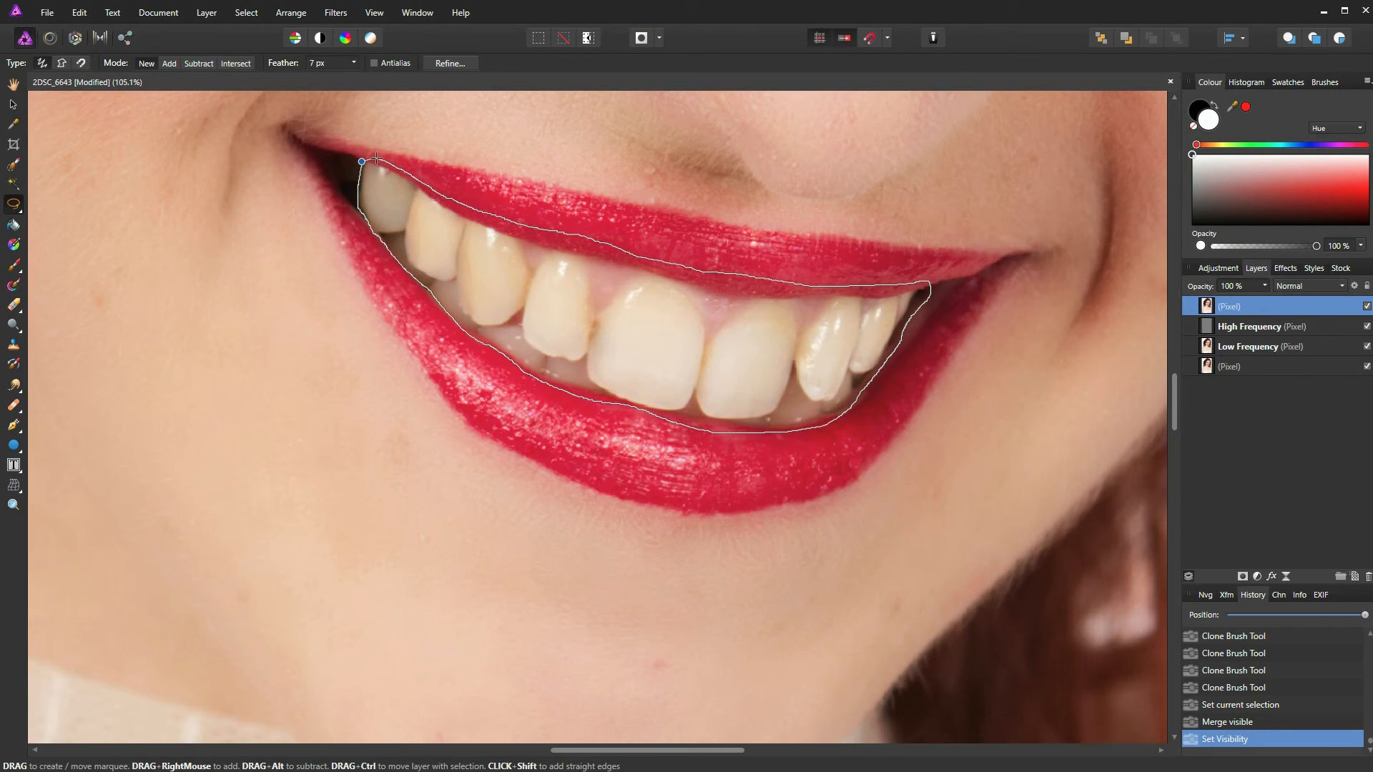
pyautogui.moveTo(359, 192); pyautogui.dragTo(356, 223)
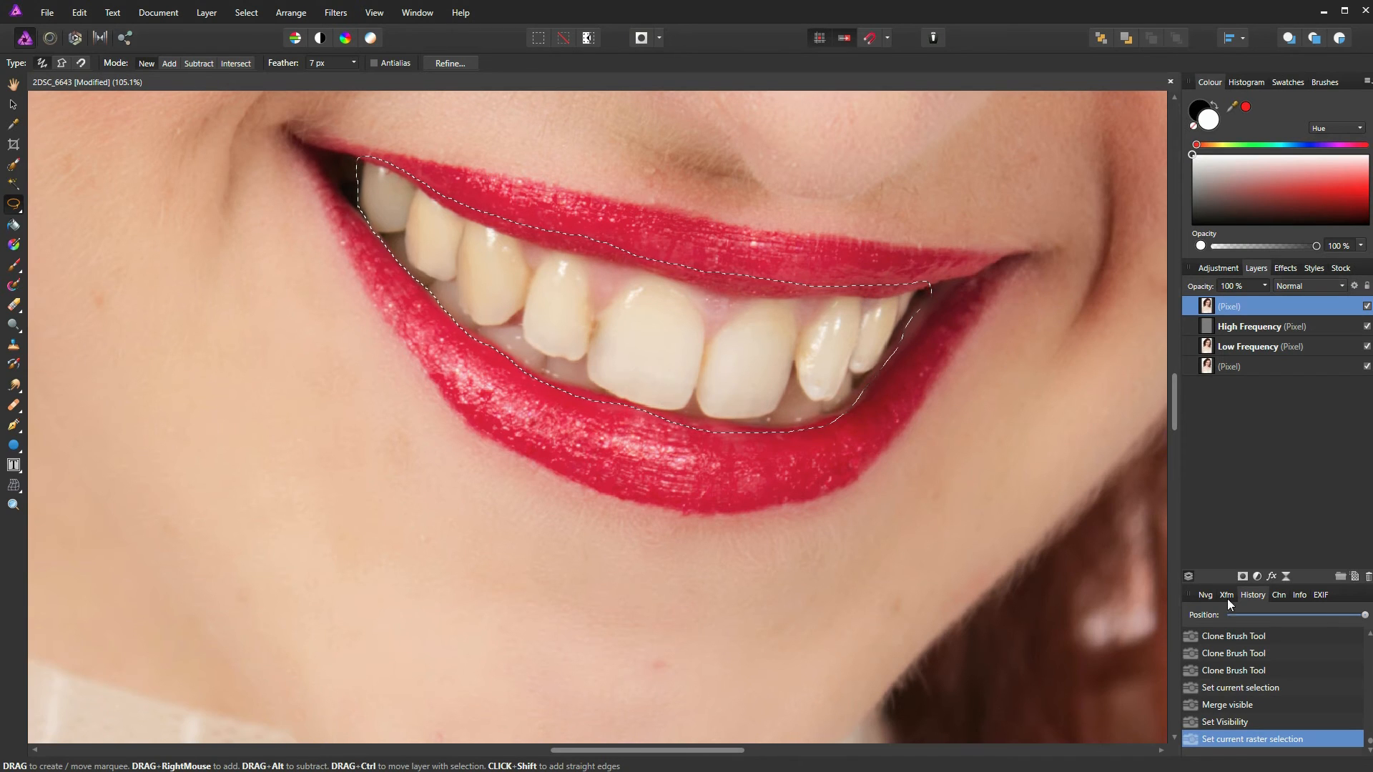
# Step: Add an HSL adjustment for the selected teeth and nest it inside the merged pixel layer
pyautogui.click(1256, 576)
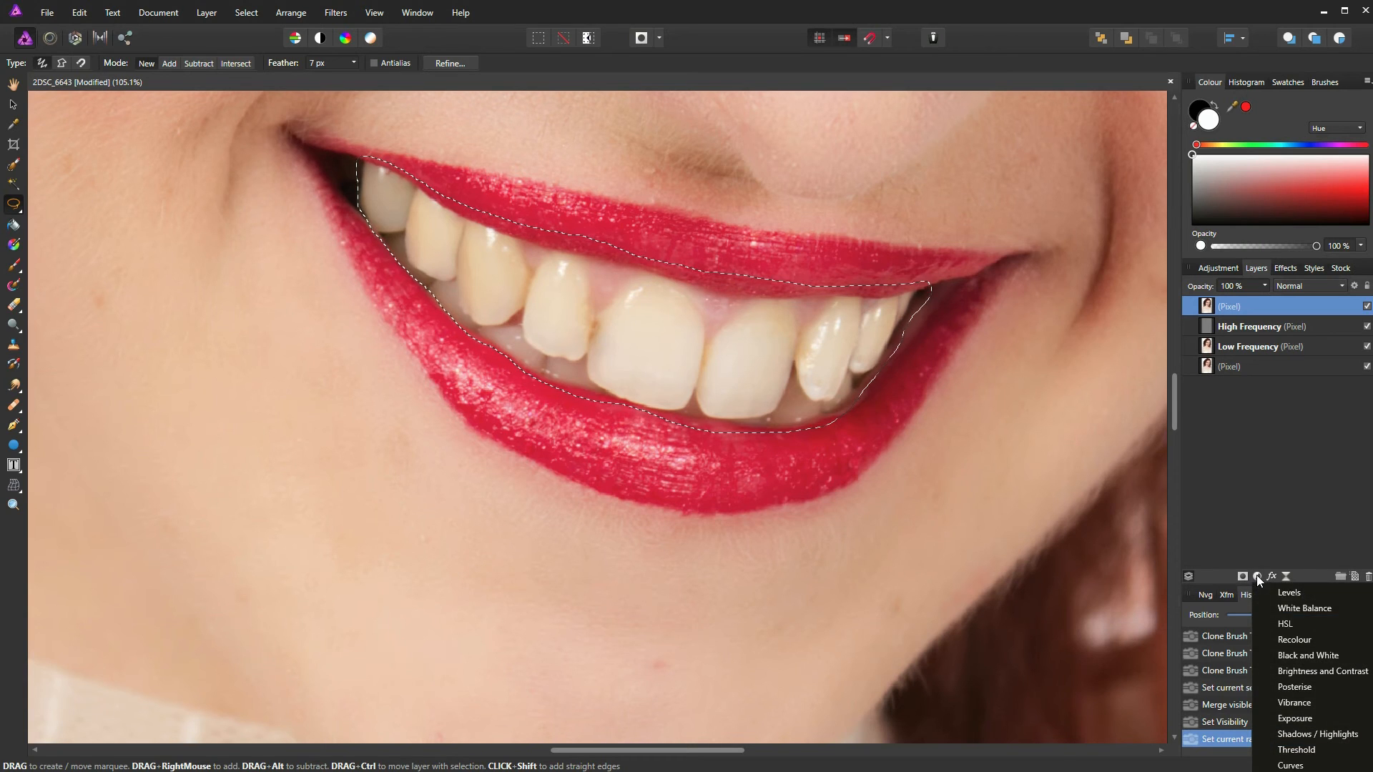
pyautogui.click(1297, 622)
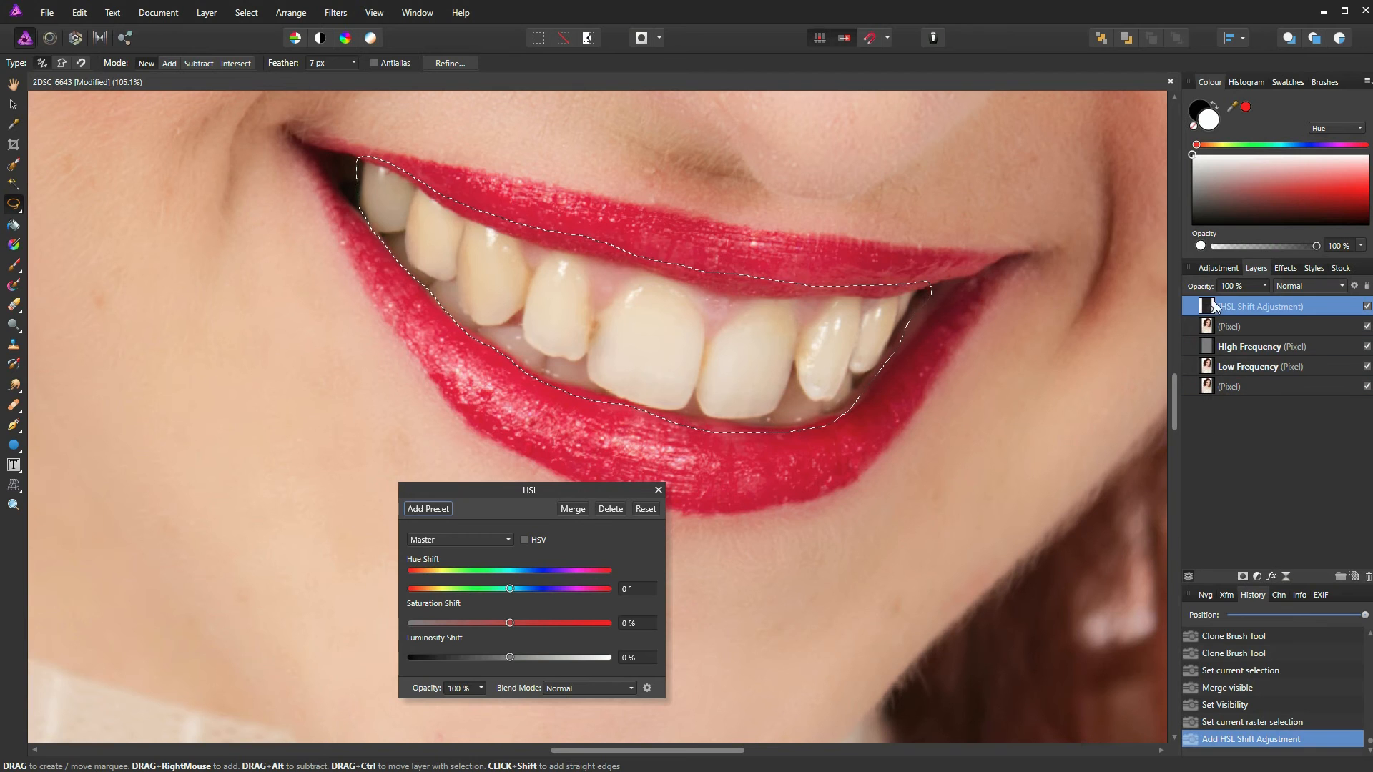
pyautogui.moveTo(1211, 307); pyautogui.dragTo(1242, 331)
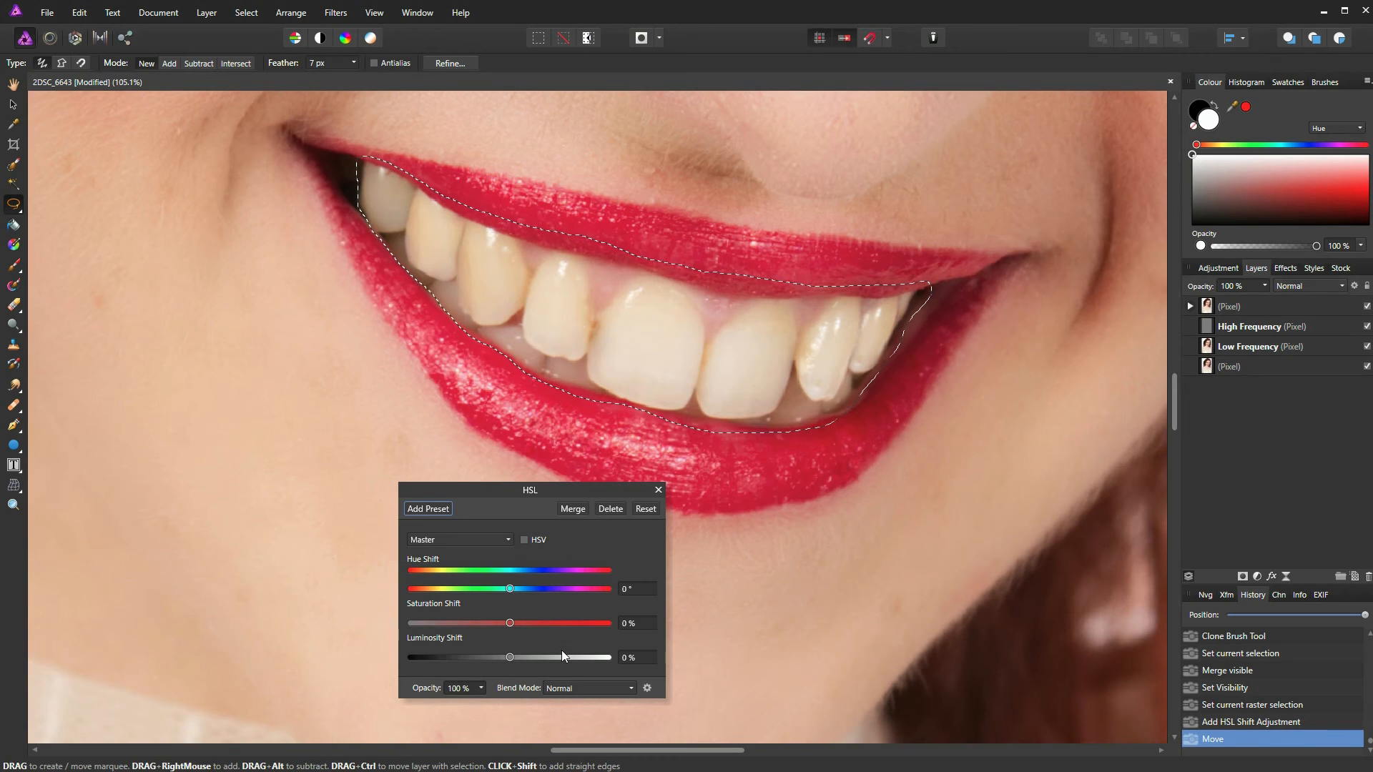
# Step: Lower the saturation of the Yellows in the HSL adjustment, stopping short of full desaturation to keep the teeth natural, and close its settings
pyautogui.click(507, 540)
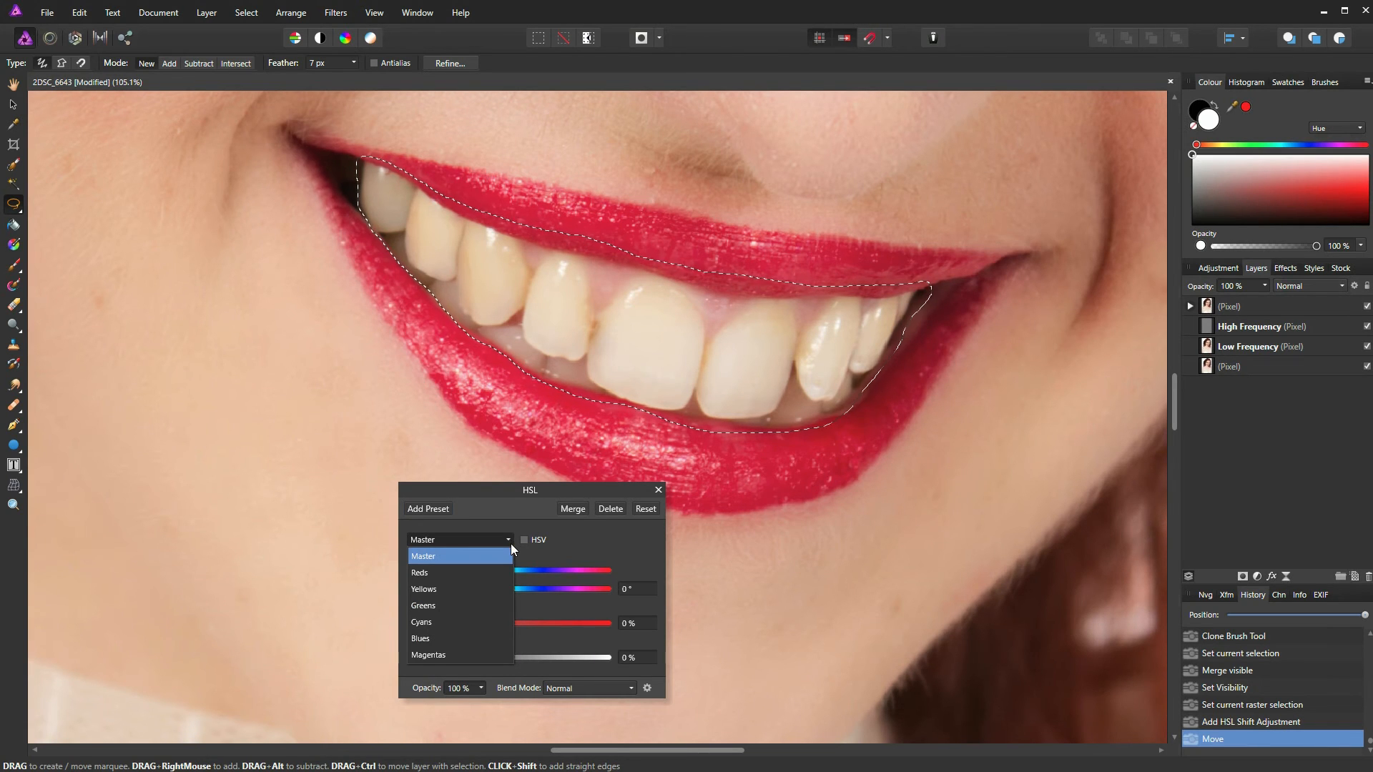
pyautogui.click(428, 589)
pyautogui.moveTo(510, 623); pyautogui.dragTo(406, 598)
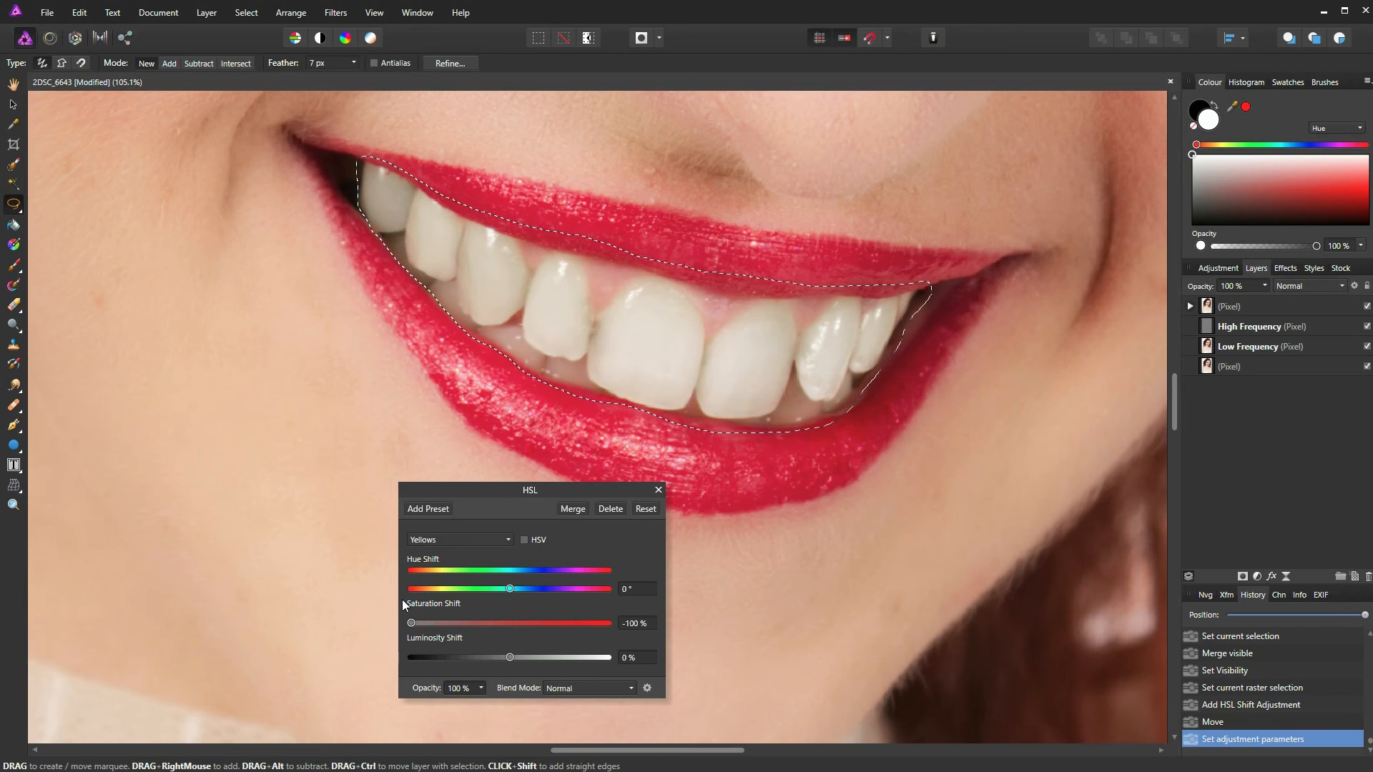
pyautogui.moveTo(412, 601); pyautogui.dragTo(465, 608)
pyautogui.click(661, 490)
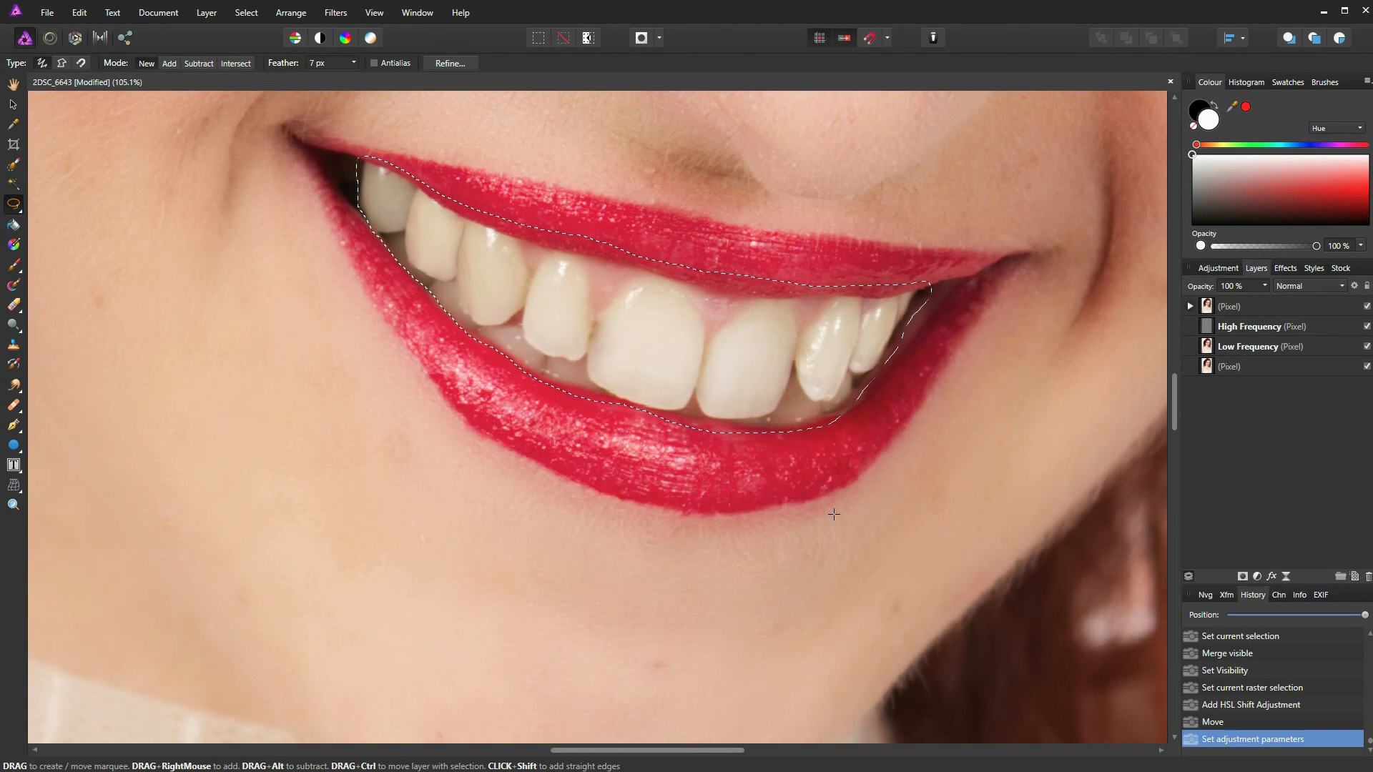
# Step: Compare the teeth with the merged layer hidden and shown, and inspect the whitening both close up and within the whole face
pyautogui.click(1367, 306)
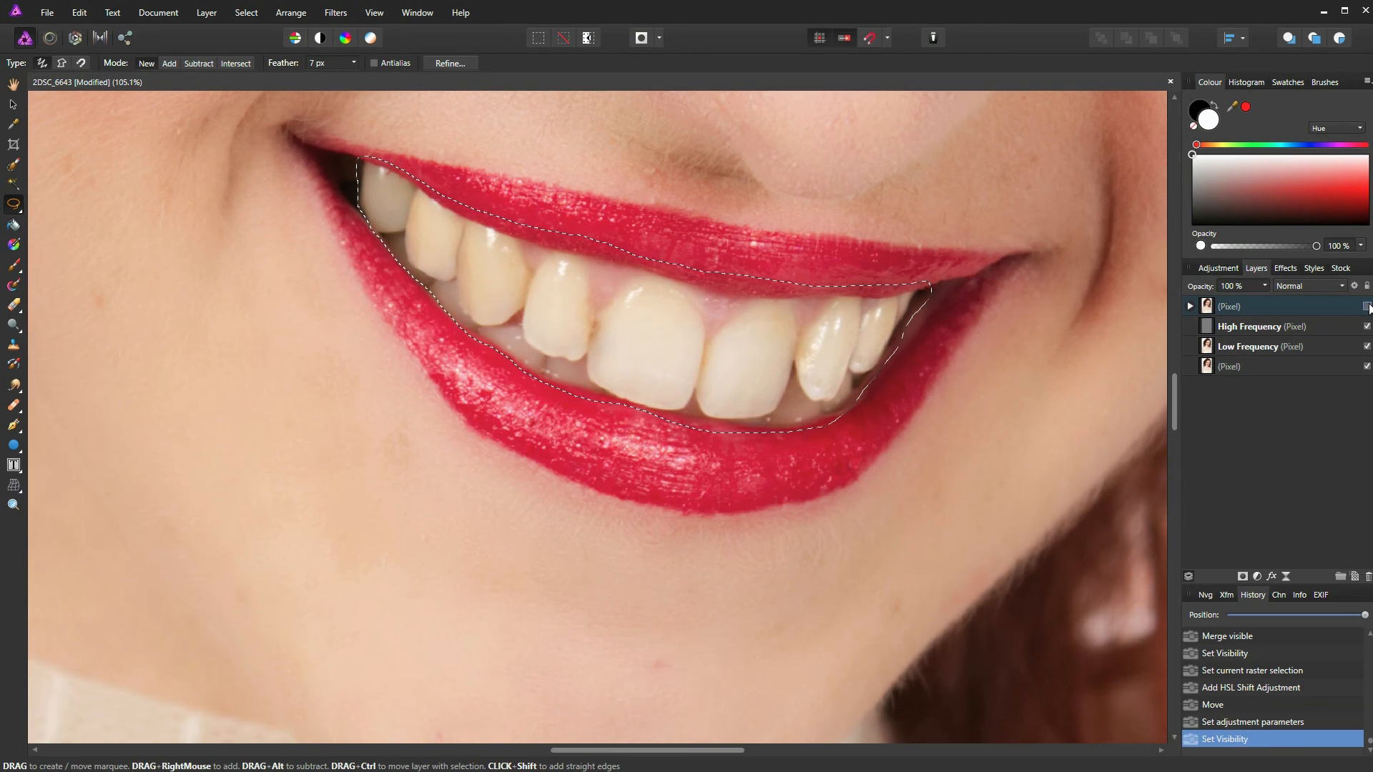
pyautogui.click(1367, 306)
pyautogui.scroll(3, 596, 345)
pyautogui.scroll(2, 595, 345)
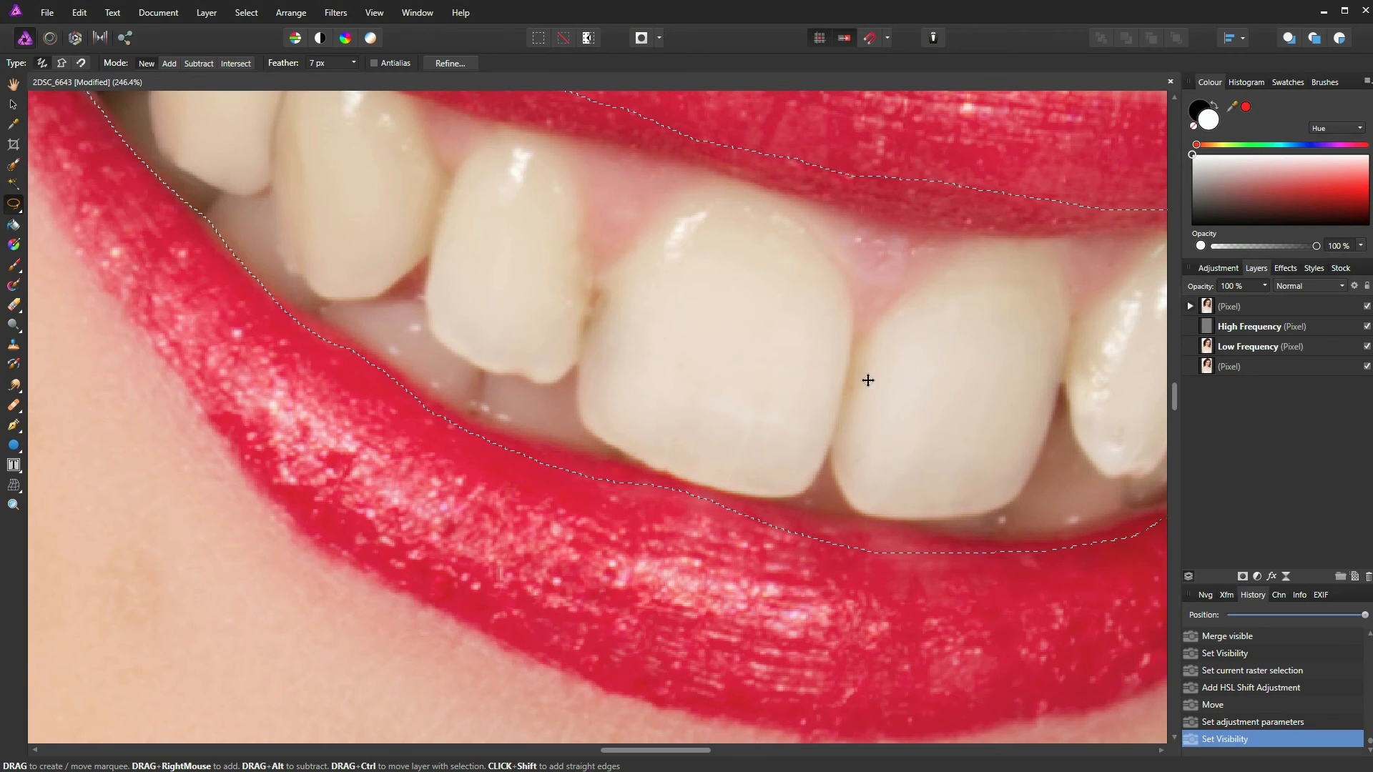
pyautogui.scroll(-4, 596, 308)
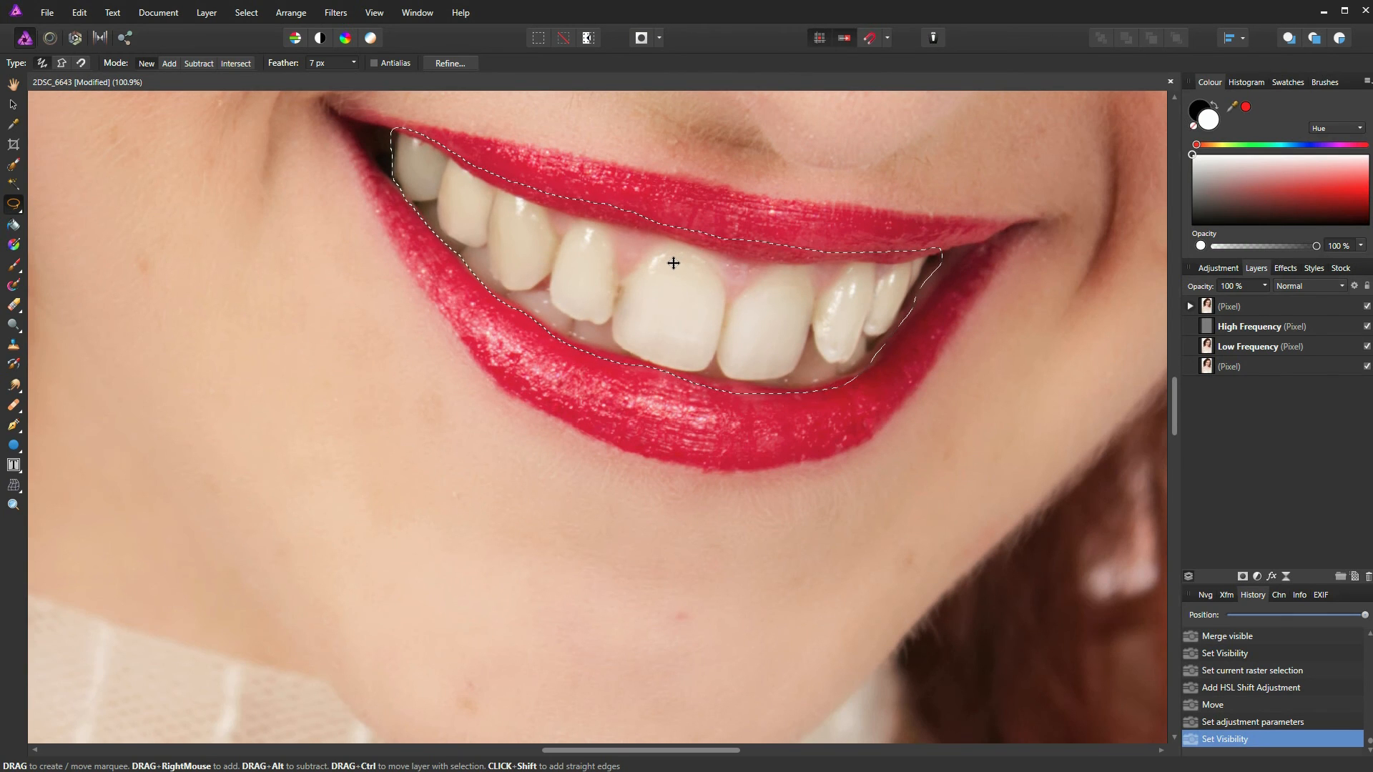
pyautogui.scroll(-2, 673, 263)
pyautogui.scroll(2, 672, 263)
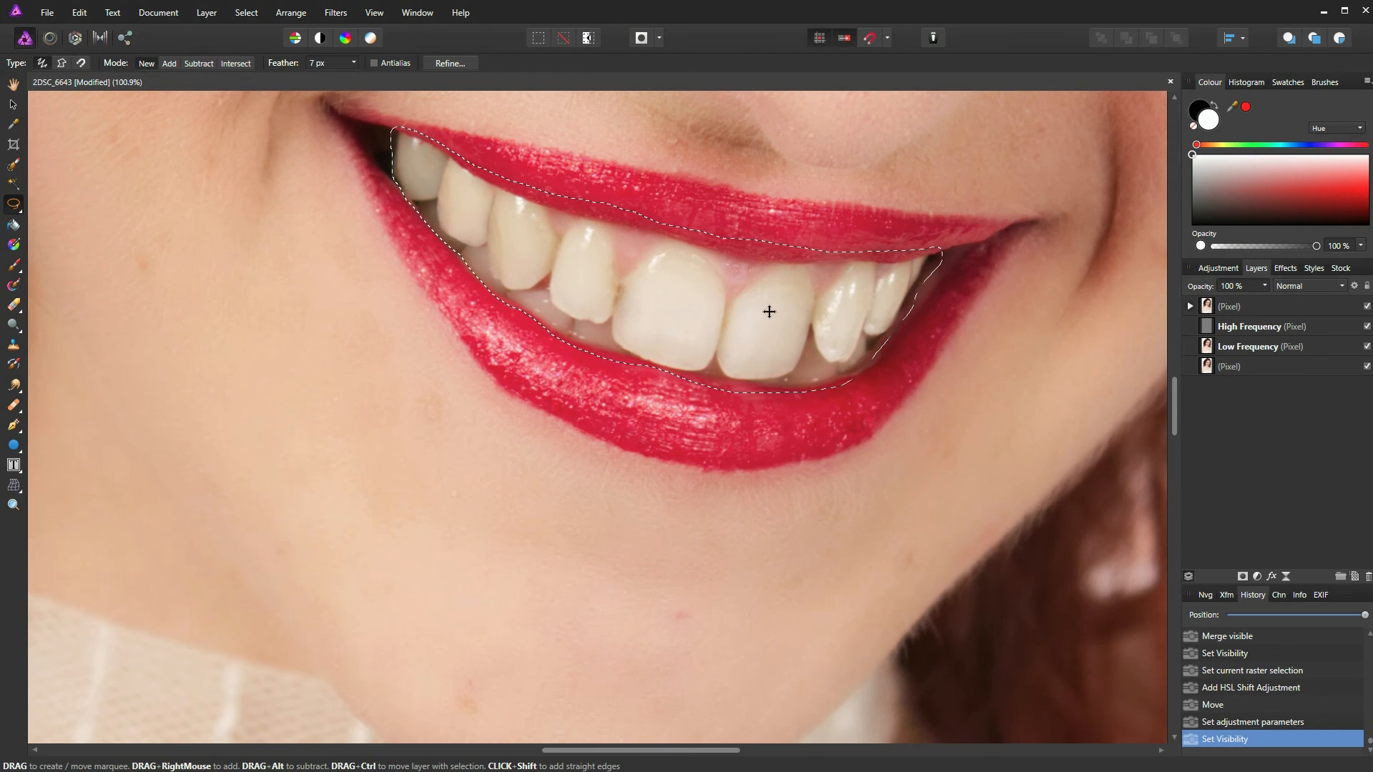
pyautogui.scroll(-2, 726, 293)
pyautogui.scroll(-1, 726, 292)
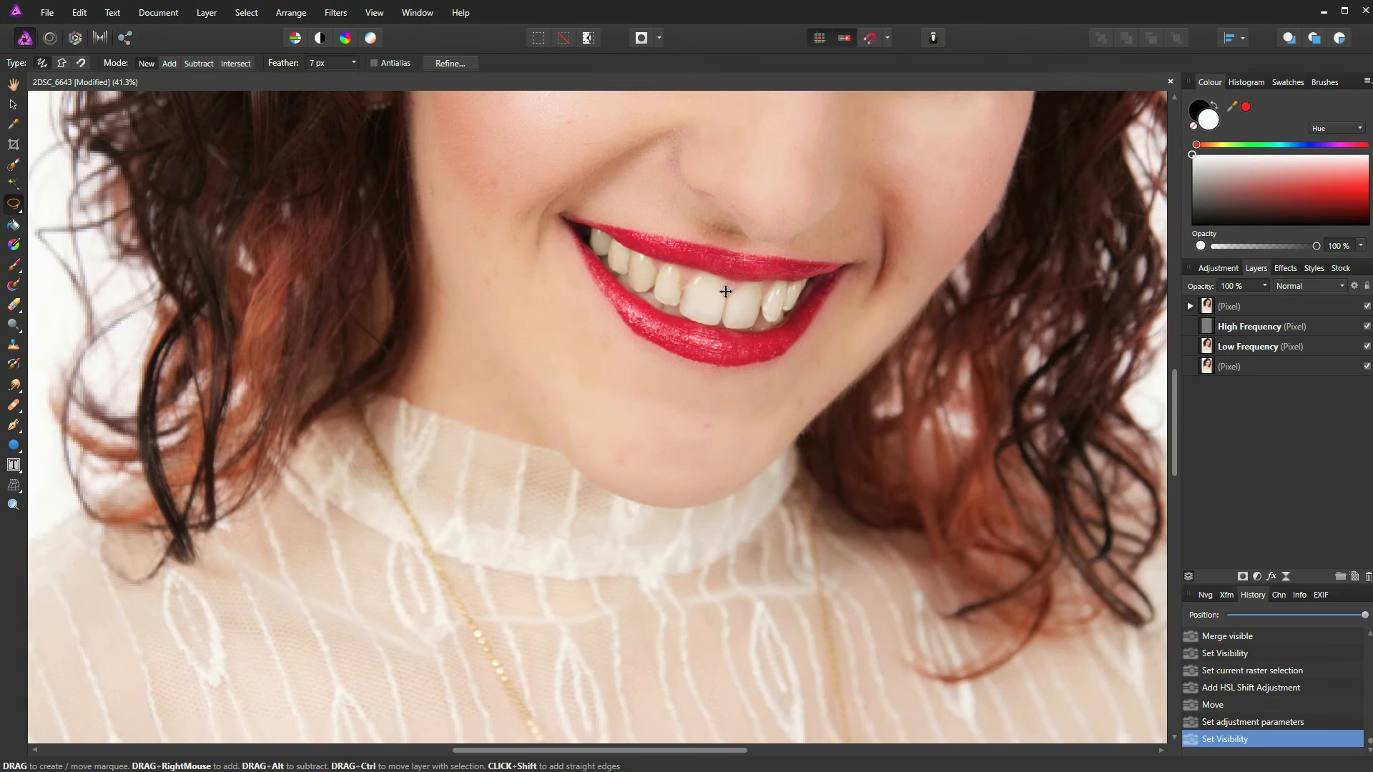
pyautogui.scroll(-1, 729, 295)
pyautogui.scroll(2, 734, 297)
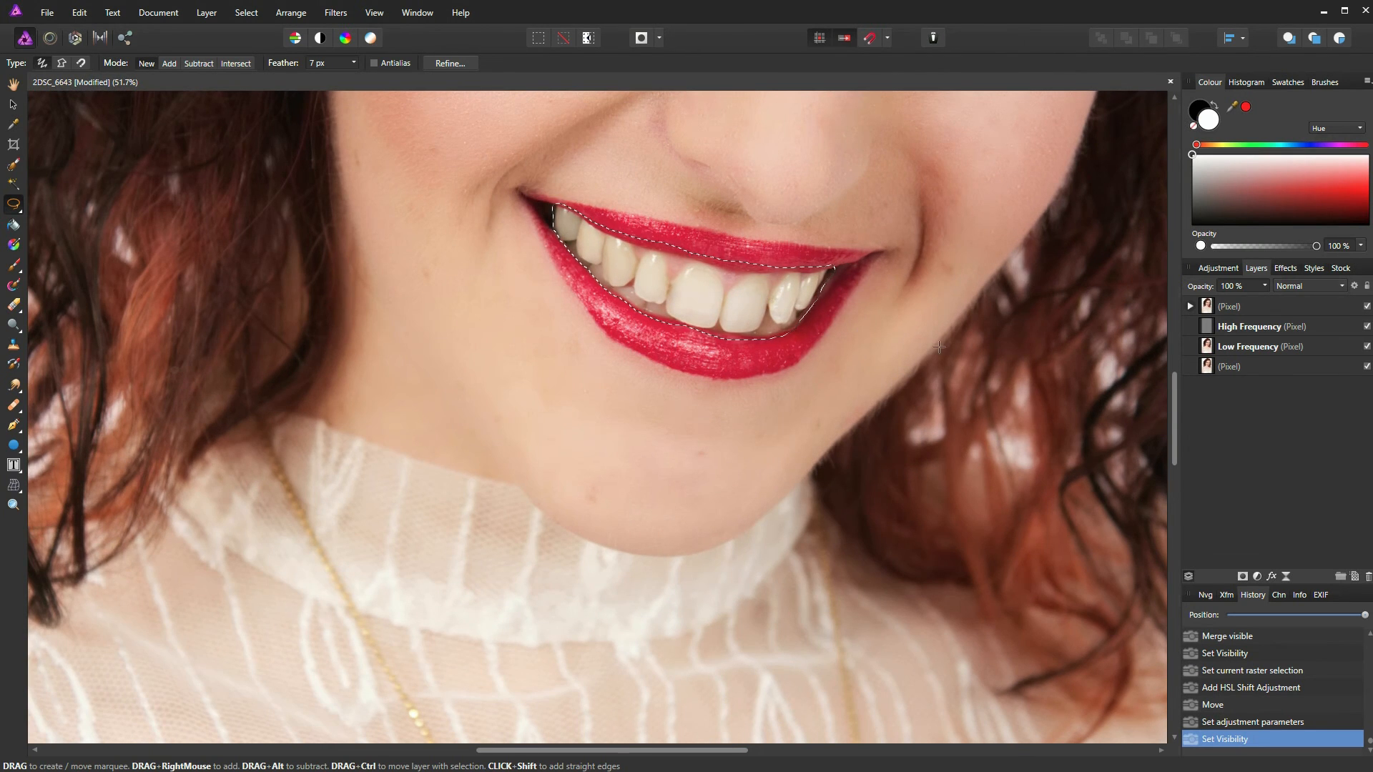
# Step: Clear the teeth selection and duplicate the topmost merged pixel layer
pyautogui.hotkey('ctrl', 'd')
pyautogui.press('space')
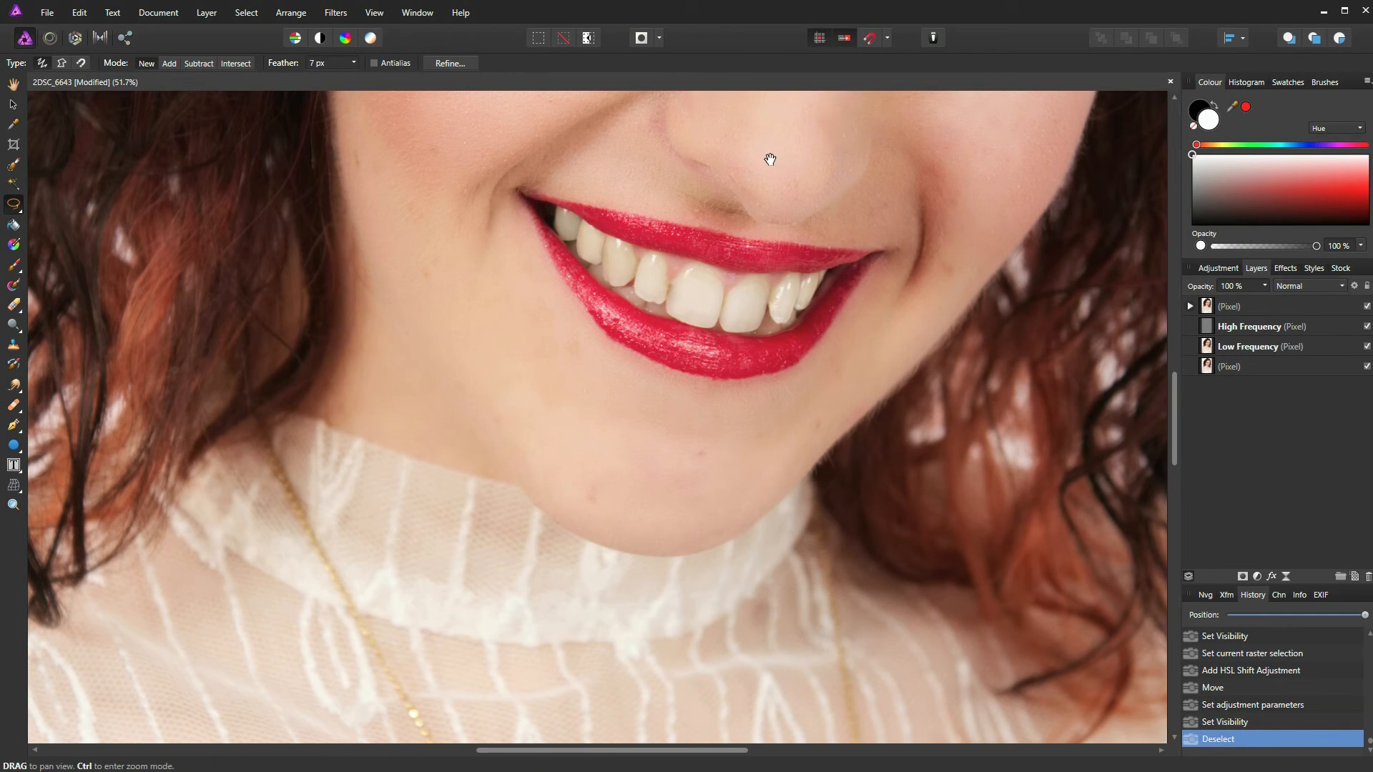
pyautogui.moveTo(770, 160); pyautogui.dragTo(625, 526)
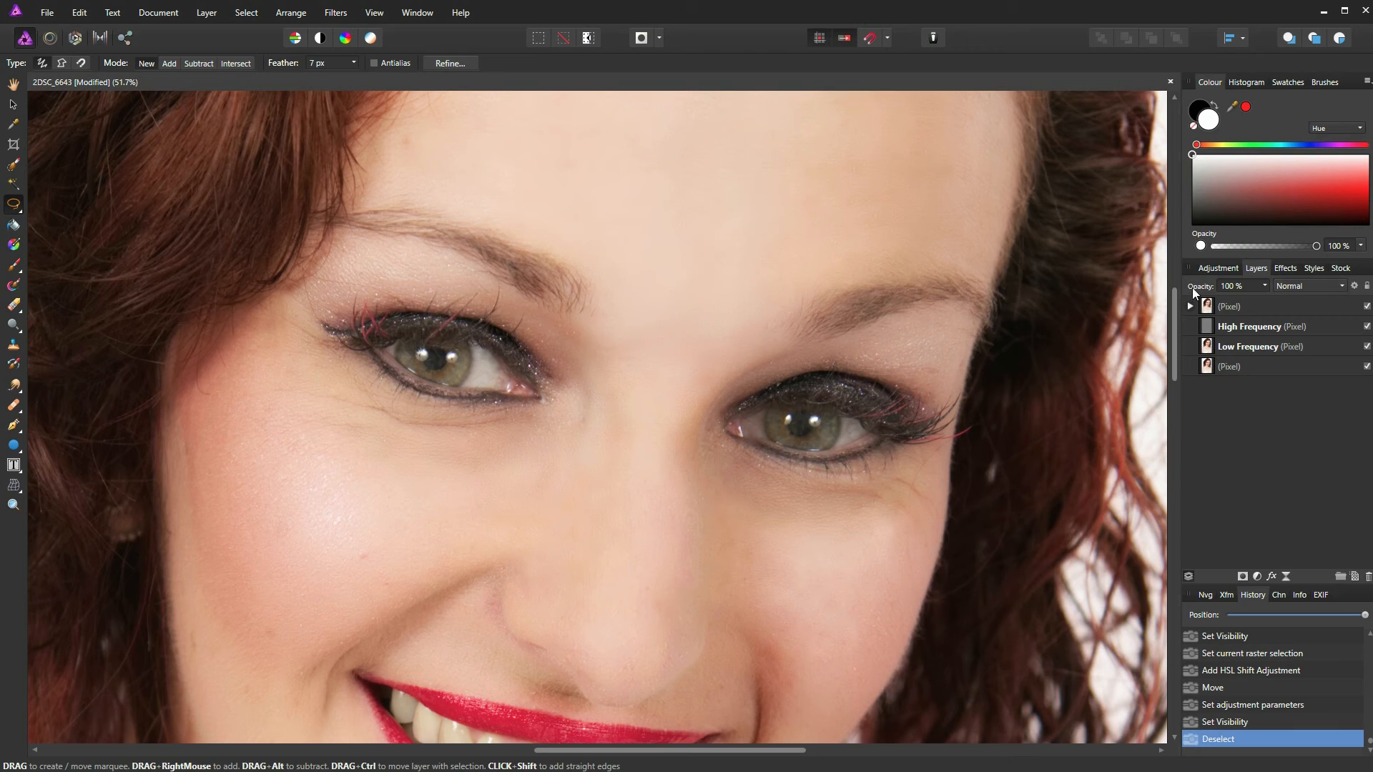
pyautogui.click(1209, 306)
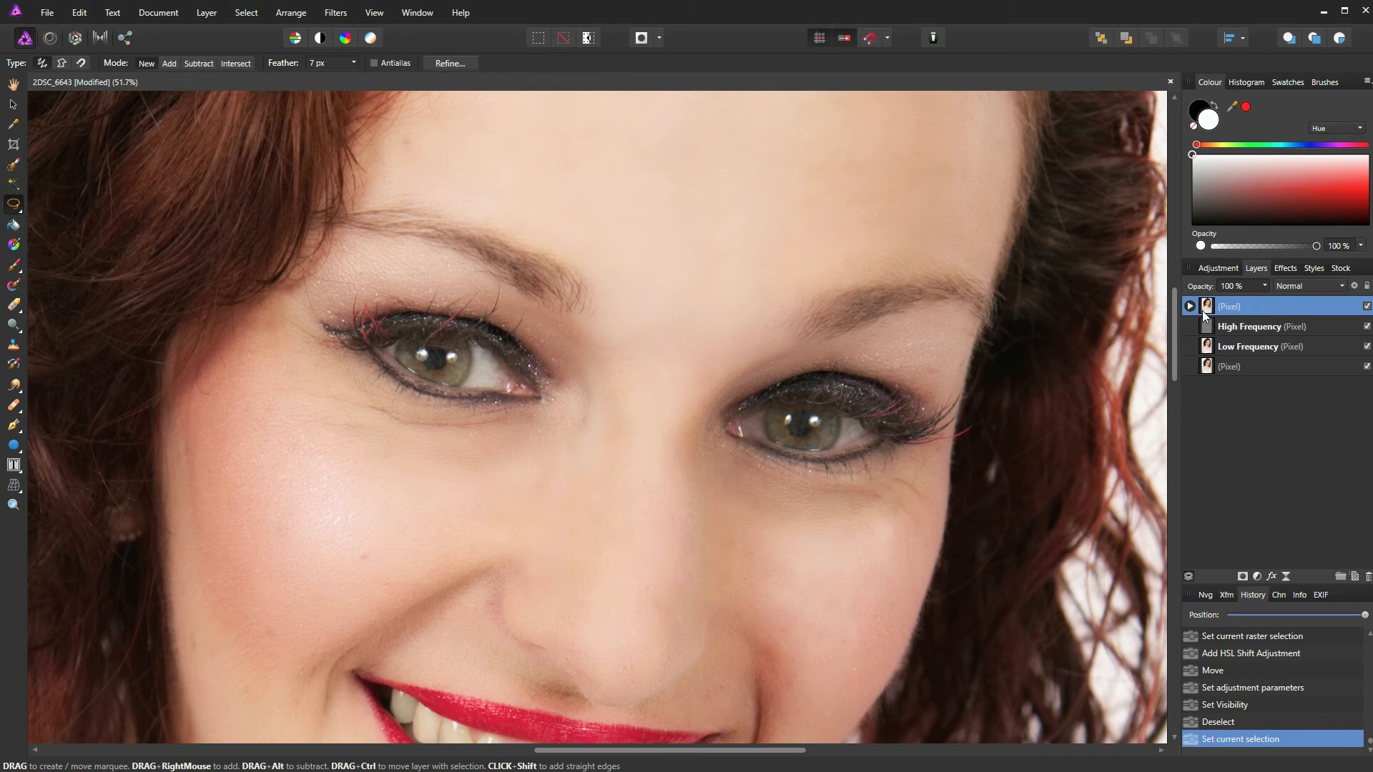
pyautogui.hotkey('ctrl', 'j')
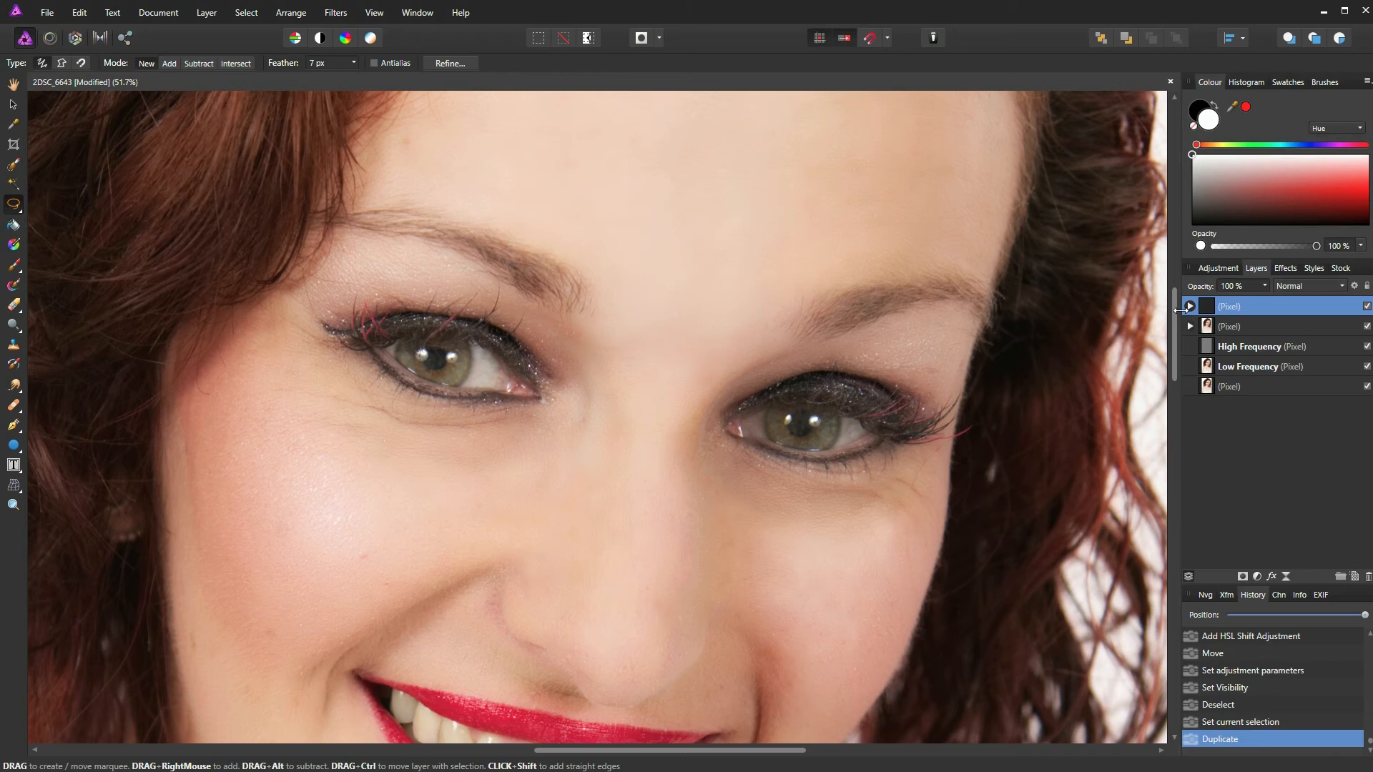
# Step: Make a combined elliptical selection of both irises with 0 px feather and copy the selected areas onto a new layer
pyautogui.click(13, 205)
pyautogui.click(49, 226)
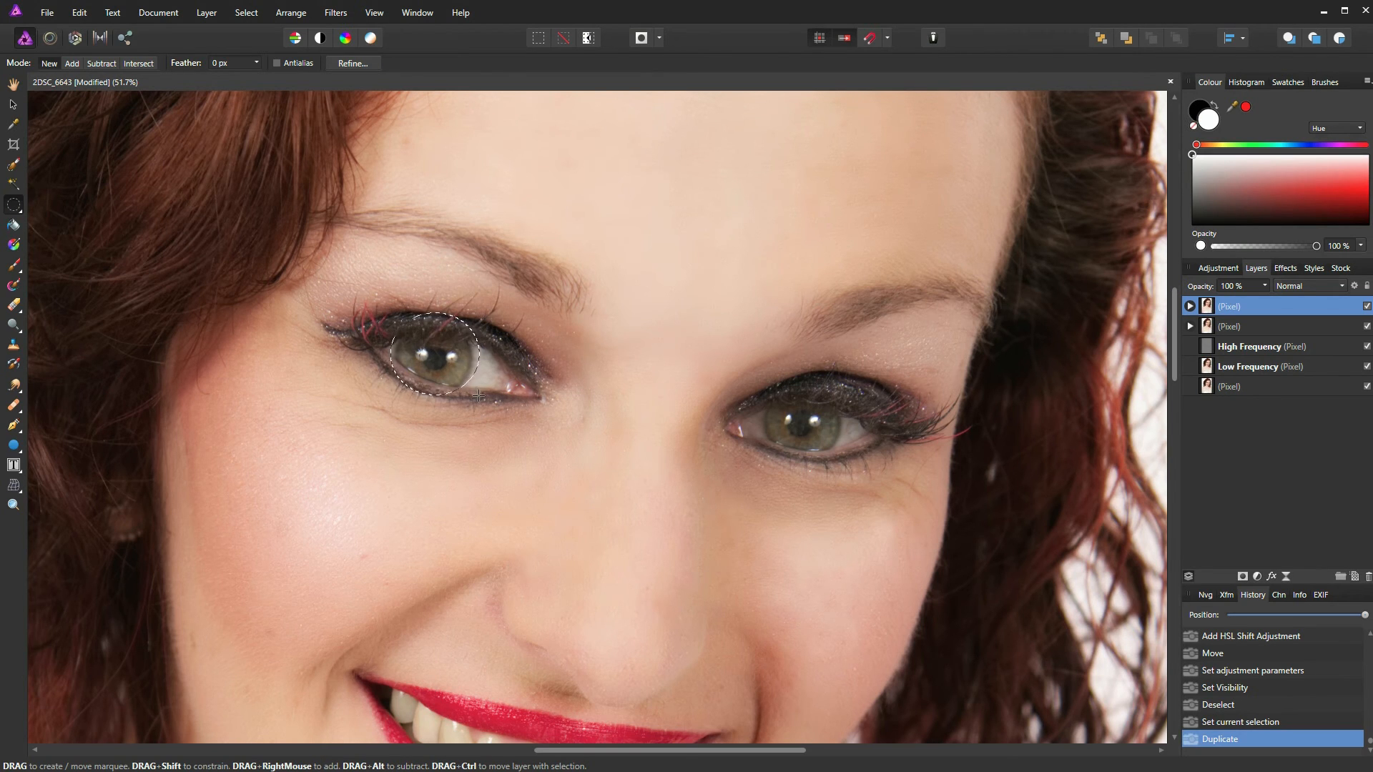
pyautogui.moveTo(473, 401); pyautogui.dragTo(473, 401)
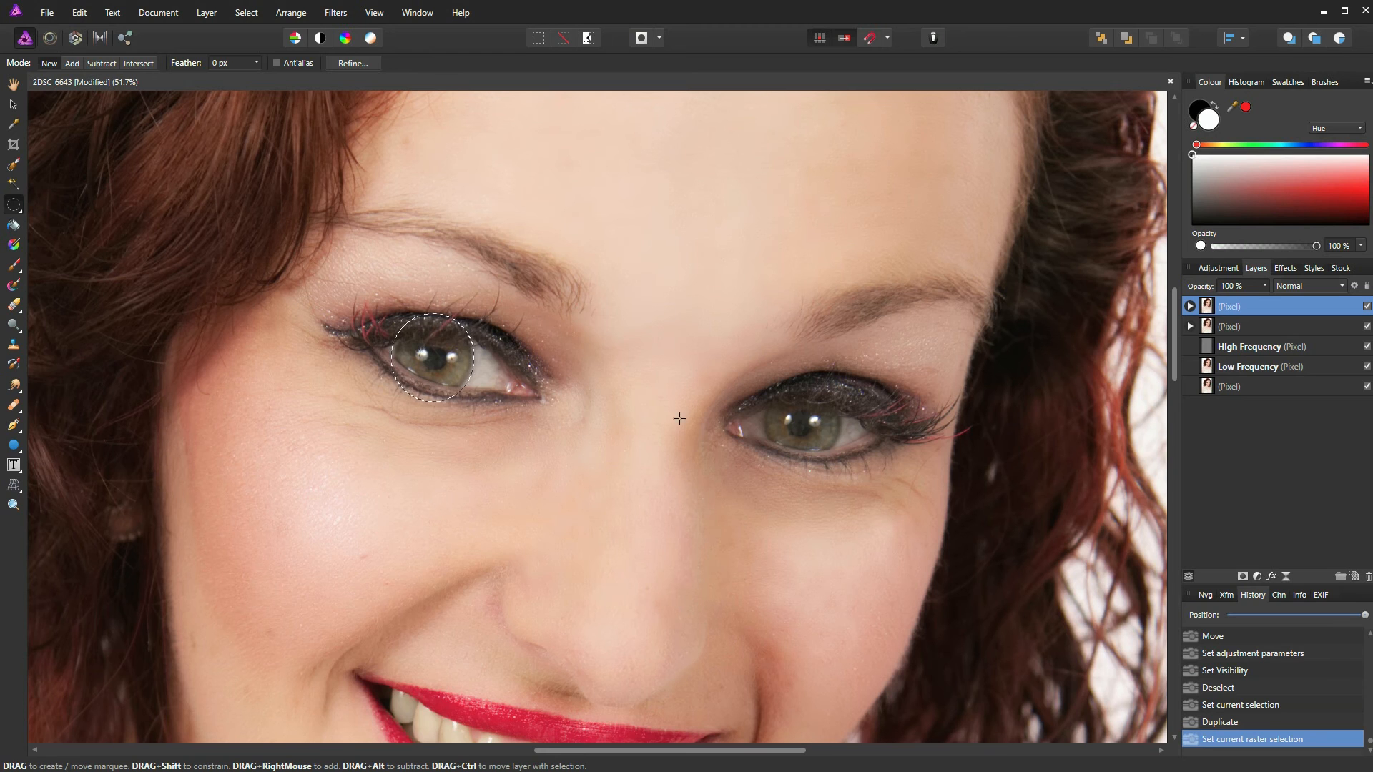
pyautogui.click(765, 379)
pyautogui.hotkey('ctrl', 'z')
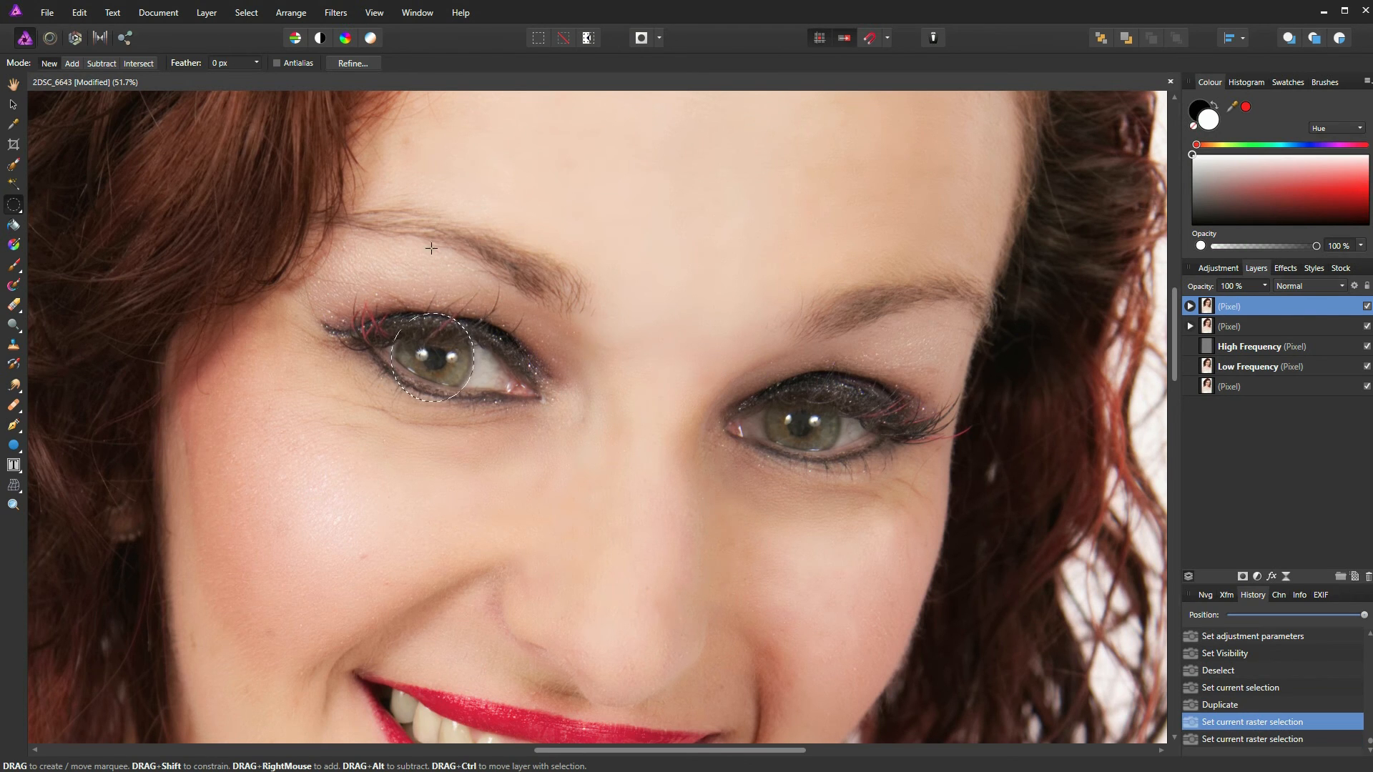
pyautogui.click(71, 62)
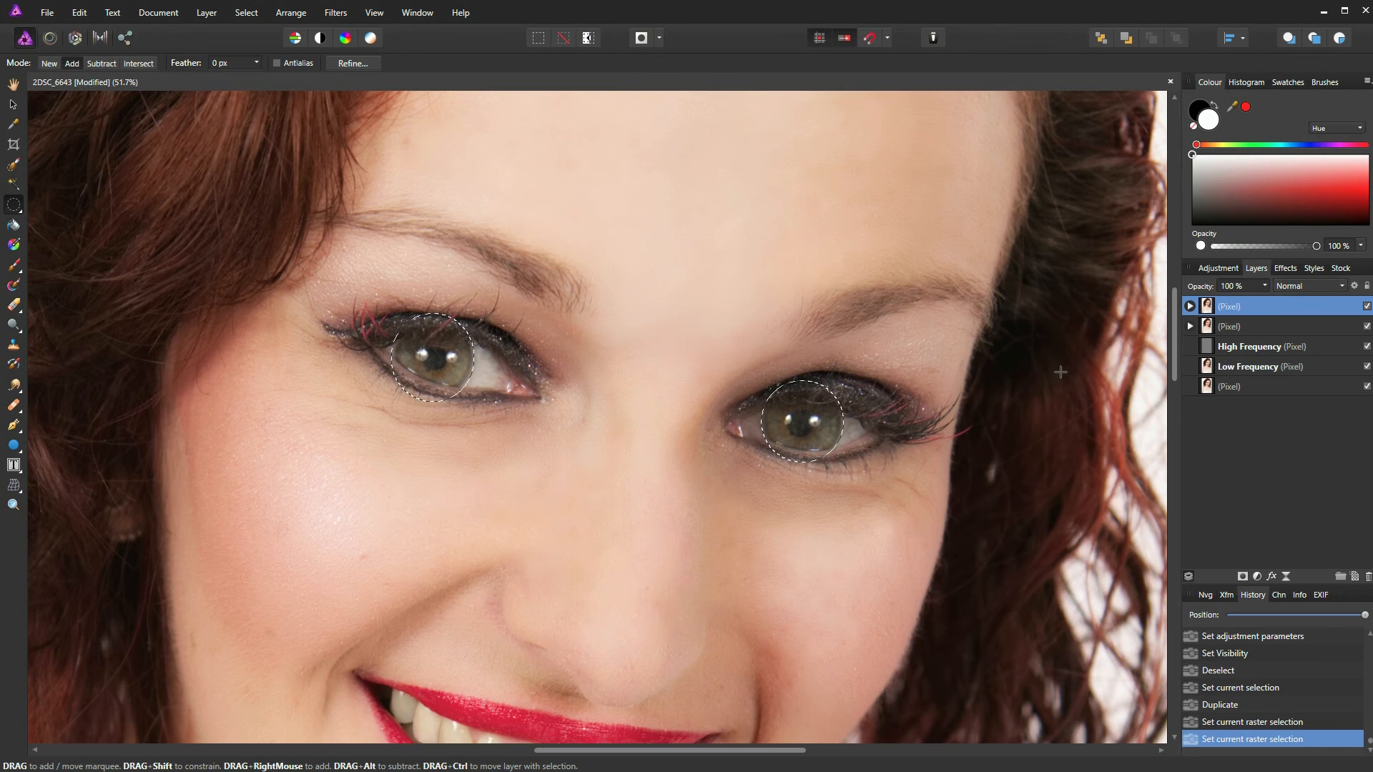
pyautogui.hotkey('ctrl', 'v')
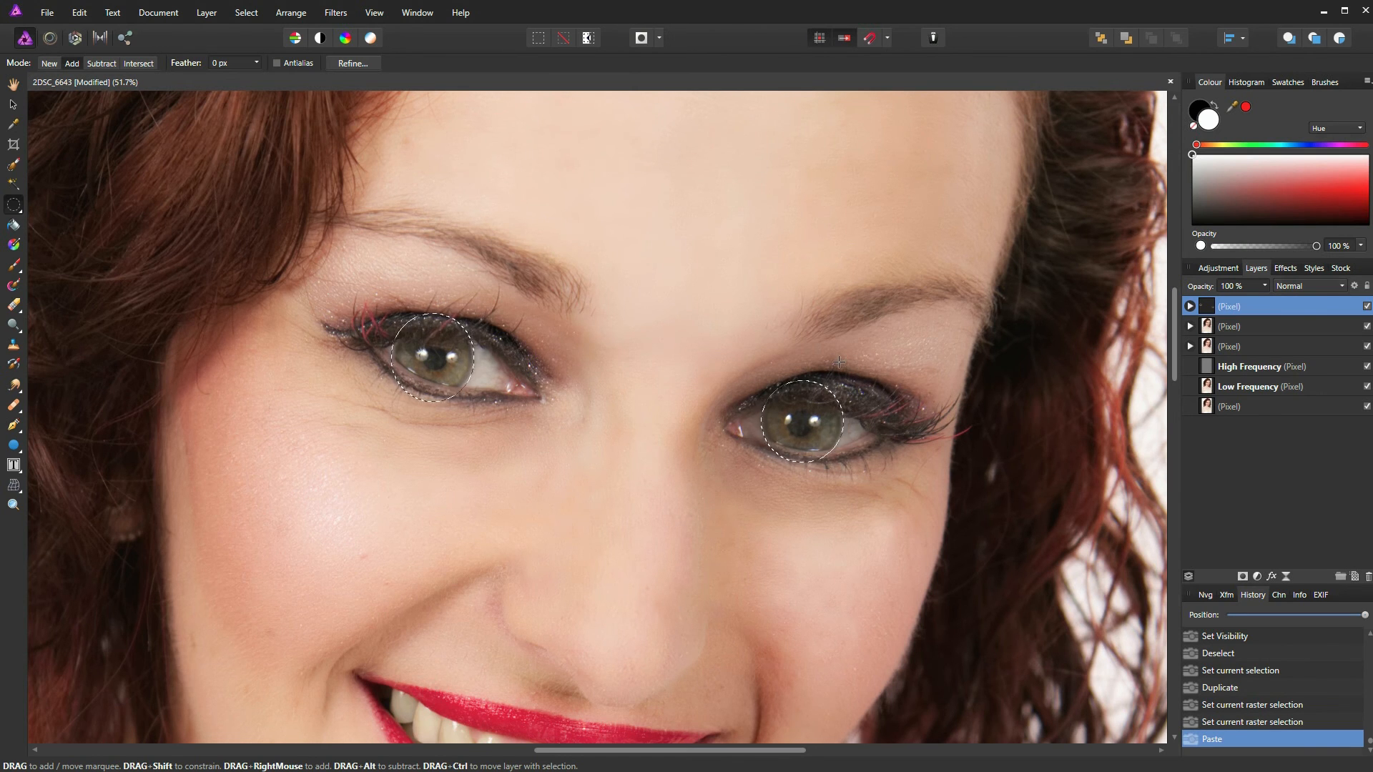
pyautogui.hotkey('ctrl', 'd')
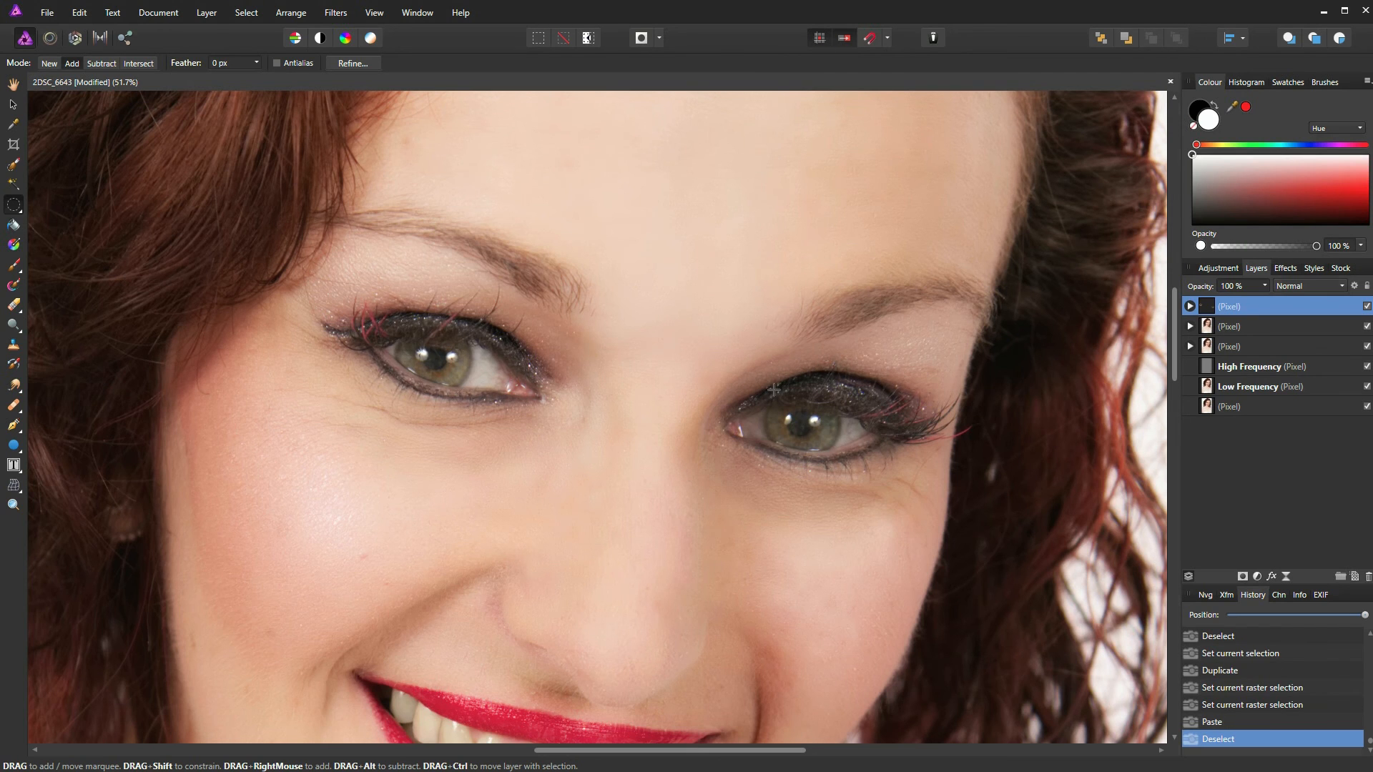
# Step: Add an HSL adjustment with the Colour blend mode and nest it inside the copied iris layer
pyautogui.click(1257, 576)
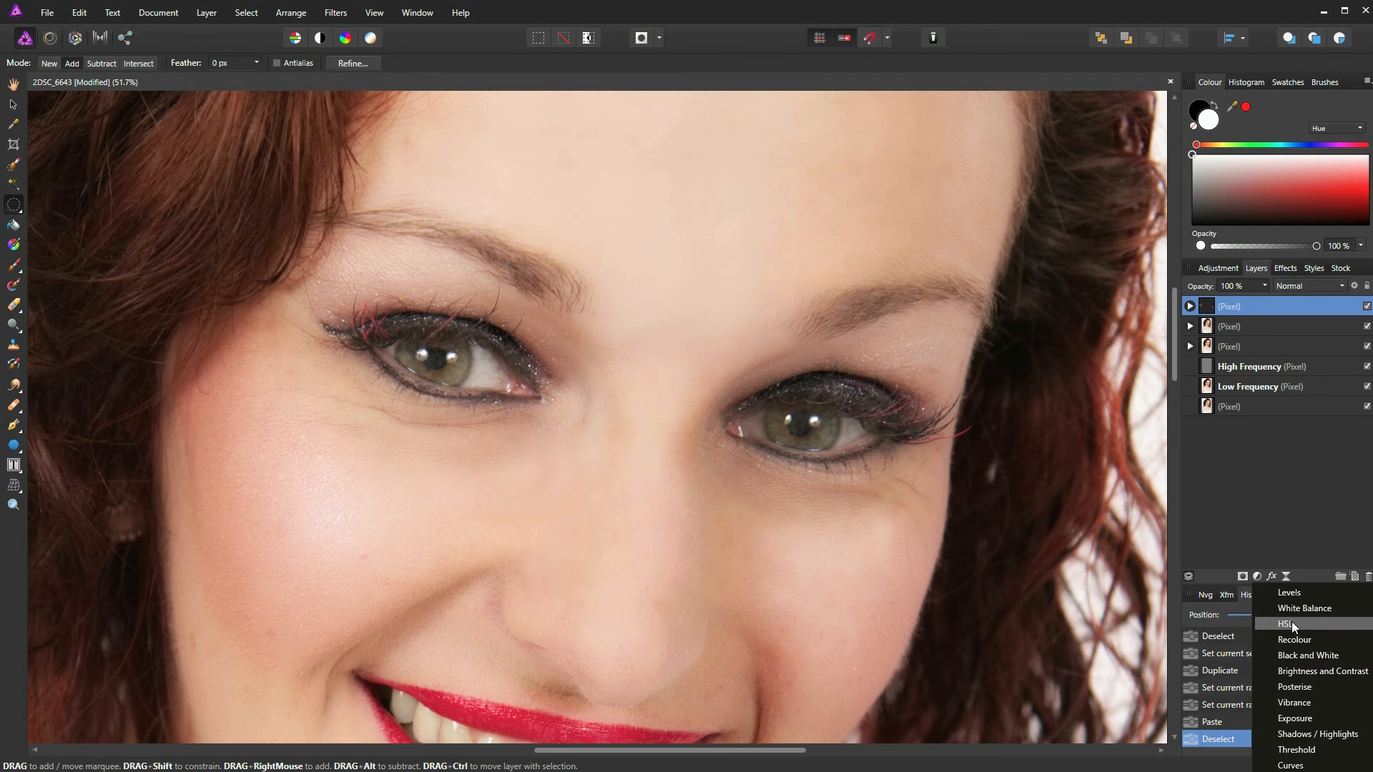
pyautogui.click(1292, 621)
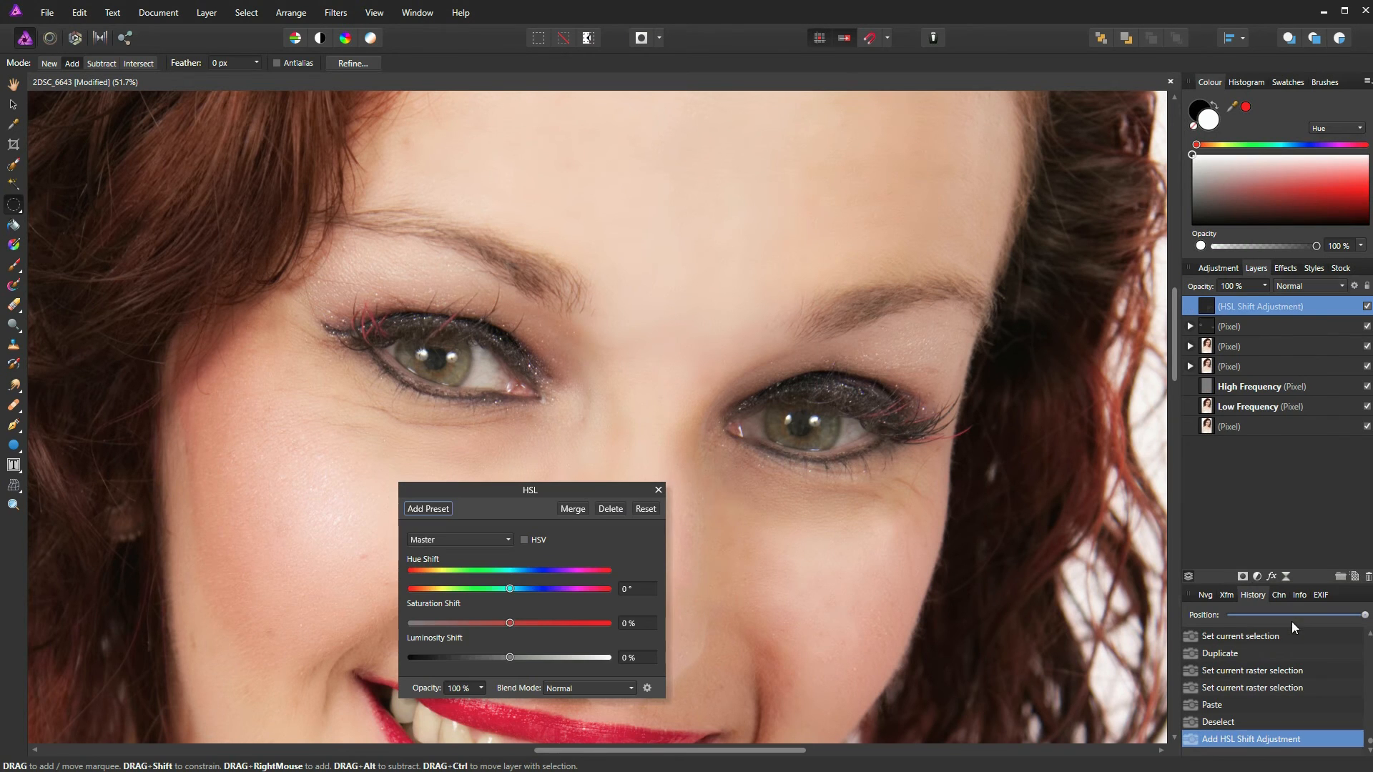
pyautogui.click(629, 687)
pyautogui.scroll(-5, 612, 749)
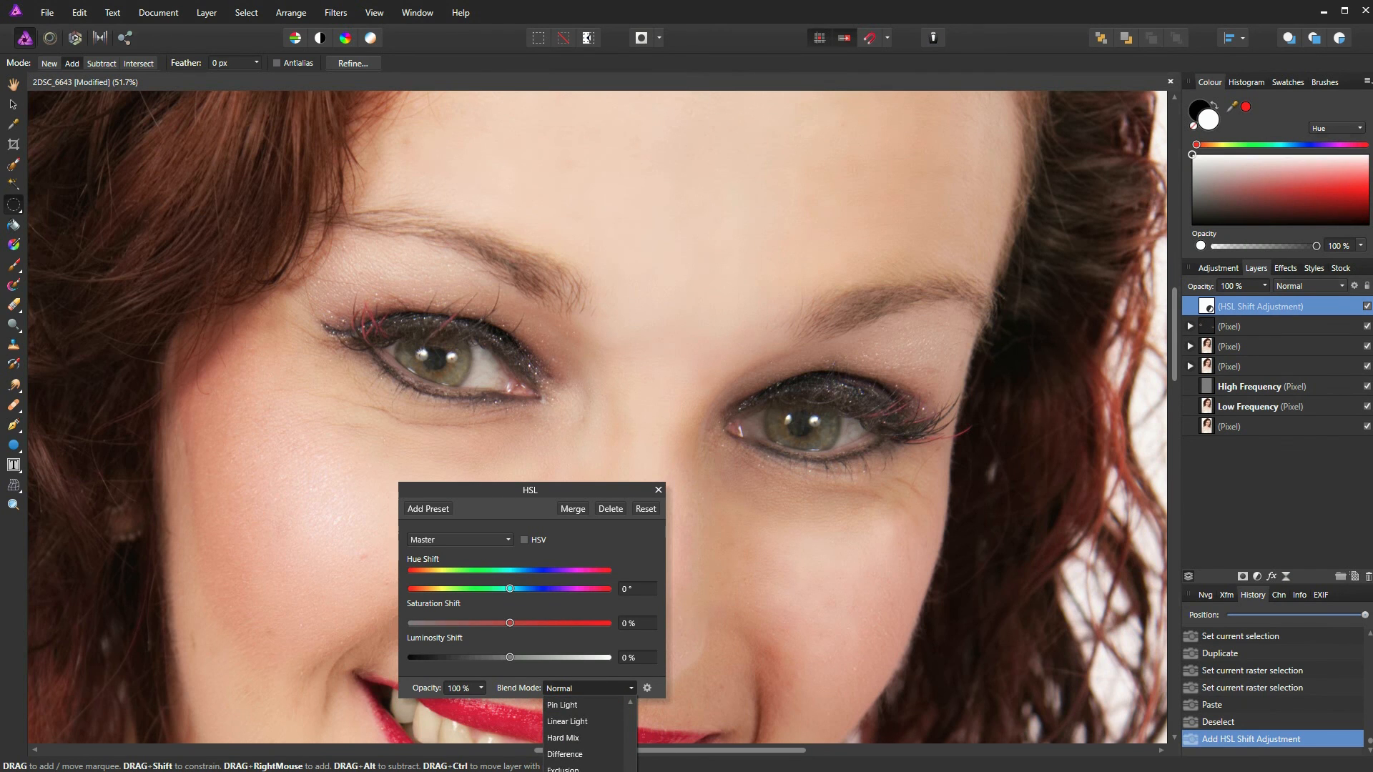
pyautogui.click(572, 771)
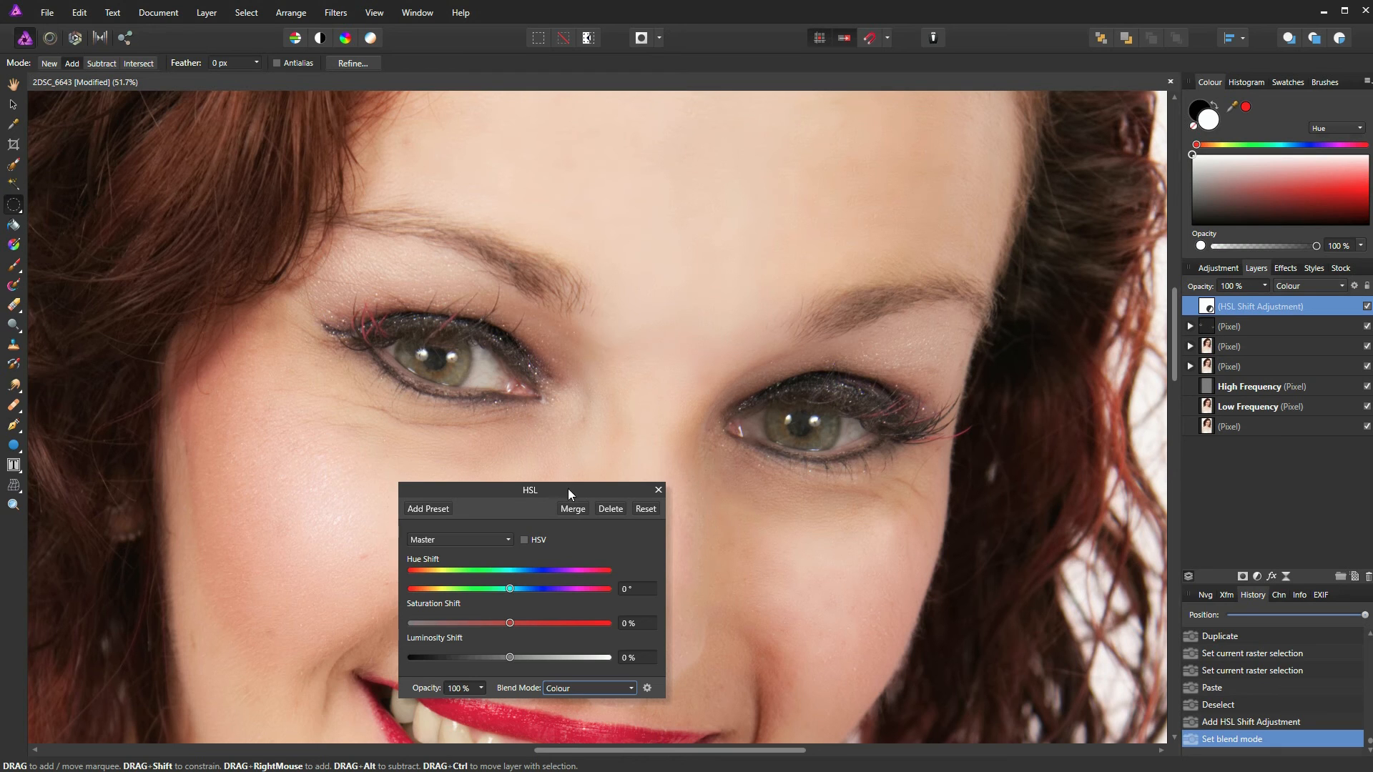
pyautogui.moveTo(1209, 306); pyautogui.dragTo(1244, 329)
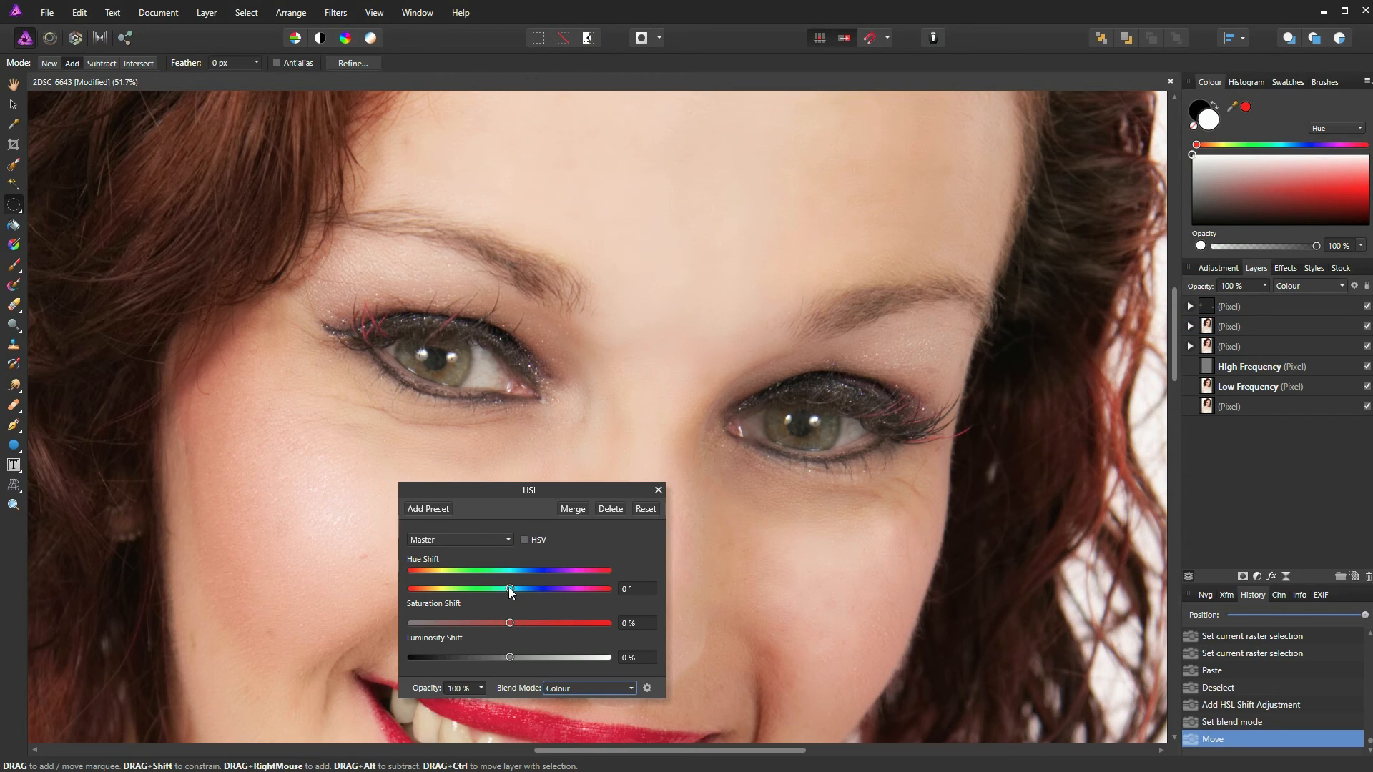
# Step: Turn the irises blue with a hue shift of 168.2° and a saturation shift of -16%, and close the HSL settings
pyautogui.moveTo(510, 590); pyautogui.dragTo(431, 594)
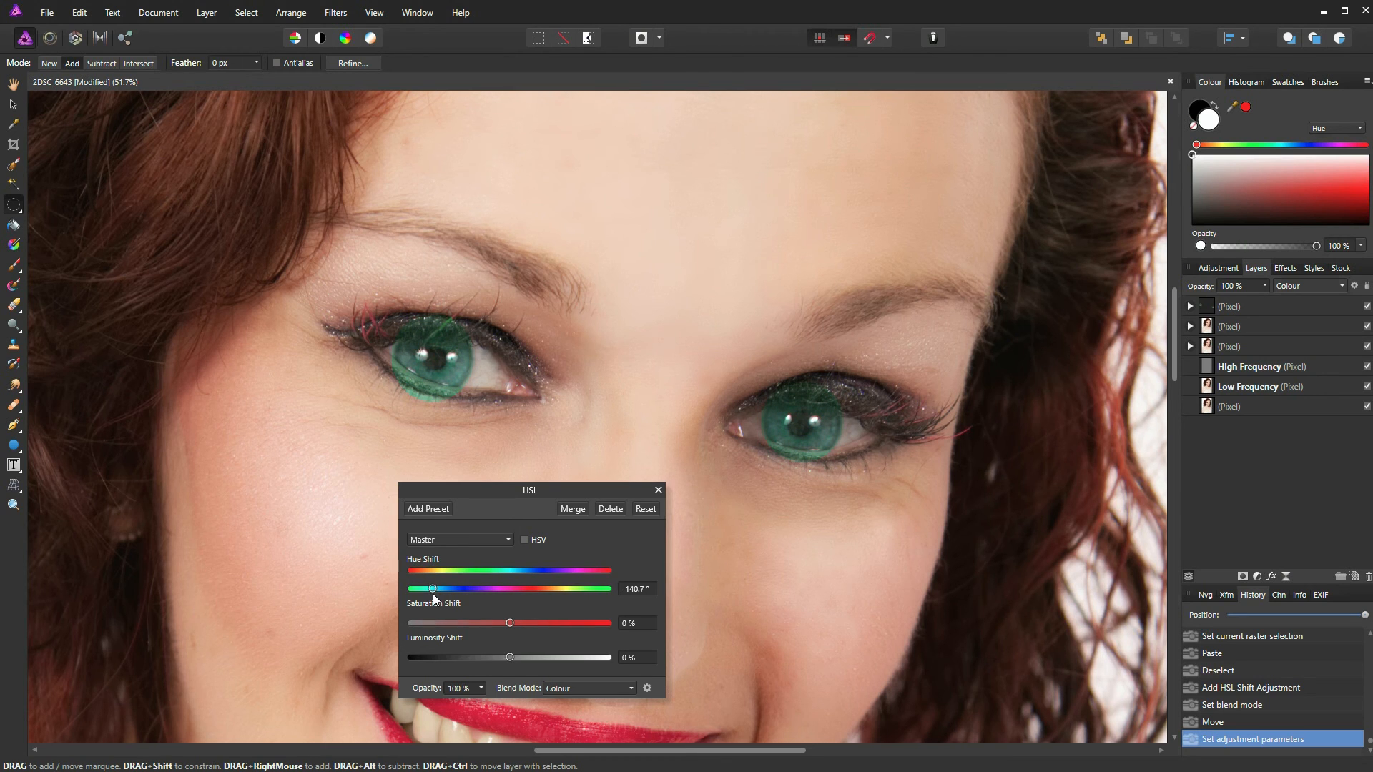
pyautogui.moveTo(432, 593); pyautogui.dragTo(613, 599)
pyautogui.moveTo(620, 599); pyautogui.dragTo(600, 597)
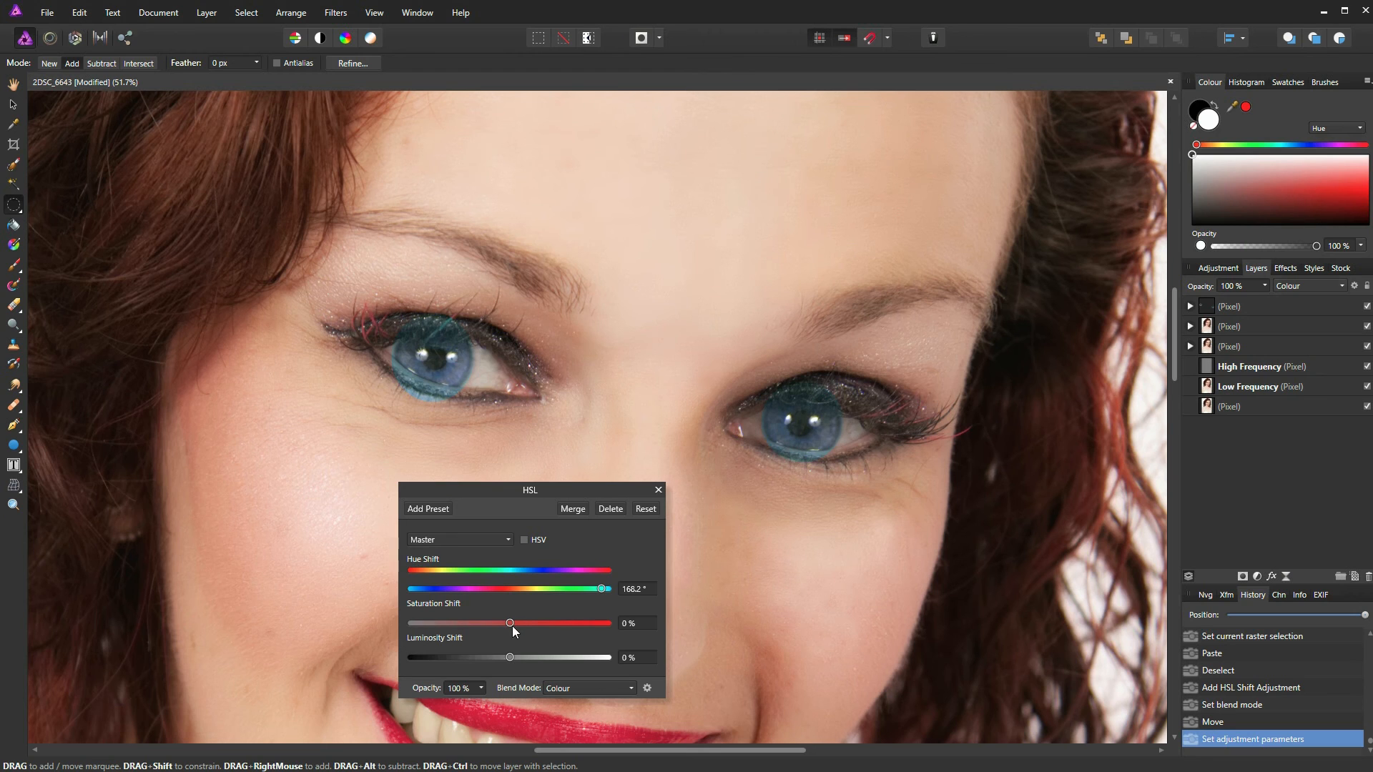
pyautogui.moveTo(510, 623)
pyautogui.mouseDown()
pyautogui.moveTo(378, 608)
pyautogui.moveTo(641, 607)
pyautogui.moveTo(538, 634)
pyautogui.moveTo(489, 626)
pyautogui.mouseUp()
pyautogui.click(658, 491)
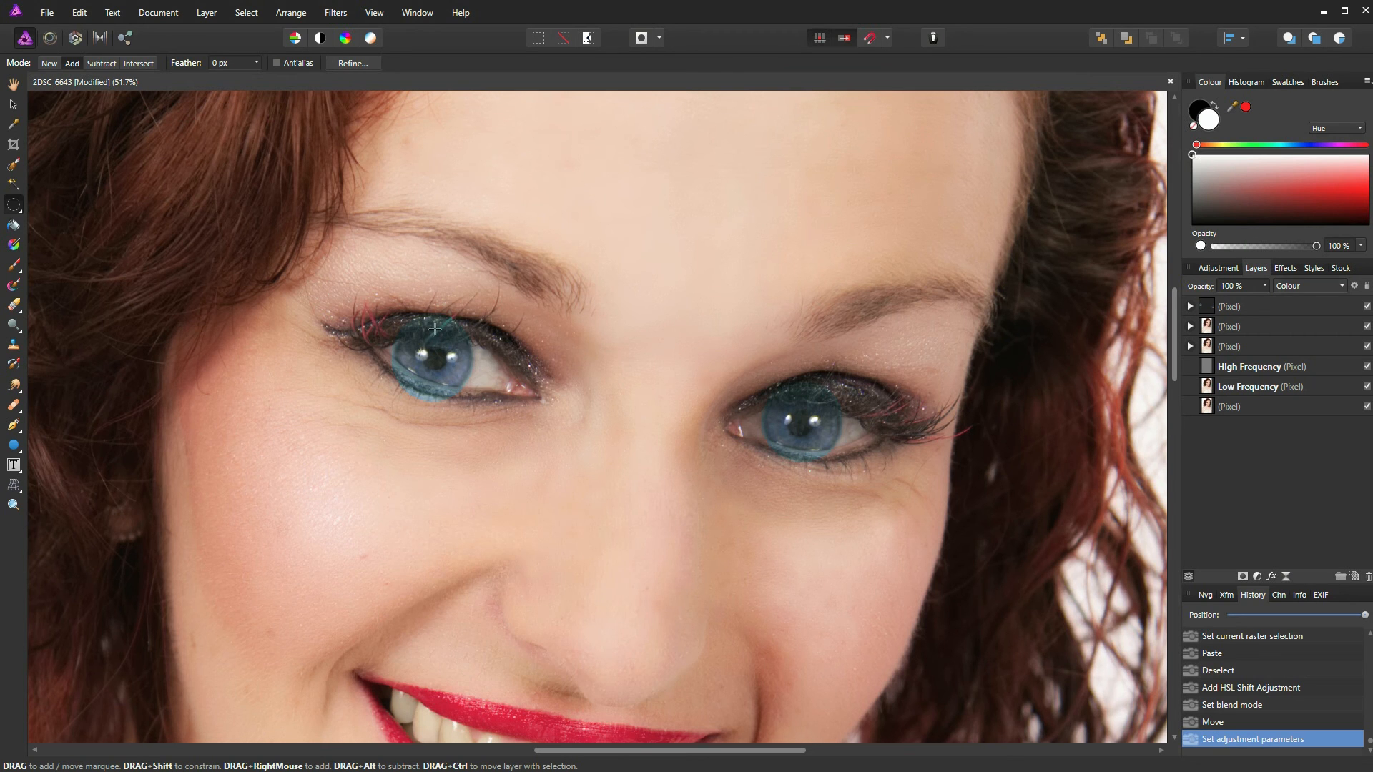
# Step: Erase the blue tint spilling onto the lids, lashes and eye white around the first iris with an 88.3 px erase brush
pyautogui.scroll(5, 435, 328)
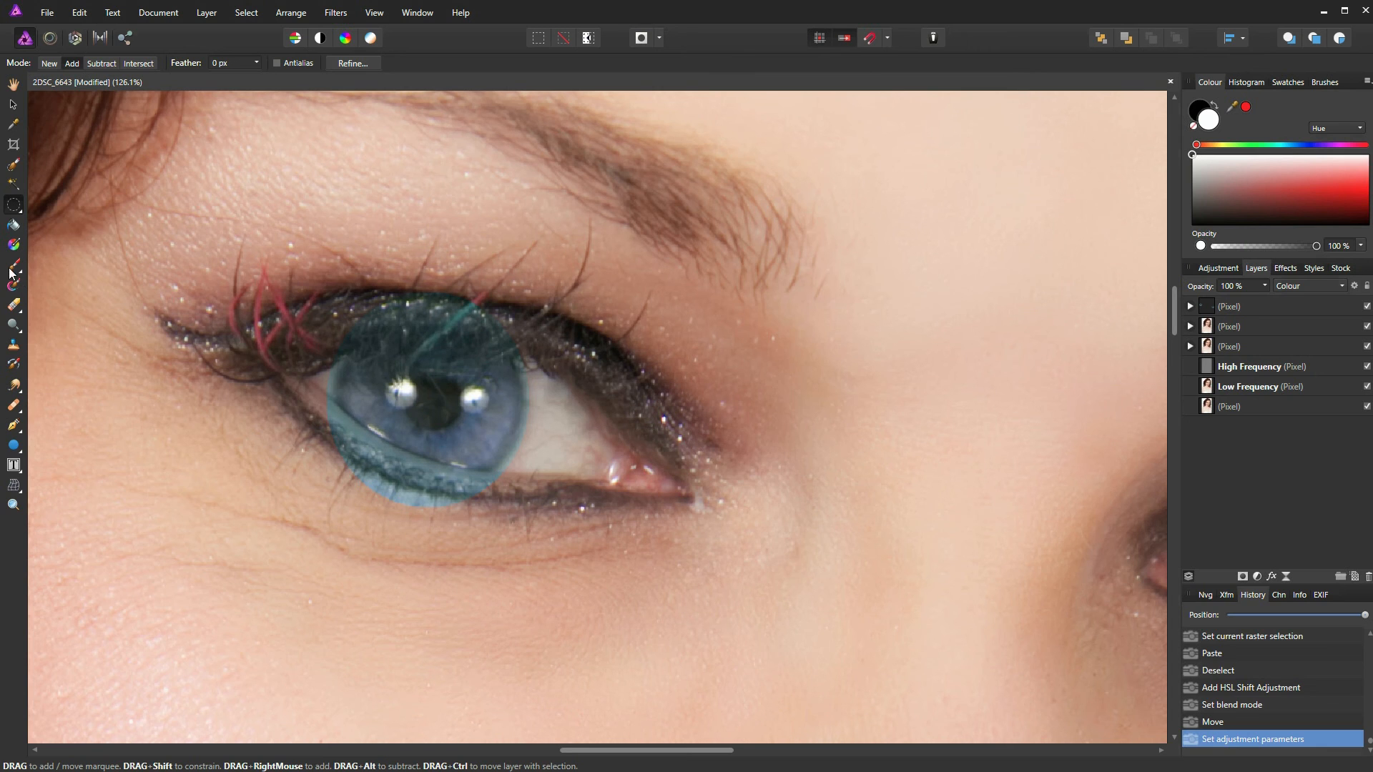
pyautogui.click(15, 306)
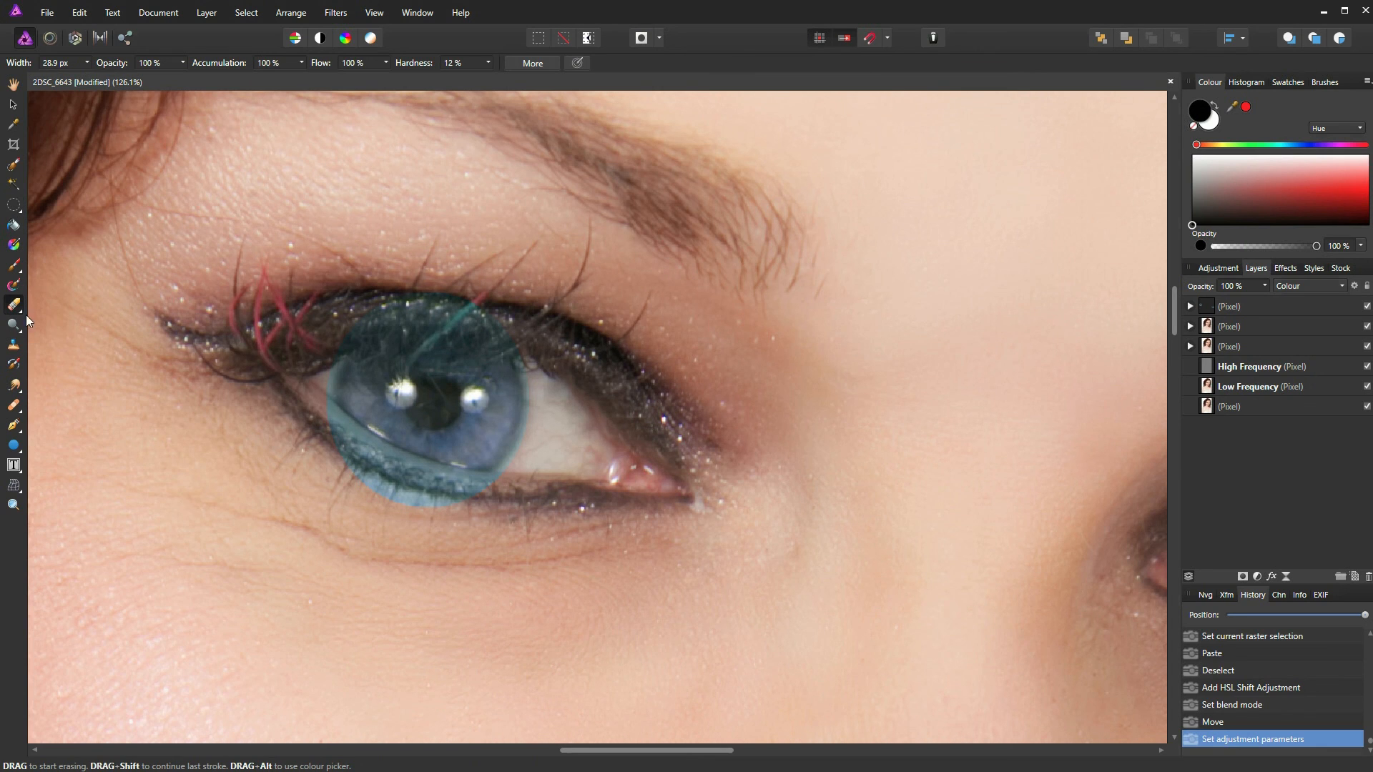
pyautogui.click(316, 411)
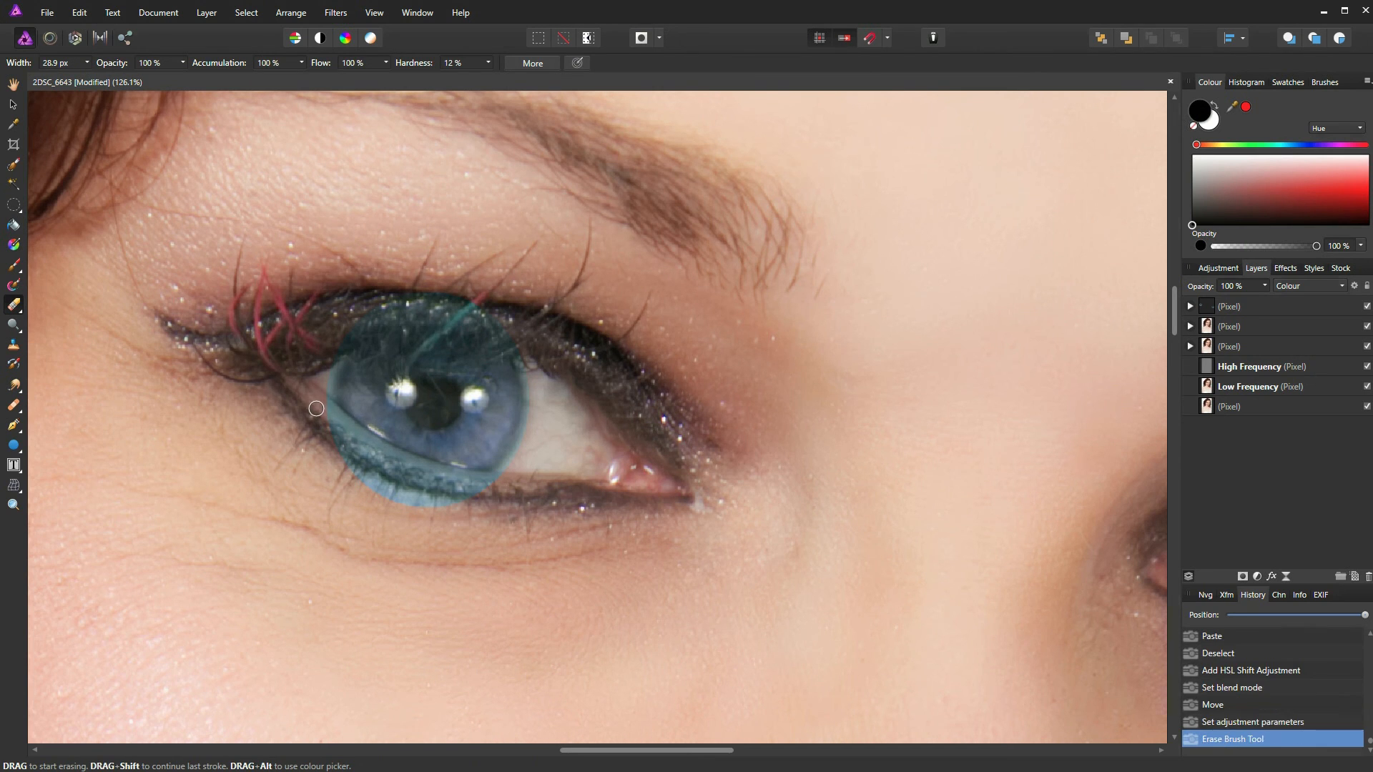
pyautogui.press(']')
pyautogui.press(']')
pyautogui.press(']')
pyautogui.press(']')
pyautogui.press(']')
pyautogui.press(']')
pyautogui.press(']')
pyautogui.press(']')
pyautogui.moveTo(315, 417)
pyautogui.mouseDown()
pyautogui.moveTo(392, 482)
pyautogui.moveTo(522, 506)
pyautogui.moveTo(394, 504)
pyautogui.moveTo(283, 462)
pyautogui.mouseUp()
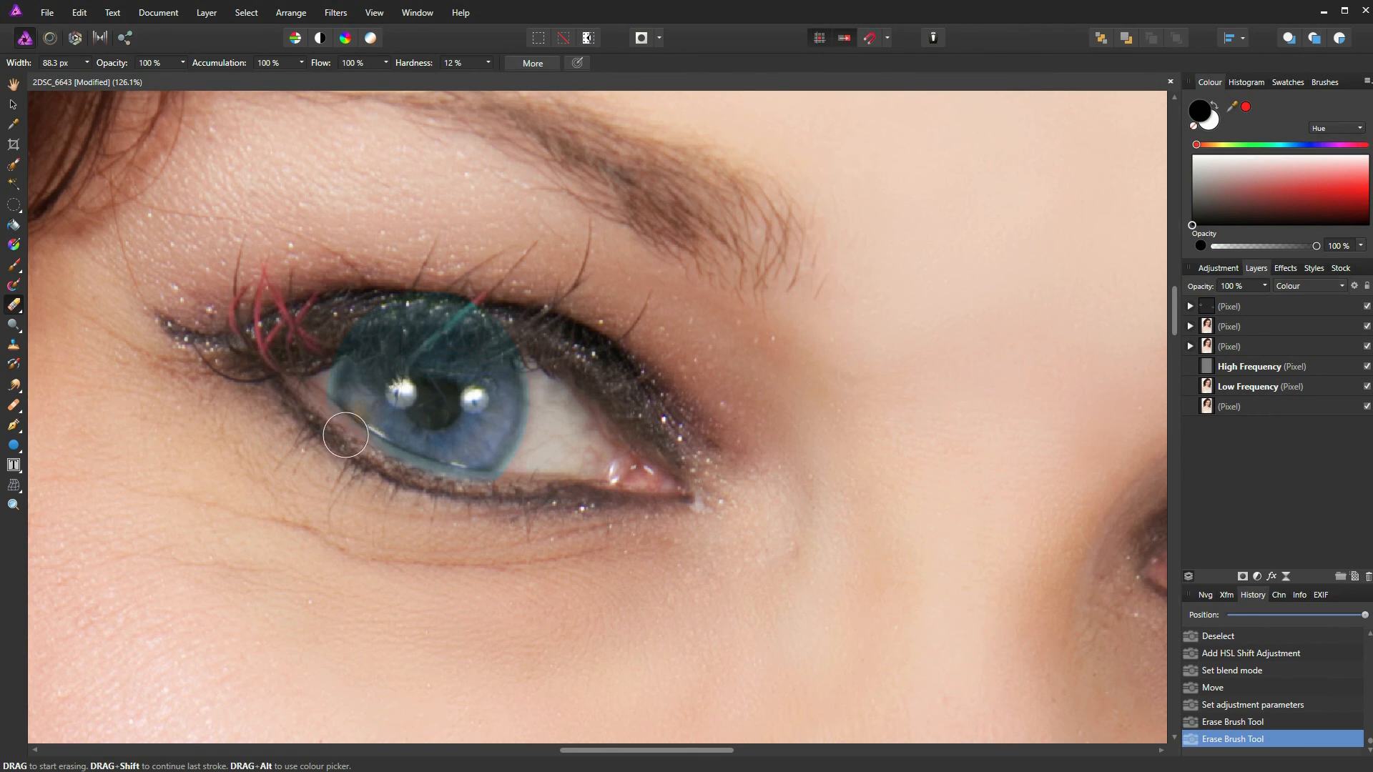
pyautogui.click(322, 422)
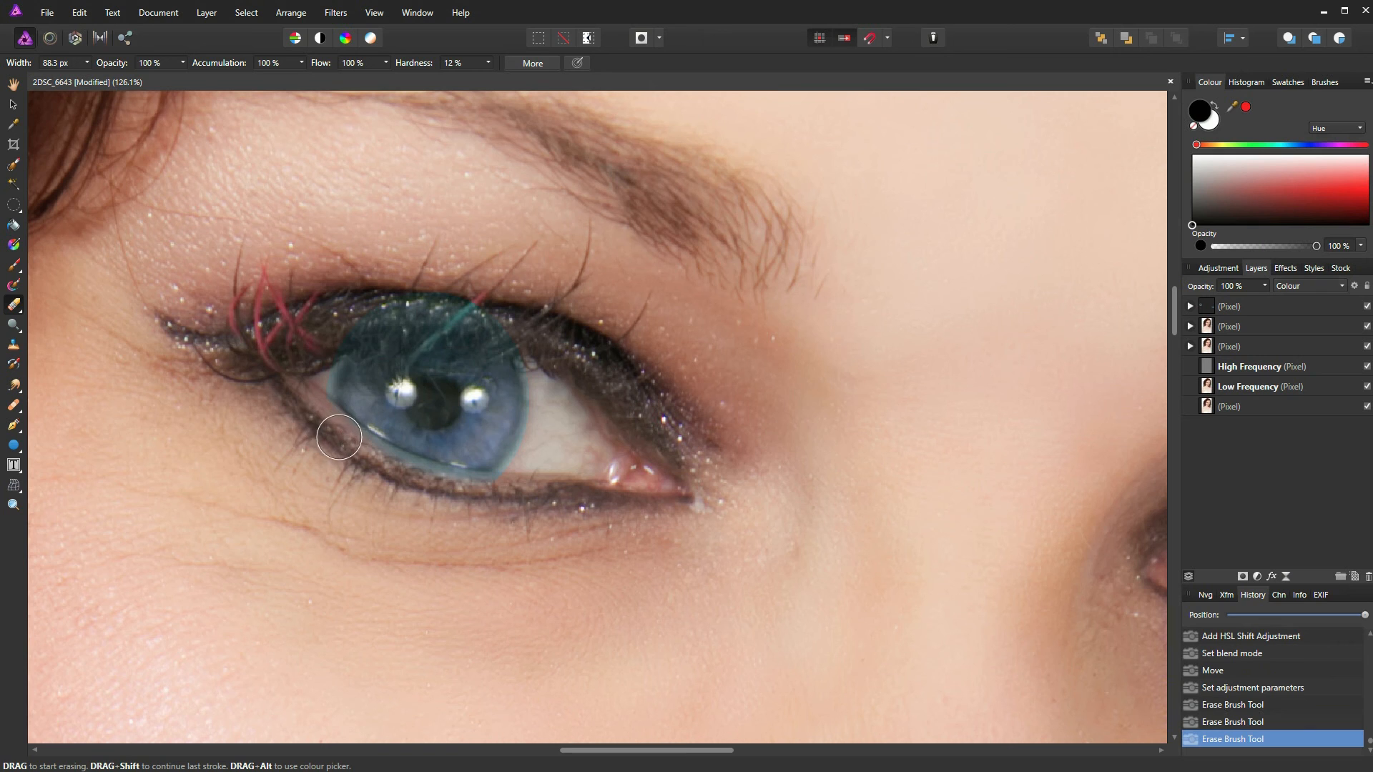
pyautogui.moveTo(381, 466); pyautogui.dragTo(497, 493)
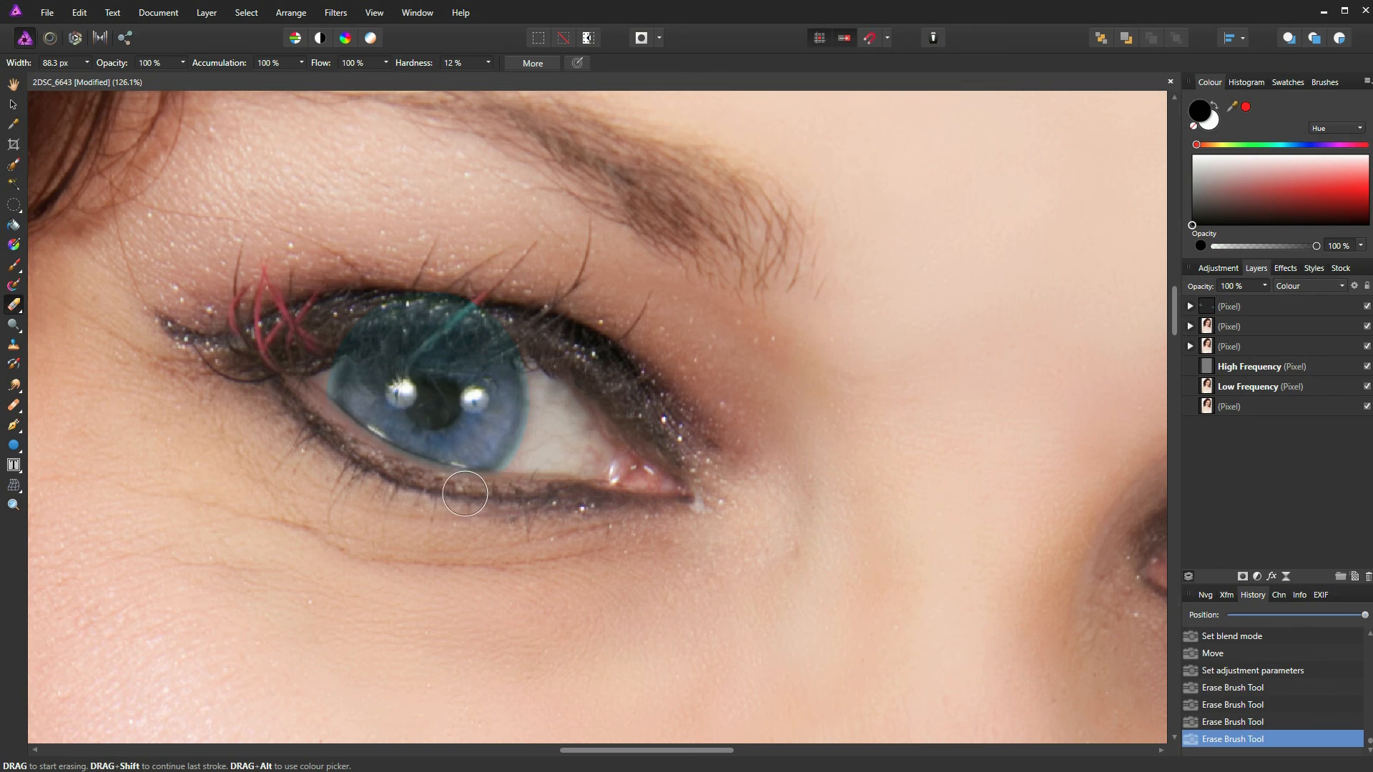
pyautogui.moveTo(435, 485); pyautogui.dragTo(372, 459)
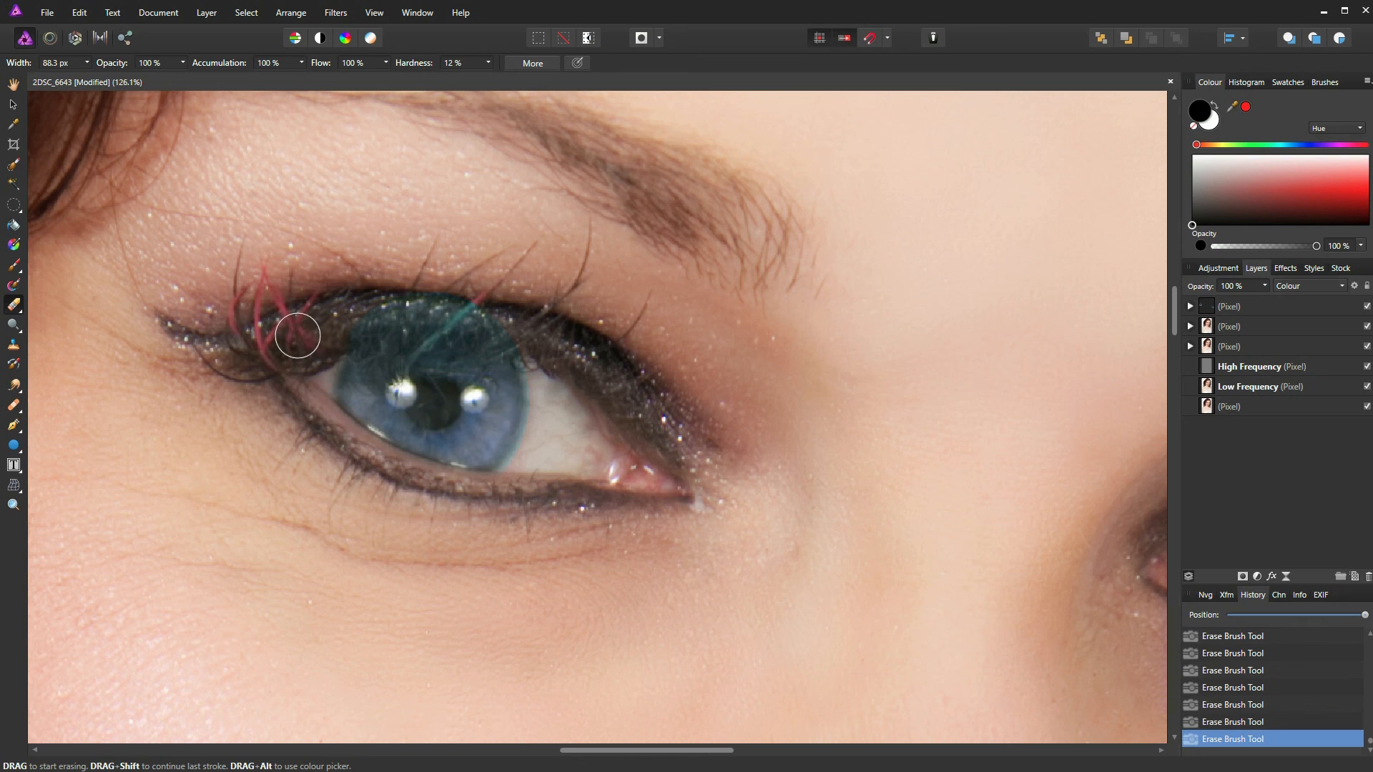
pyautogui.moveTo(315, 322)
pyautogui.mouseDown()
pyautogui.moveTo(537, 340)
pyautogui.moveTo(444, 300)
pyautogui.moveTo(358, 308)
pyautogui.moveTo(467, 302)
pyautogui.moveTo(523, 320)
pyautogui.moveTo(364, 324)
pyautogui.moveTo(524, 335)
pyautogui.moveTo(198, 342)
pyautogui.moveTo(388, 343)
pyautogui.mouseUp()
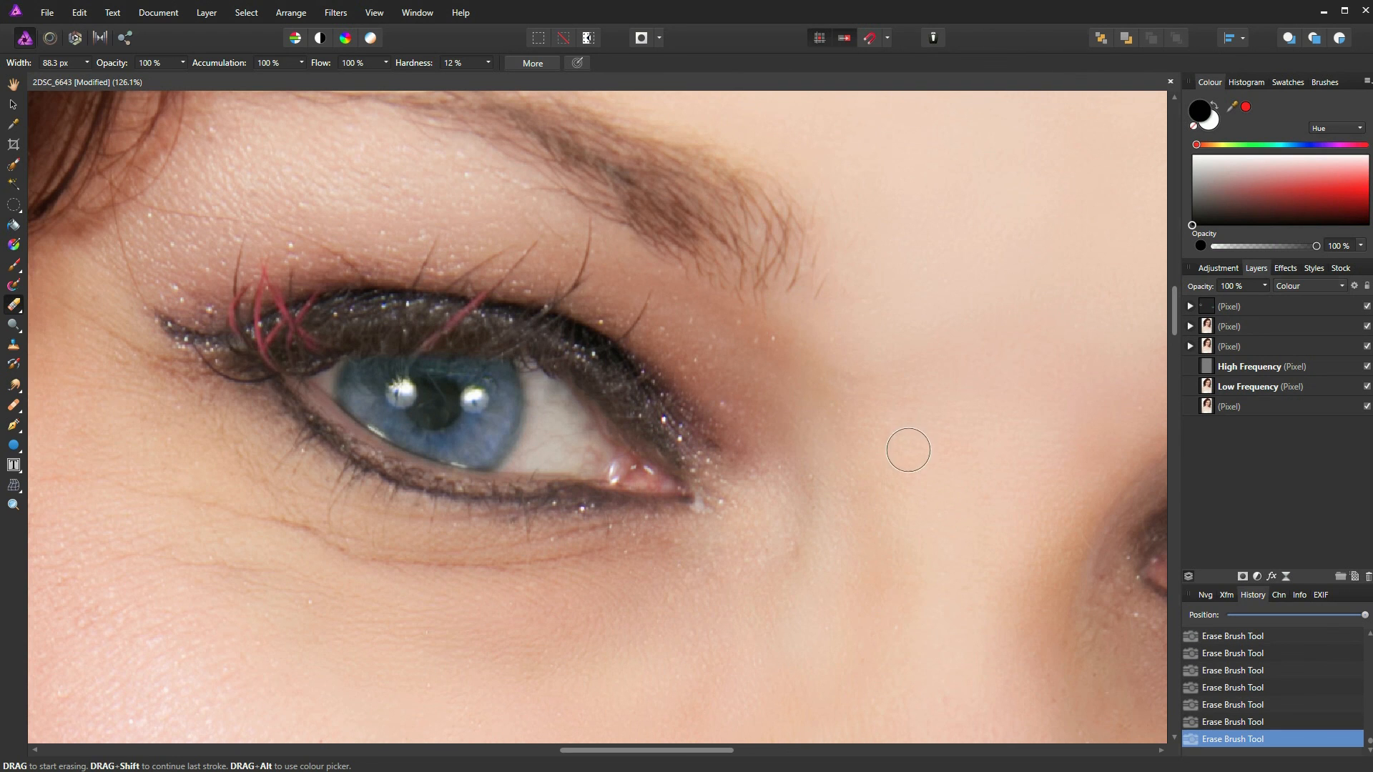
# Step: Erase the blue tint spilling onto the upper lid of the other eye
pyautogui.press('space')
pyautogui.moveTo(843, 463)
pyautogui.mouseDown()
pyautogui.moveTo(447, 352)
pyautogui.moveTo(386, 356)
pyautogui.mouseUp()
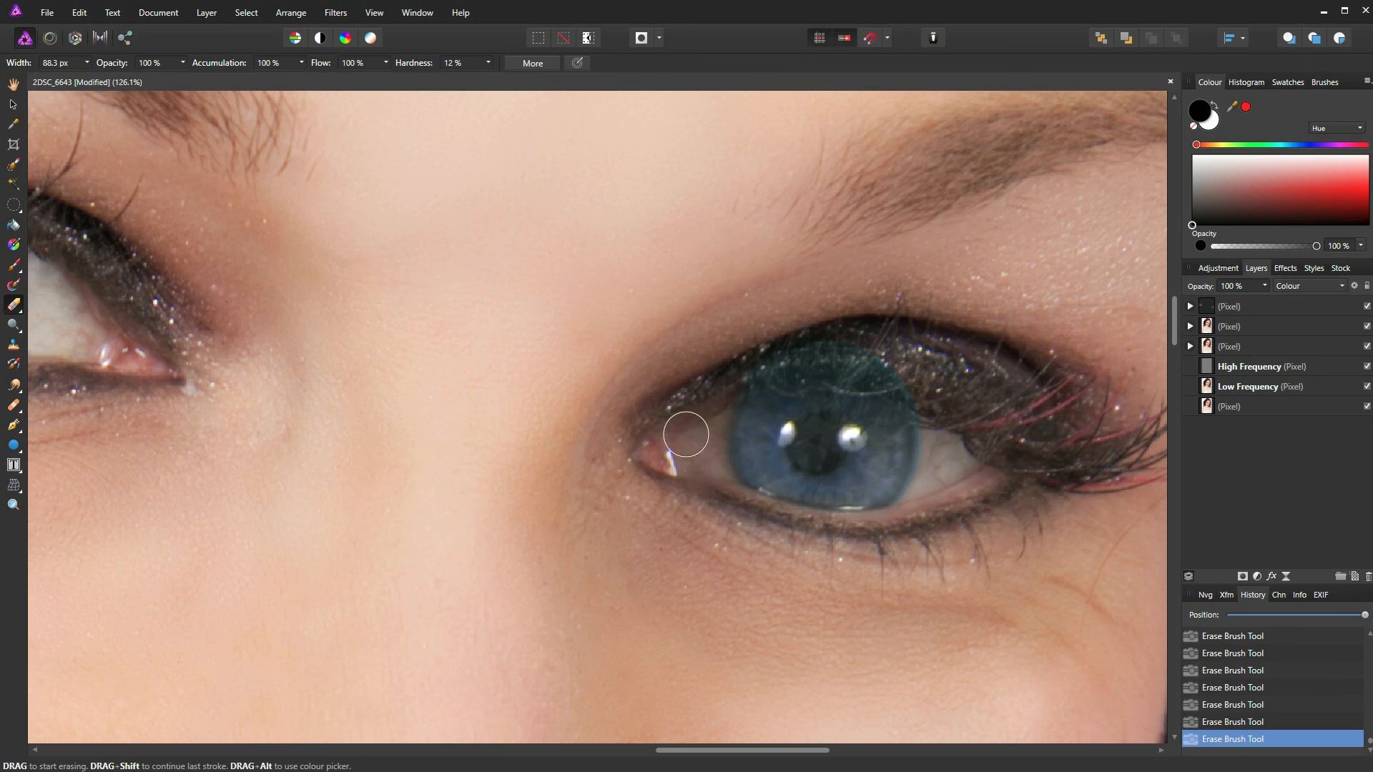
pyautogui.moveTo(773, 376)
pyautogui.mouseDown()
pyautogui.moveTo(887, 382)
pyautogui.moveTo(959, 429)
pyautogui.mouseUp()
pyautogui.hotkey('ctrl', 'z')
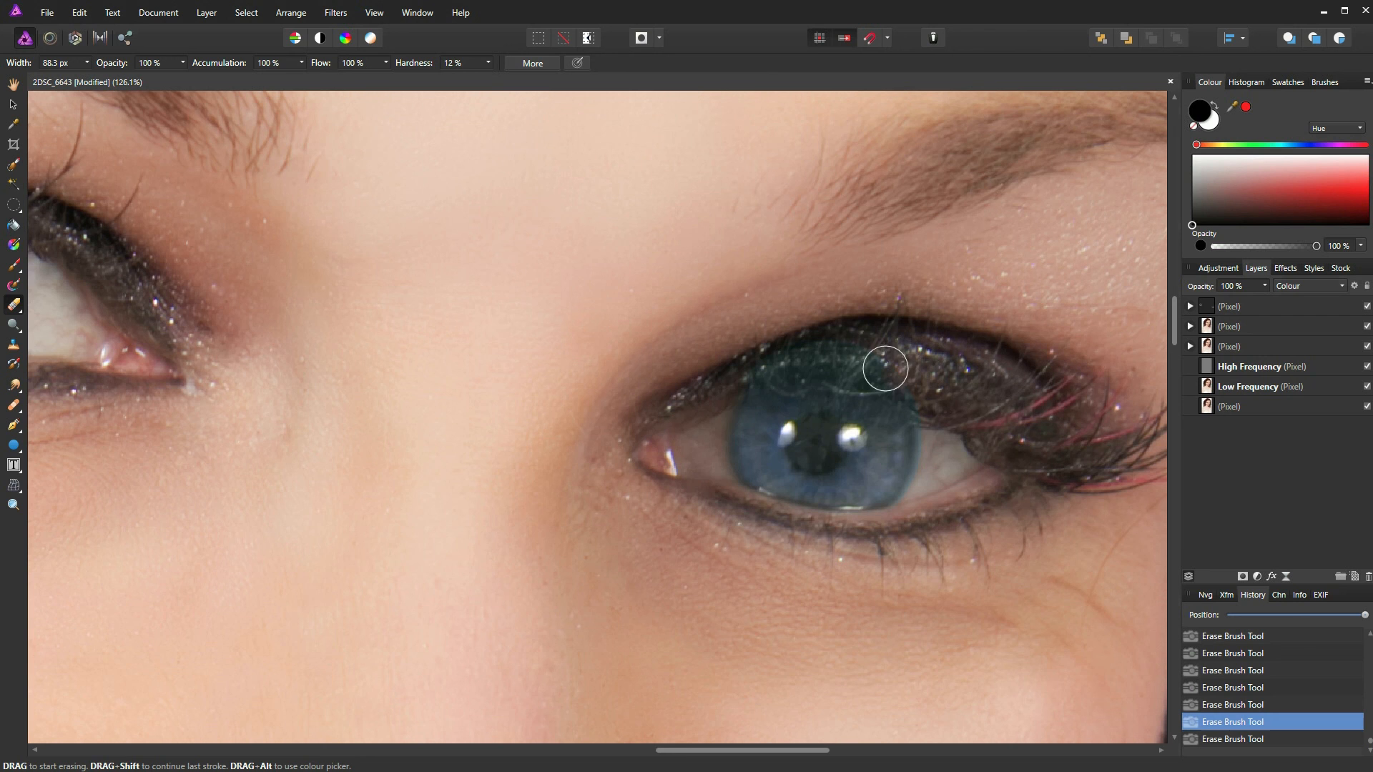
pyautogui.moveTo(740, 379)
pyautogui.mouseDown()
pyautogui.moveTo(794, 363)
pyautogui.moveTo(878, 374)
pyautogui.moveTo(957, 416)
pyautogui.mouseUp()
# Step: Inspect the recoloured eyes within the whole face, comparing them with the iris layer hidden and shown
pyautogui.scroll(-4, 645, 322)
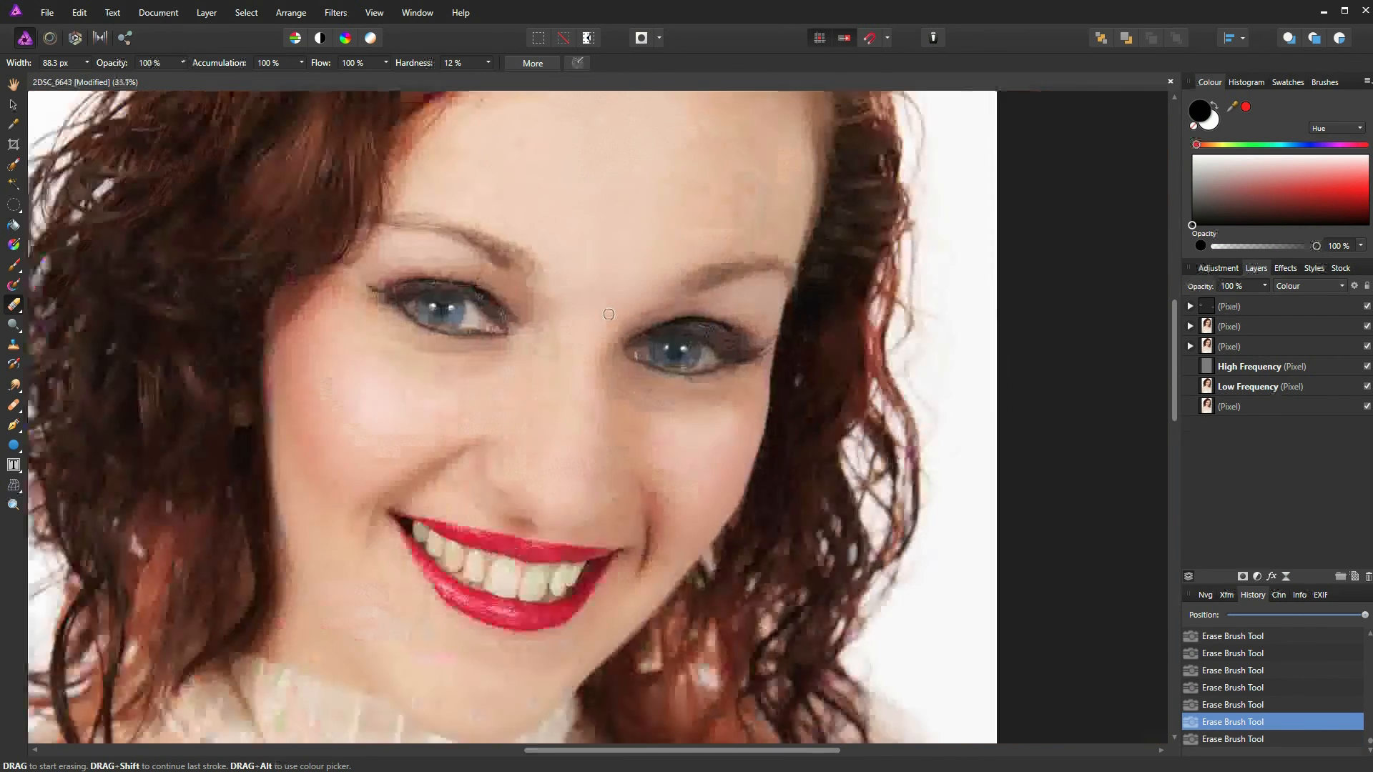
pyautogui.scroll(1, 578, 331)
pyautogui.scroll(-1, 574, 322)
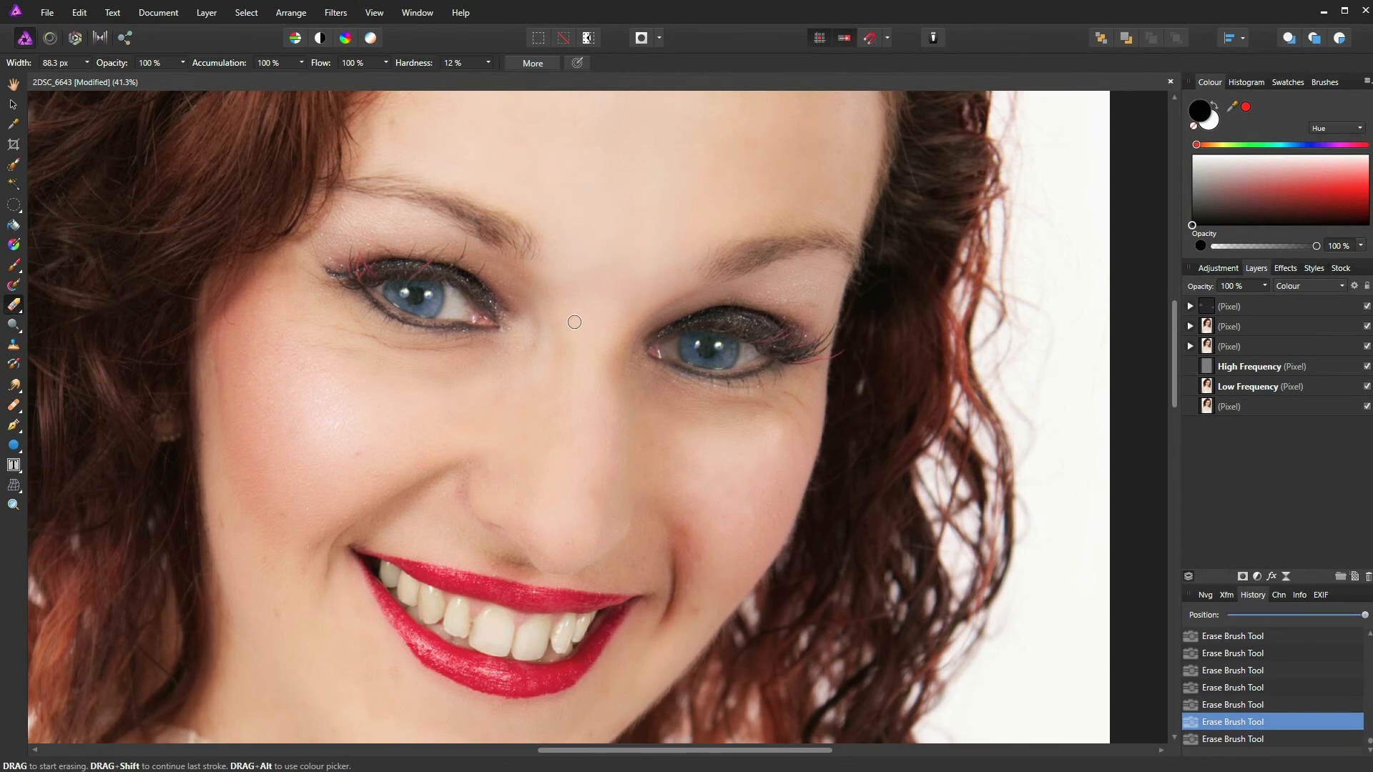
pyautogui.scroll(-2, 573, 310)
pyautogui.scroll(1, 924, 325)
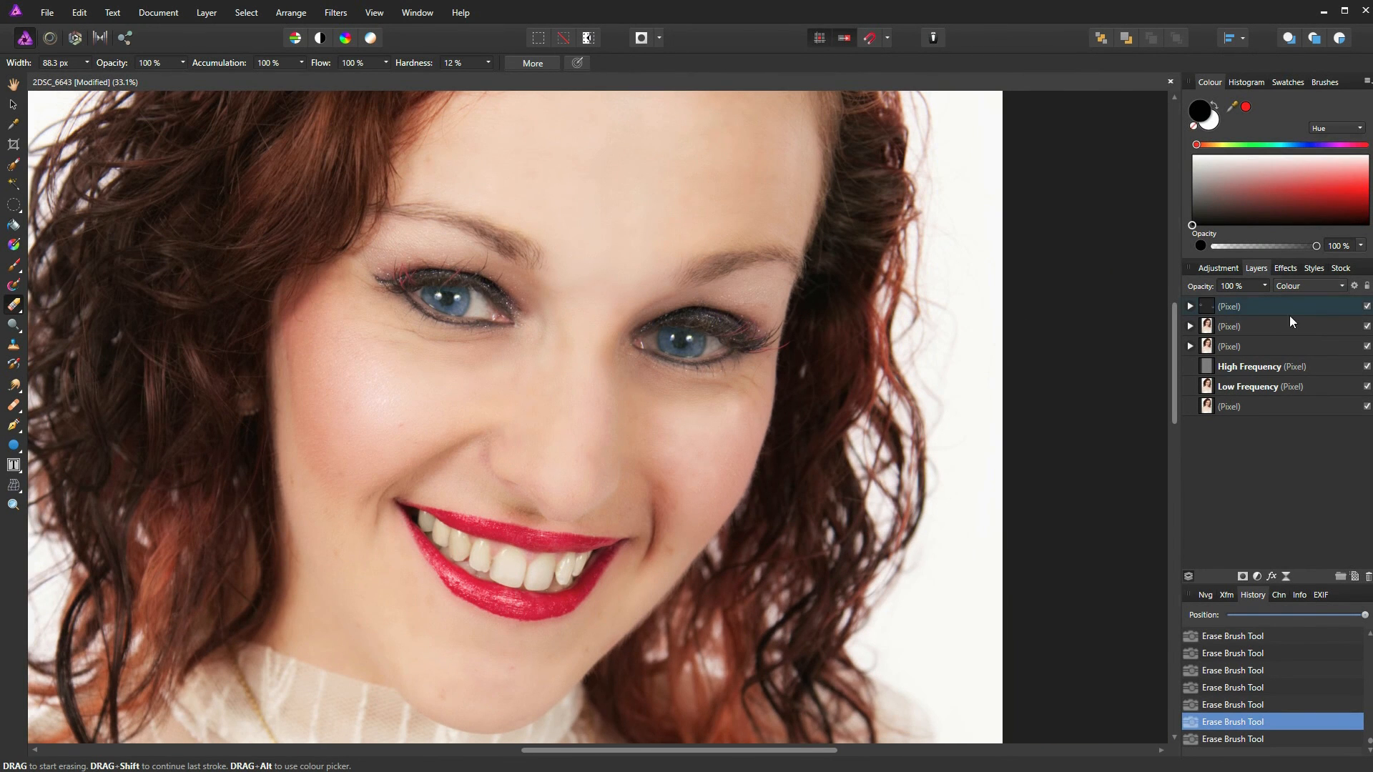
pyautogui.click(1366, 306)
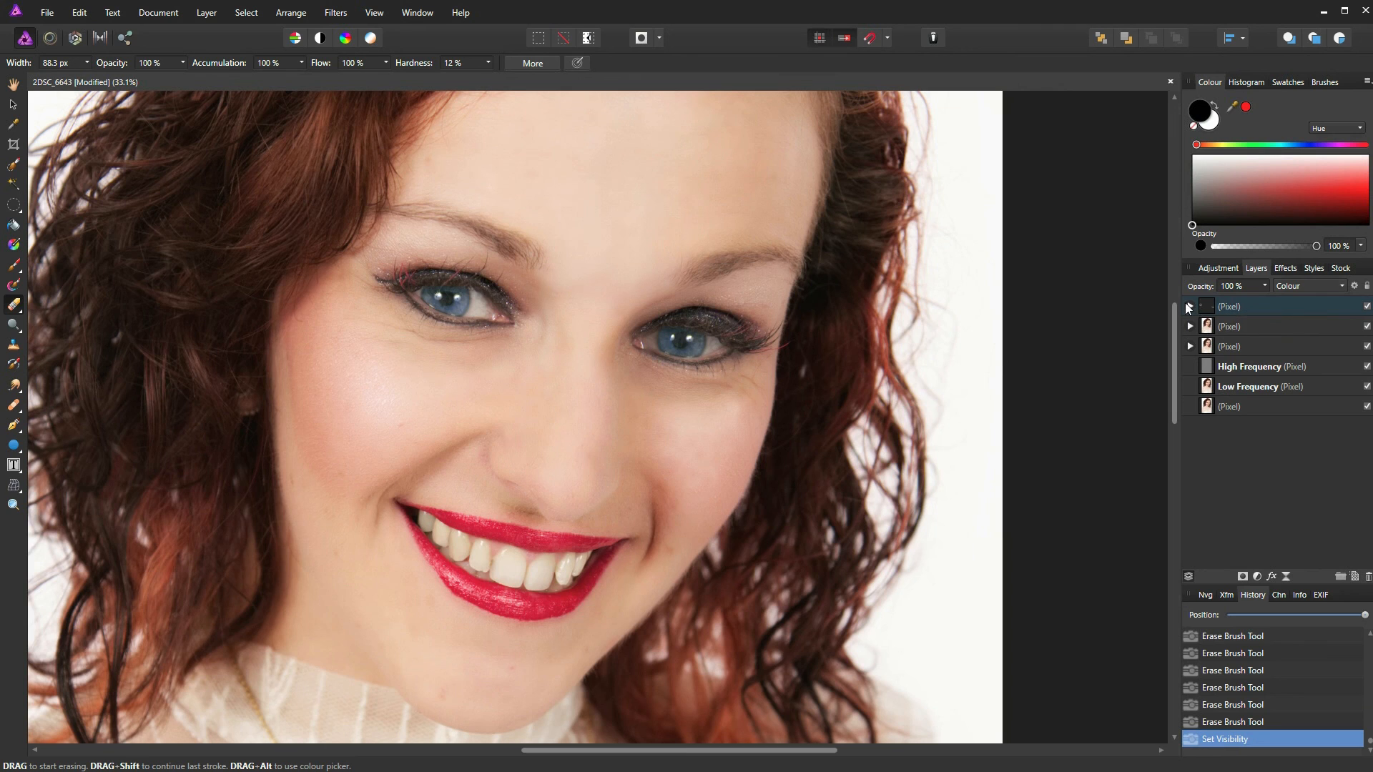
# Step: Reopen the HSL adjustment inside the iris layer and lower its saturation shift to -36%
pyautogui.click(1191, 306)
pyautogui.click(1220, 328)
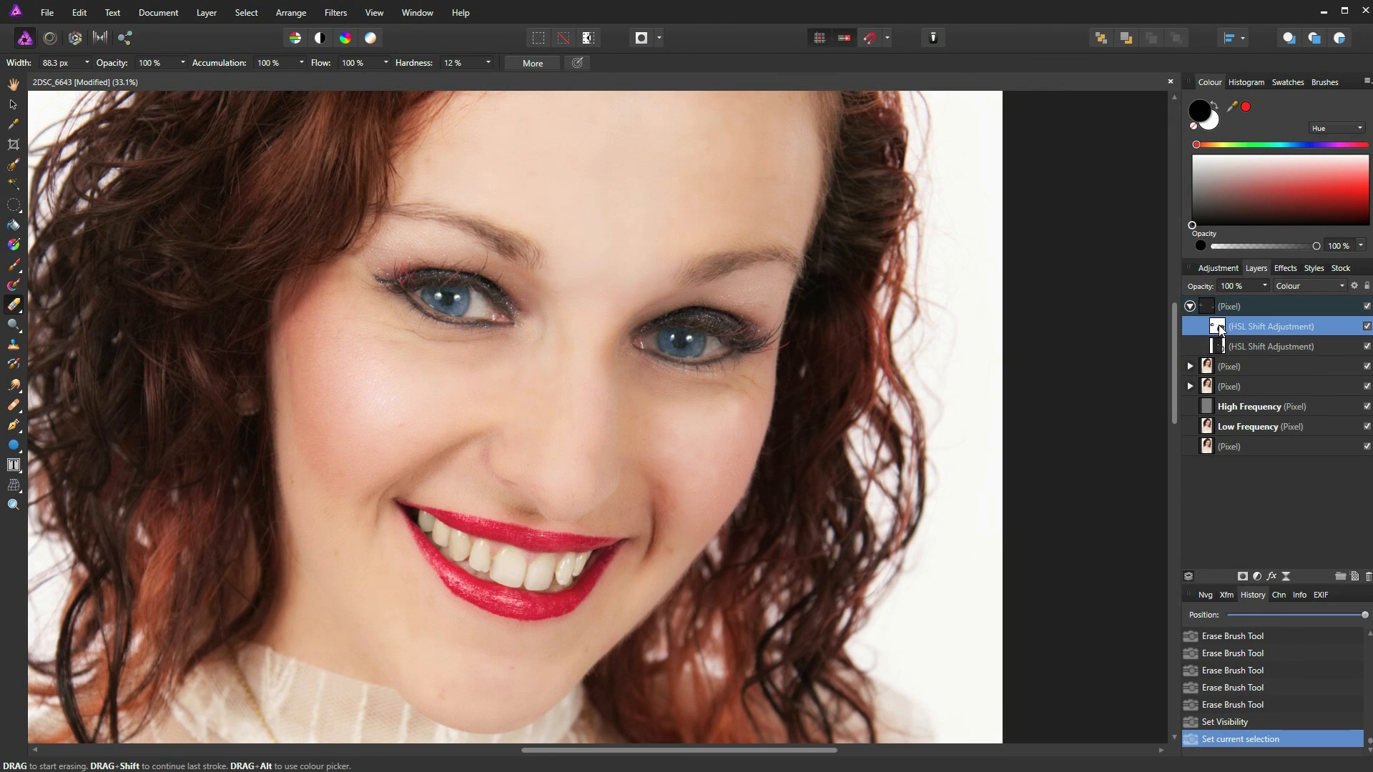
pyautogui.doubleClick(1220, 327)
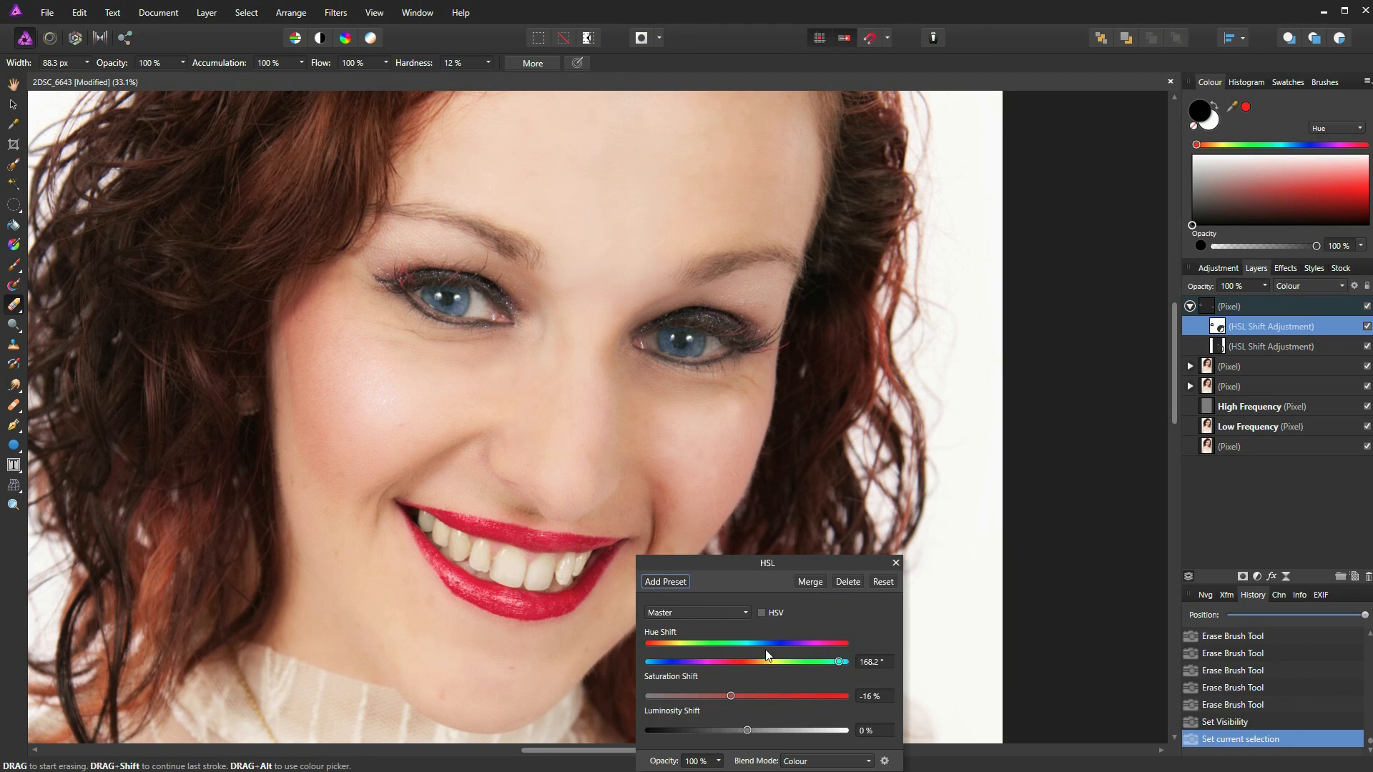
pyautogui.moveTo(731, 697); pyautogui.dragTo(712, 696)
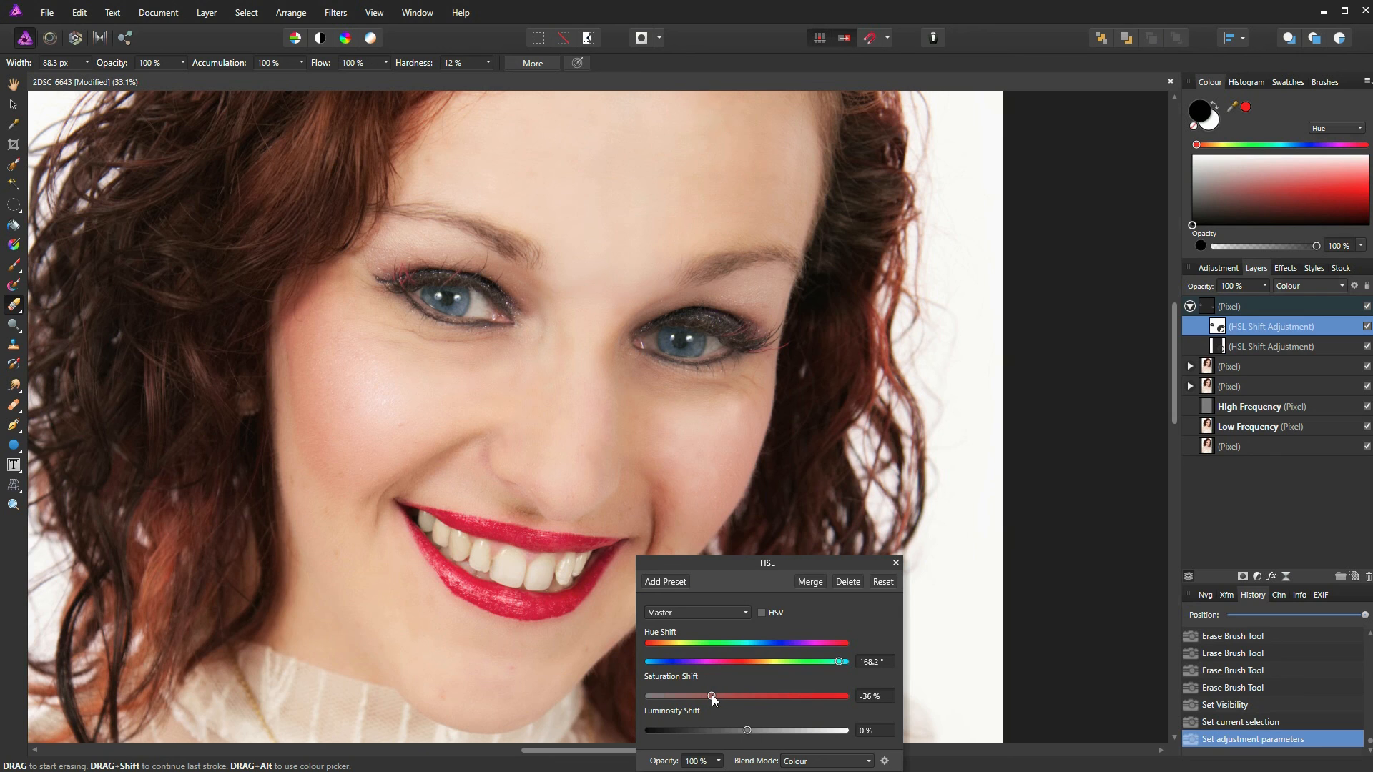
# Step: Add a Shadows / Highlights adjustment with shadows at -23% and nest it inside the iris layer above the HSL adjustments
pyautogui.click(896, 563)
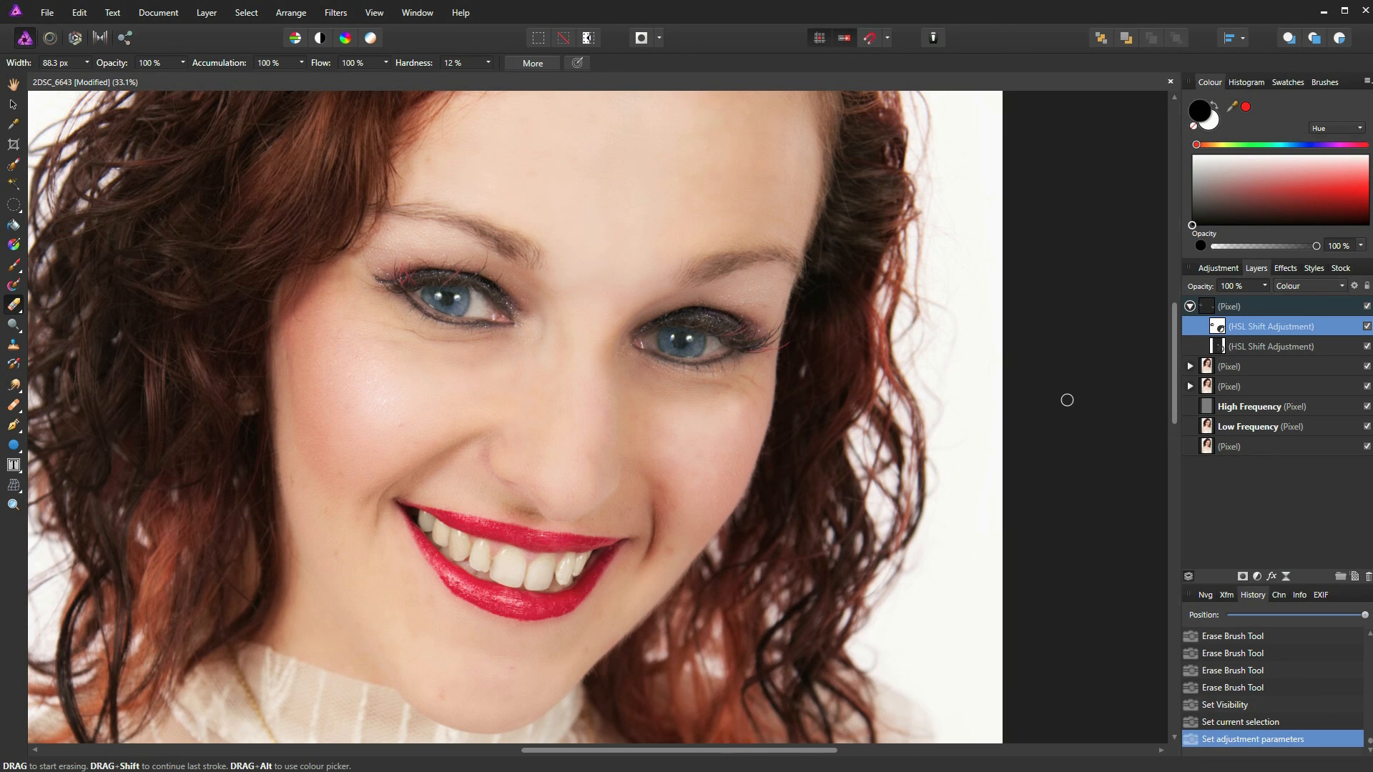
pyautogui.scroll(3, 687, 360)
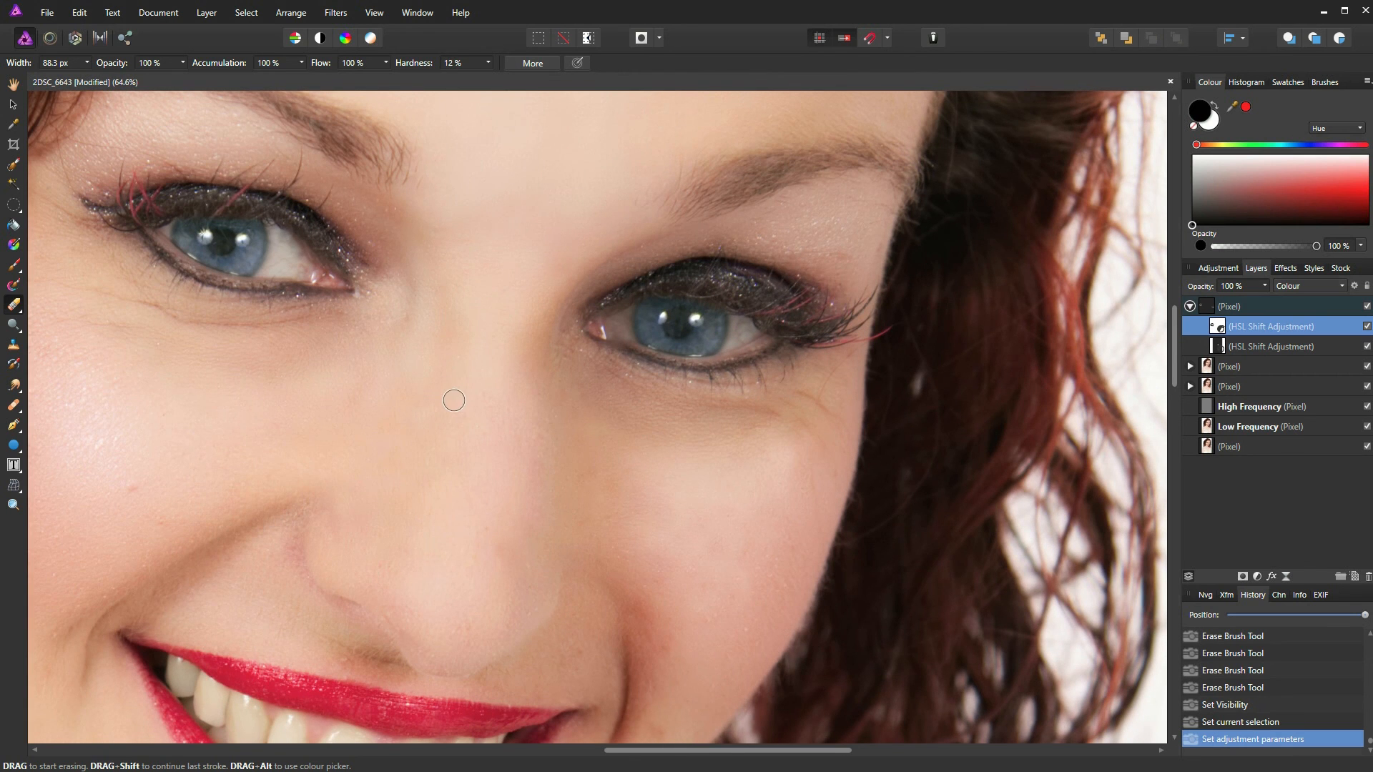
pyautogui.press('space')
pyautogui.moveTo(411, 398)
pyautogui.mouseDown()
pyautogui.moveTo(529, 465)
pyautogui.moveTo(534, 444)
pyautogui.mouseUp()
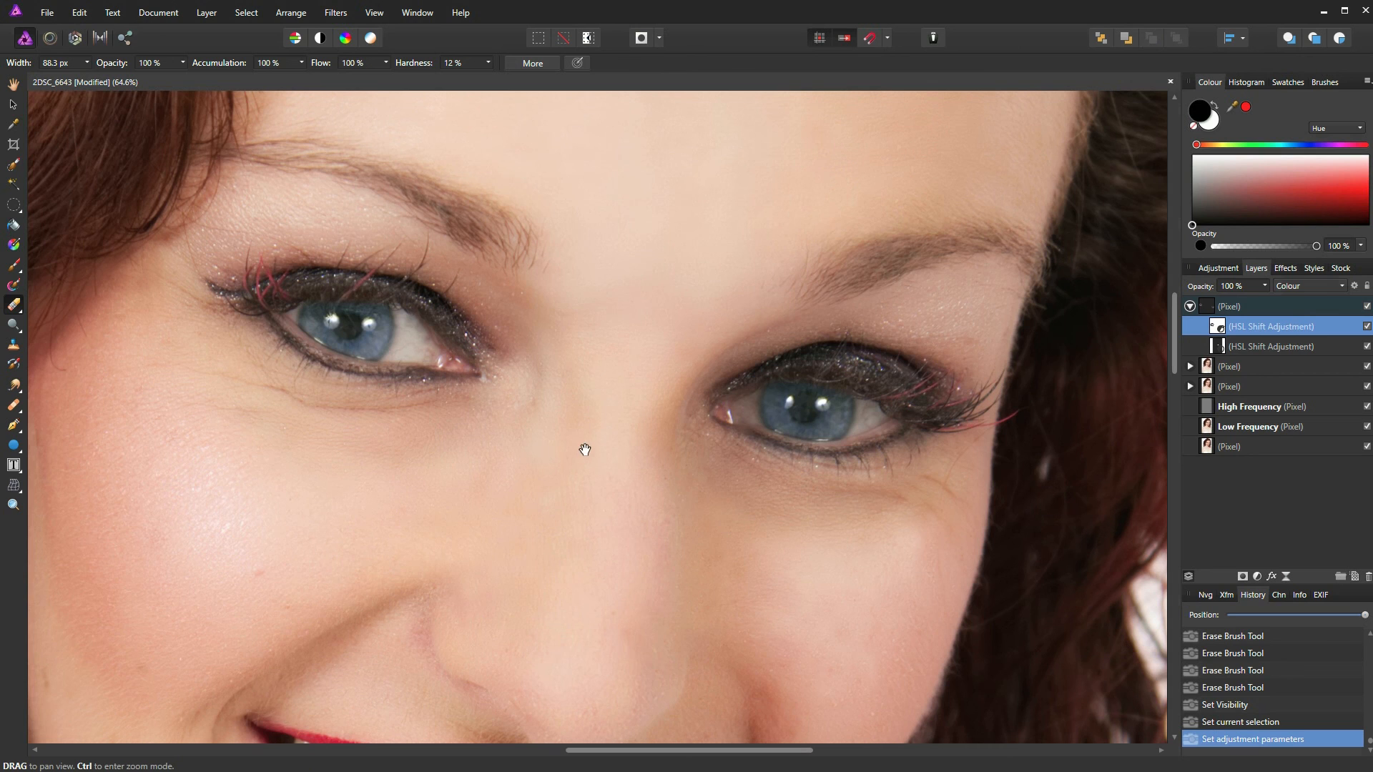
pyautogui.press('Escape')
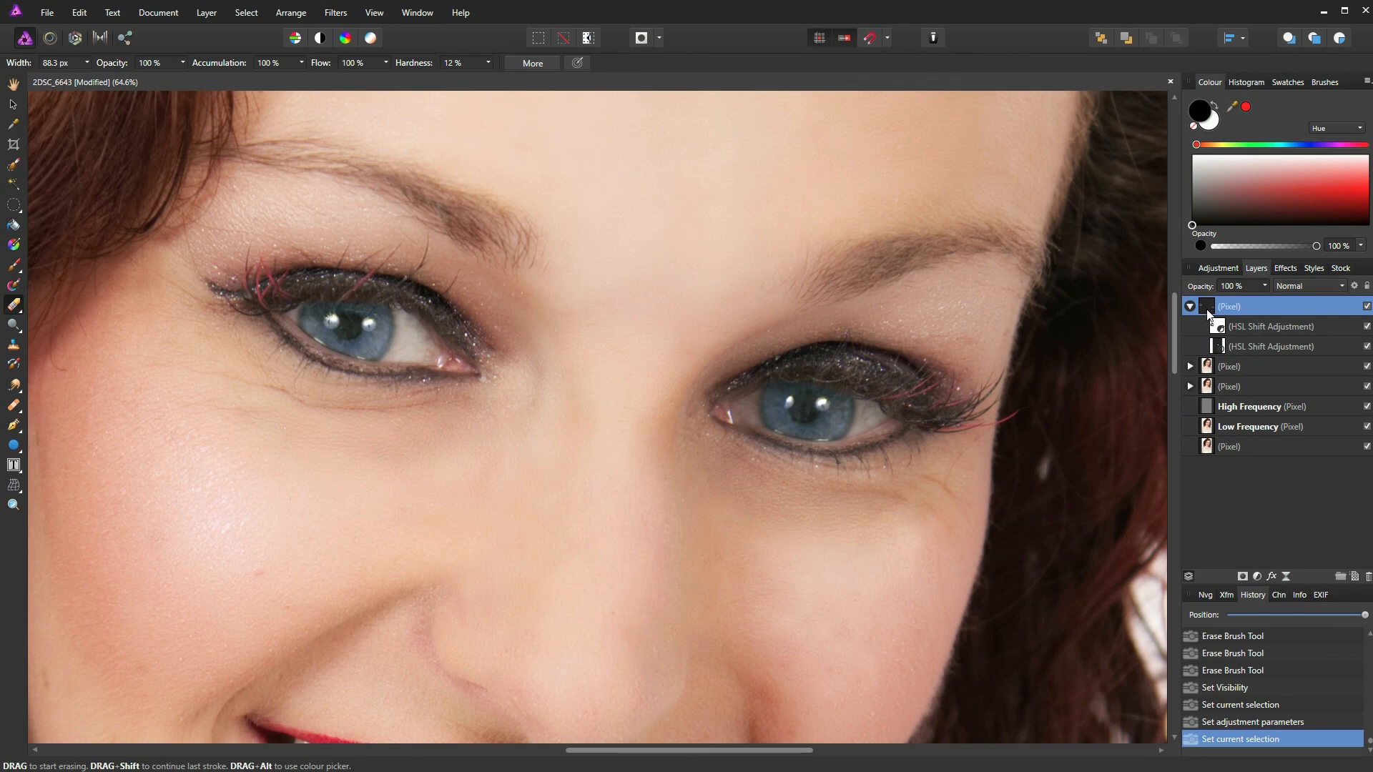
pyautogui.click(1257, 577)
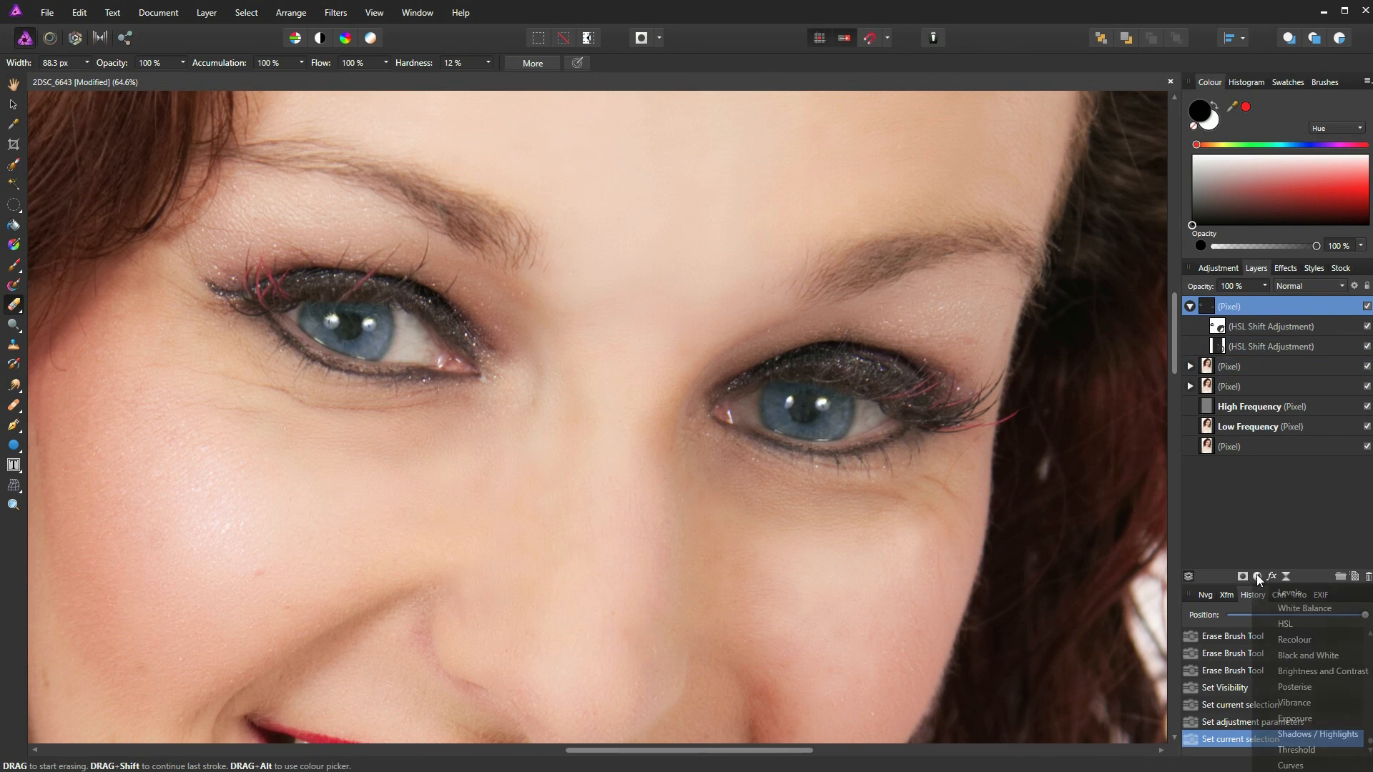
pyautogui.click(1312, 734)
pyautogui.moveTo(748, 700)
pyautogui.mouseDown()
pyautogui.moveTo(645, 702)
pyautogui.moveTo(724, 702)
pyautogui.mouseUp()
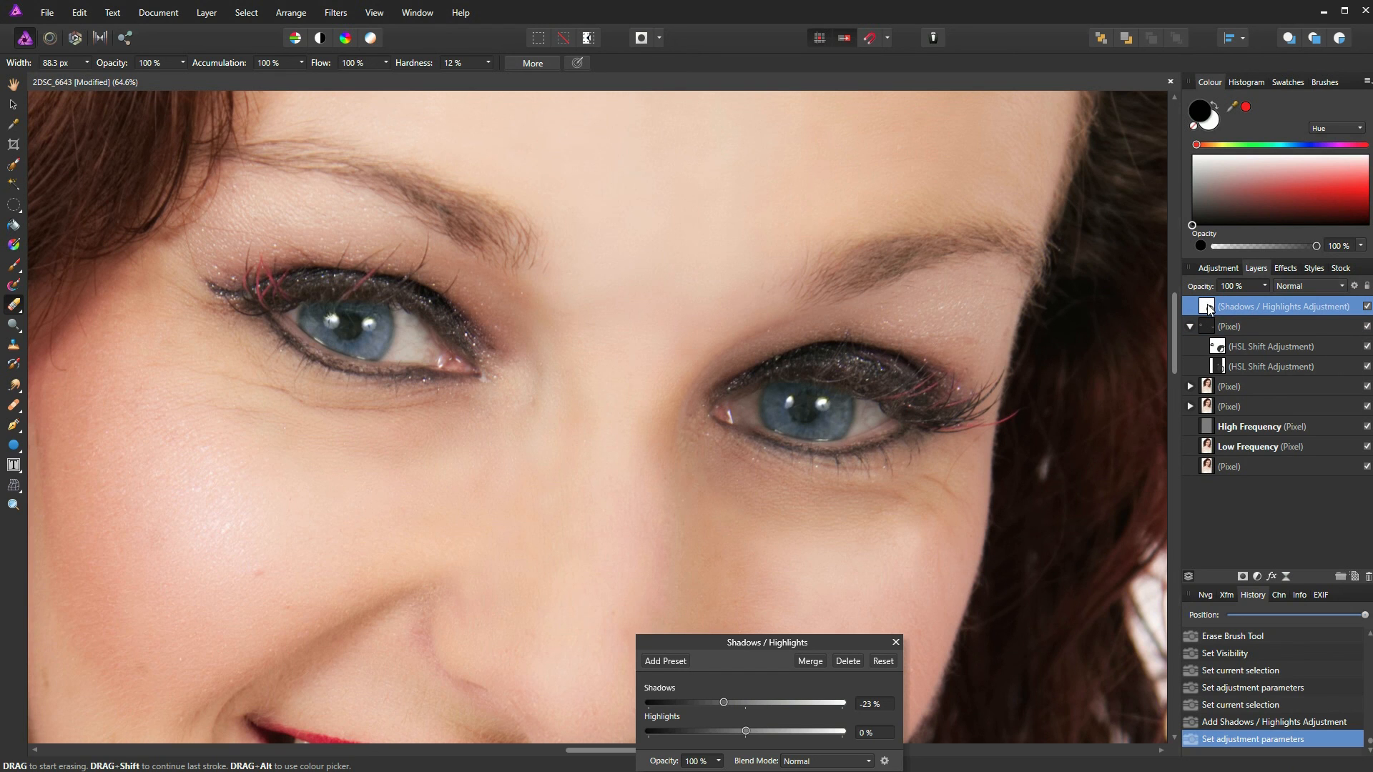
pyautogui.moveTo(1209, 309); pyautogui.dragTo(1220, 330)
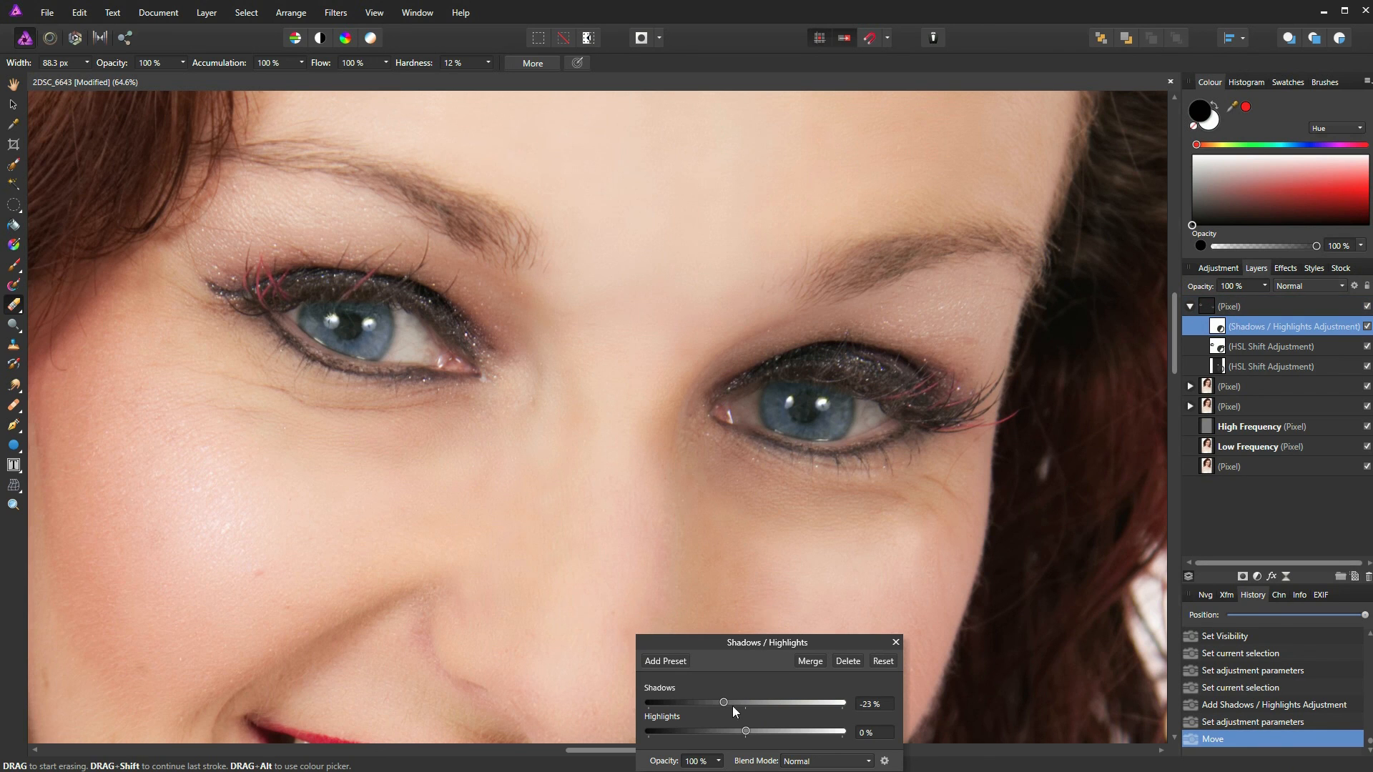
# Step: Darken the shadows further and fine-tune the highlights of the nested Shadows / Highlights adjustment for the irises
pyautogui.moveTo(721, 703); pyautogui.dragTo(668, 702)
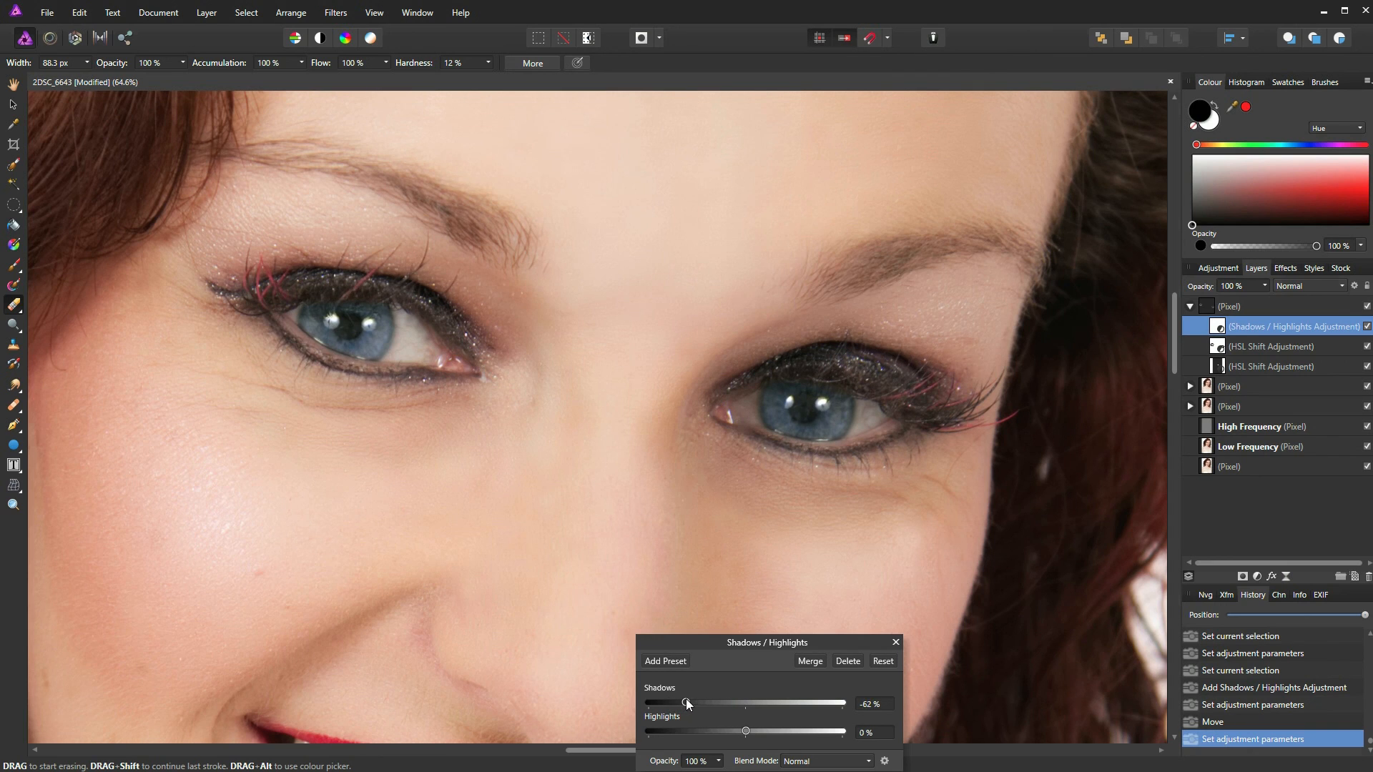
pyautogui.moveTo(691, 699); pyautogui.dragTo(709, 700)
pyautogui.moveTo(770, 732)
pyautogui.mouseDown()
pyautogui.moveTo(788, 736)
pyautogui.moveTo(757, 735)
pyautogui.mouseUp()
pyautogui.moveTo(768, 732)
pyautogui.mouseDown()
pyautogui.moveTo(821, 729)
pyautogui.moveTo(777, 720)
pyautogui.mouseUp()
pyautogui.click(895, 642)
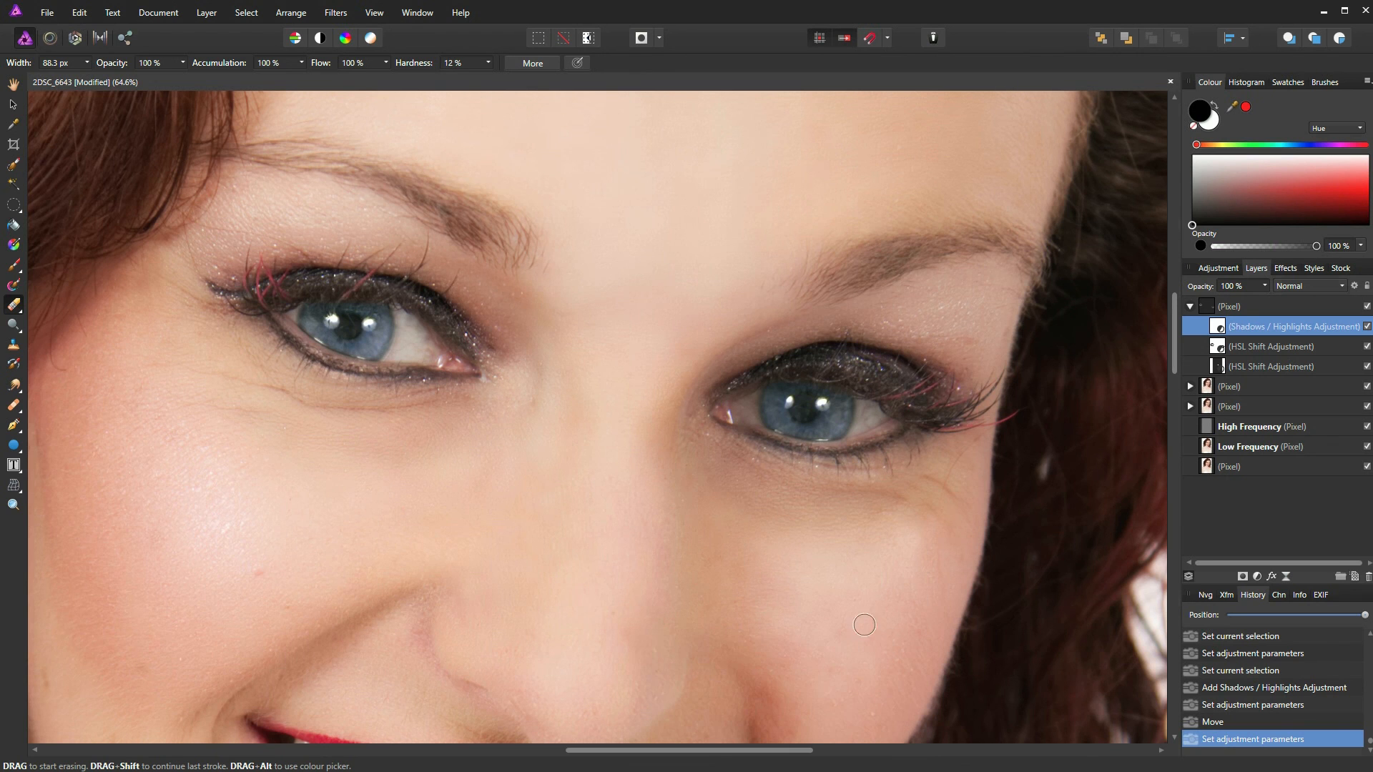
# Step: Erase the Shadows / Highlights effect from the eye white beside the left-hand iris with a 39.2 px erase brush
pyautogui.scroll(3, 522, 398)
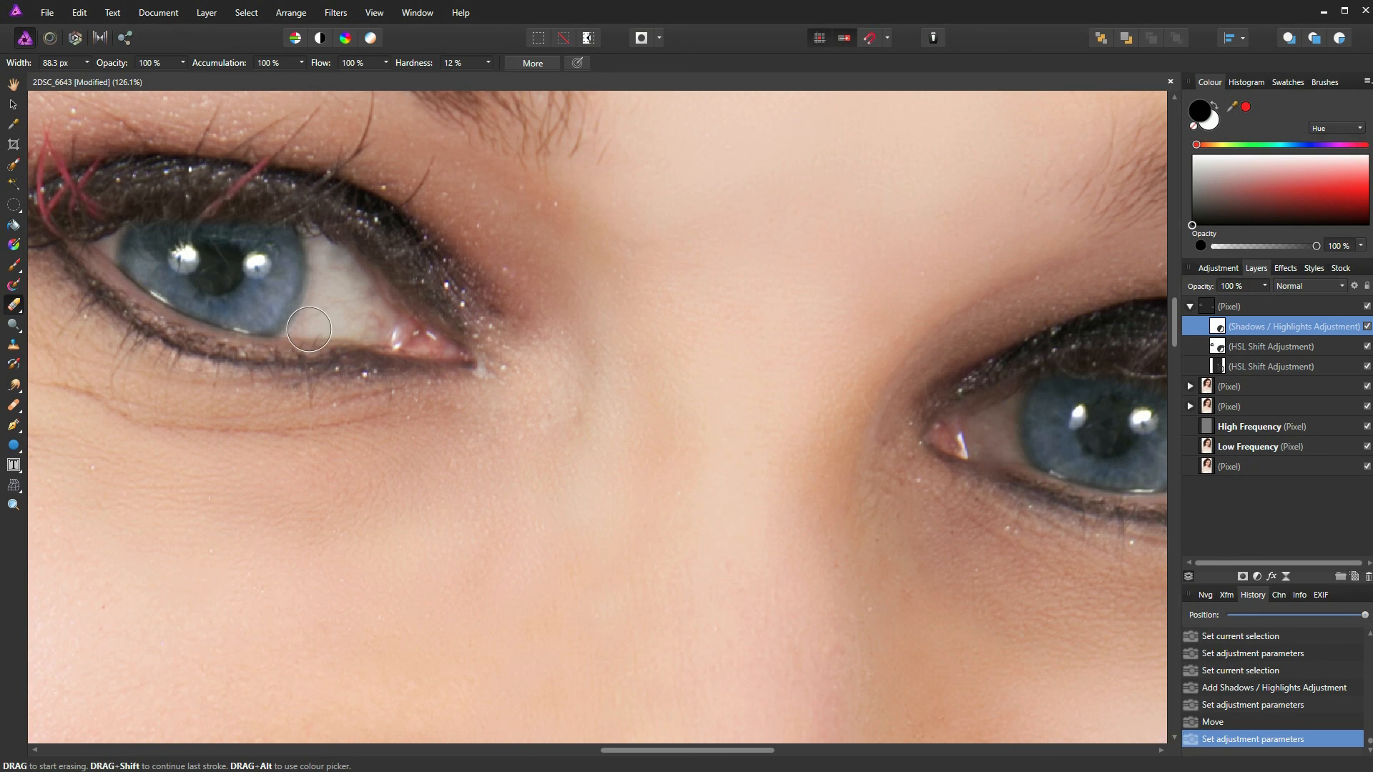
pyautogui.press('[')
pyautogui.press('[')
pyautogui.press('[')
pyautogui.press('[')
pyautogui.press('[')
pyautogui.moveTo(330, 318)
pyautogui.mouseDown()
pyautogui.moveTo(279, 349)
pyautogui.moveTo(305, 326)
pyautogui.moveTo(318, 276)
pyautogui.moveTo(311, 213)
pyautogui.moveTo(317, 280)
pyautogui.moveTo(303, 315)
pyautogui.moveTo(315, 264)
pyautogui.moveTo(292, 328)
pyautogui.moveTo(318, 240)
pyautogui.moveTo(301, 321)
pyautogui.mouseUp()
# Step: Erase the Shadows / Highlights effect from the eye white and upper lid around the right-hand iris
pyautogui.moveTo(753, 654)
pyautogui.mouseDown()
pyautogui.moveTo(780, 659)
pyautogui.moveTo(526, 643)
pyautogui.mouseUp()
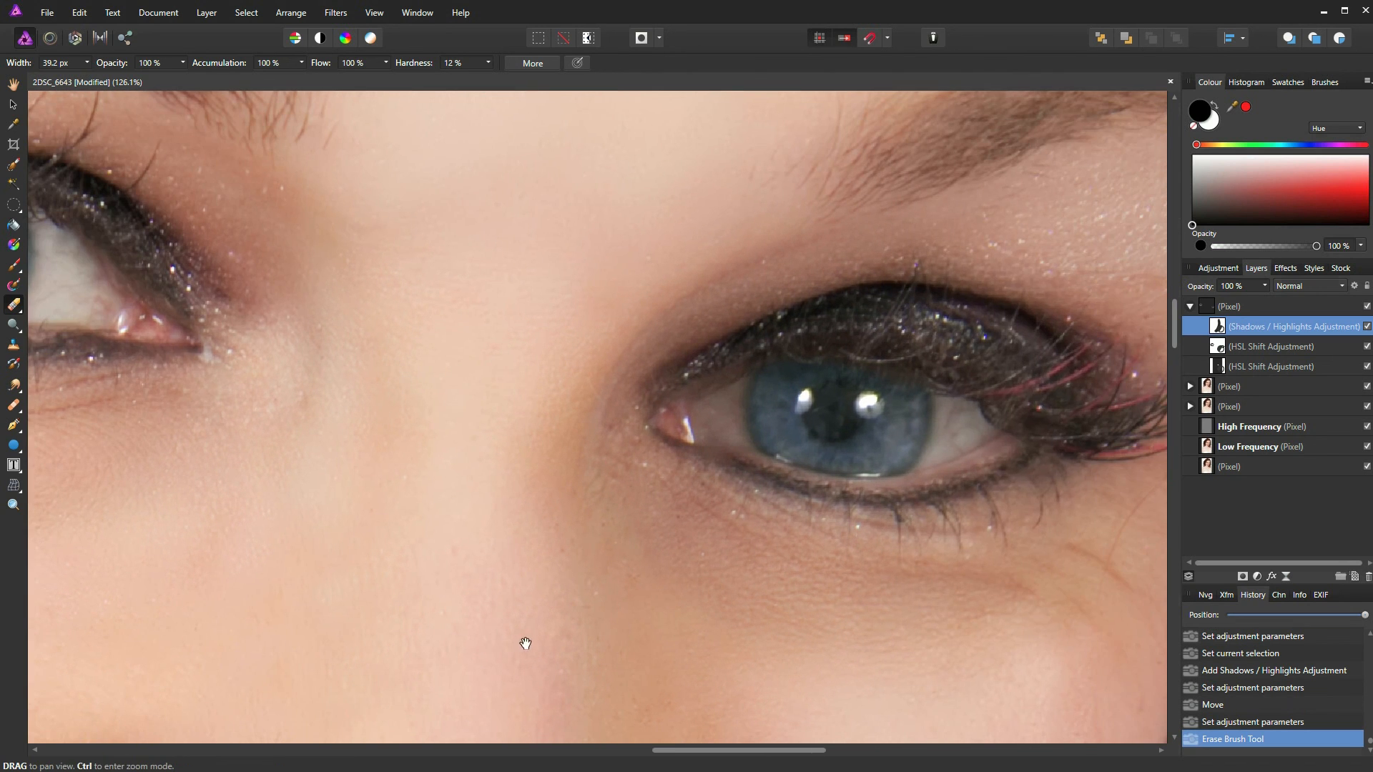
pyautogui.moveTo(961, 436); pyautogui.dragTo(942, 401)
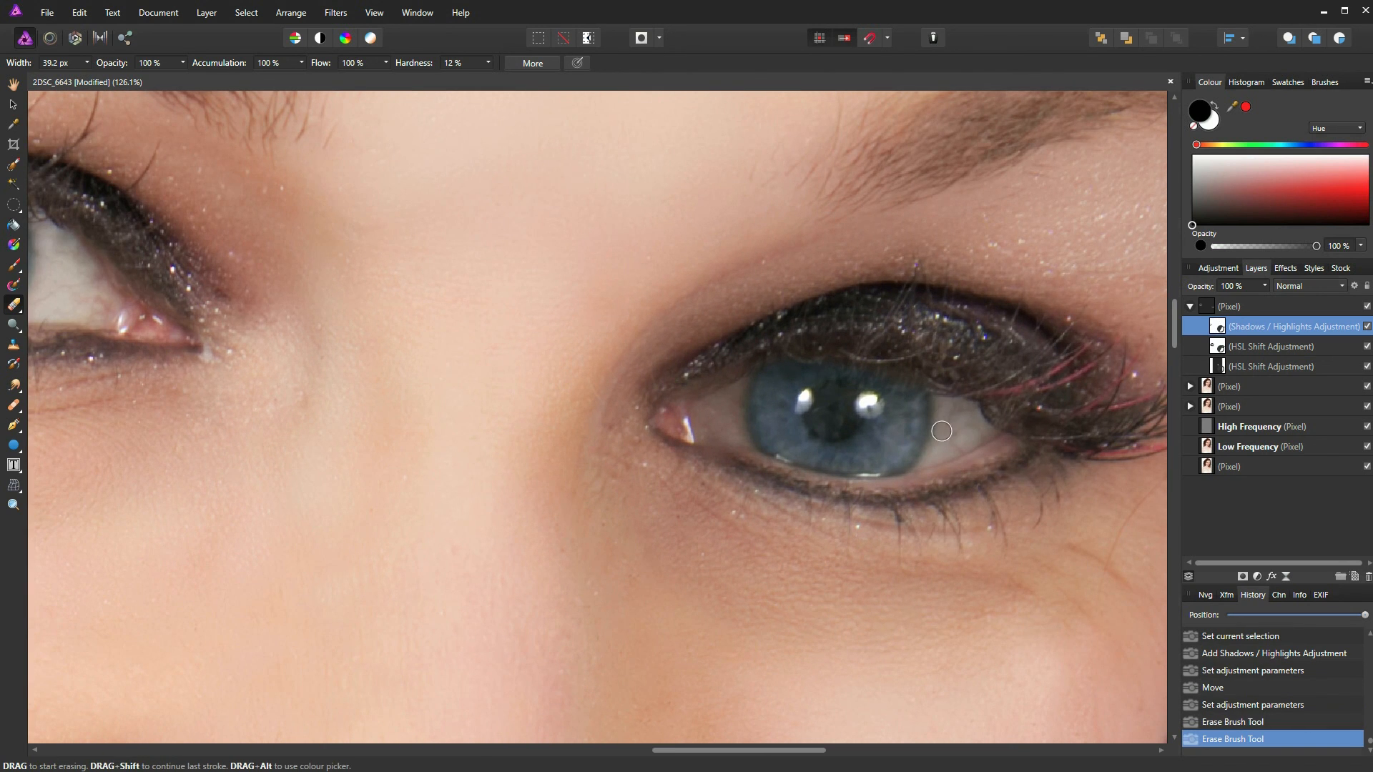
pyautogui.moveTo(745, 374); pyautogui.dragTo(737, 415)
pyautogui.moveTo(751, 366); pyautogui.dragTo(778, 350)
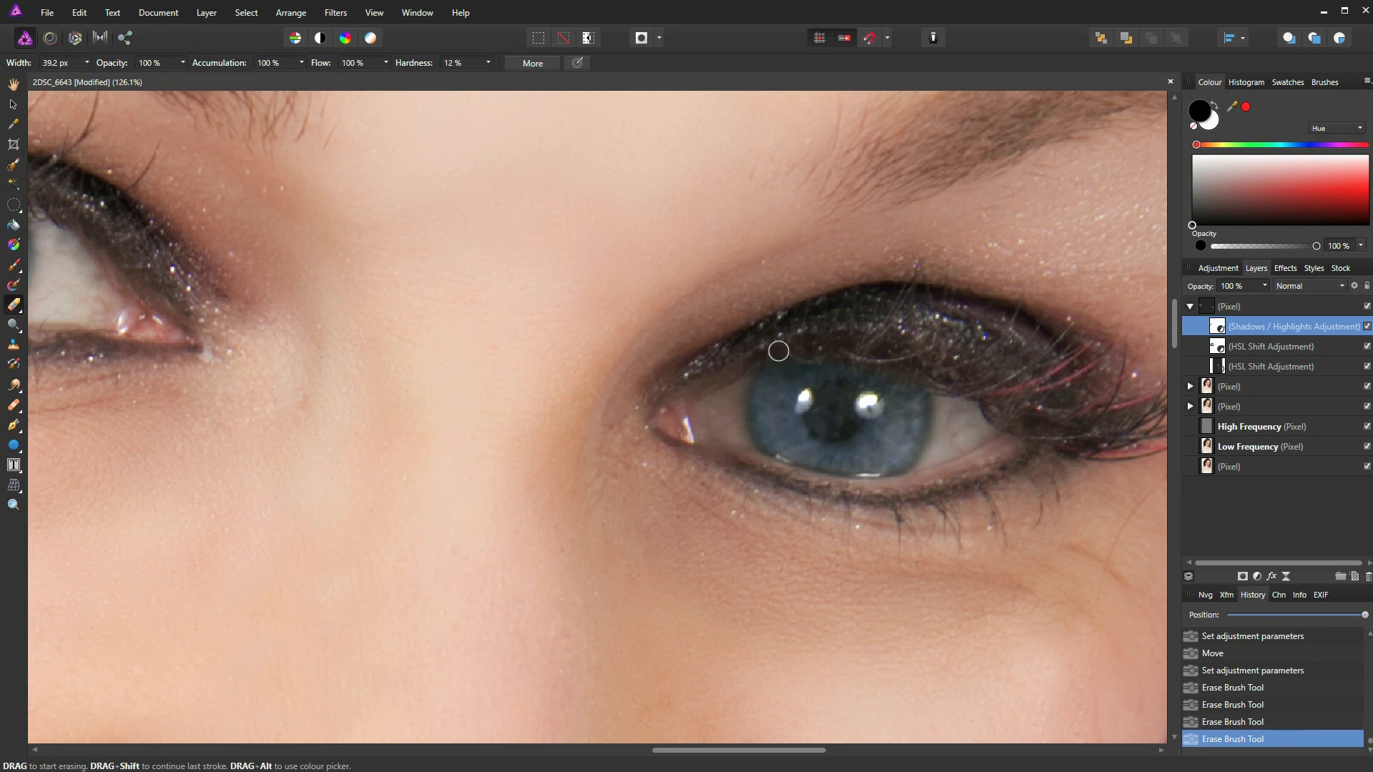
pyautogui.moveTo(899, 343)
pyautogui.mouseDown()
pyautogui.moveTo(915, 373)
pyautogui.moveTo(878, 364)
pyautogui.mouseUp()
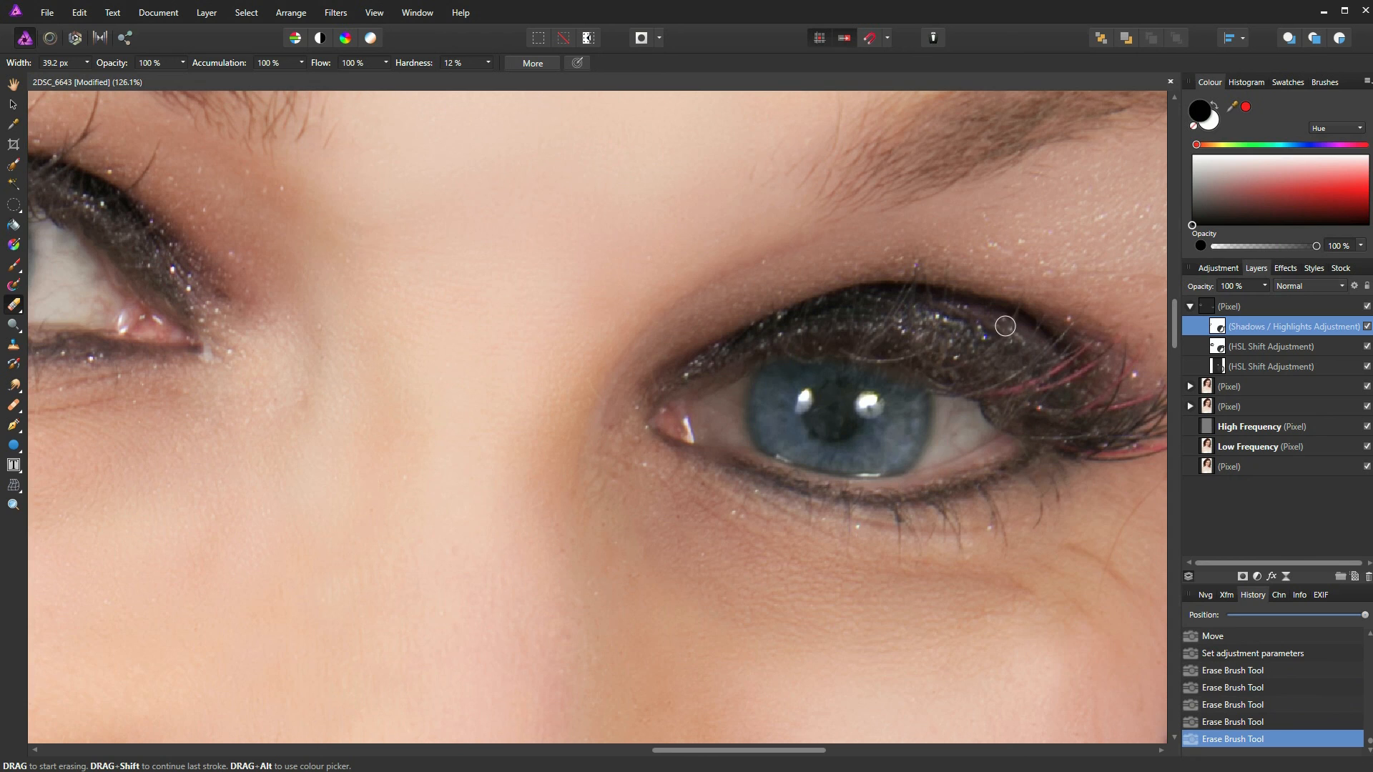
# Step: Select all retouching layers from the iris layer down to Low Frequency and toggle their visibility to compare with the original portrait
pyautogui.scroll(-6, 814, 309)
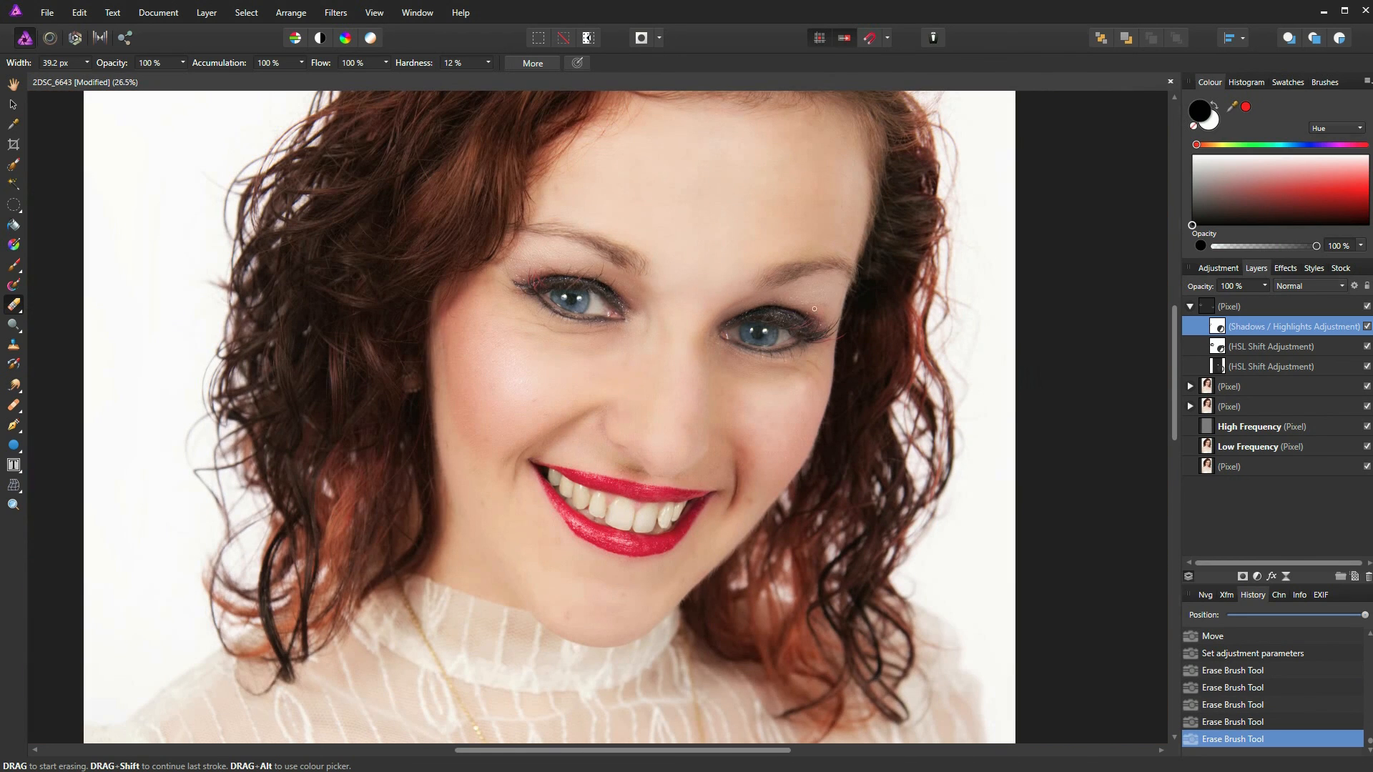
pyautogui.scroll(1, 776, 286)
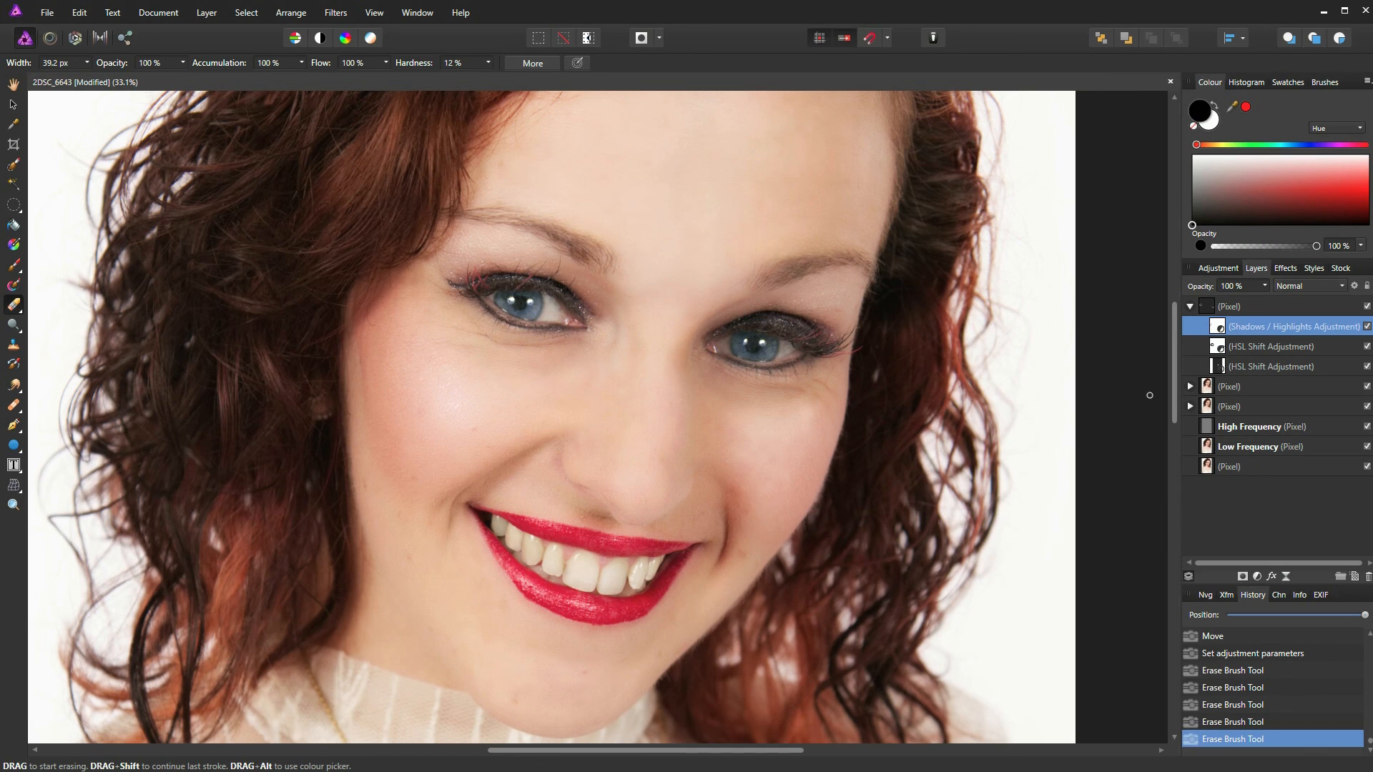
pyautogui.click(1328, 306)
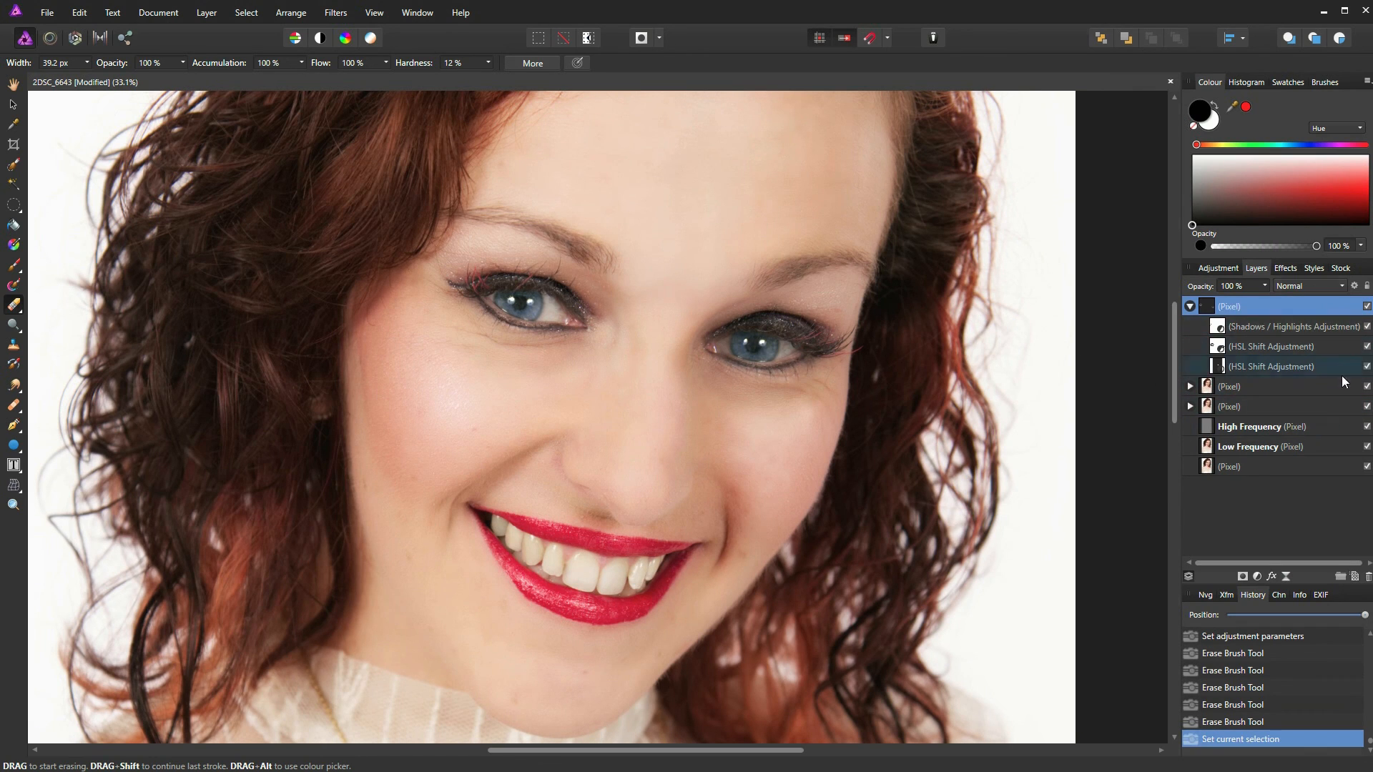
pyautogui.click(1341, 447)
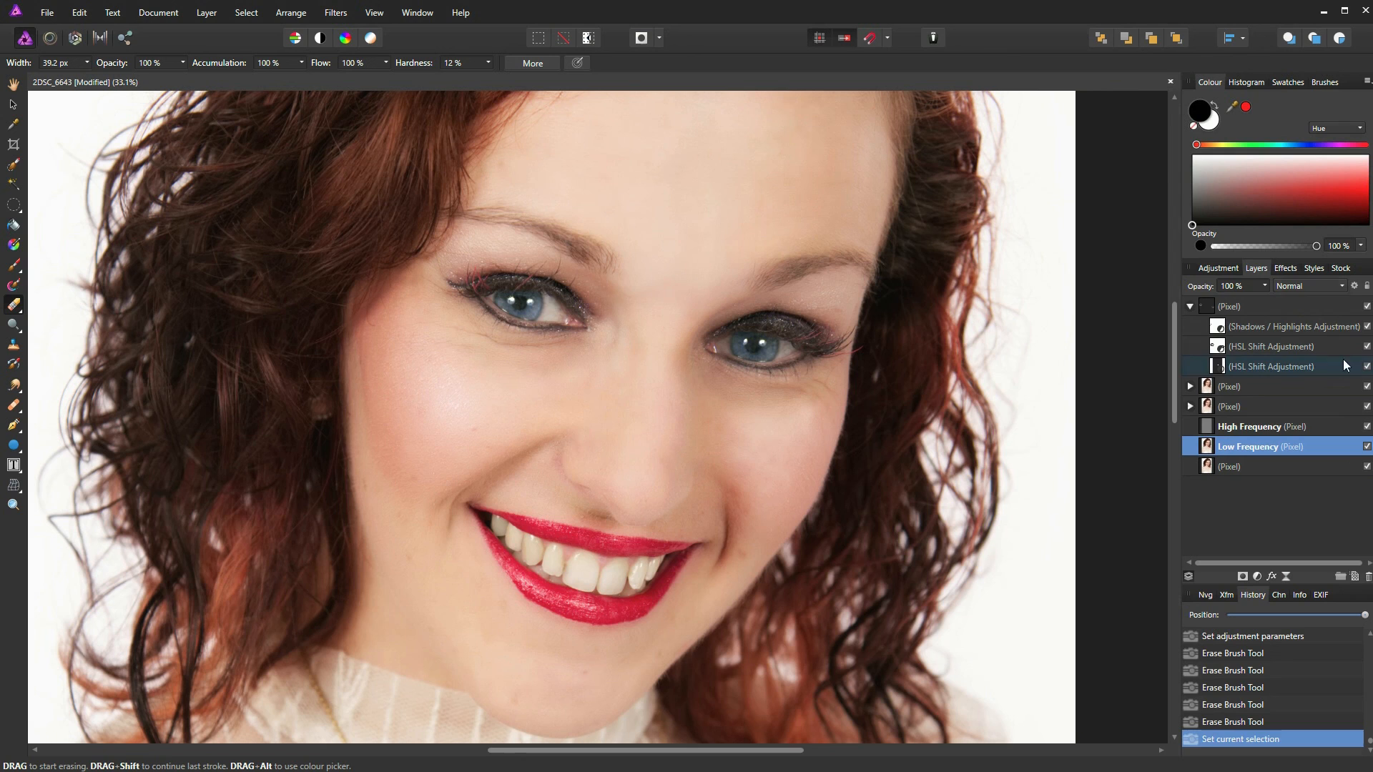
pyautogui.keyDown('shift'); pyautogui.click(1342, 306); pyautogui.keyUp('shift')
pyautogui.click(1366, 446)
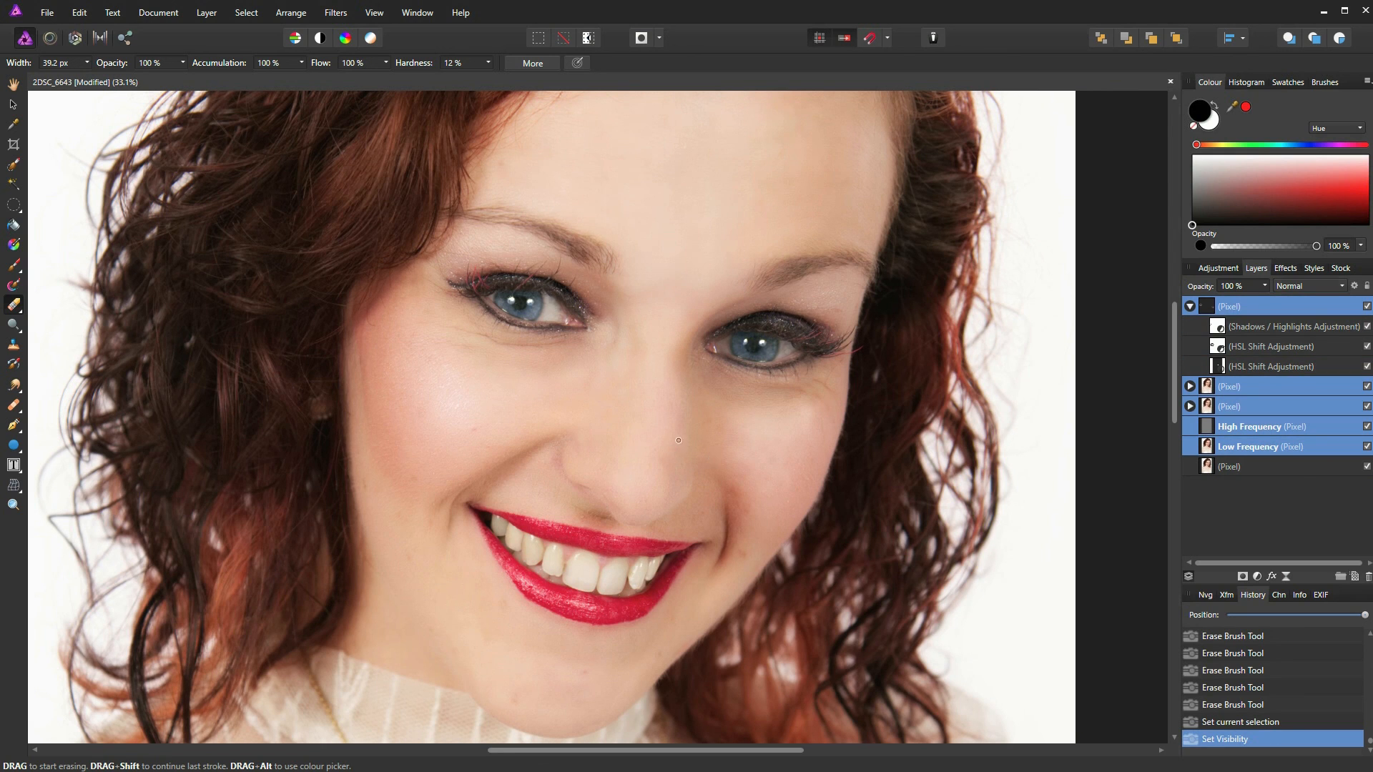